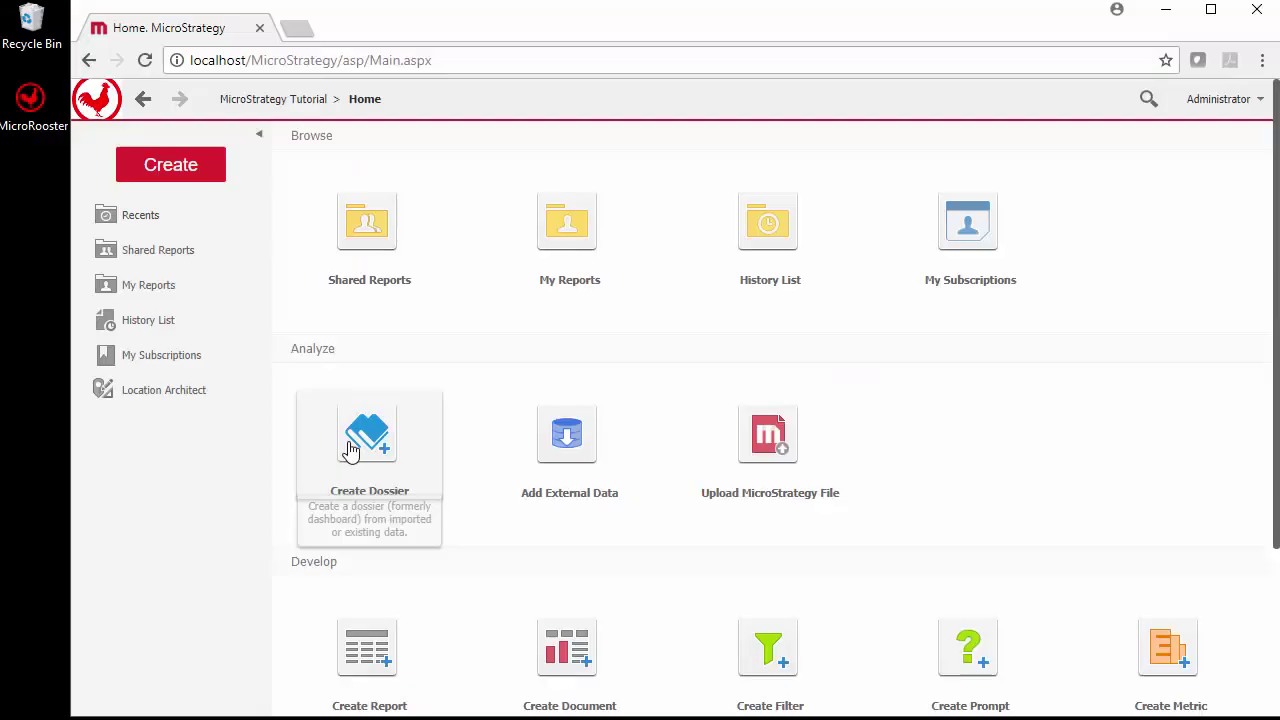
Create a new blank dossier, then view the New Data sources and close that dialog without adding data.
click(377, 446)
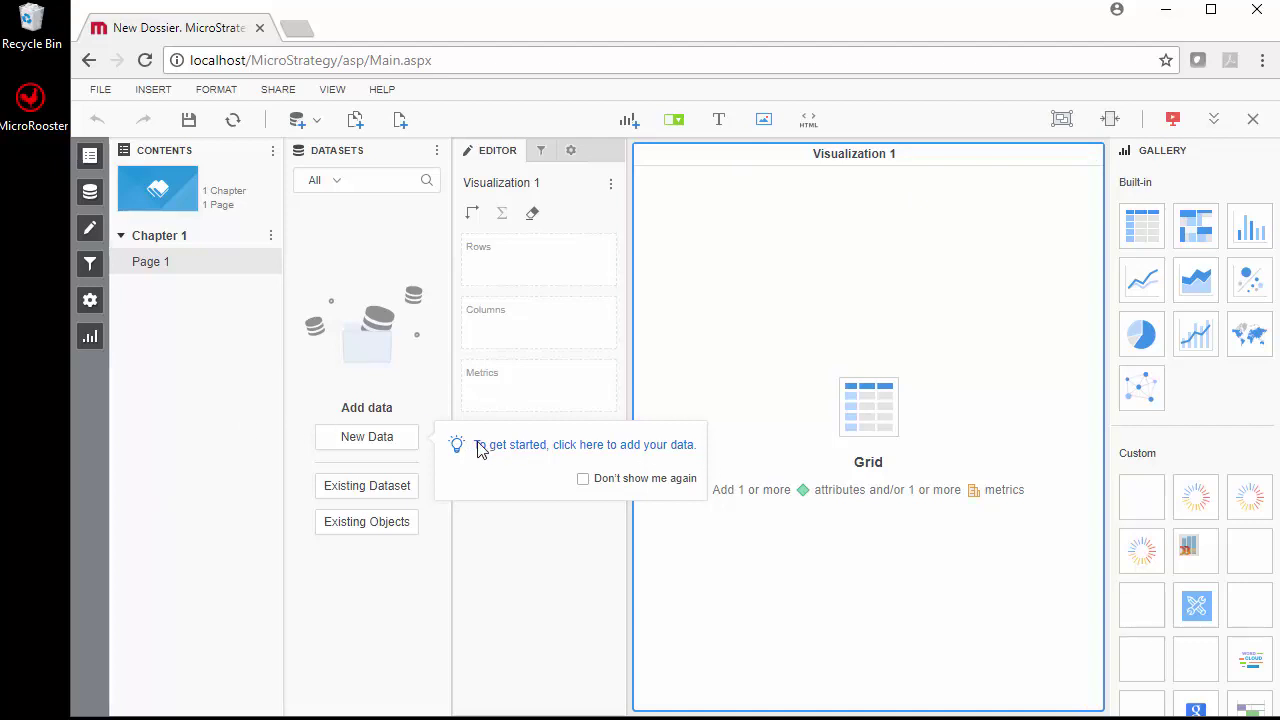
click(400, 441)
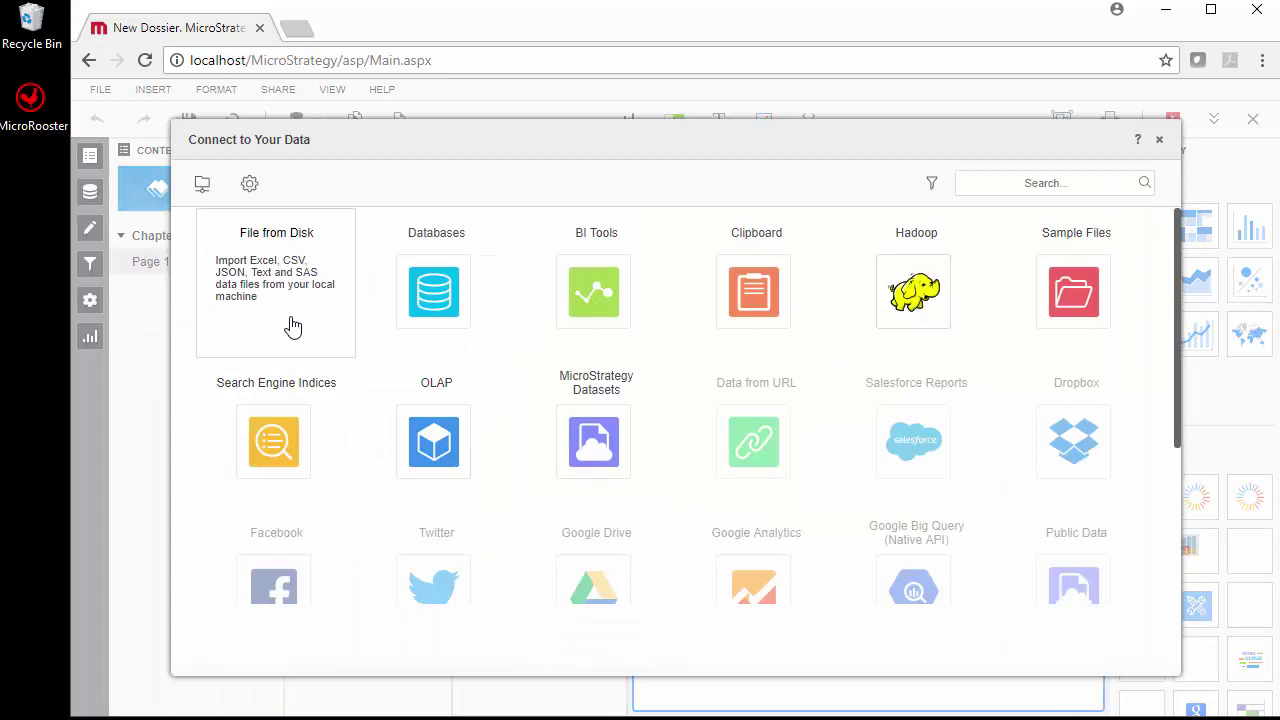
drag(1183, 268, 1197, 232)
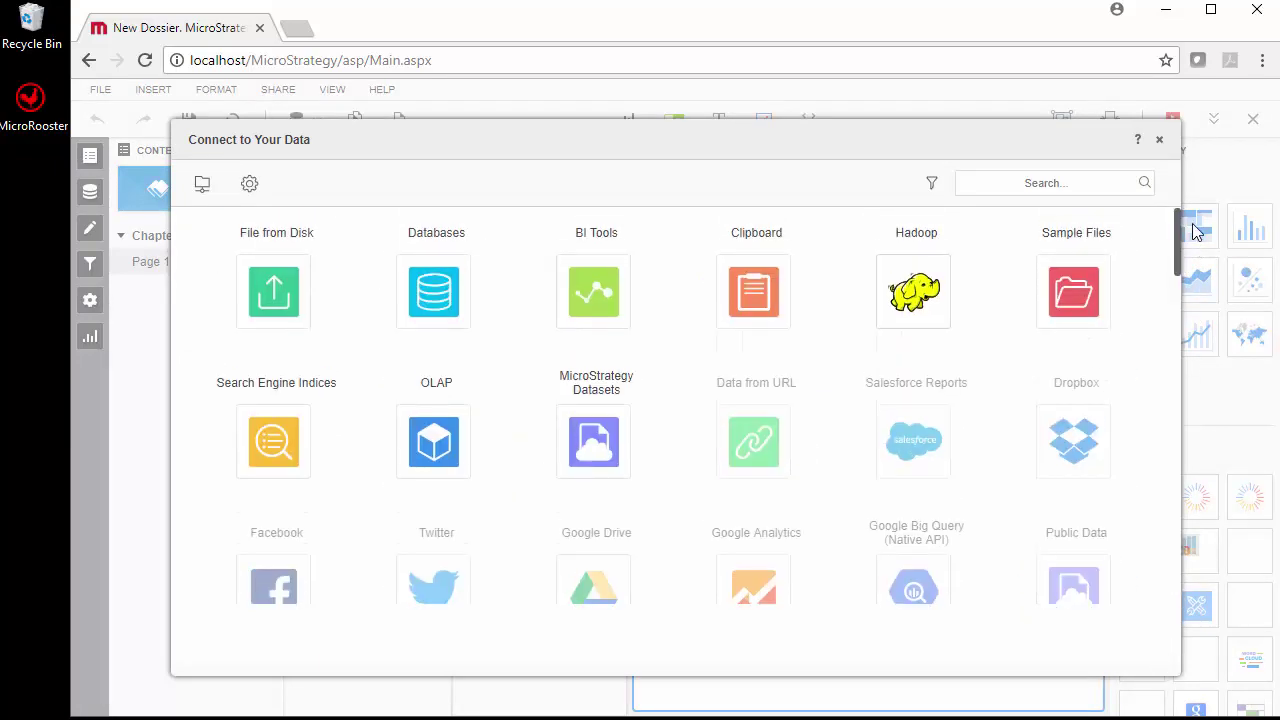
click(1159, 143)
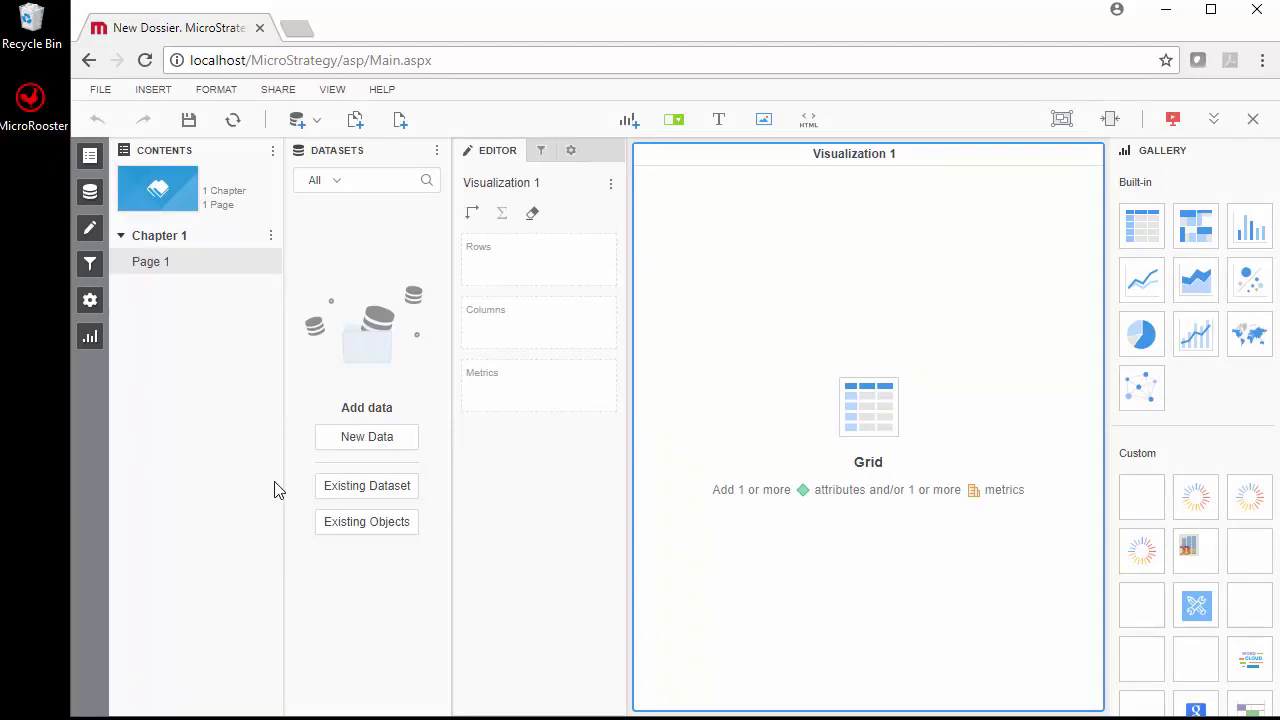
Add the existing Customer Income Analysis dataset from Subject Areas > Customer Analysis.
click(366, 486)
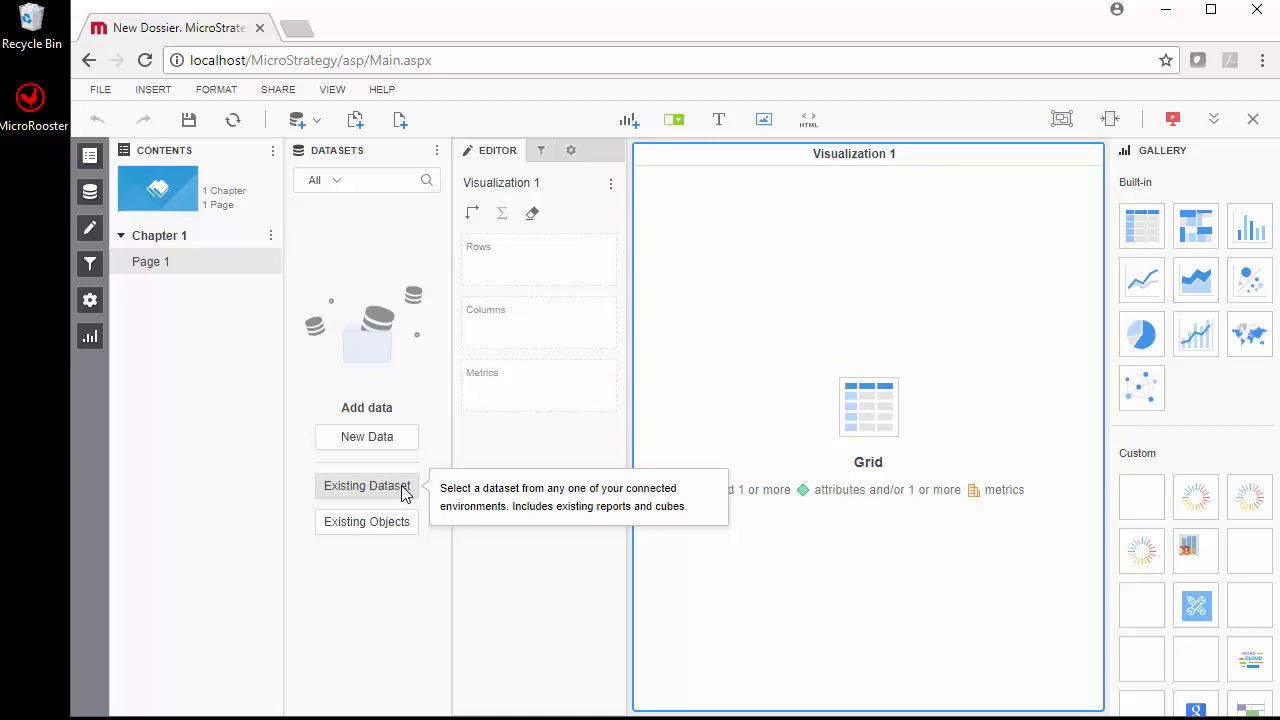
double_click(600, 452)
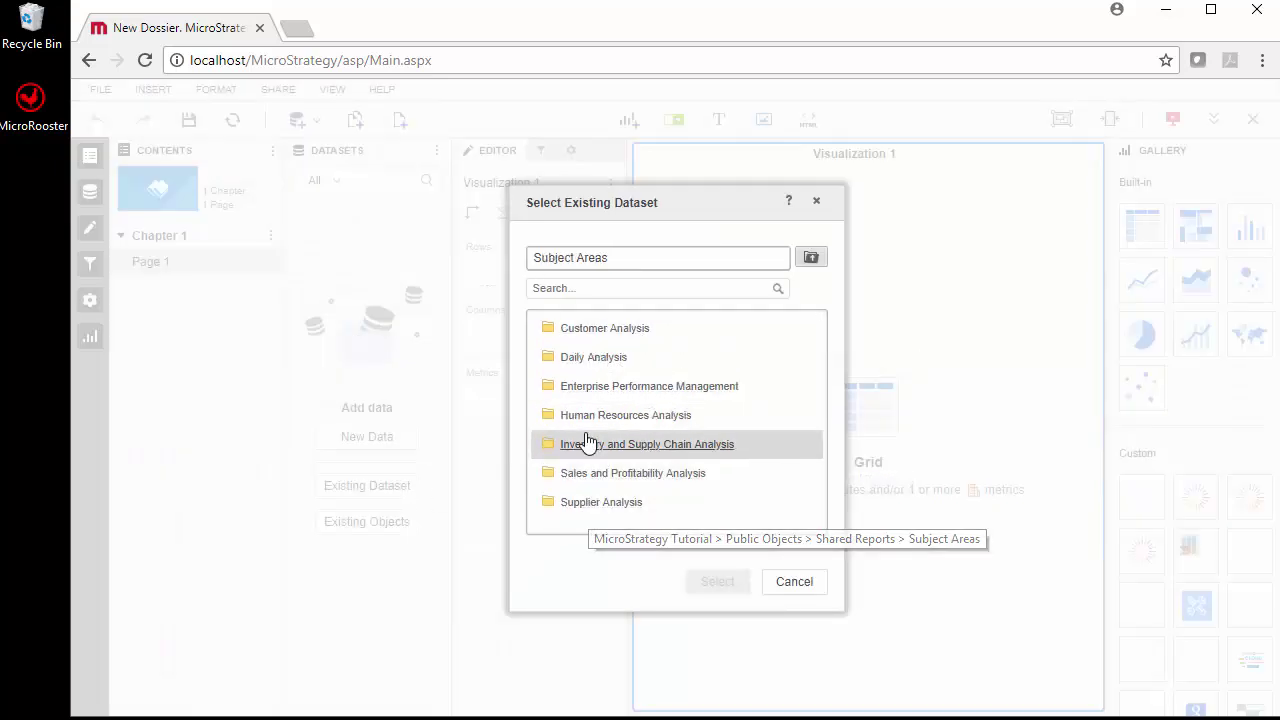
double_click(603, 329)
click(630, 335)
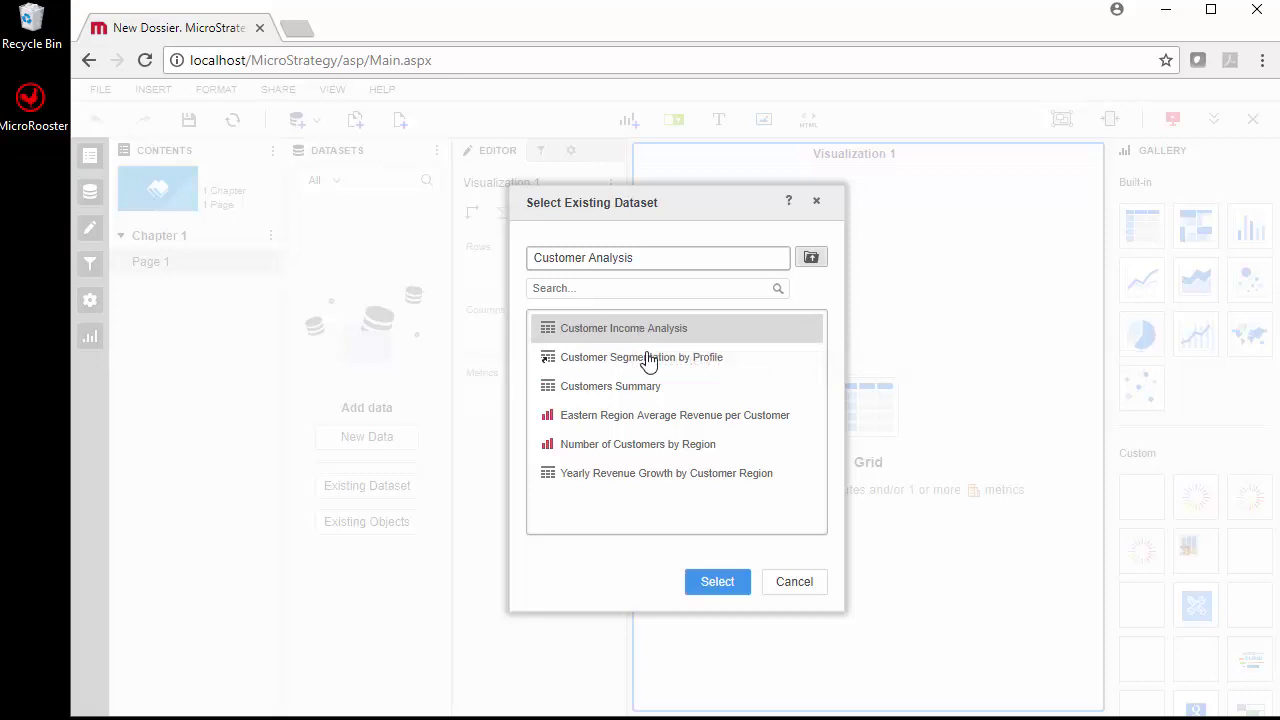
click(735, 584)
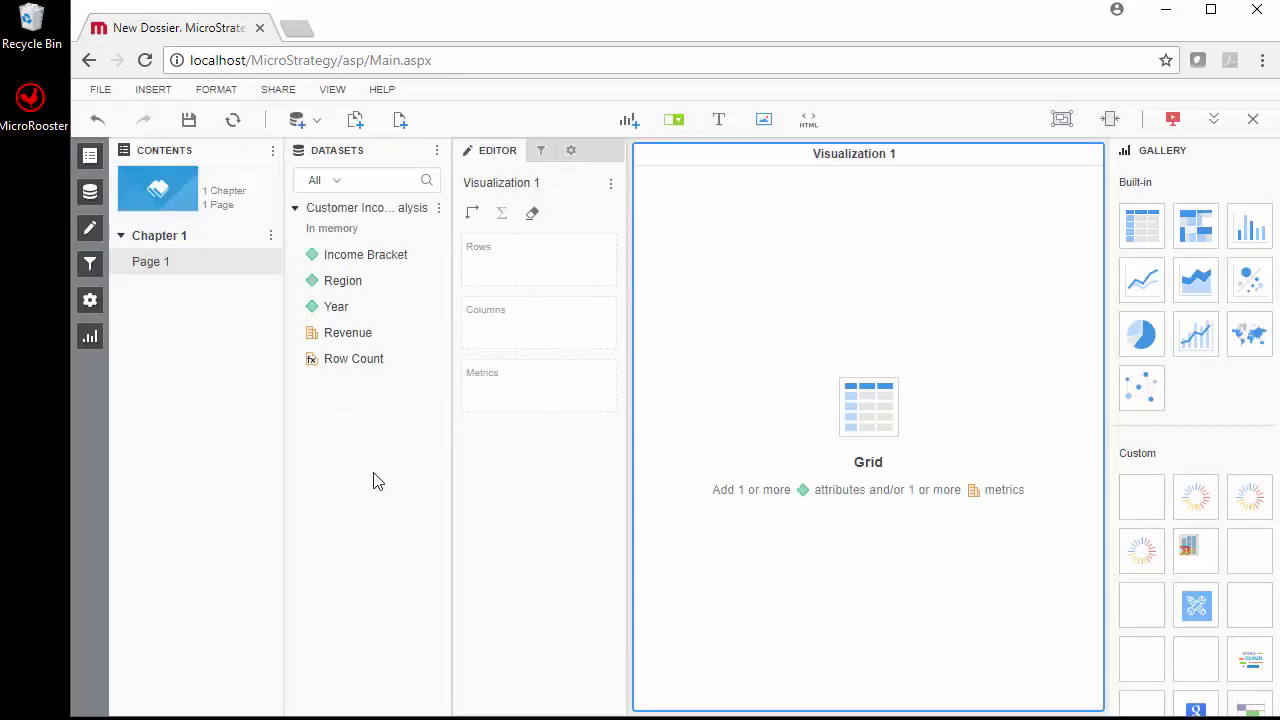
Add the existing Eastern Region Average Revenue per Customer dataset to the dossier.
click(437, 150)
mouse_move(510, 178)
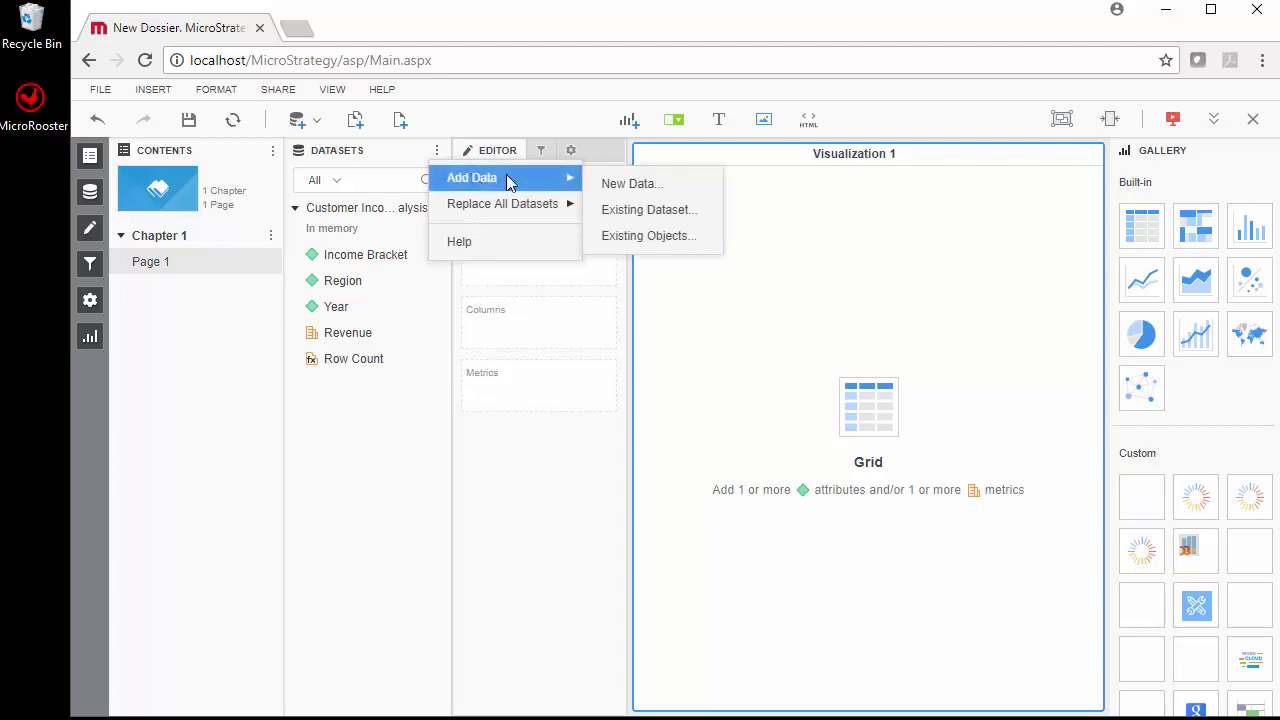
click(655, 211)
click(588, 416)
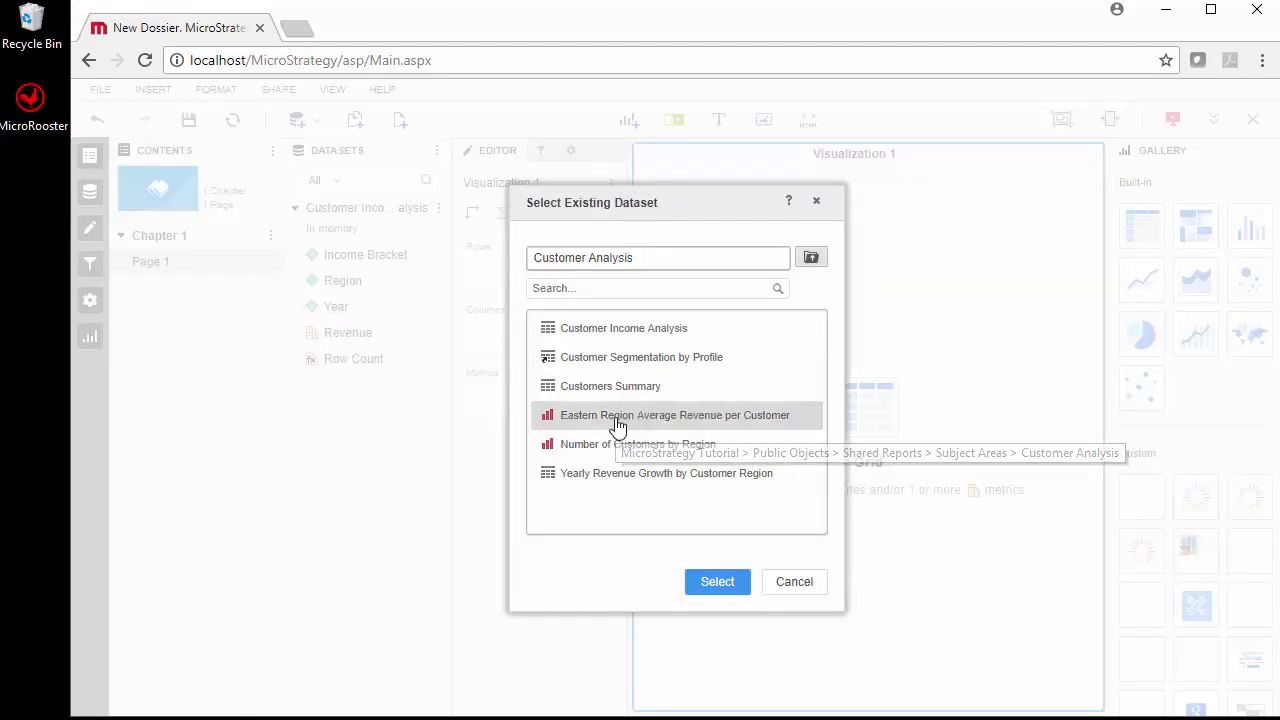
click(716, 578)
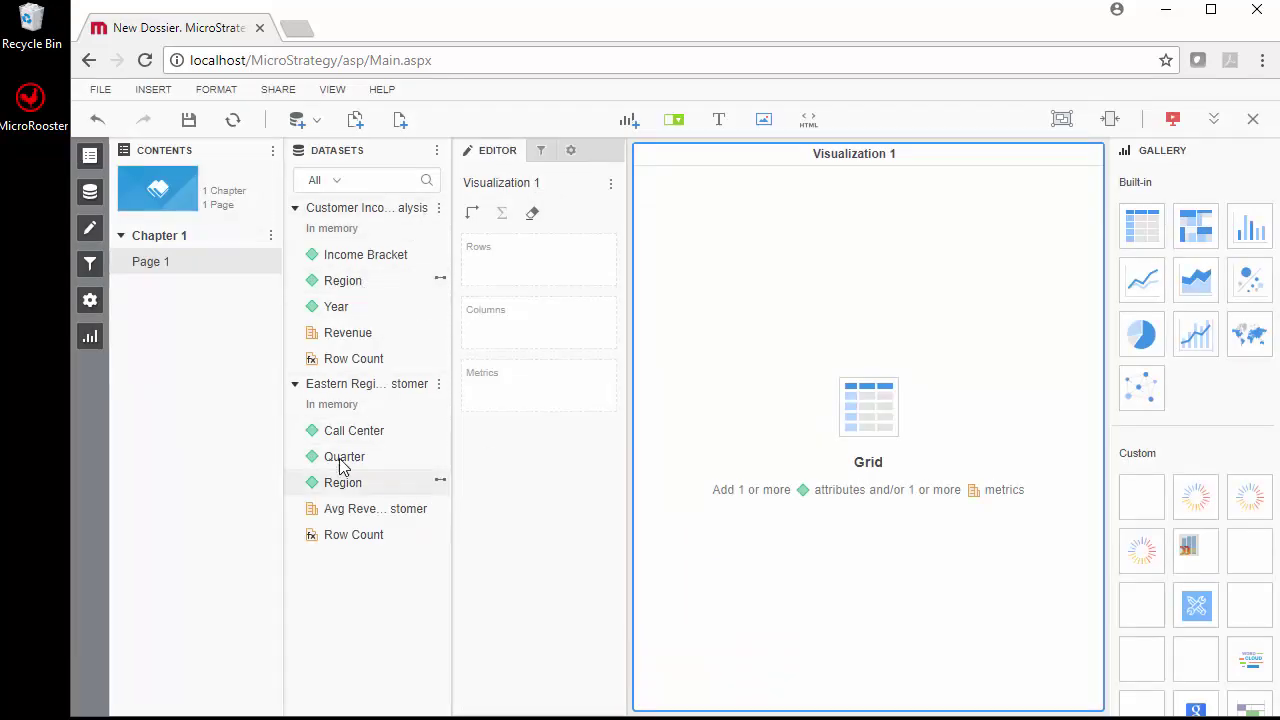
Set the Eastern Region Average Revenue per Customer dataset's join behavior to Secondary (inner join).
click(438, 208)
mouse_move(497, 290)
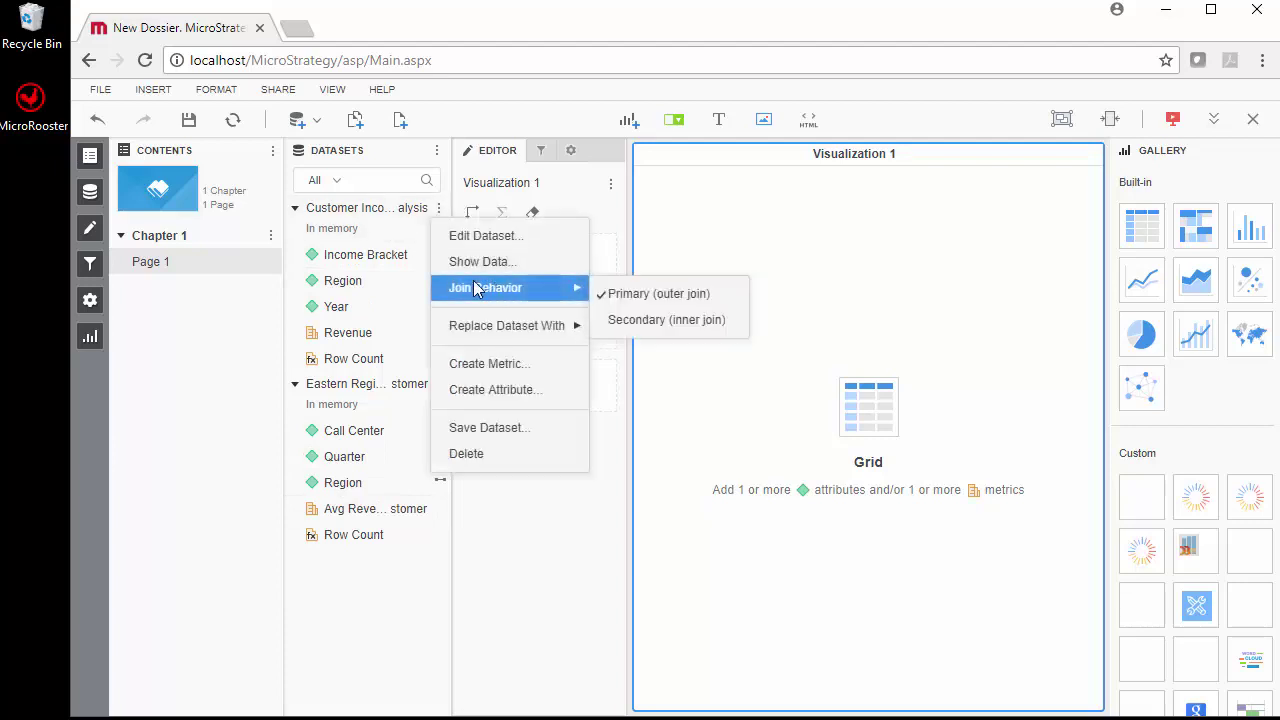
click(440, 384)
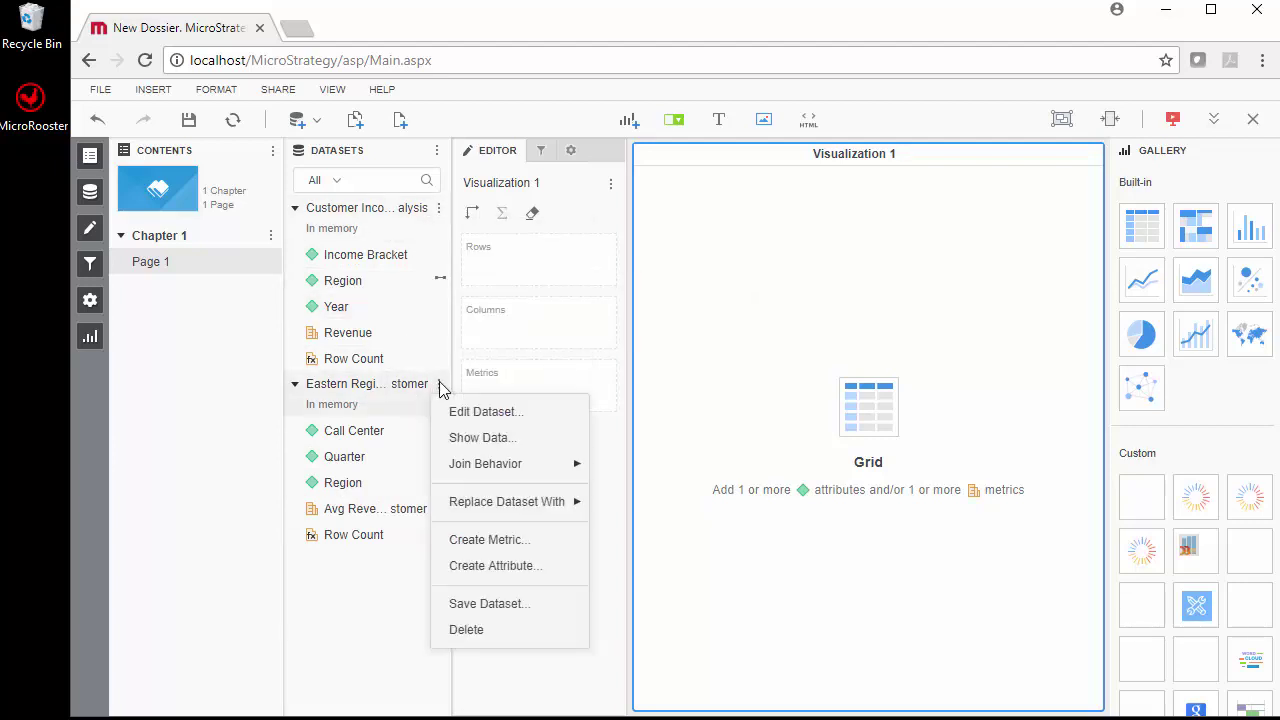
mouse_move(519, 471)
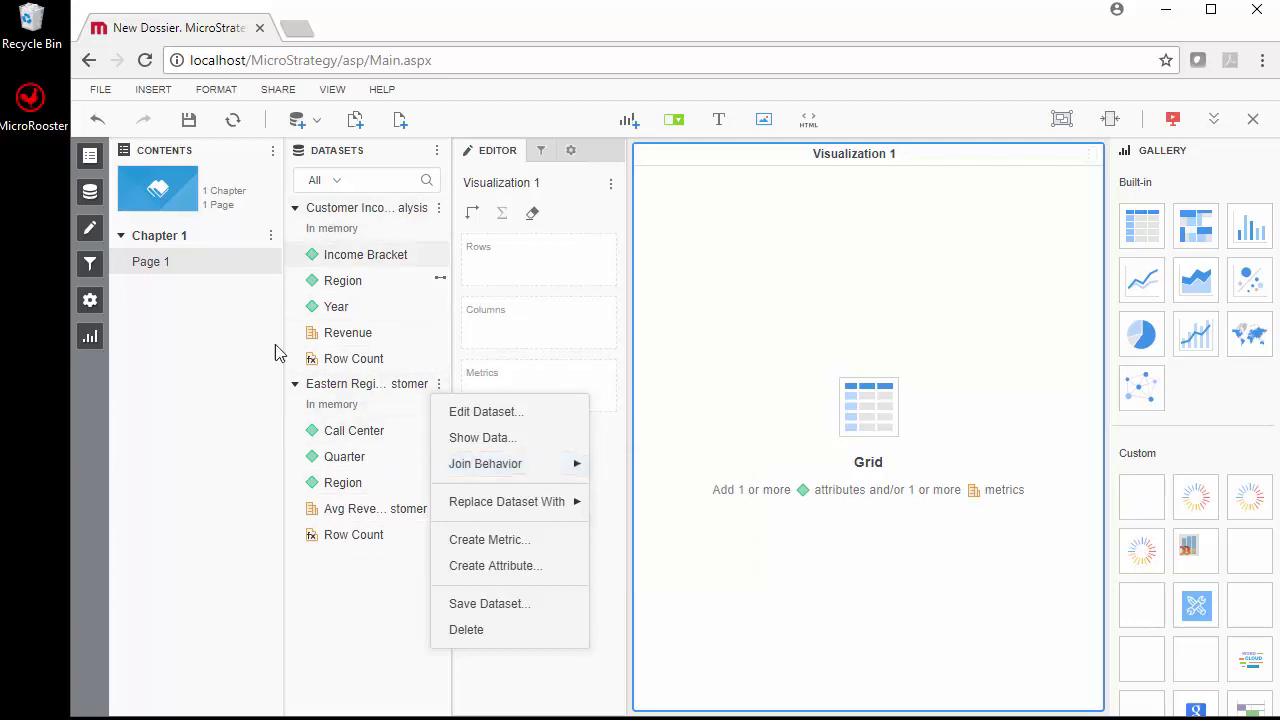
mouse_move(452, 463)
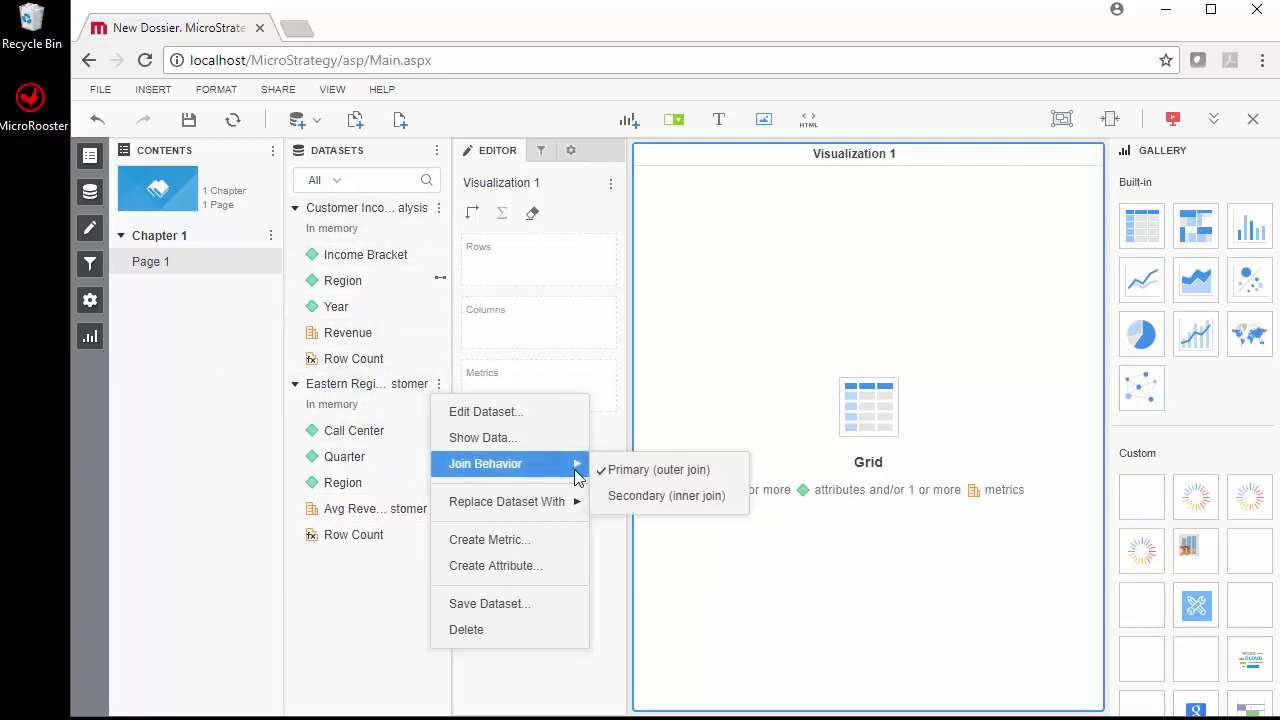
click(651, 499)
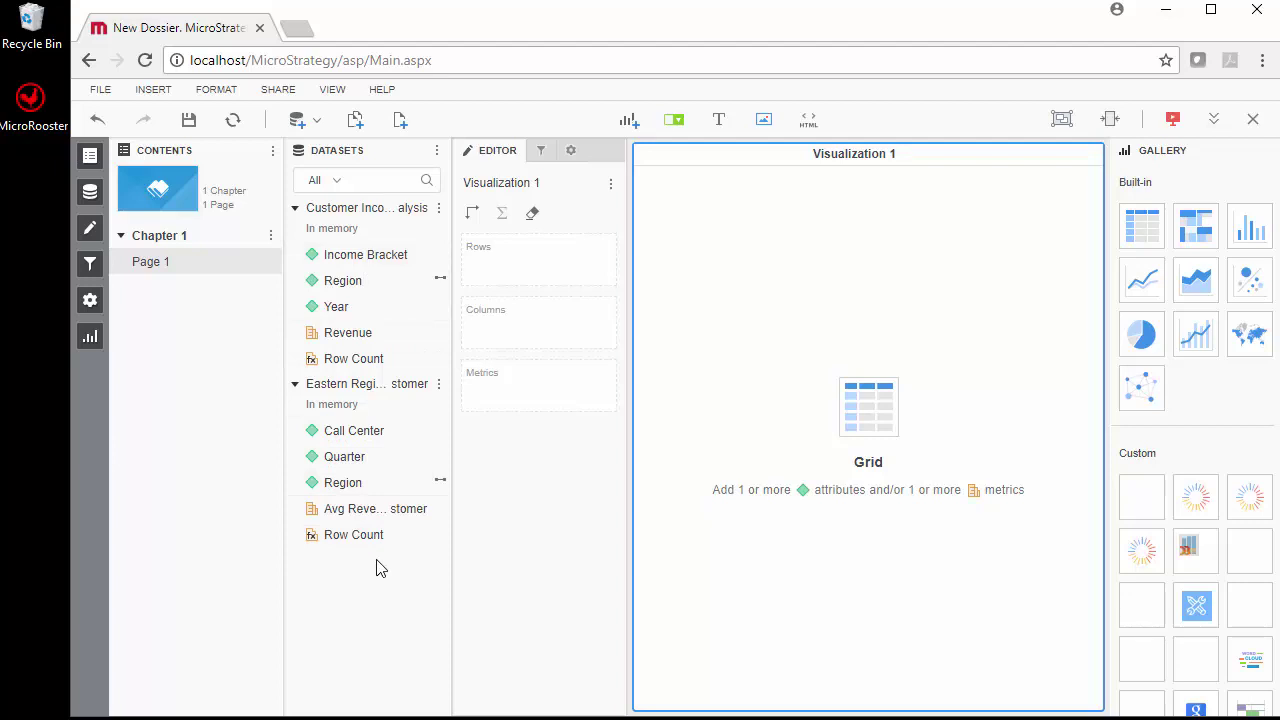
Choose Edit Dataset for Customer Income Analysis and confirm the stand-alone dataset notification.
click(438, 208)
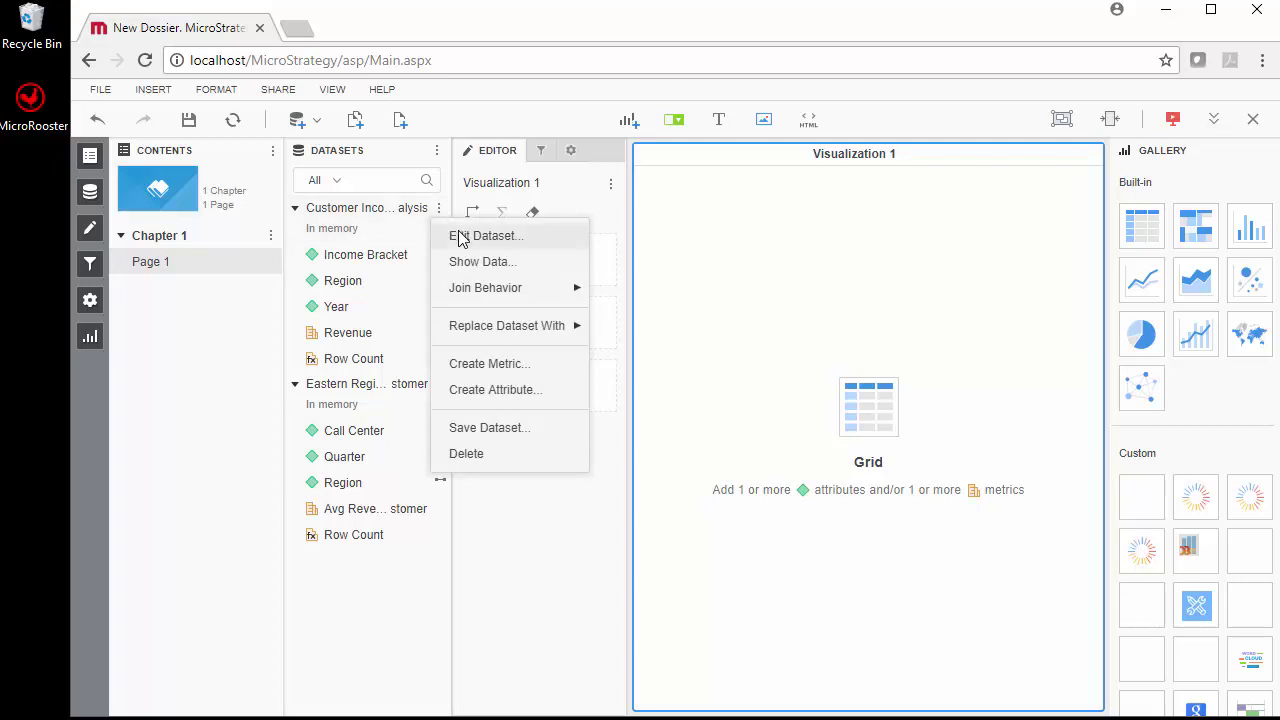
click(461, 238)
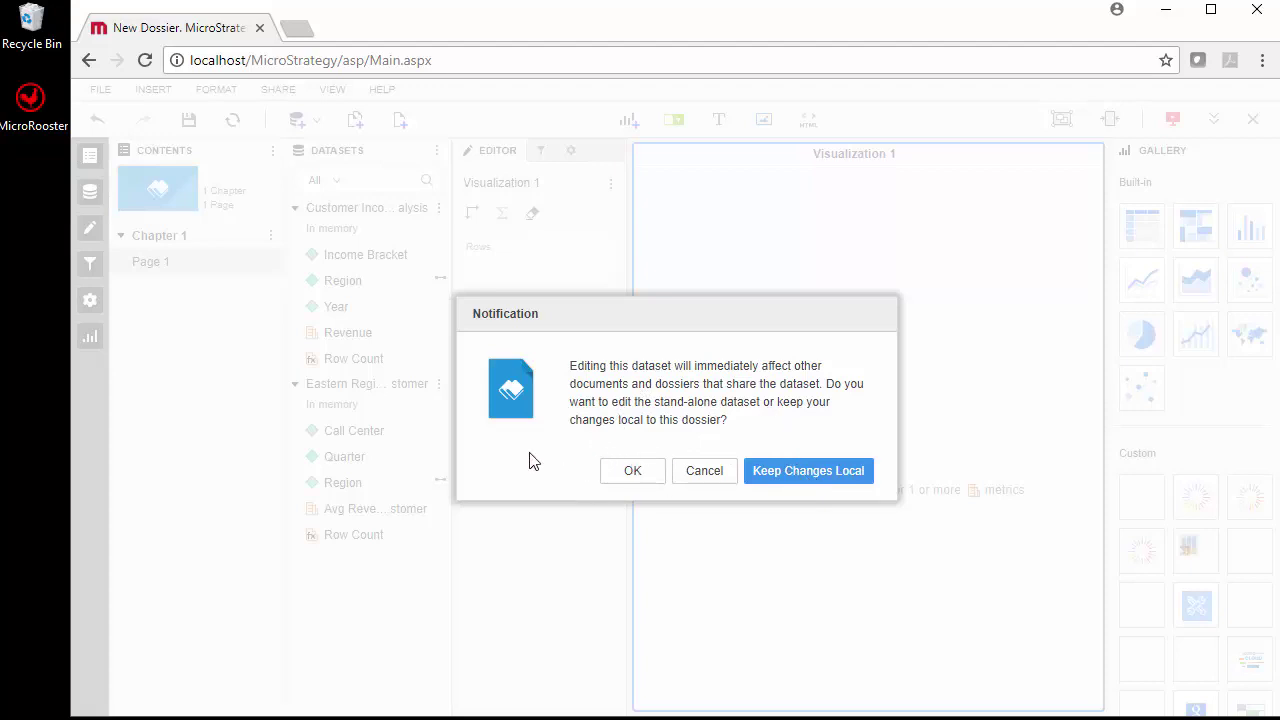
click(628, 471)
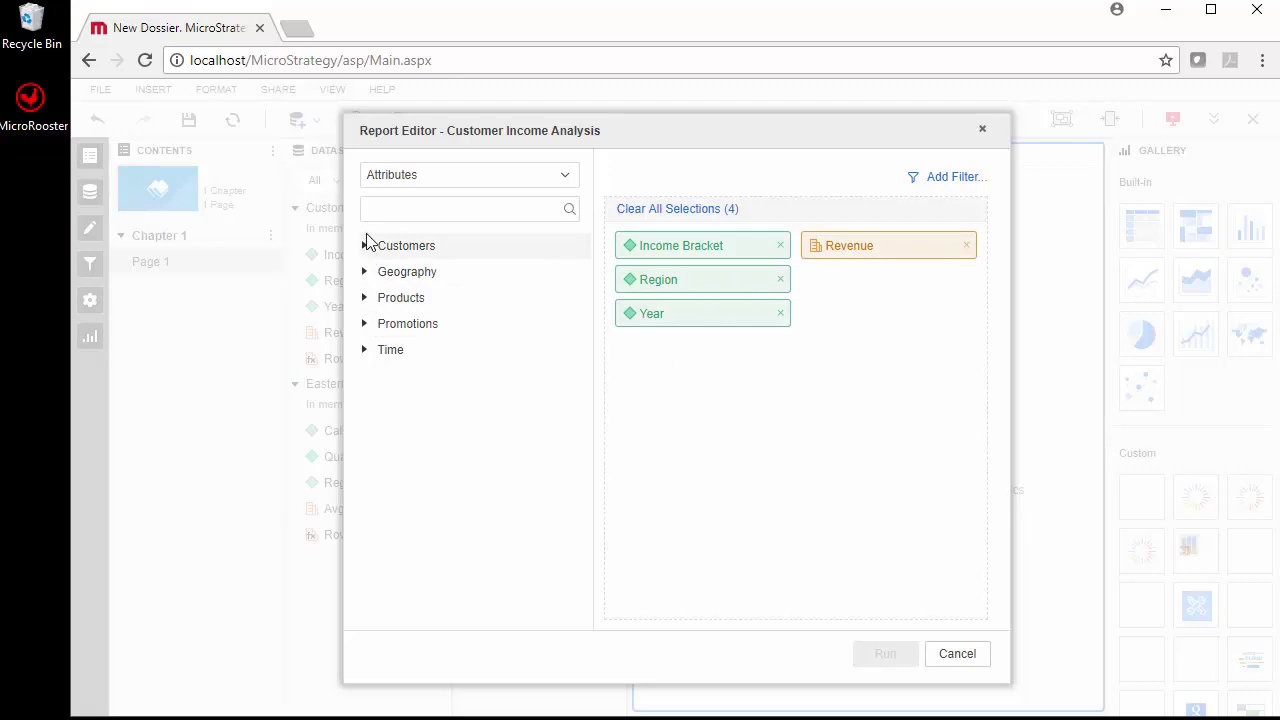
Add the Month attribute and the Sales Metrics Profit metric to Customer Income Analysis, then start a new filter.
click(365, 349)
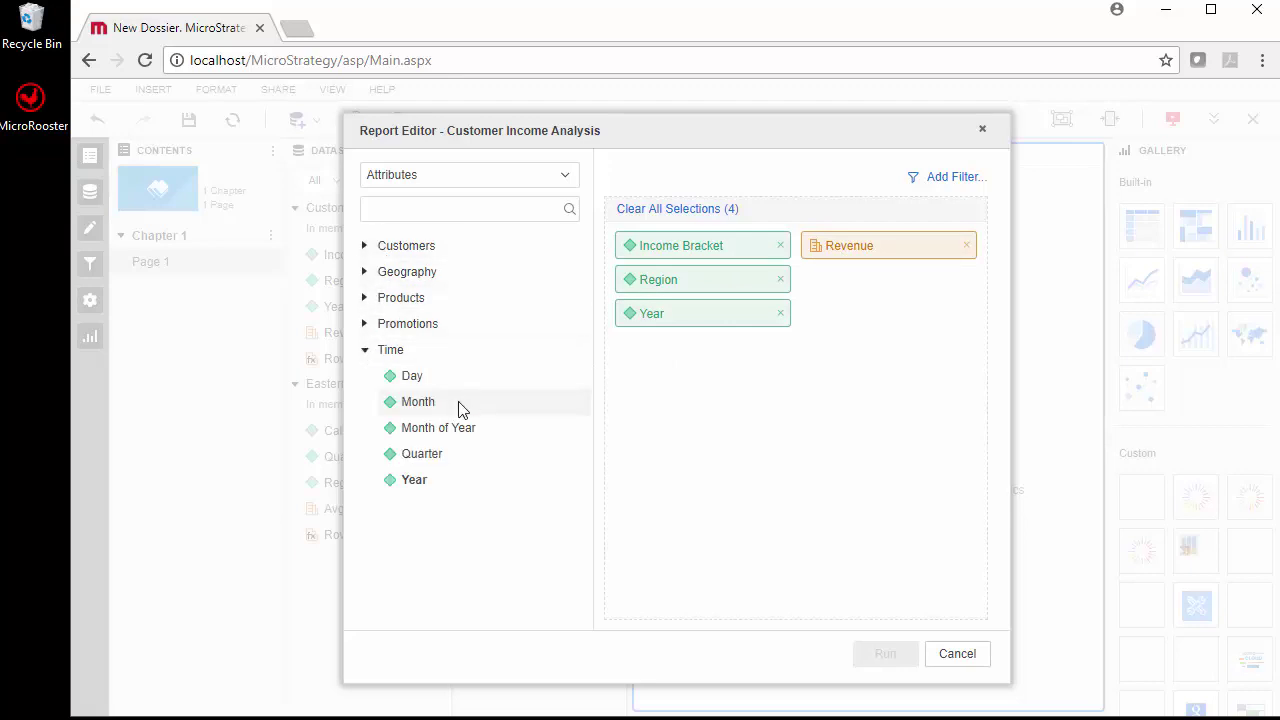
click(393, 405)
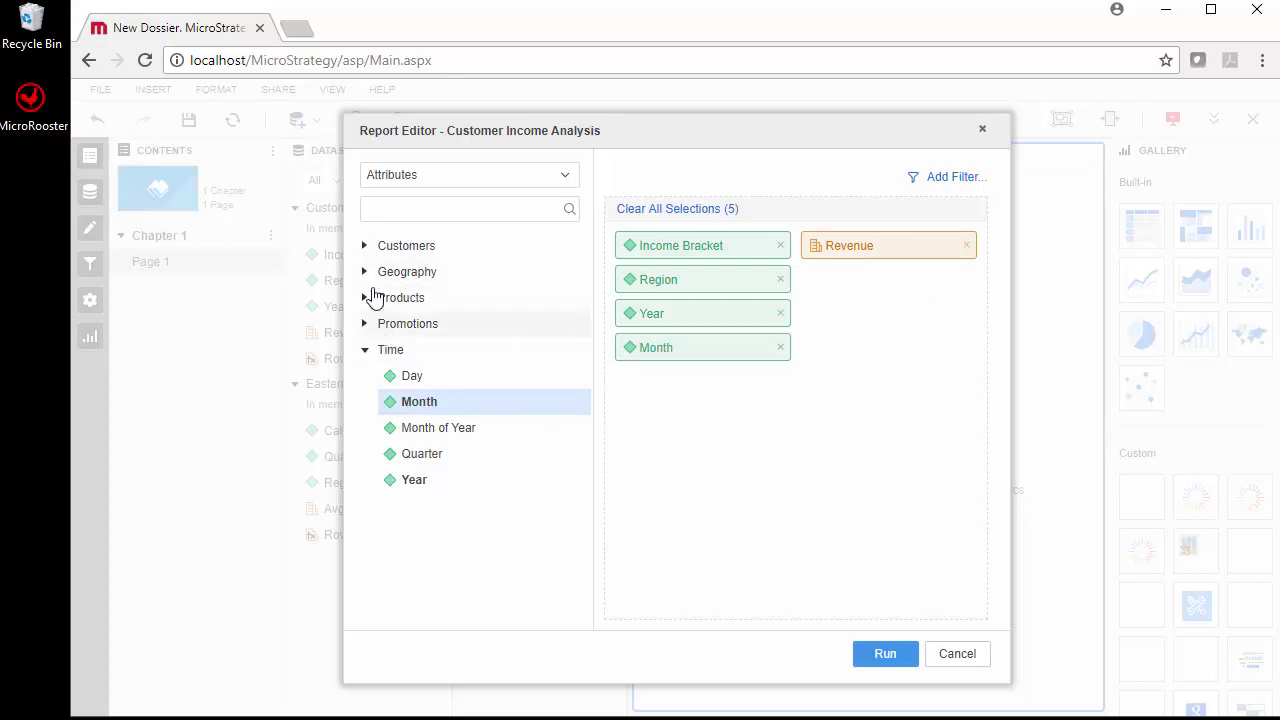
click(397, 182)
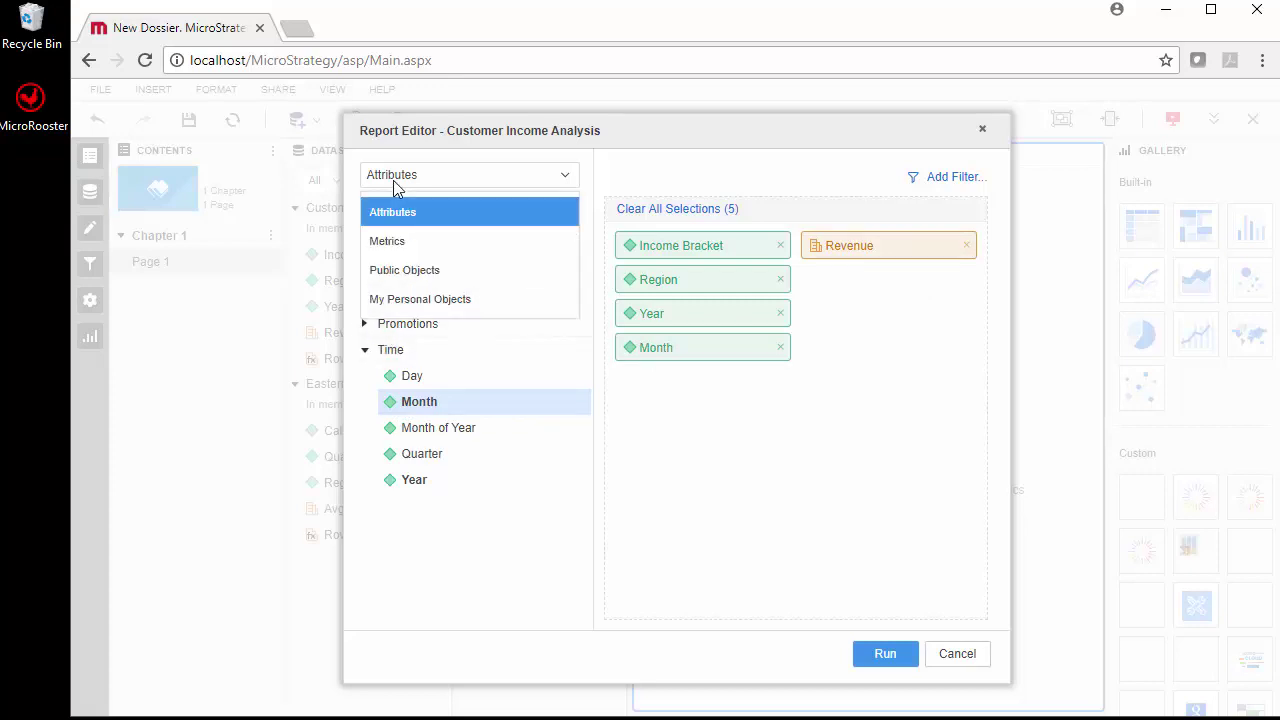
click(390, 242)
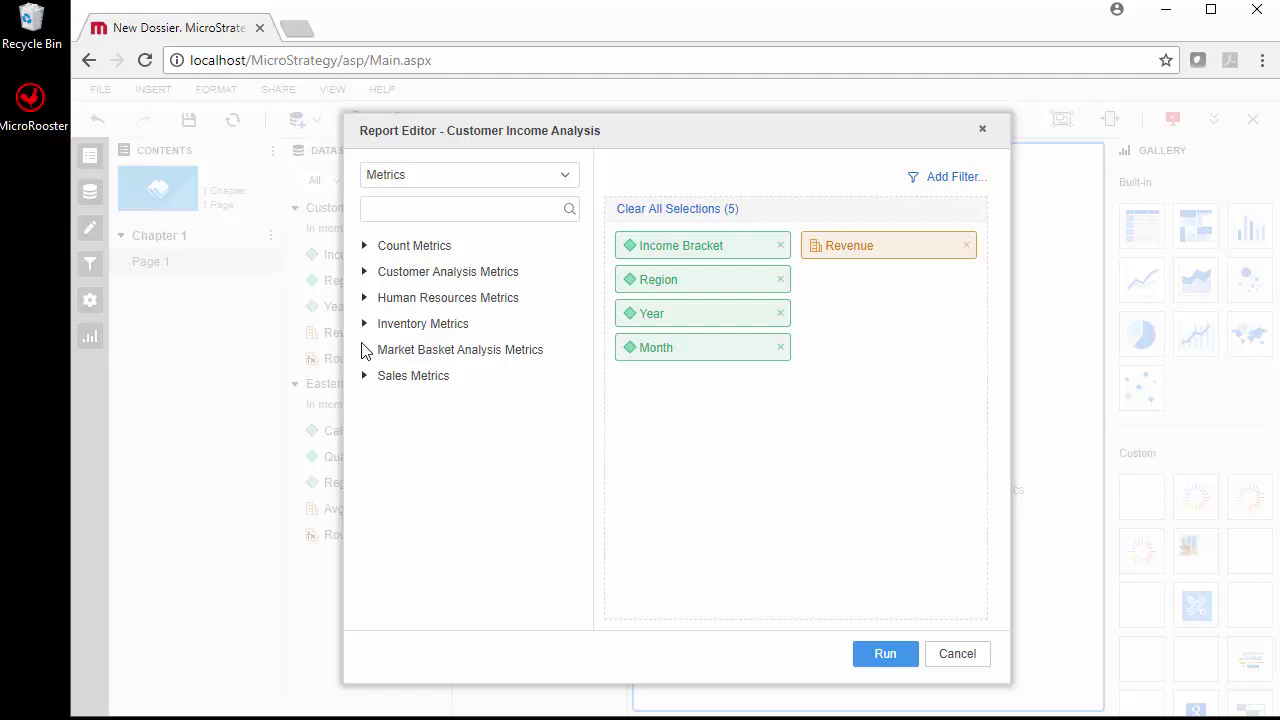
click(365, 272)
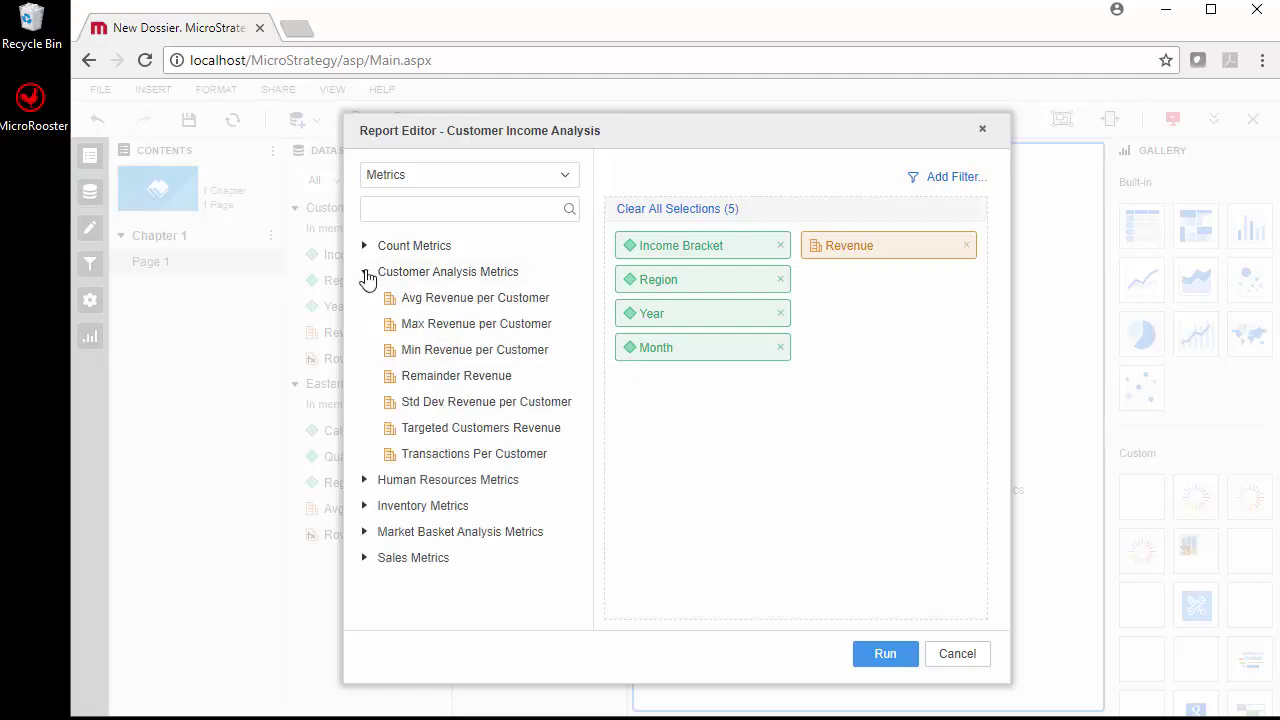
click(365, 558)
scroll(466, 560, down, 2)
scroll(466, 560, down, 5)
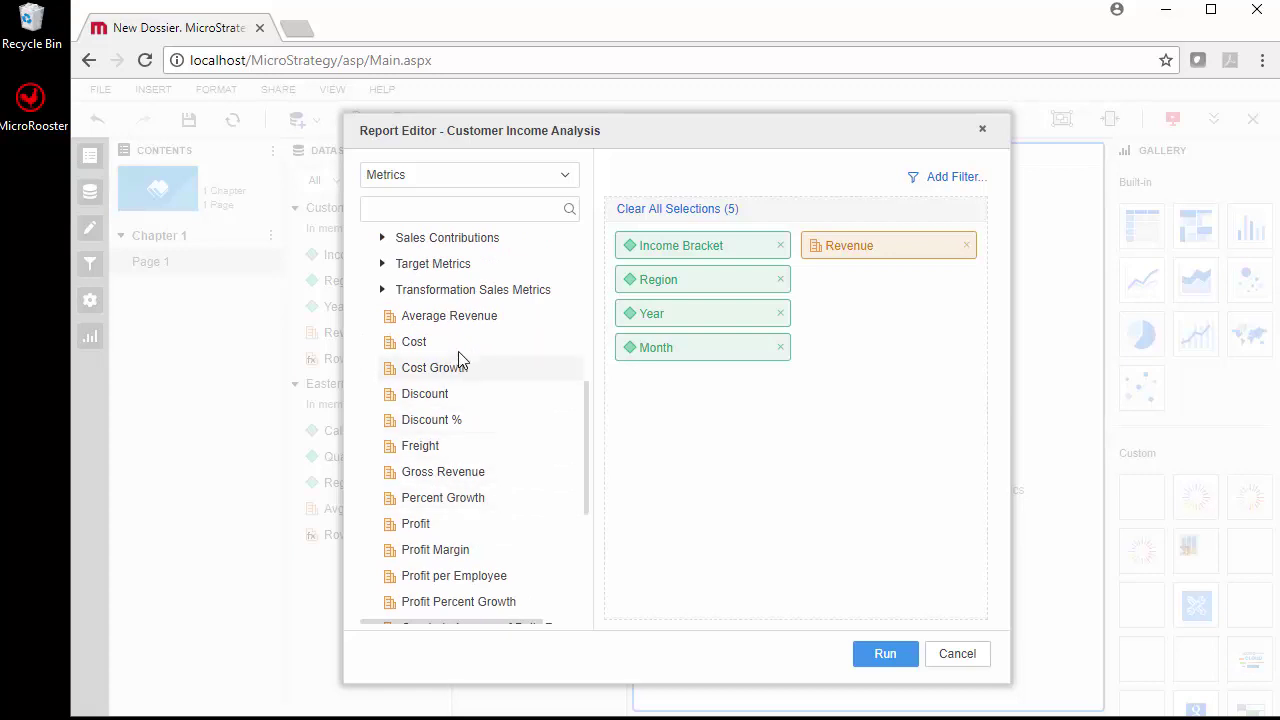
click(426, 533)
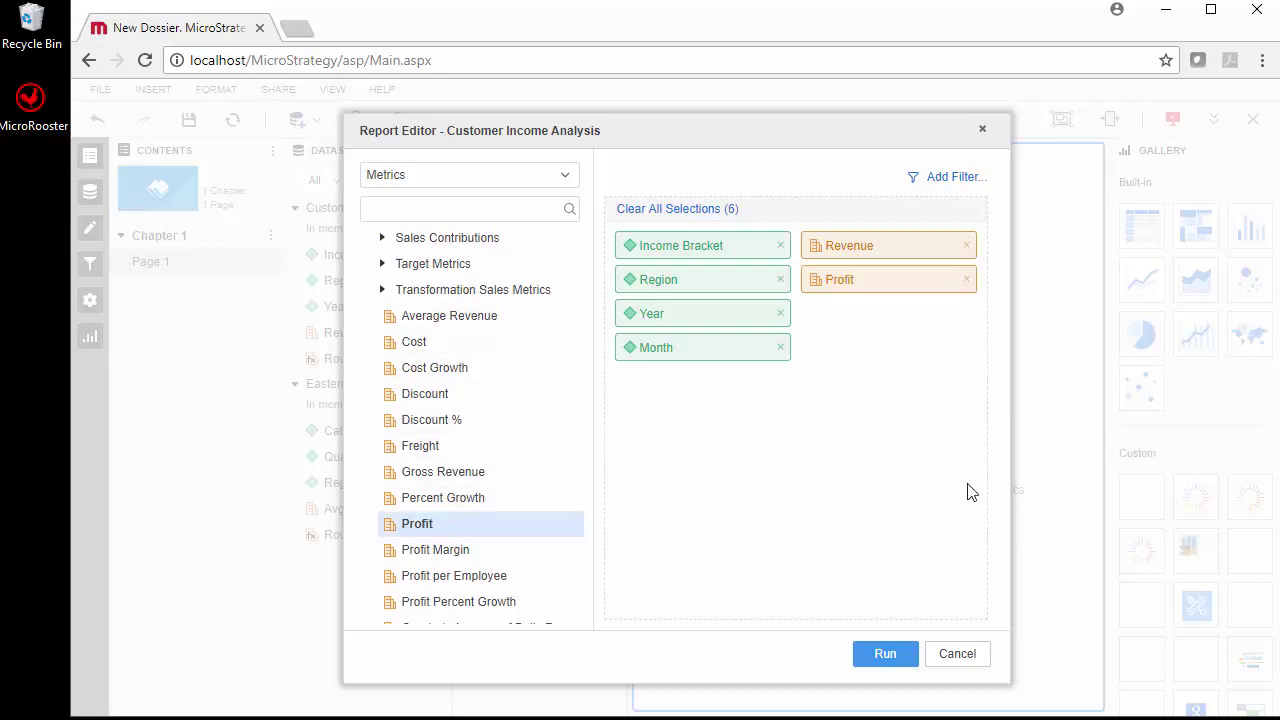
click(956, 182)
Select years 2015, 2016 and 2017 in a Year qualification, then cancel it and the Filter Editor.
click(512, 297)
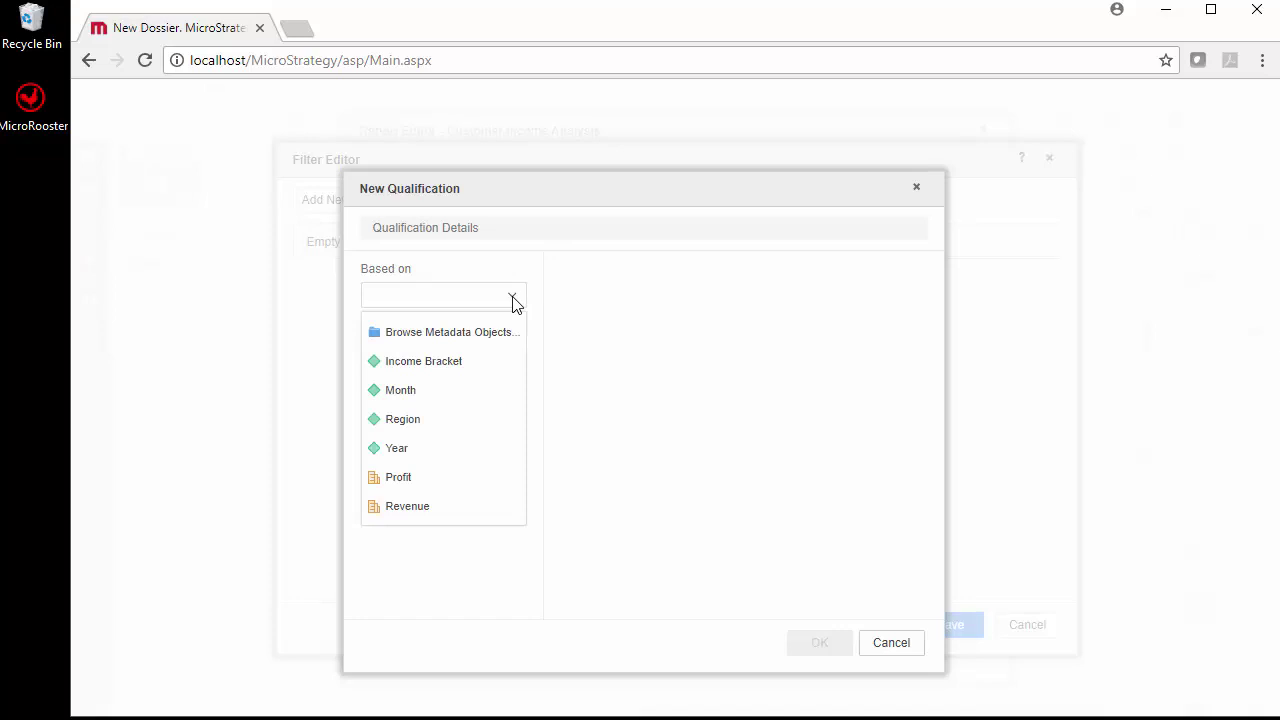
click(451, 447)
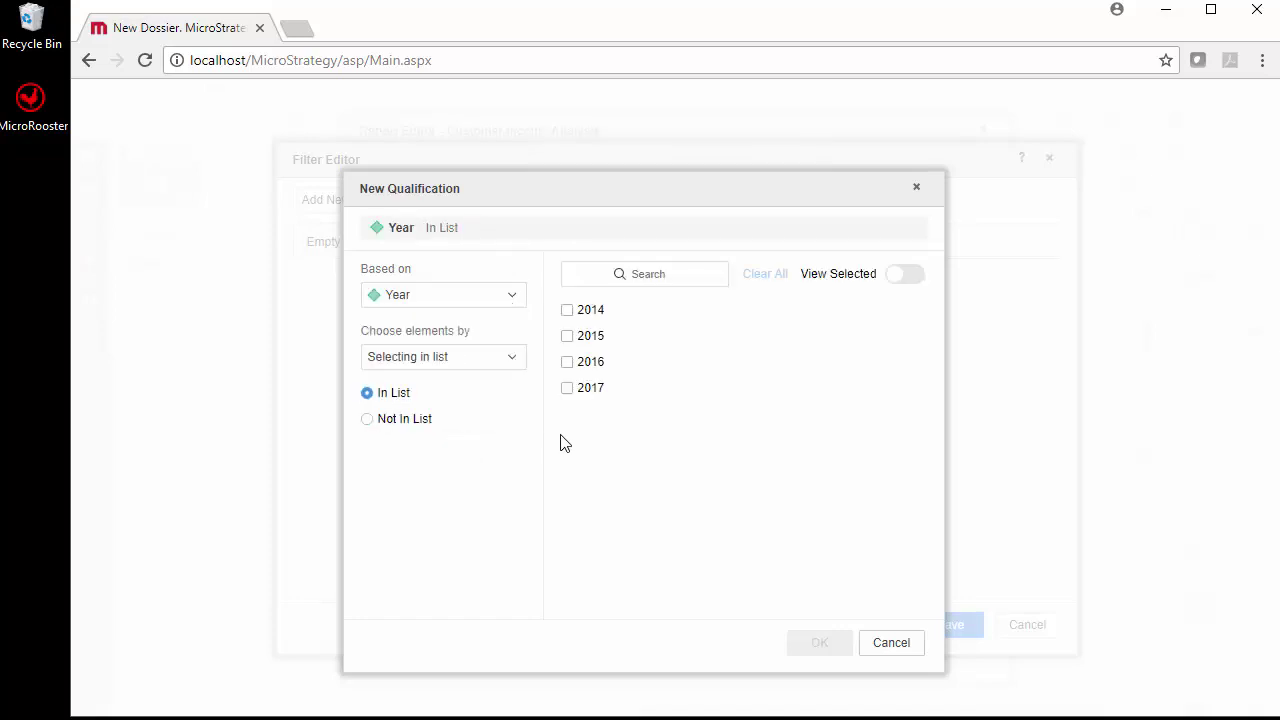
click(569, 312)
click(567, 336)
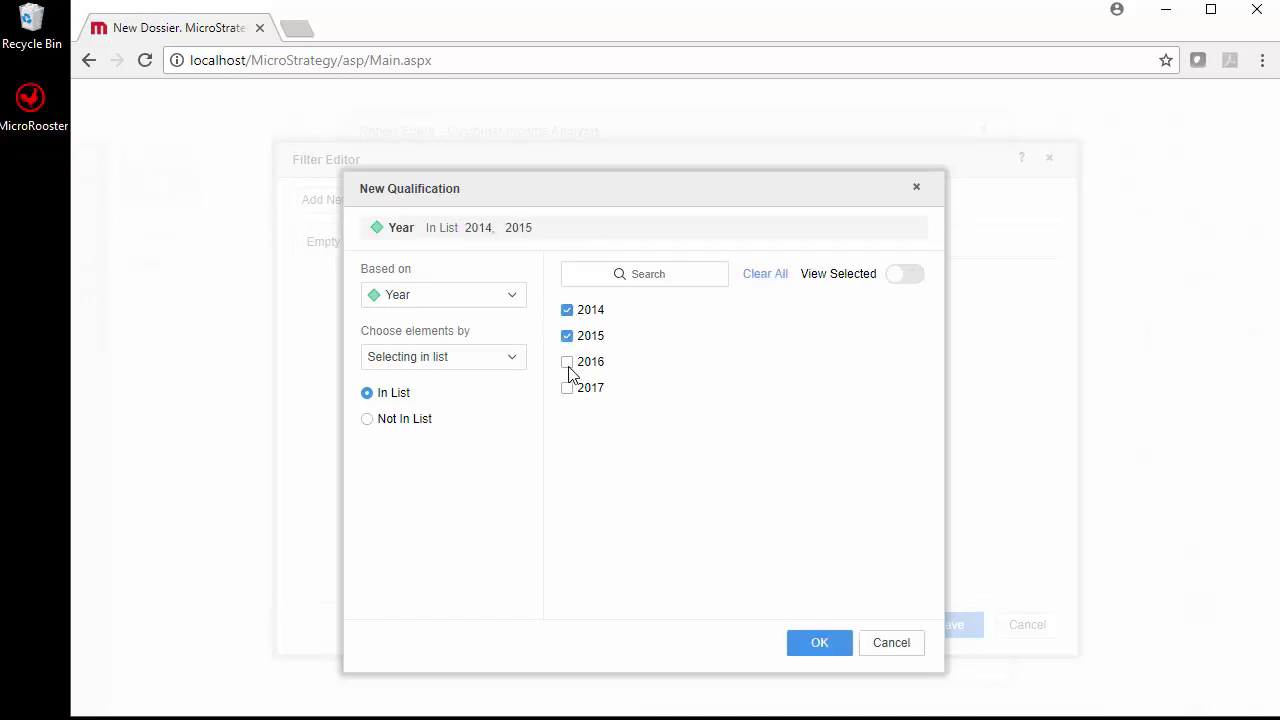
click(569, 362)
click(567, 388)
click(569, 311)
click(893, 645)
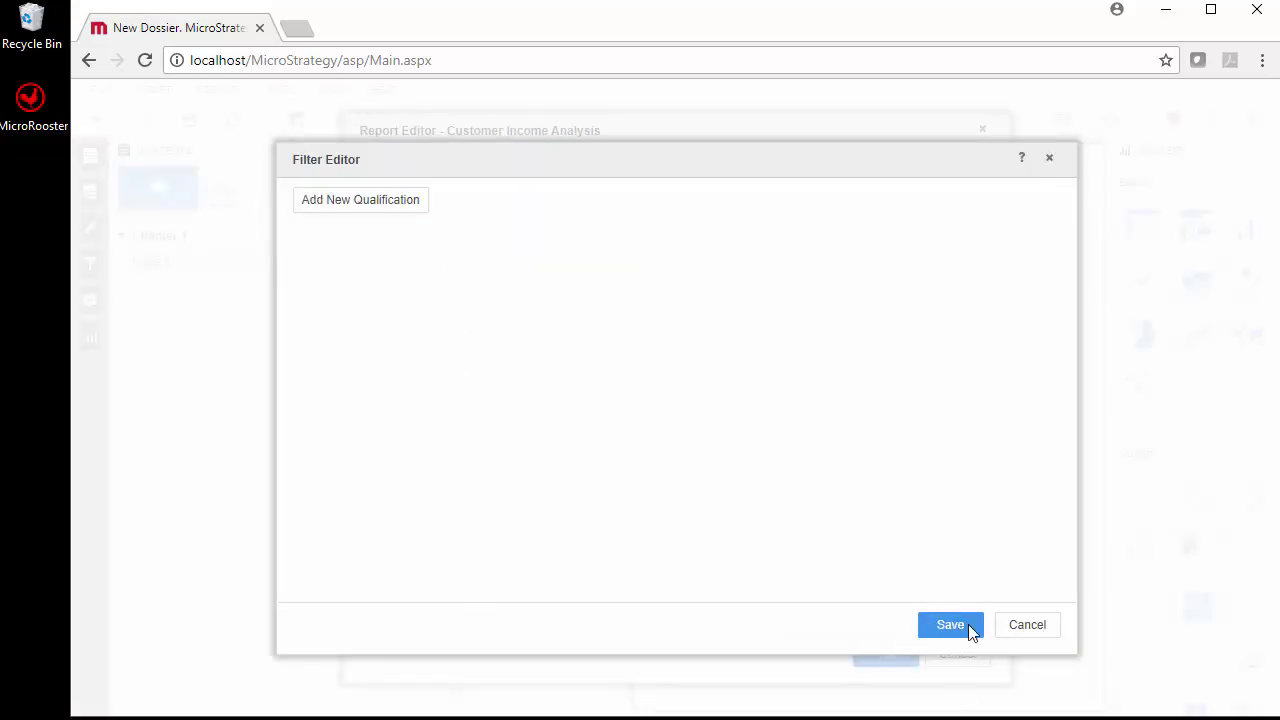
click(1010, 628)
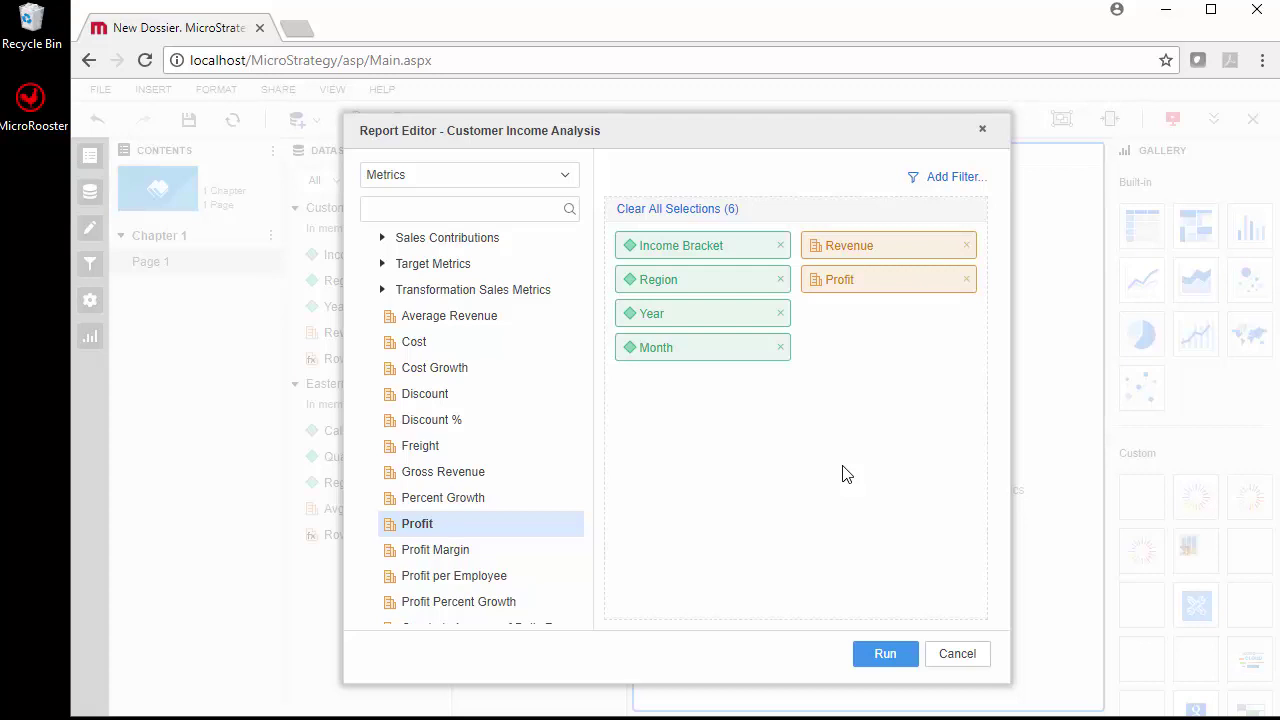
Run the Customer Income Analysis report and confirm re-running it into the dossier.
click(864, 654)
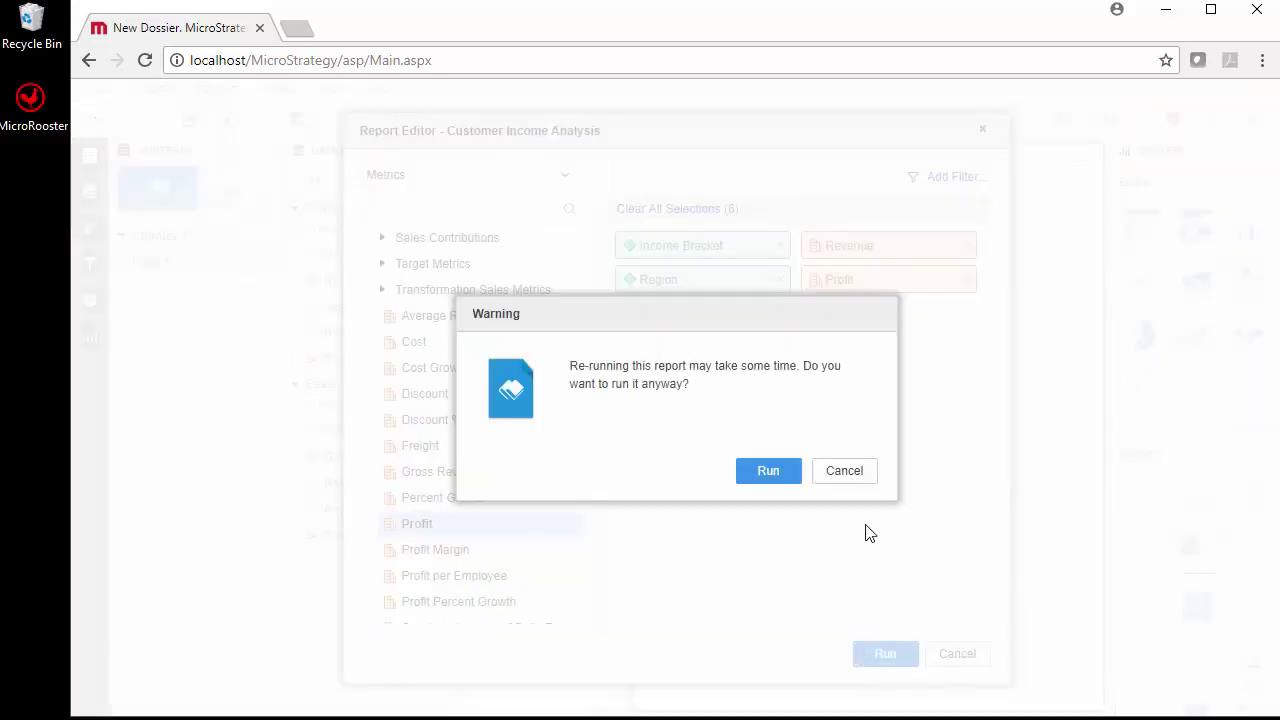
click(768, 470)
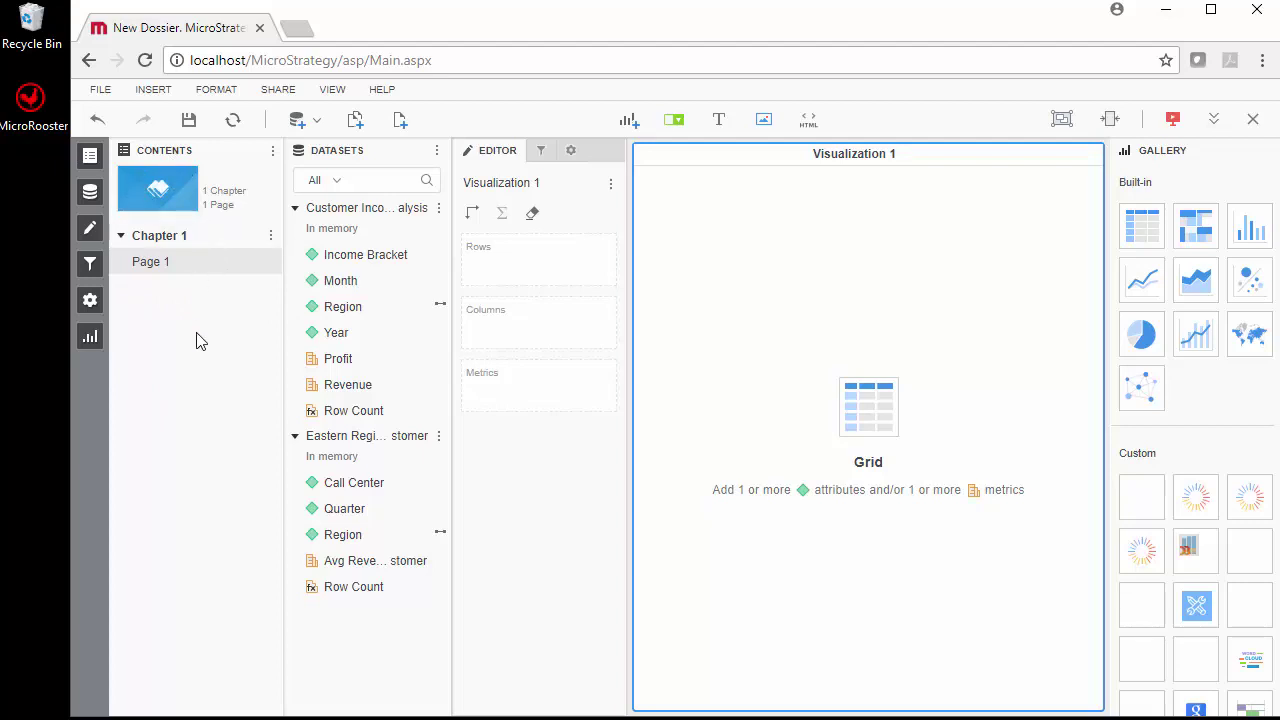
Change the dossier cover to the first sample mountain-peaks image and save it.
click(176, 200)
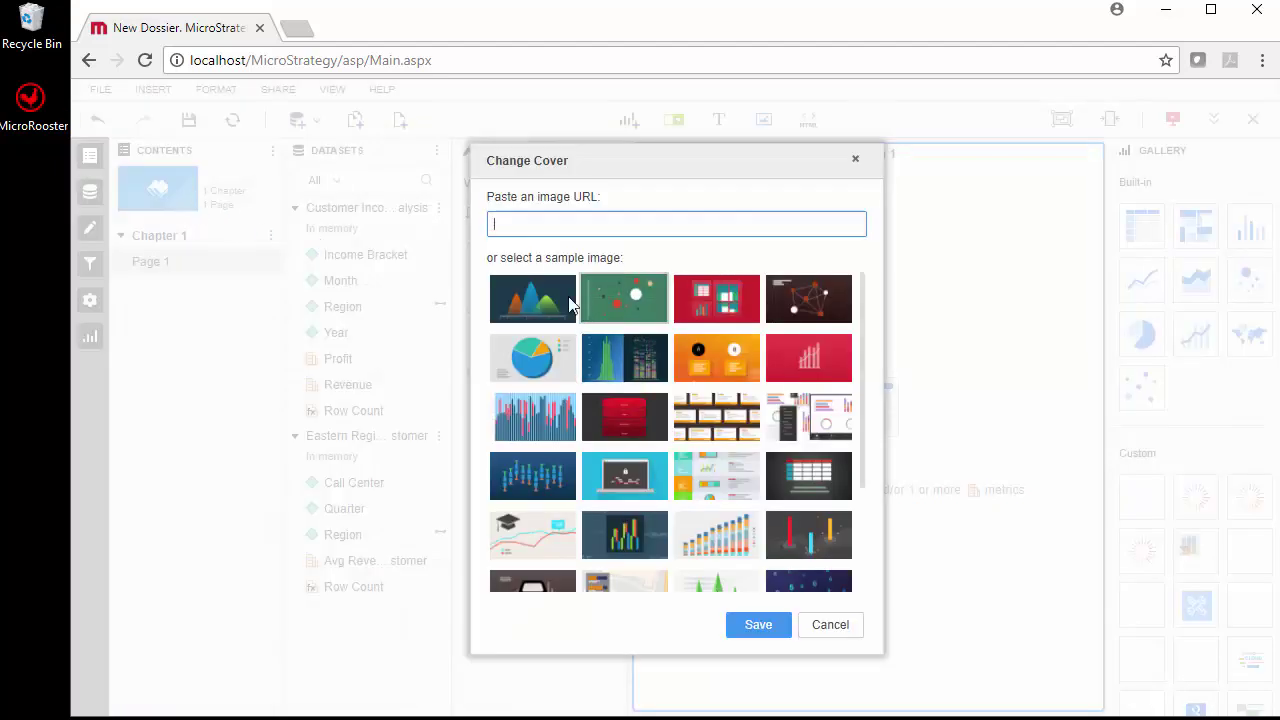
click(536, 300)
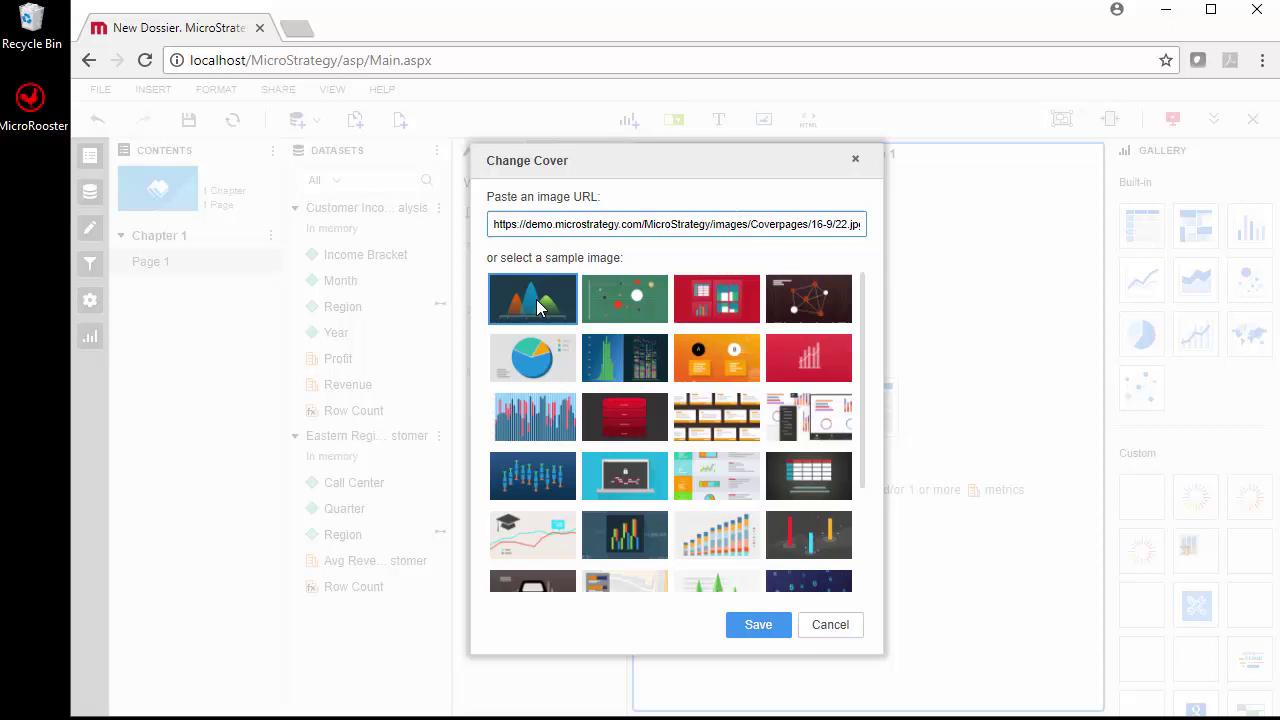
click(772, 624)
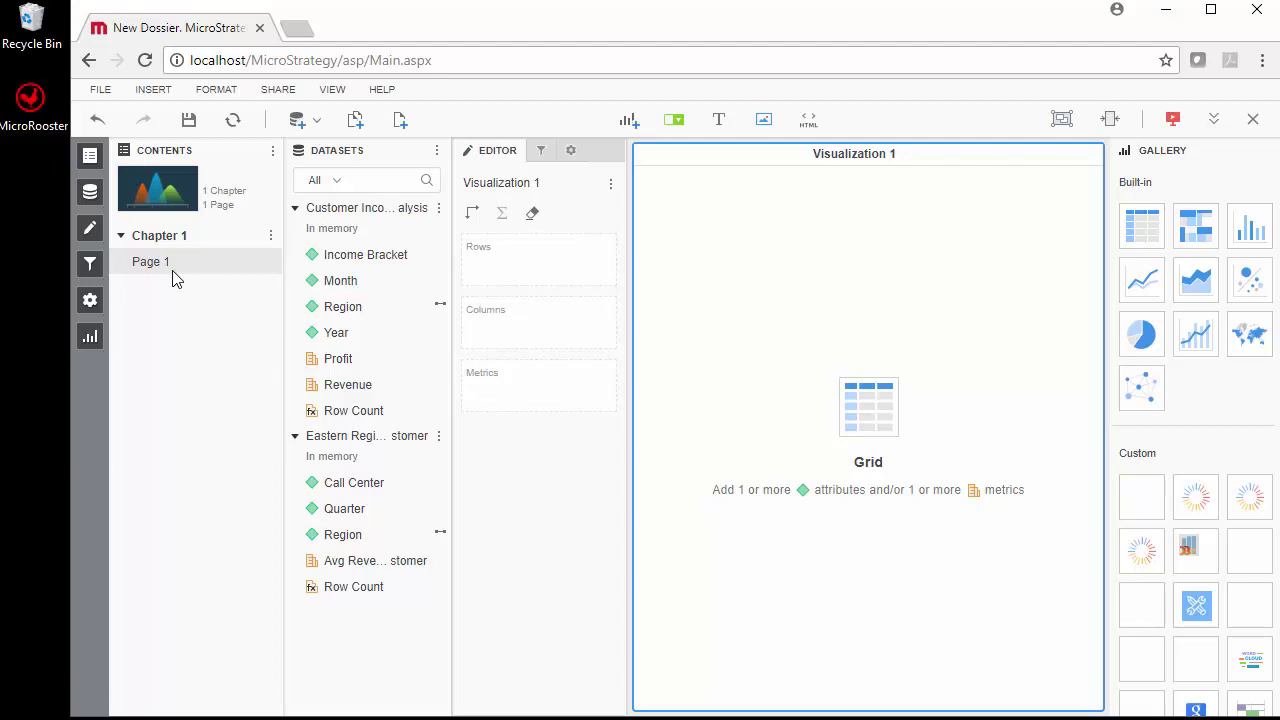
Add a second page to Chapter 1 and insert a new chapter.
click(271, 236)
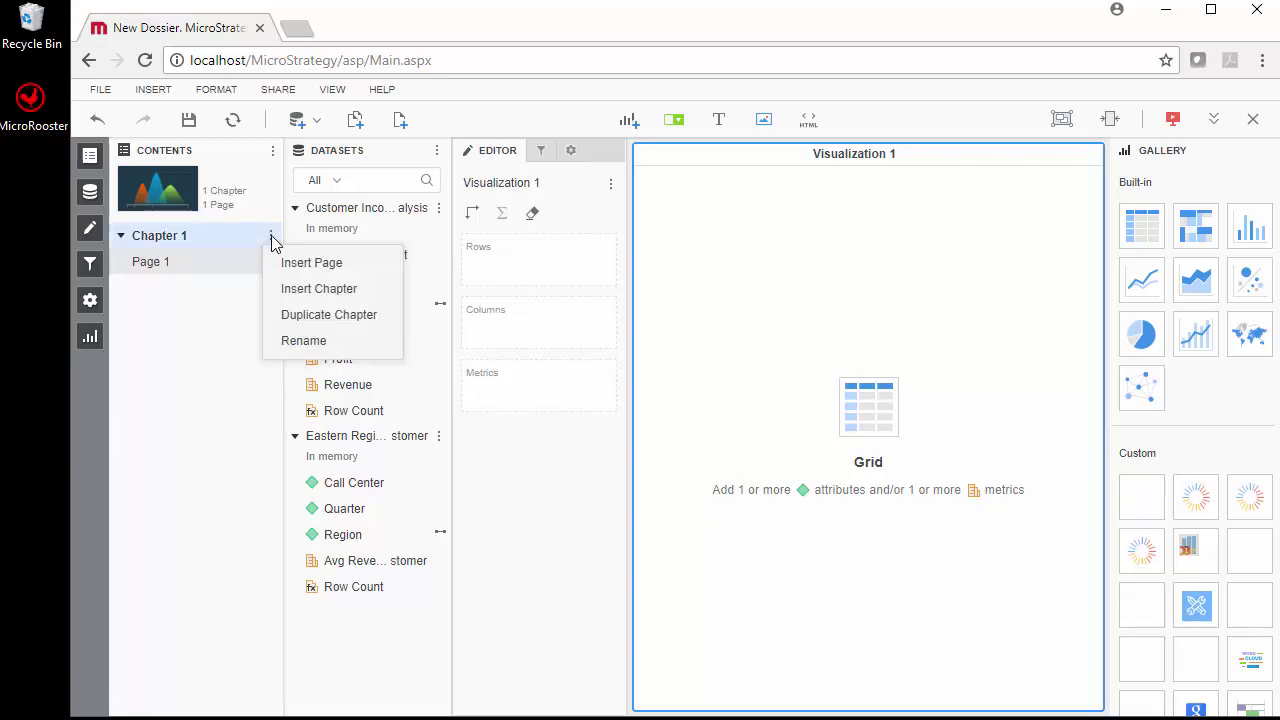
click(290, 264)
click(268, 238)
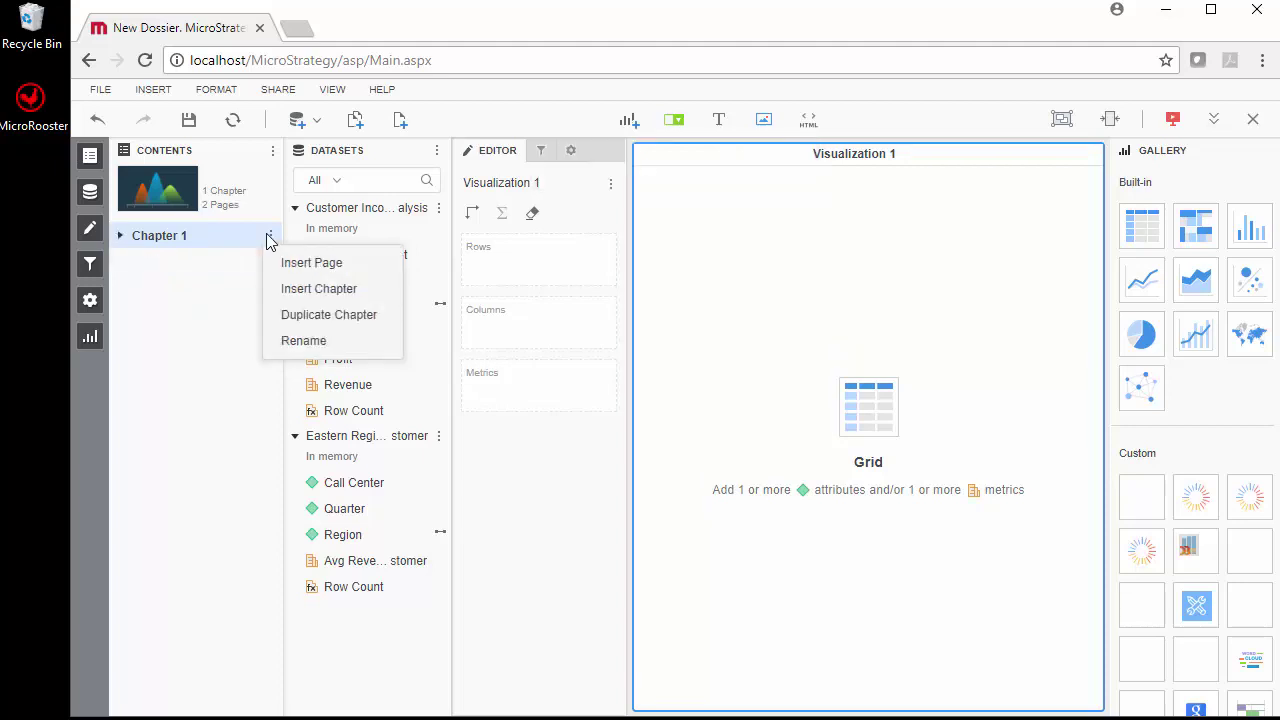
click(316, 289)
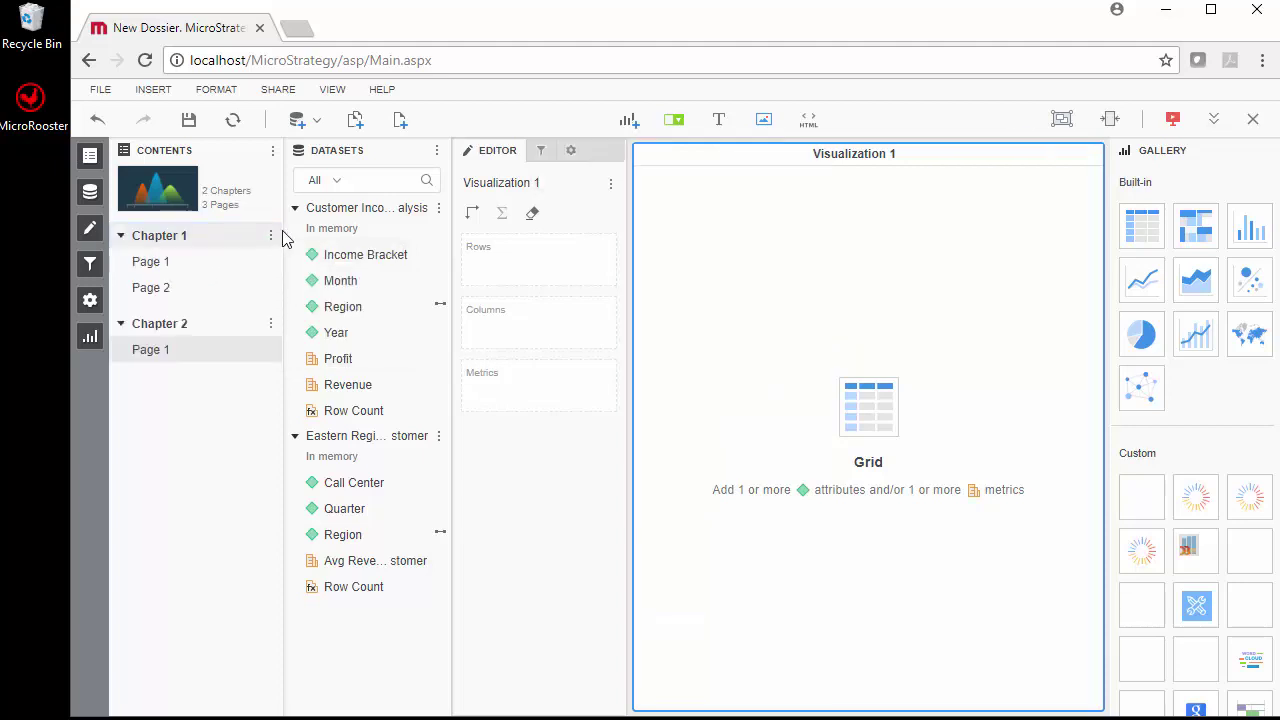
Rename Chapter 1 to 'Start'.
click(269, 238)
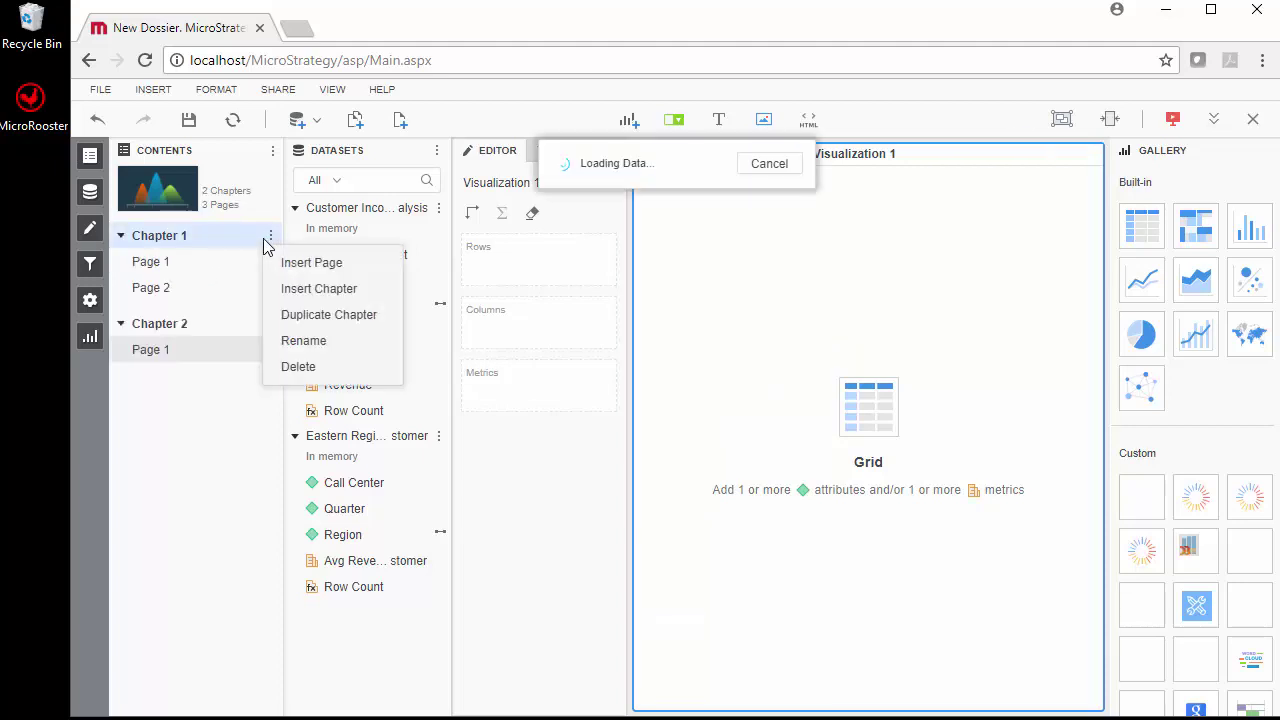
click(306, 343)
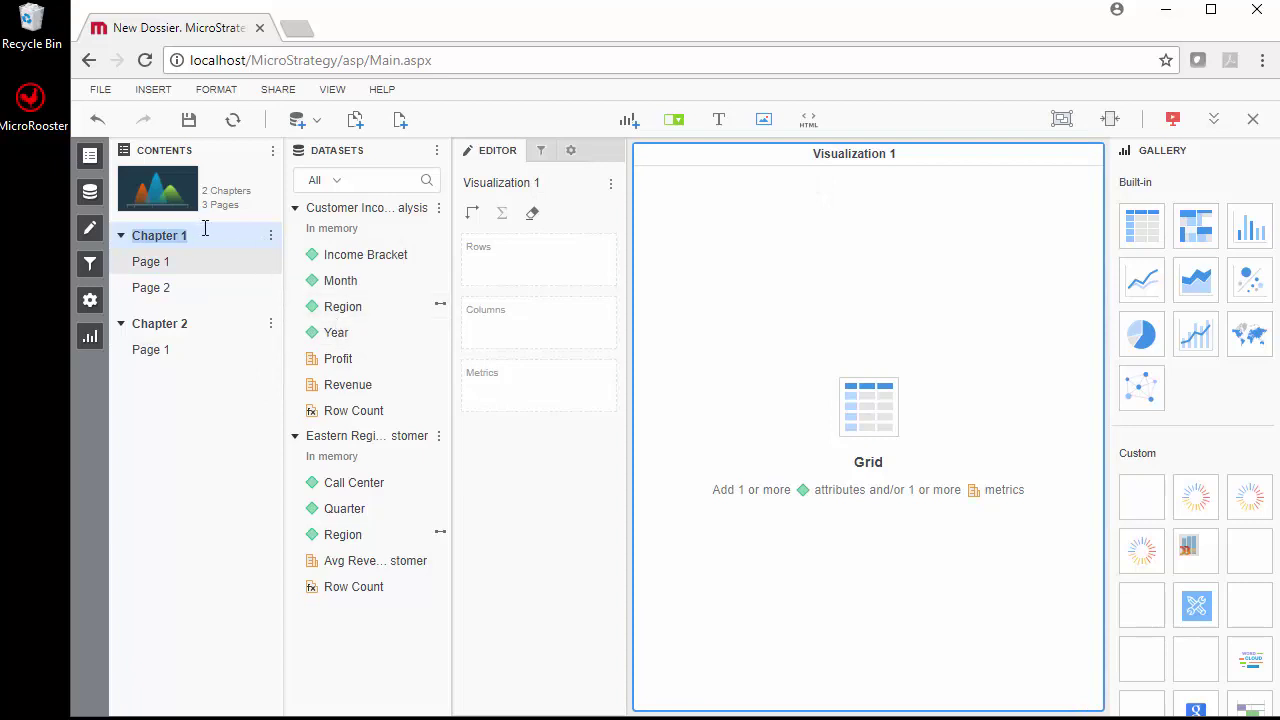
text(Start)
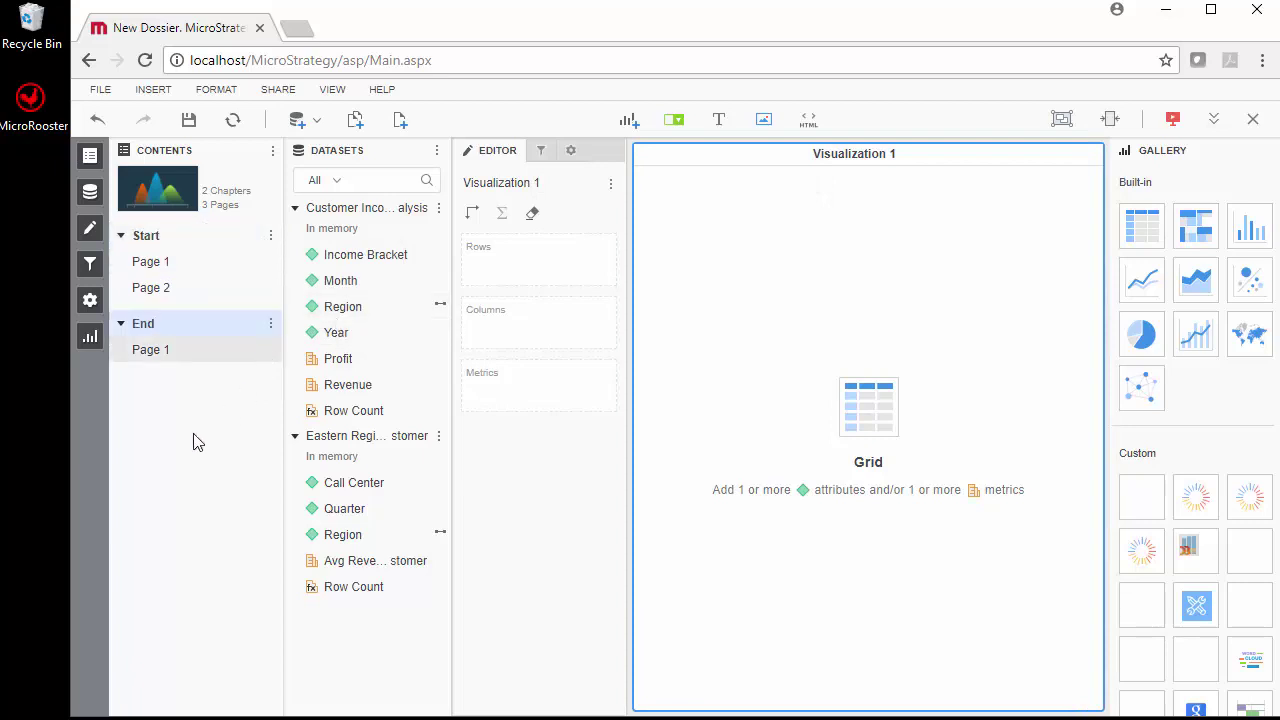
key(Return)
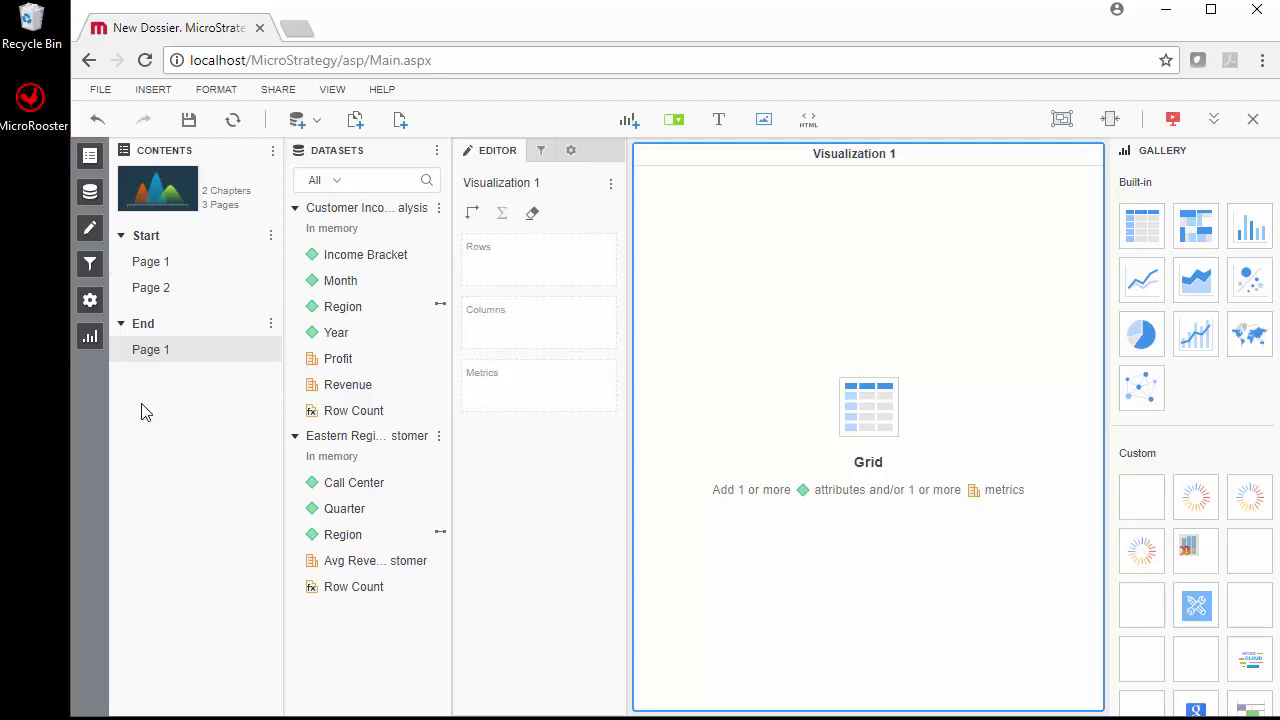
click(273, 151)
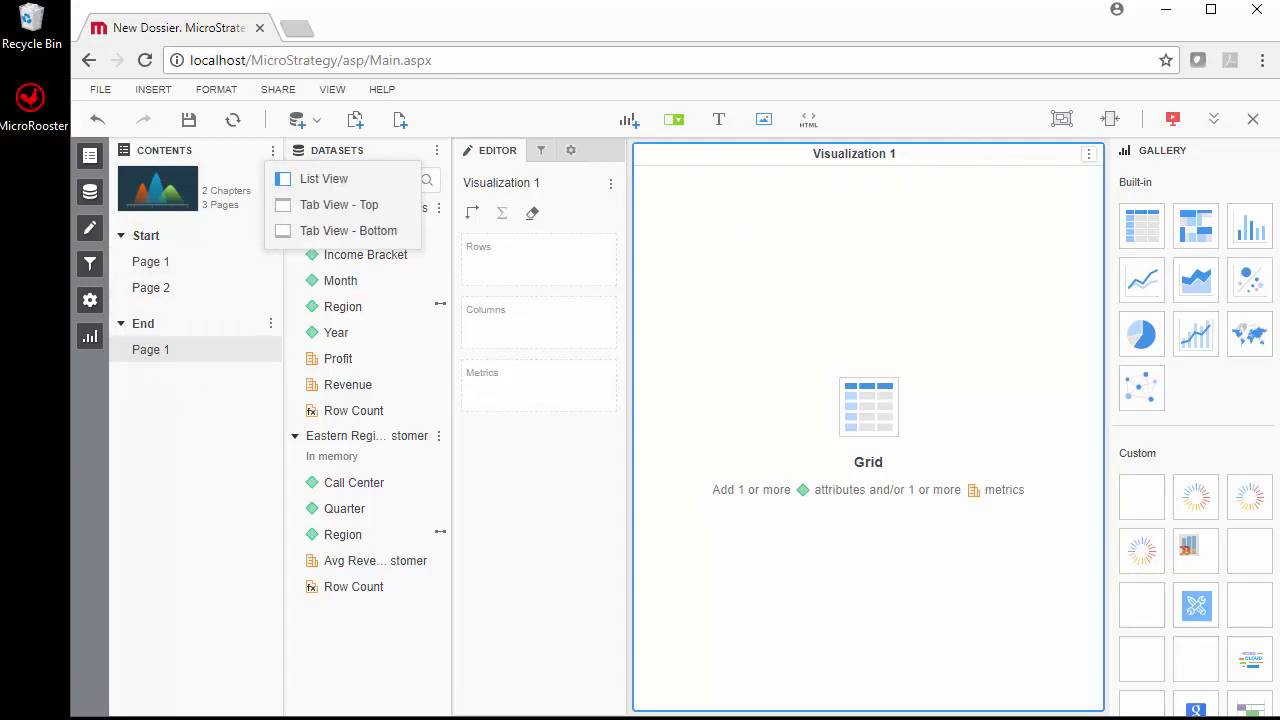
click(368, 214)
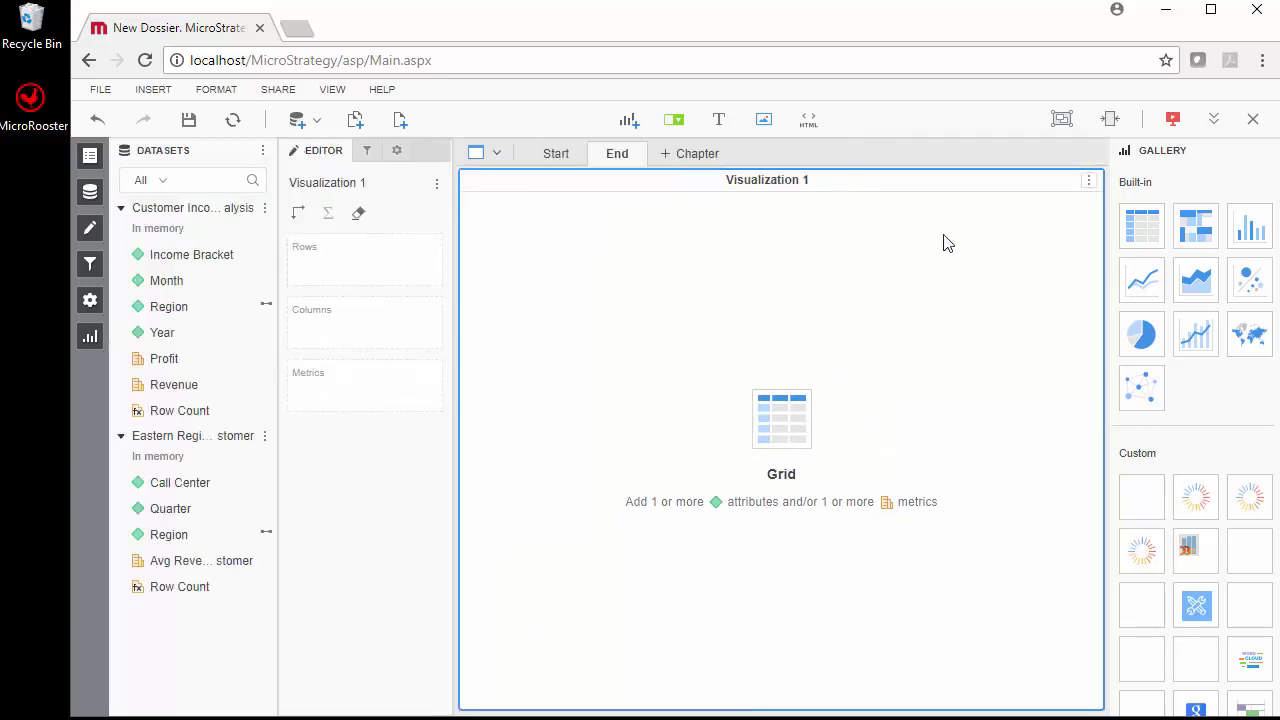
click(506, 156)
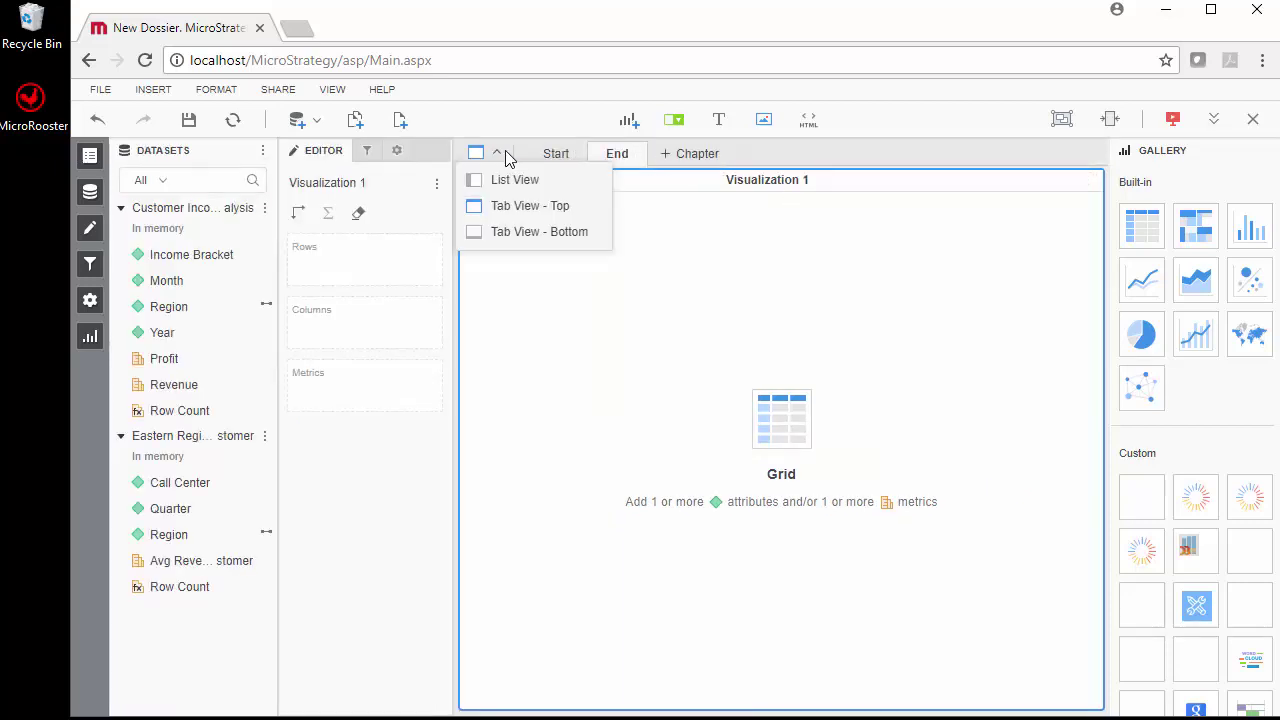
click(529, 232)
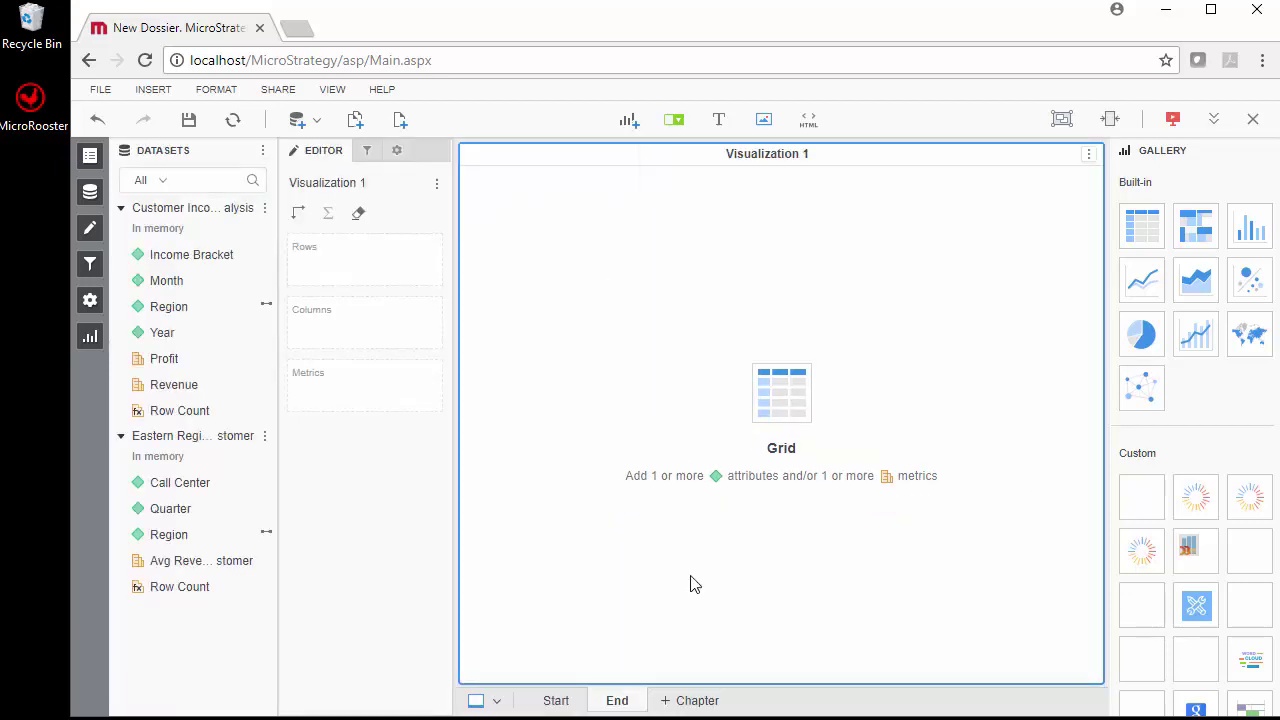
click(497, 704)
click(497, 640)
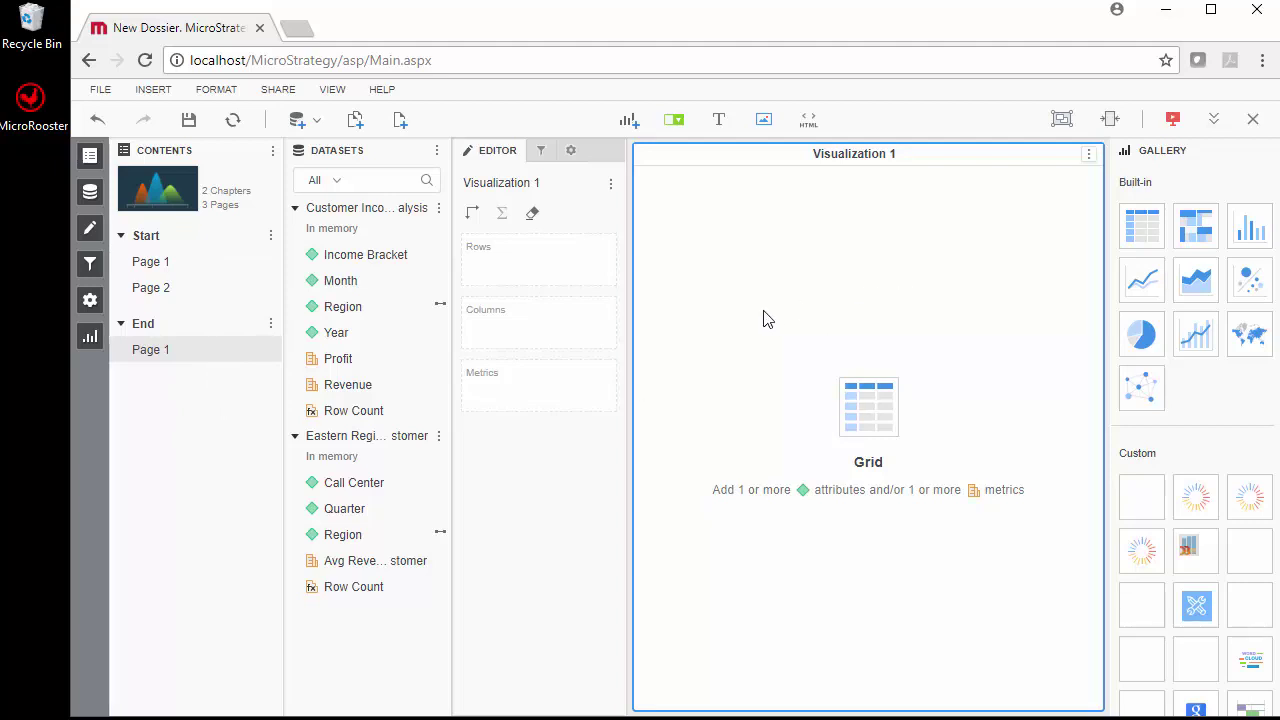
Add Year, Region, Profit and Revenue from the Datasets panel to Visualization 1's grid.
click(378, 261)
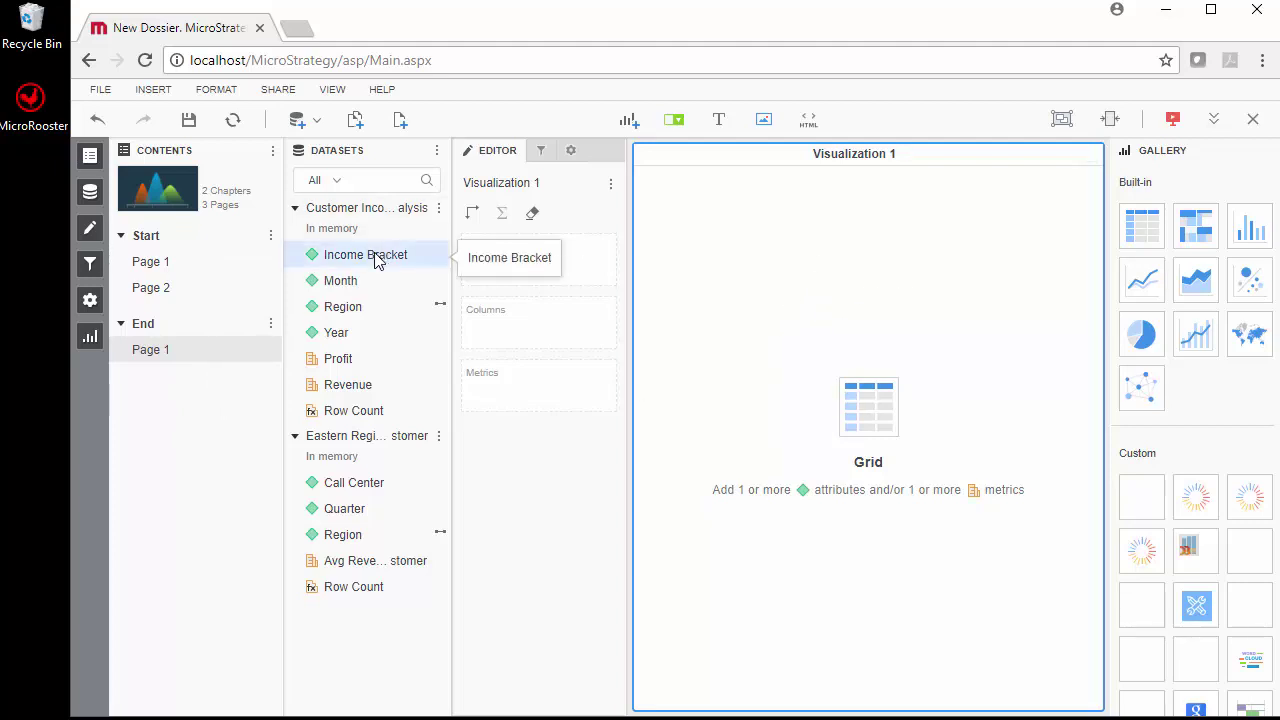
double_click(337, 332)
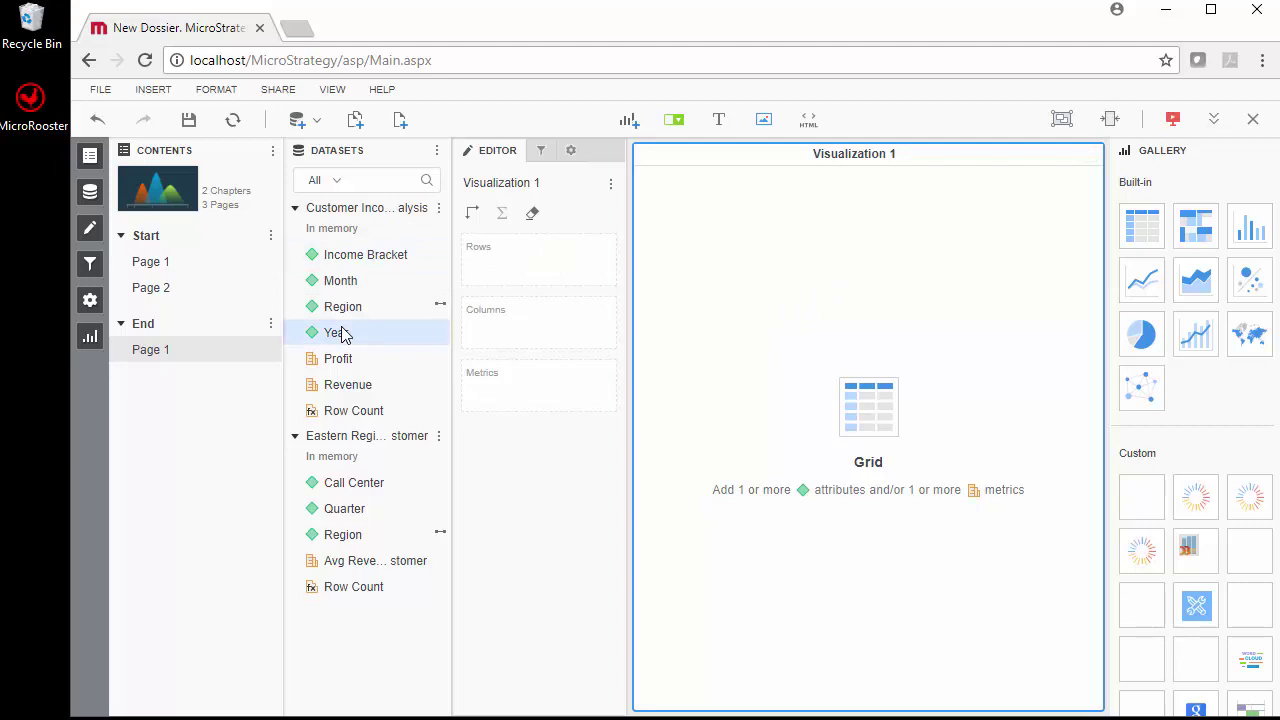
double_click(342, 305)
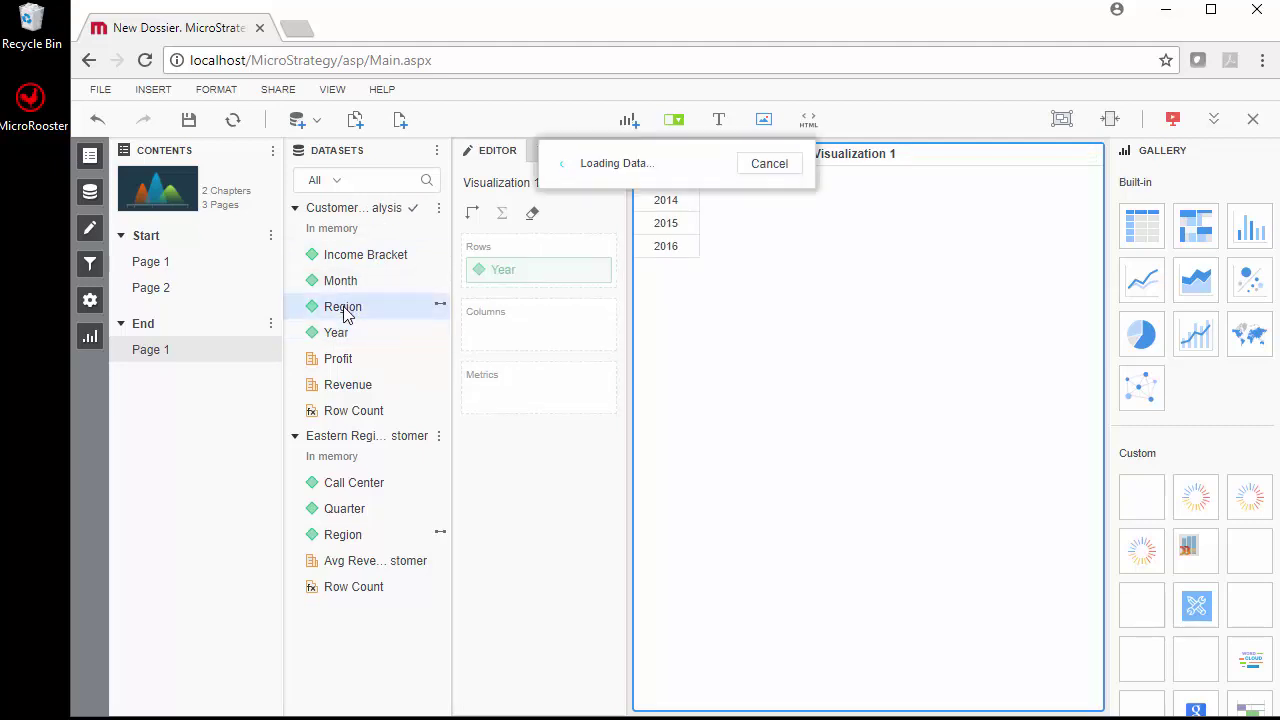
double_click(337, 359)
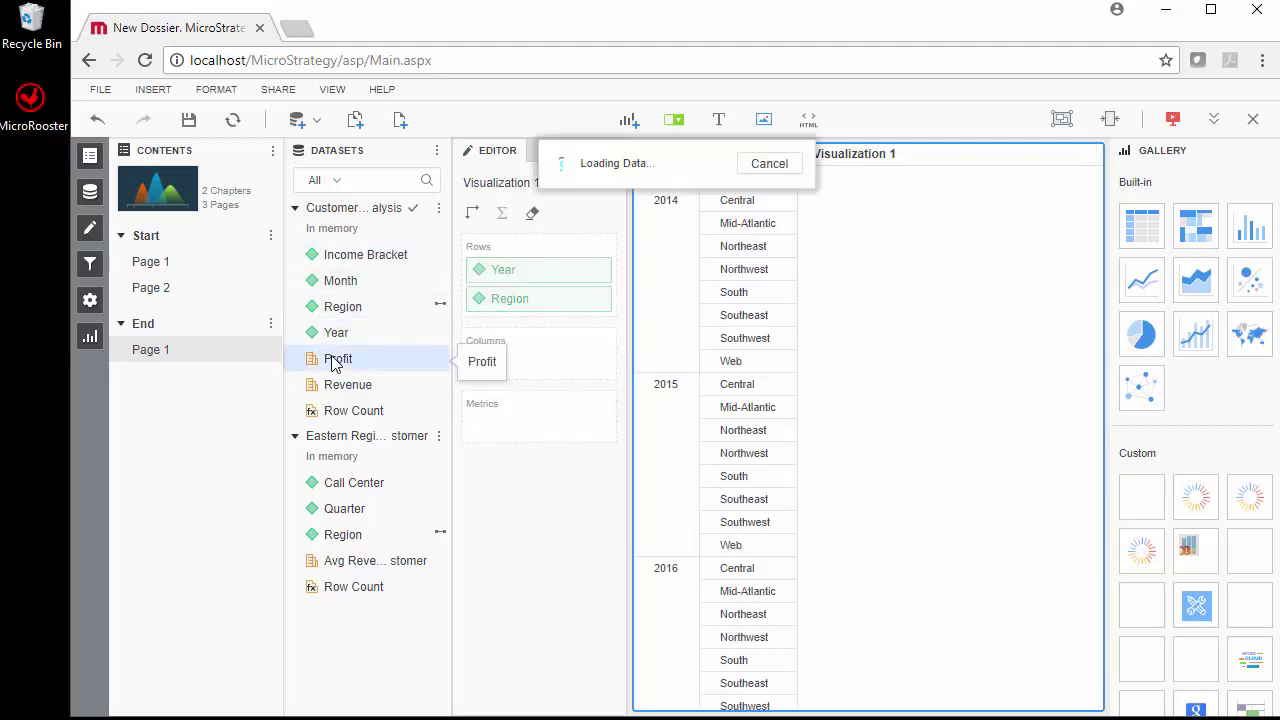
double_click(345, 385)
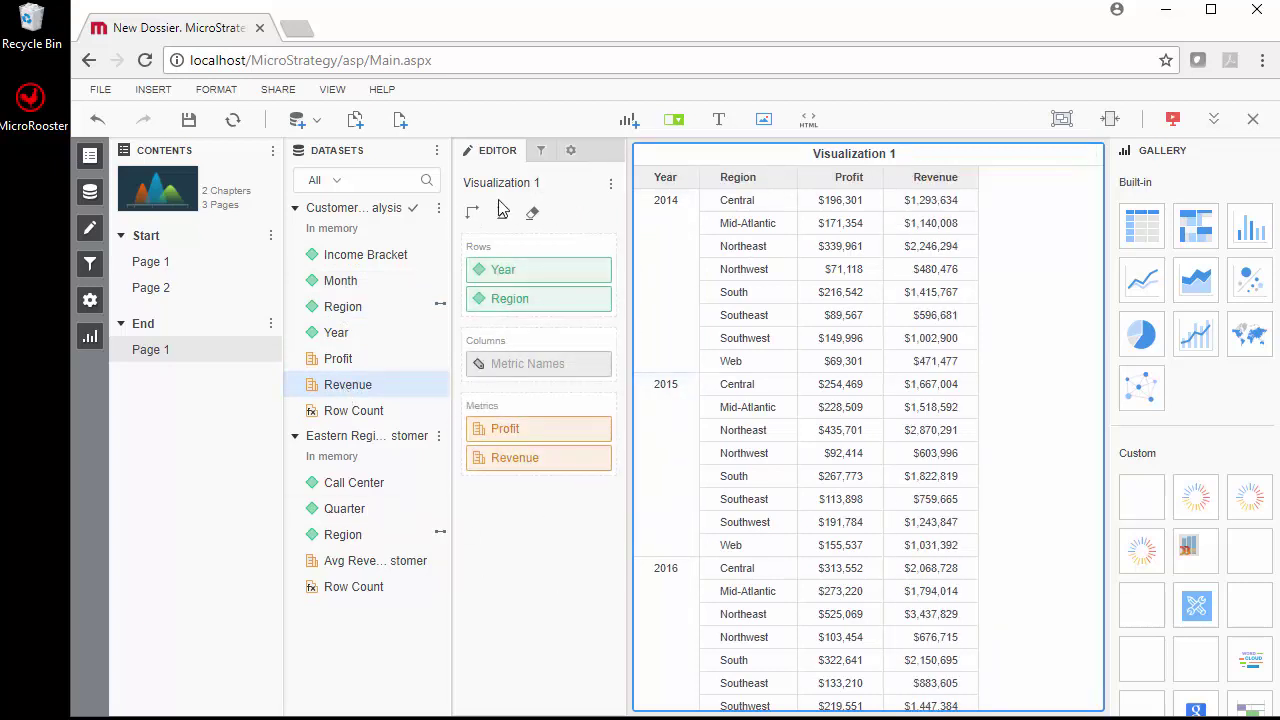
click(543, 152)
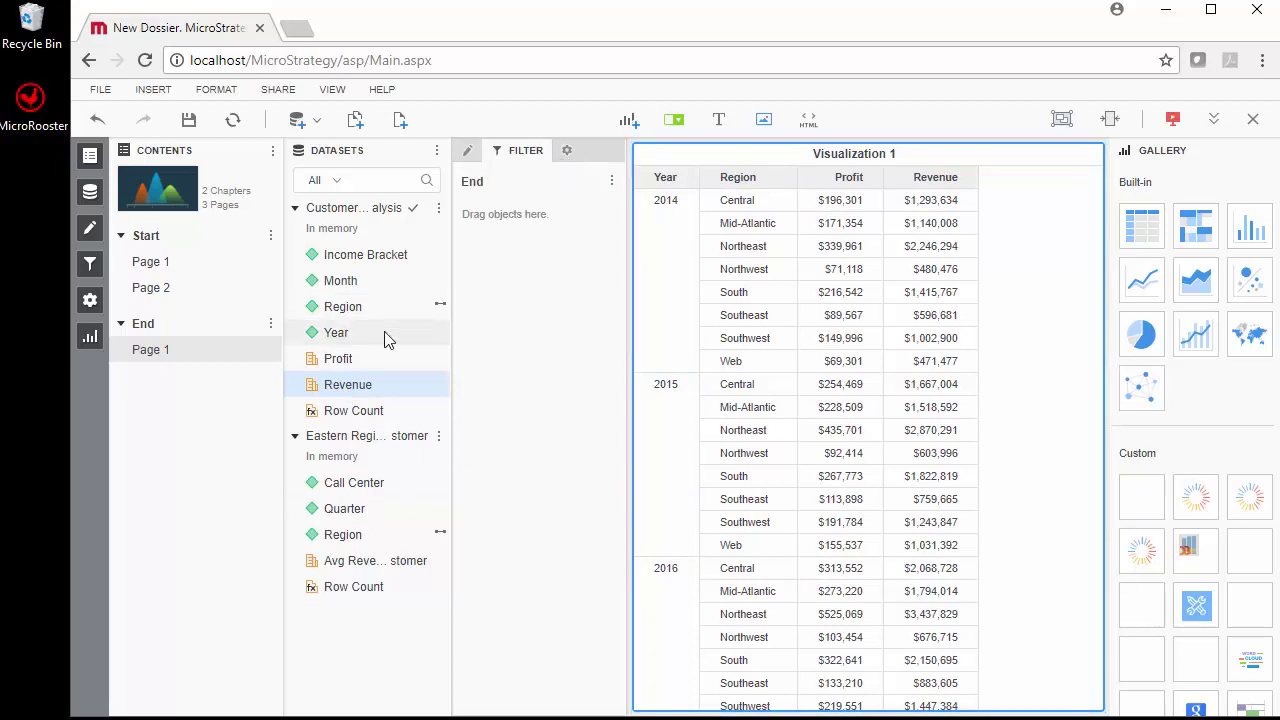
Add a Year filter to the End chapter and display it as check boxes.
drag(388, 334, 540, 308)
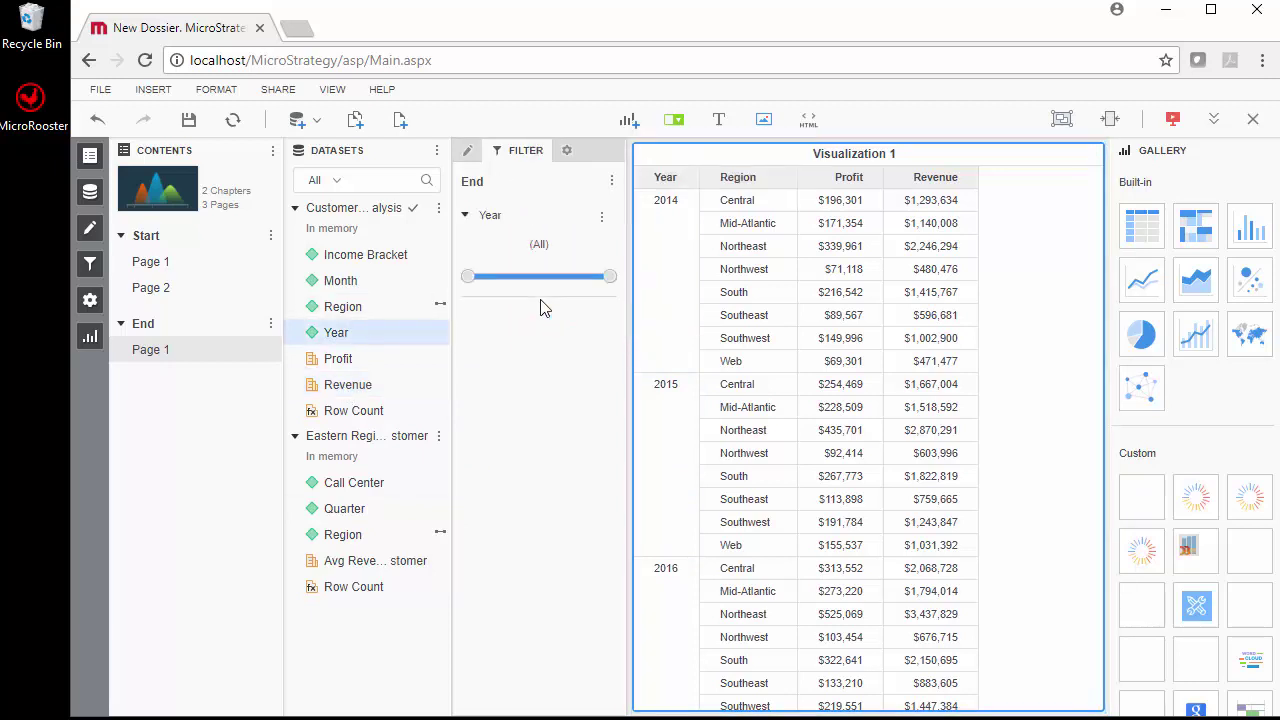
click(602, 218)
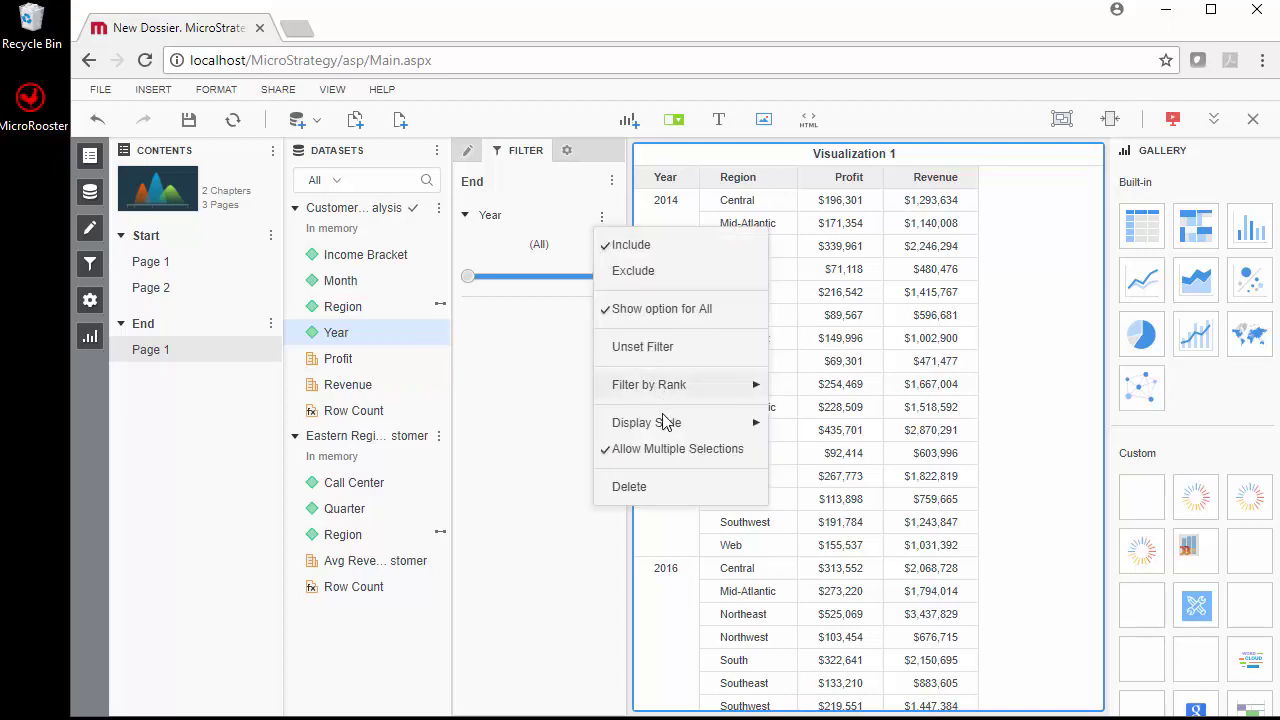
mouse_move(666, 422)
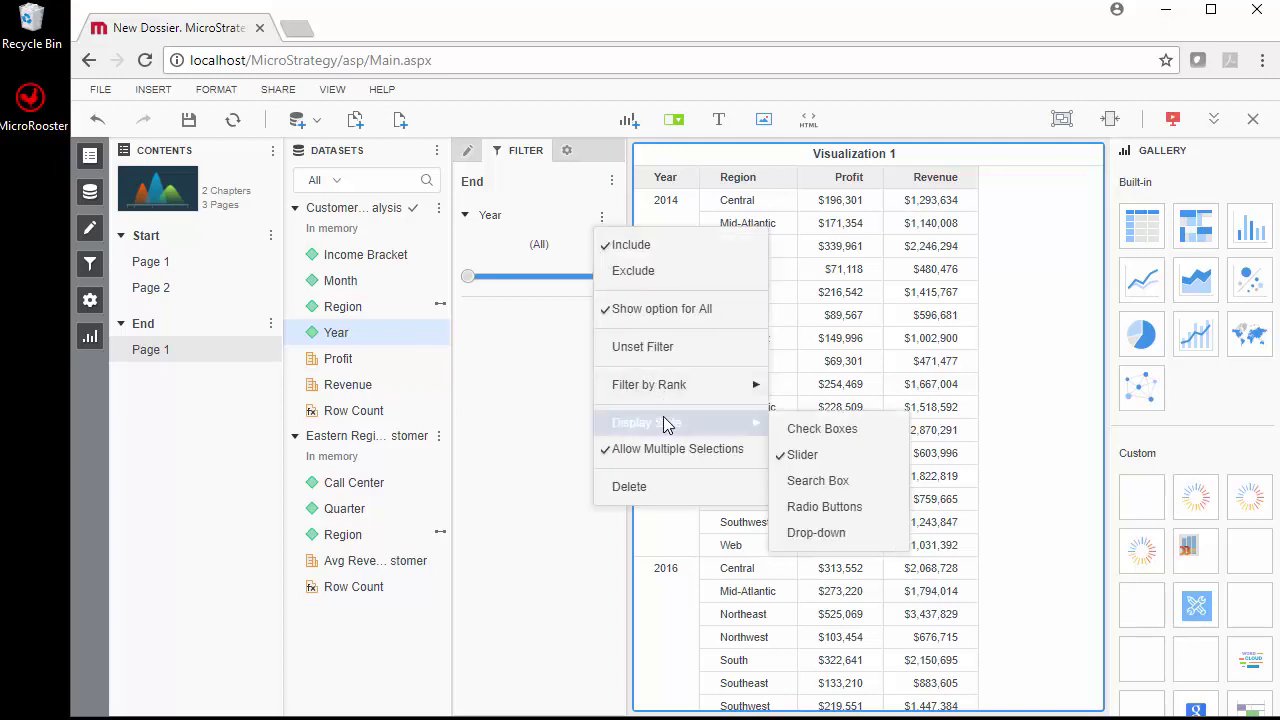
click(820, 430)
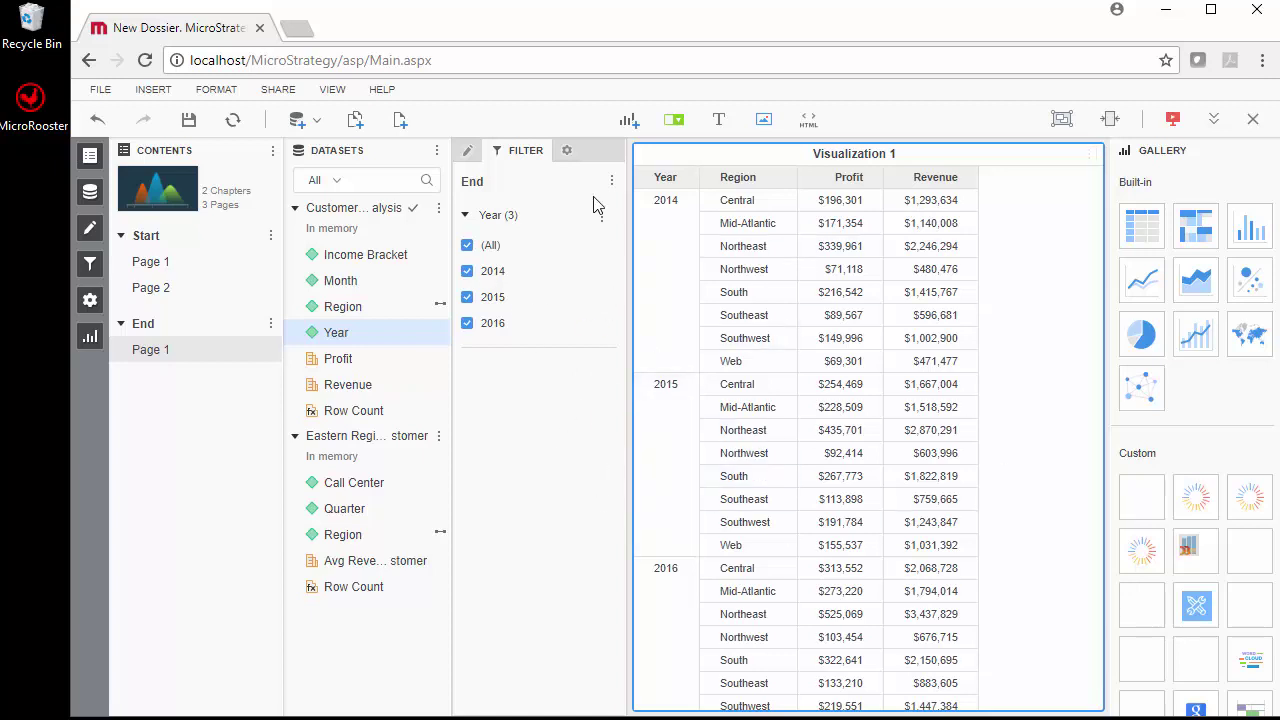
click(567, 152)
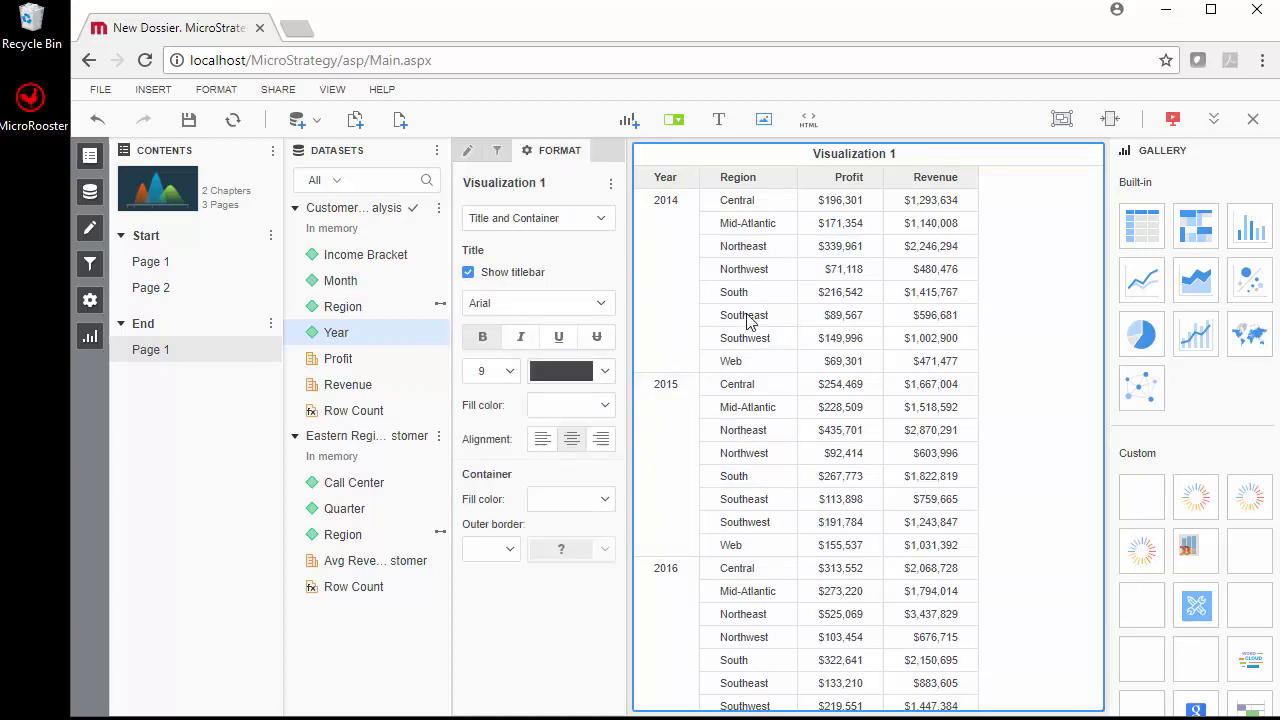
click(542, 224)
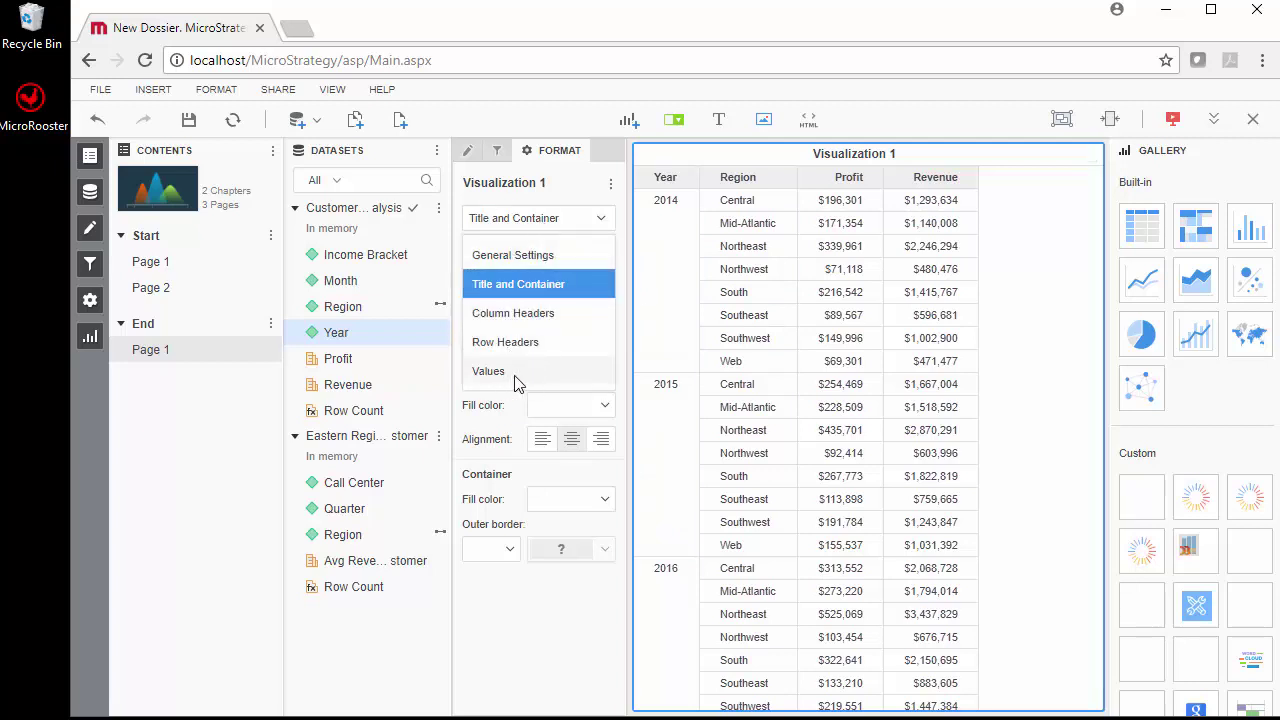
click(530, 208)
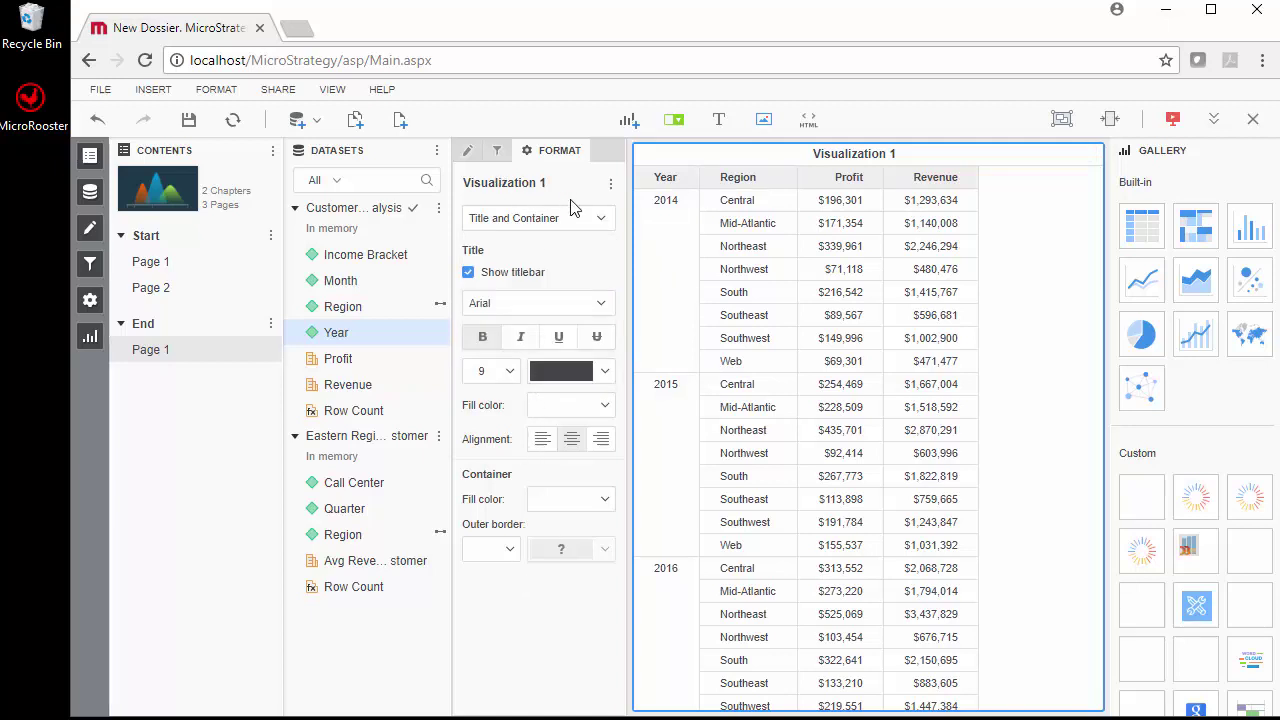
Insert a second grid of Revenue by Income Bracket and add an empty filter panel above.
click(636, 128)
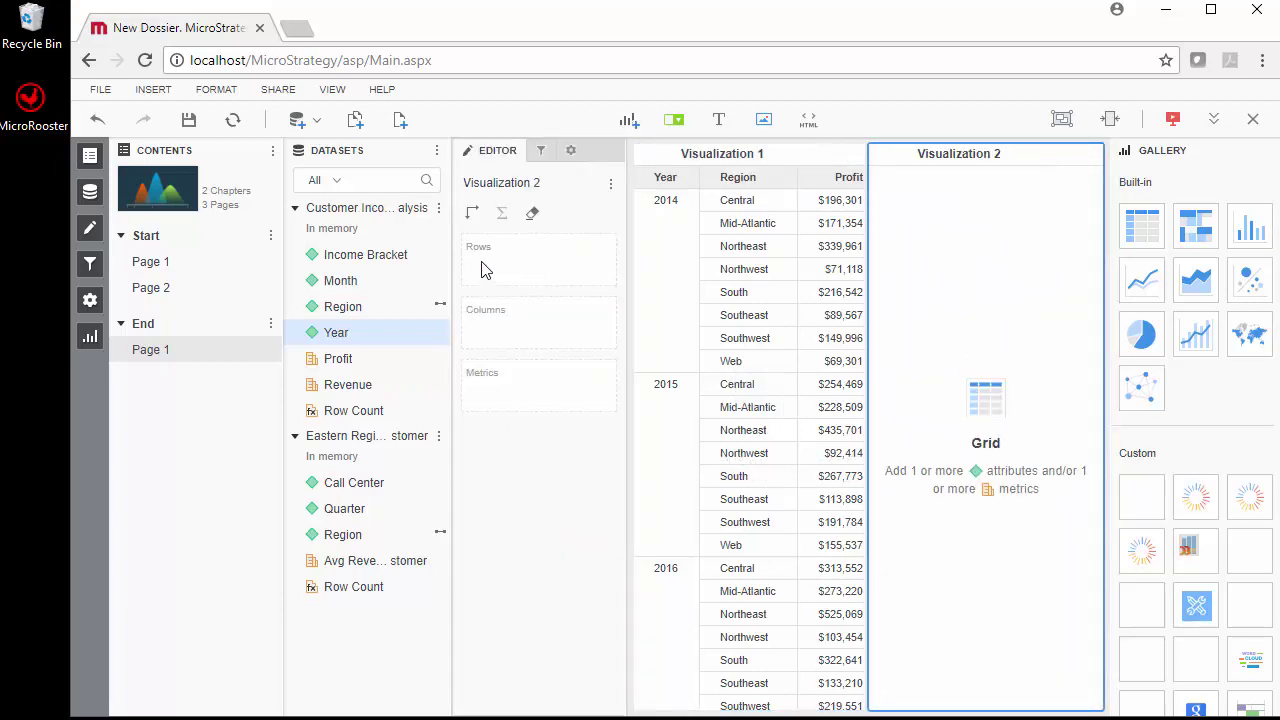
double_click(338, 258)
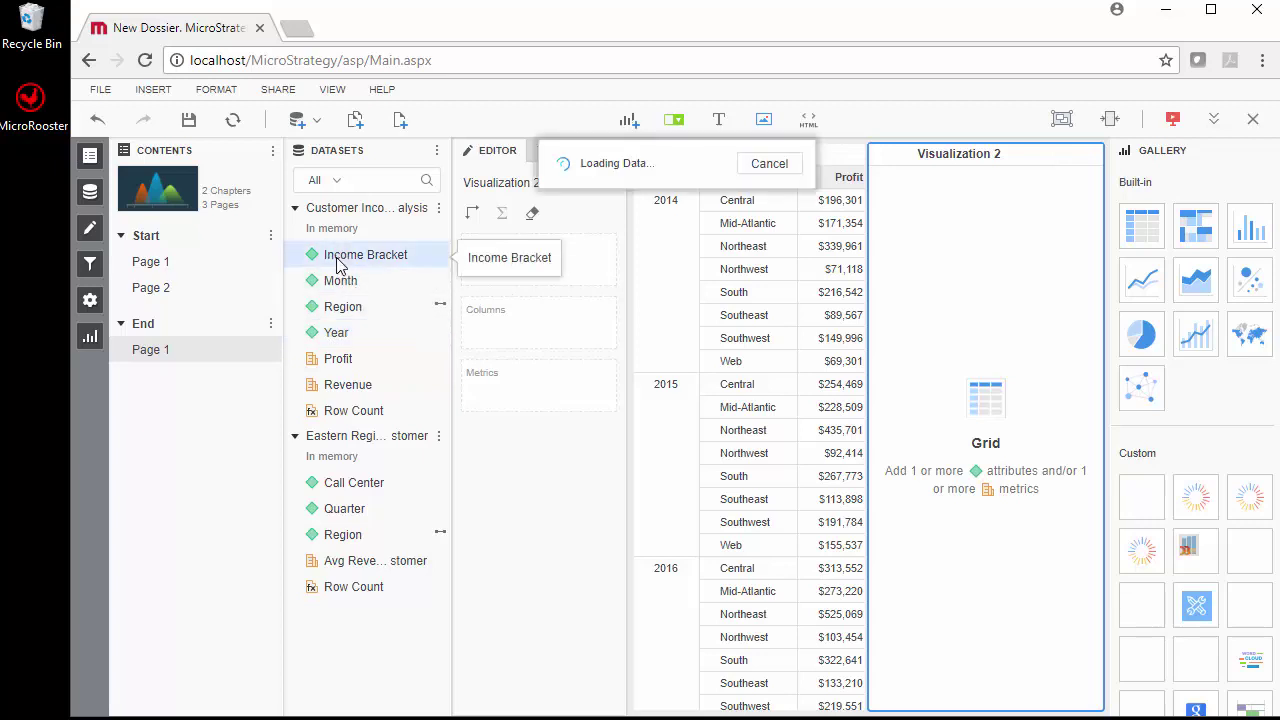
double_click(348, 386)
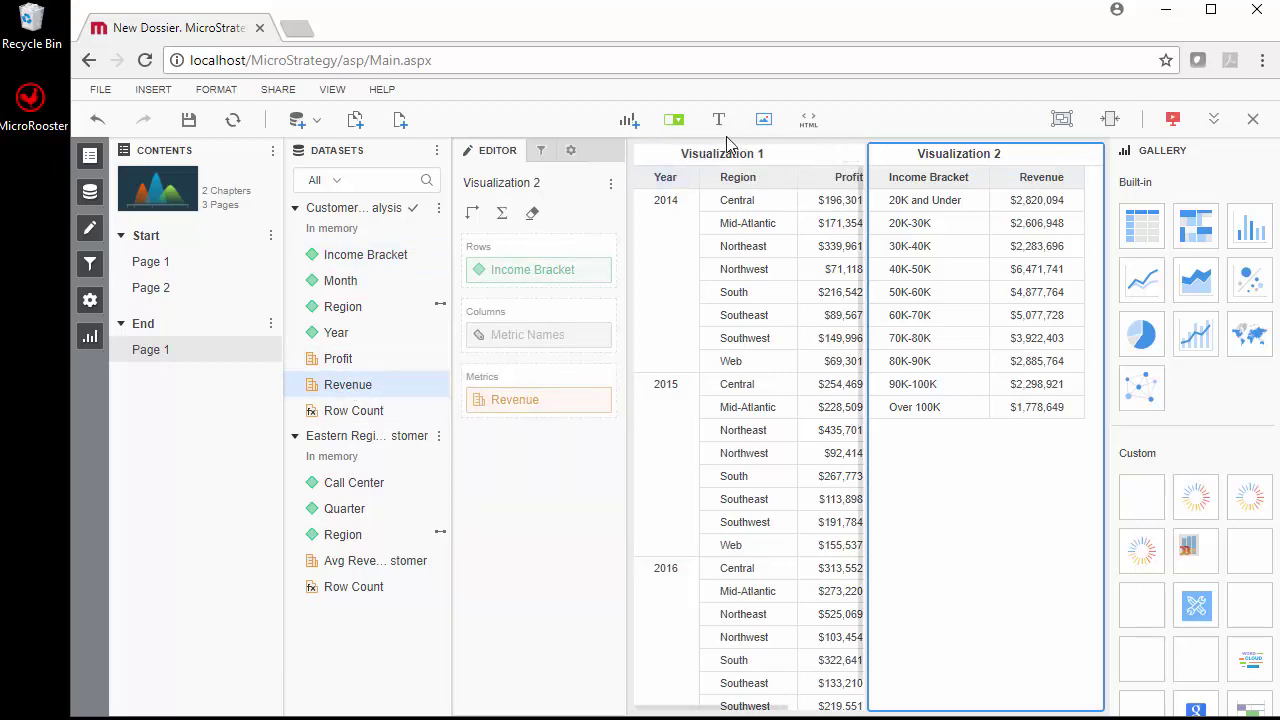
click(675, 121)
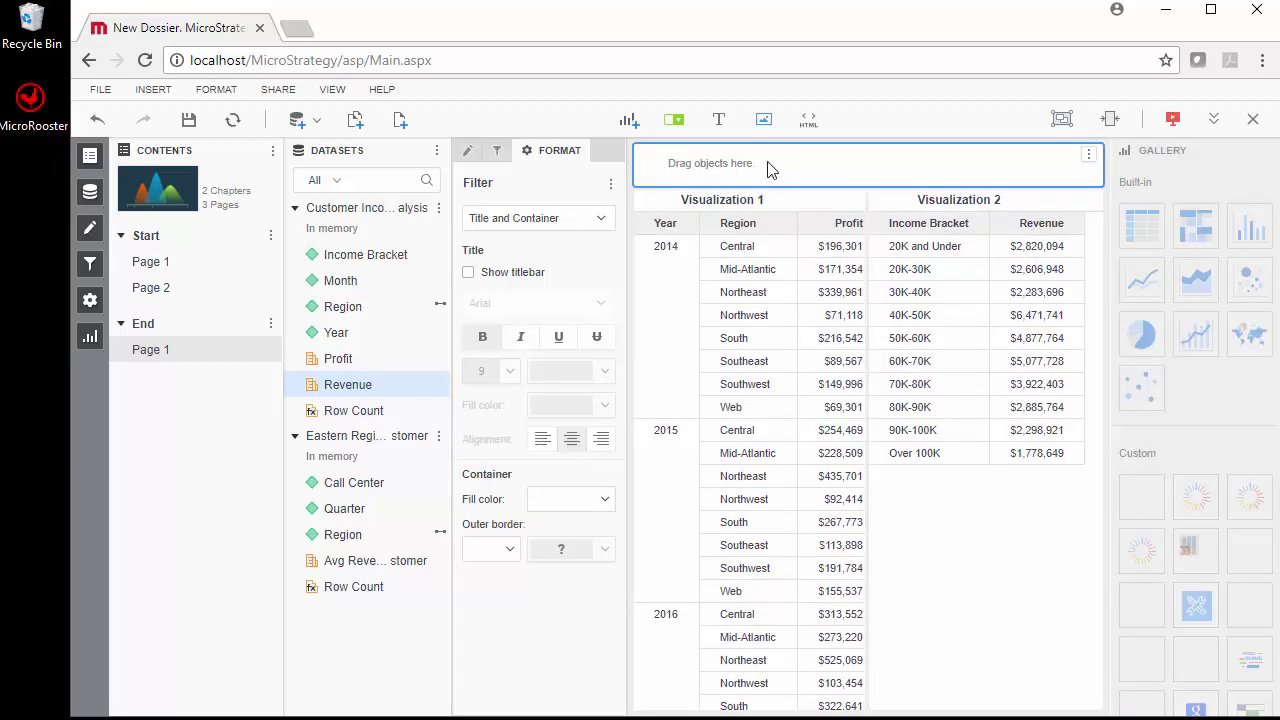
Make Region the panel's filter, targeting both Visualization 1 and Visualization 2.
drag(340, 306, 770, 170)
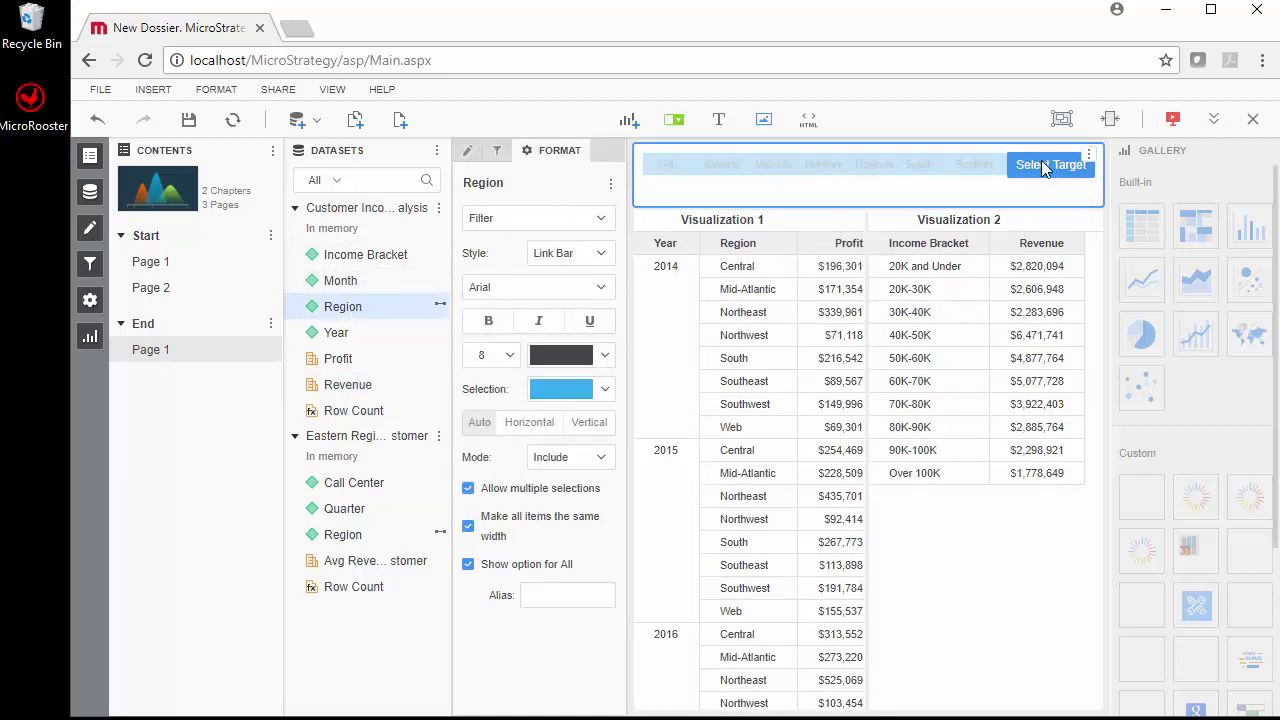
click(1045, 165)
click(826, 229)
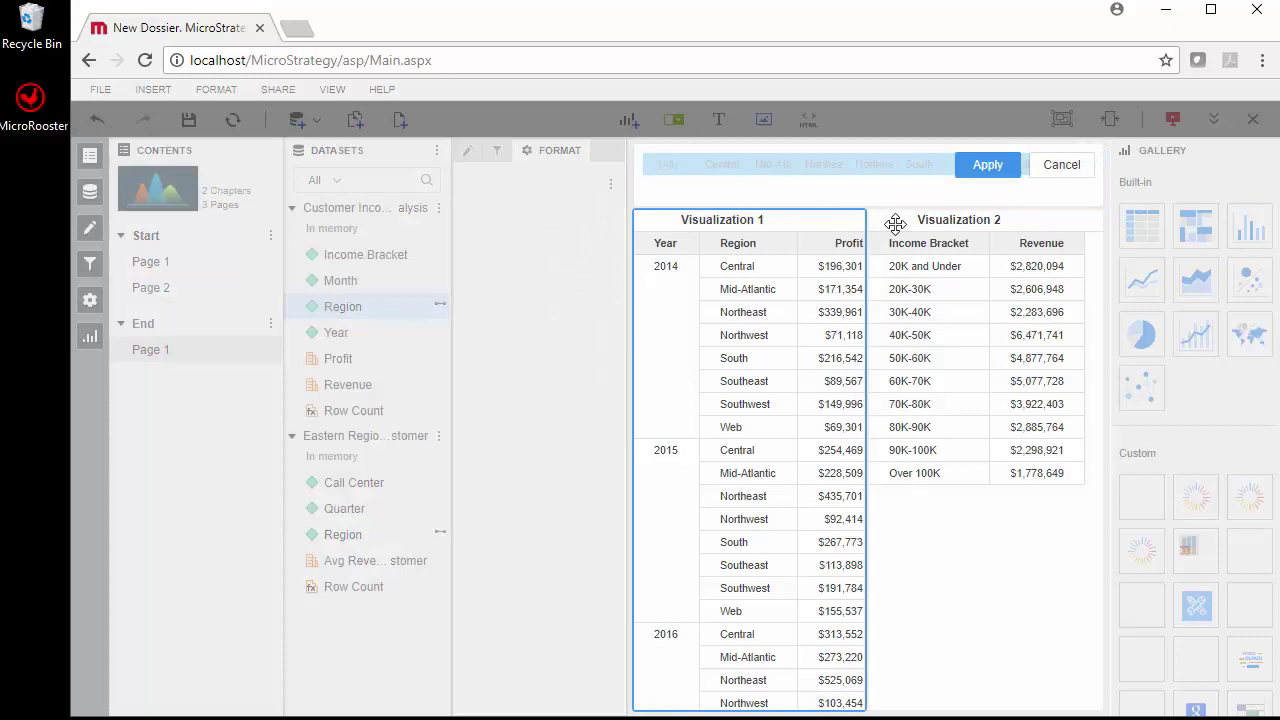
click(894, 221)
click(987, 166)
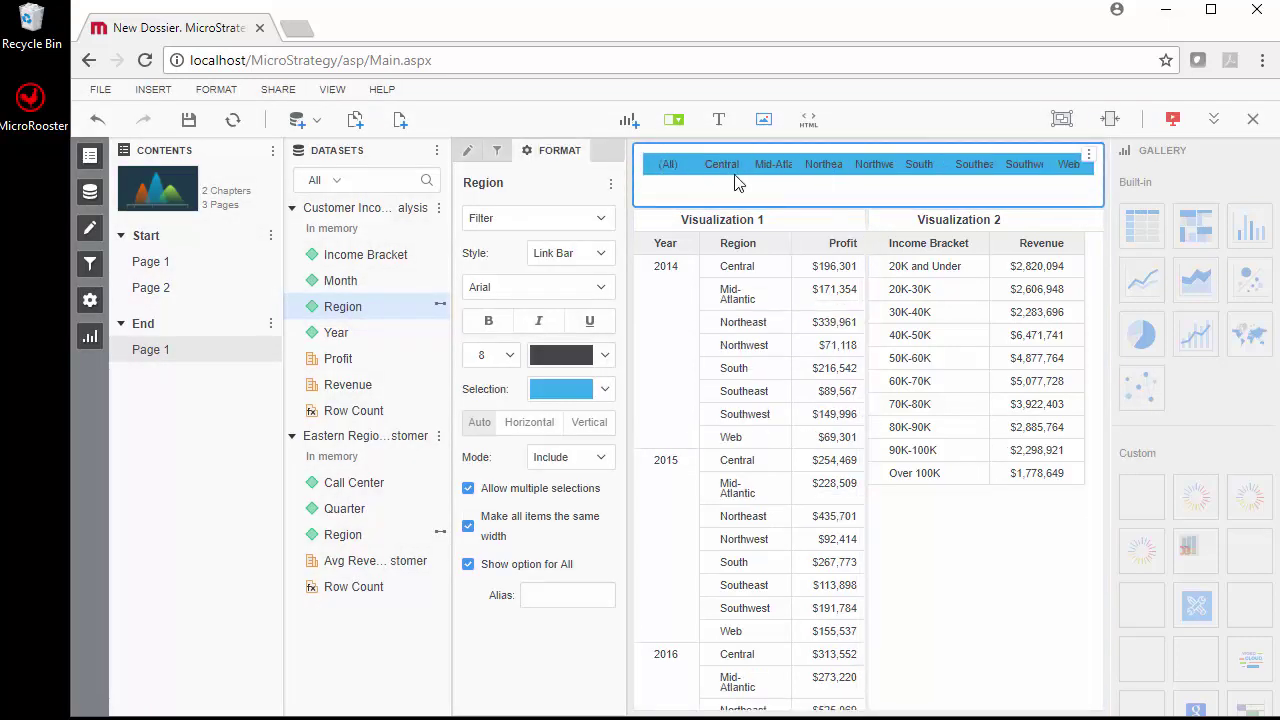
Toggle several regions to test the filter, then display Region as a link bar.
click(731, 173)
click(753, 177)
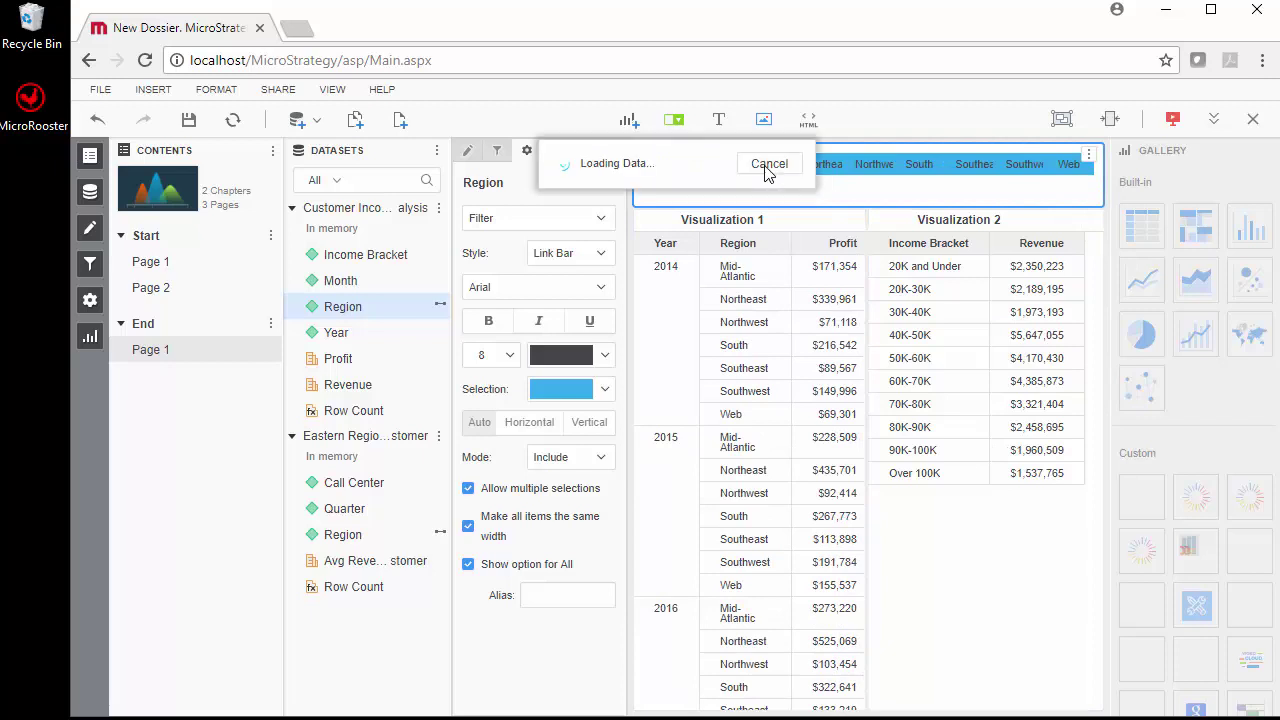
click(840, 168)
click(873, 172)
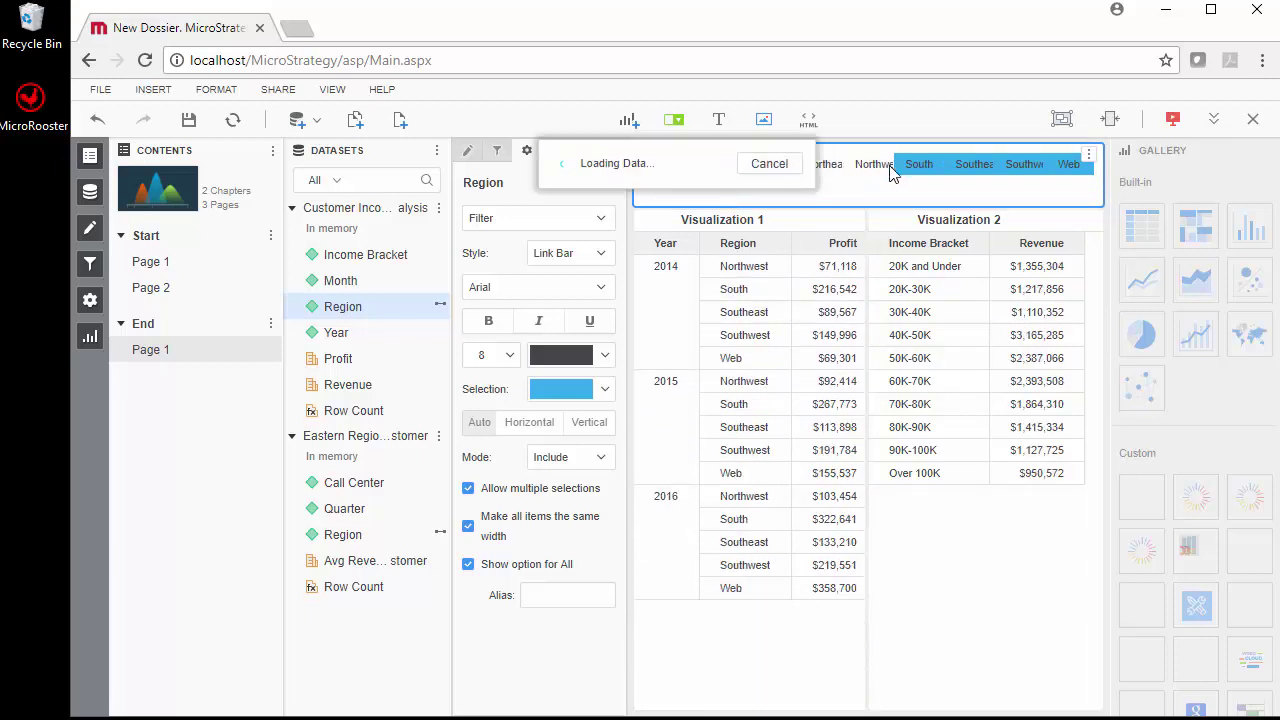
click(917, 170)
click(971, 175)
click(1088, 155)
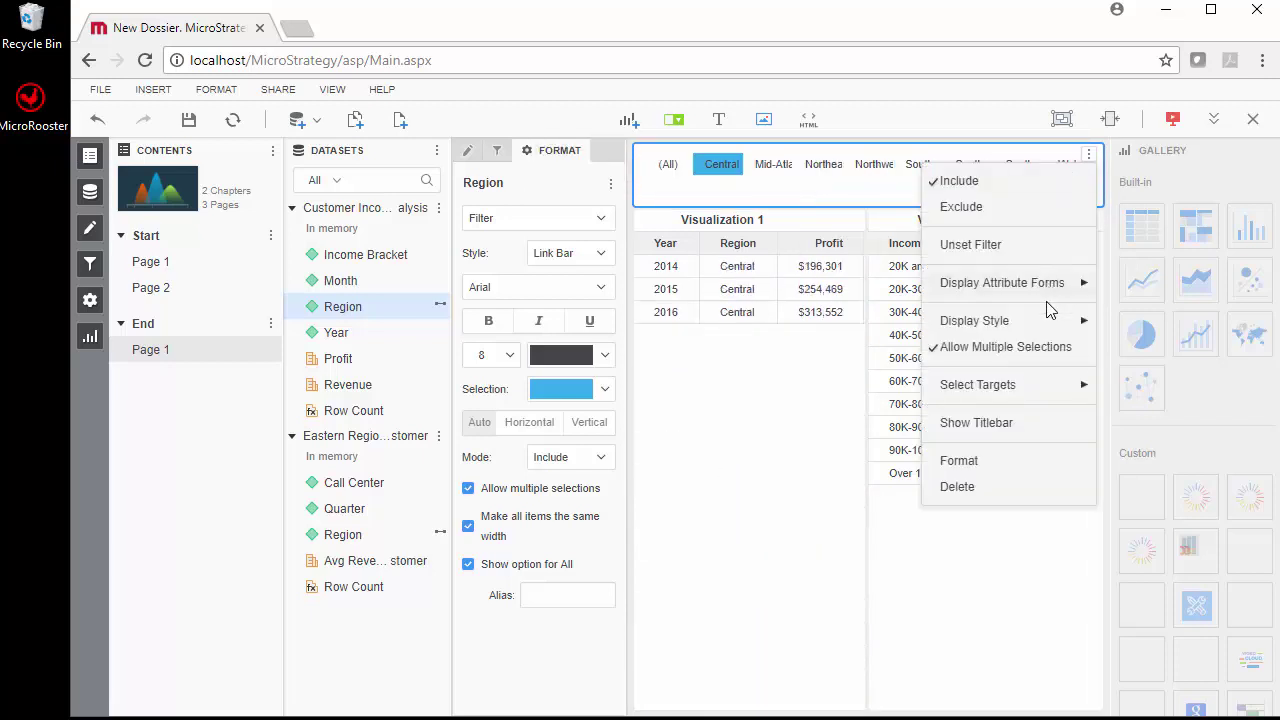
mouse_move(1019, 324)
click(1130, 426)
Step the Region filter through Mid-Atlantic, Northeast, Northwest, South, Southeast and Southwest.
click(767, 167)
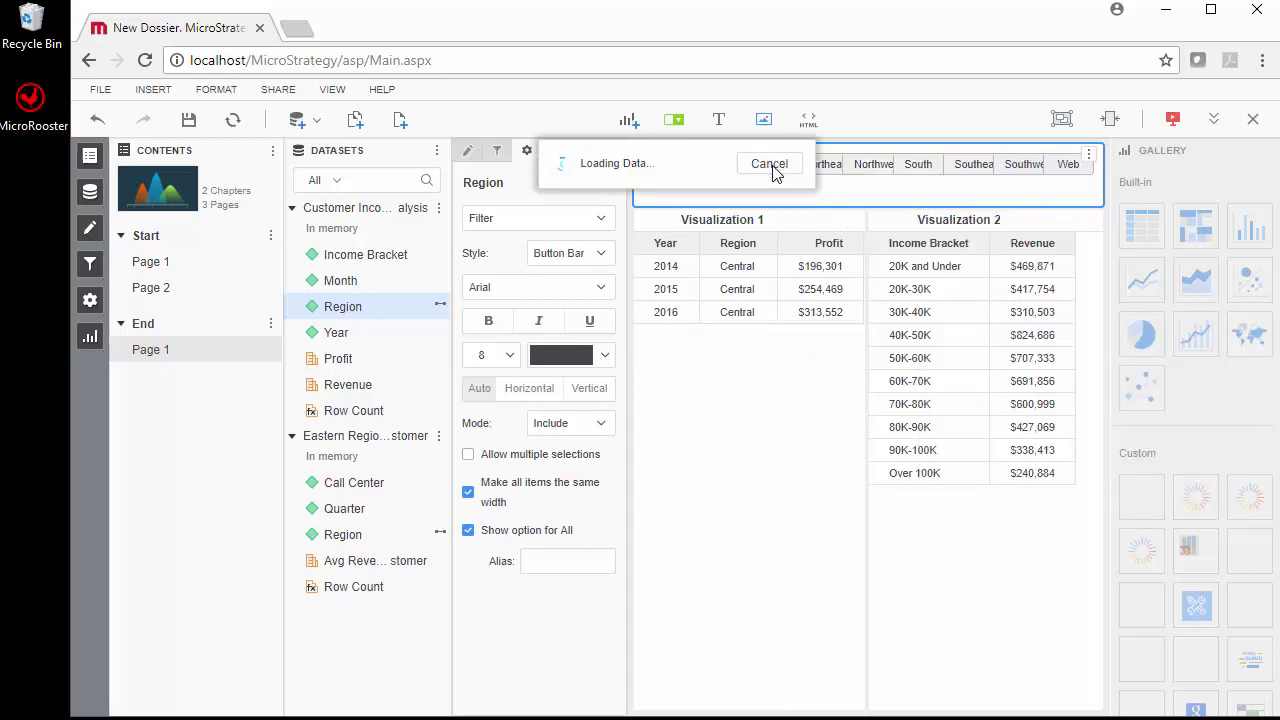
click(836, 172)
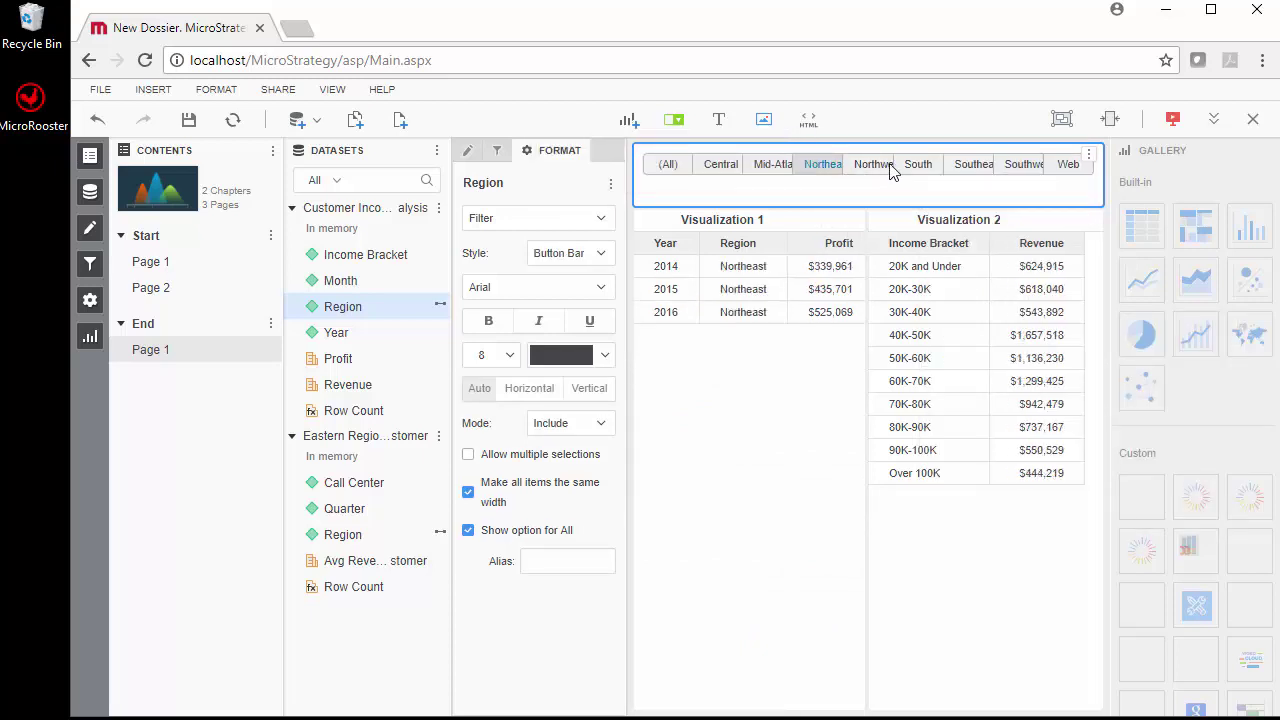
click(889, 171)
click(918, 167)
click(967, 170)
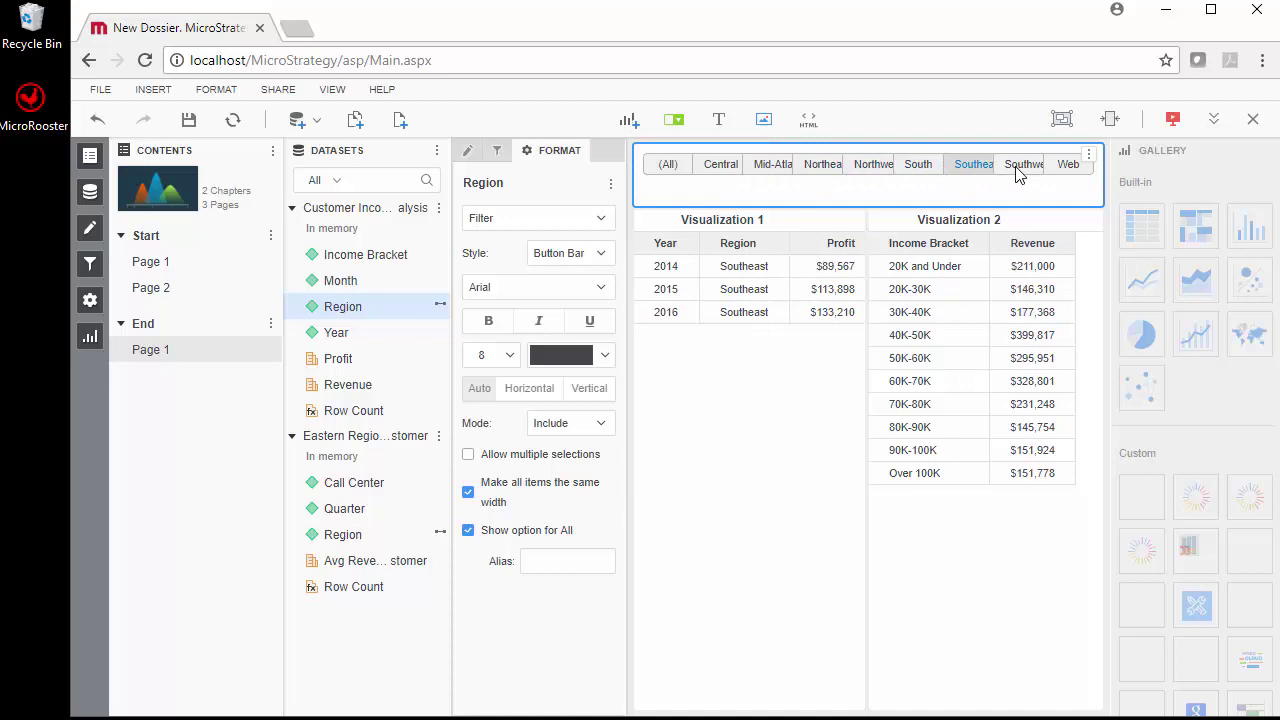
click(1017, 170)
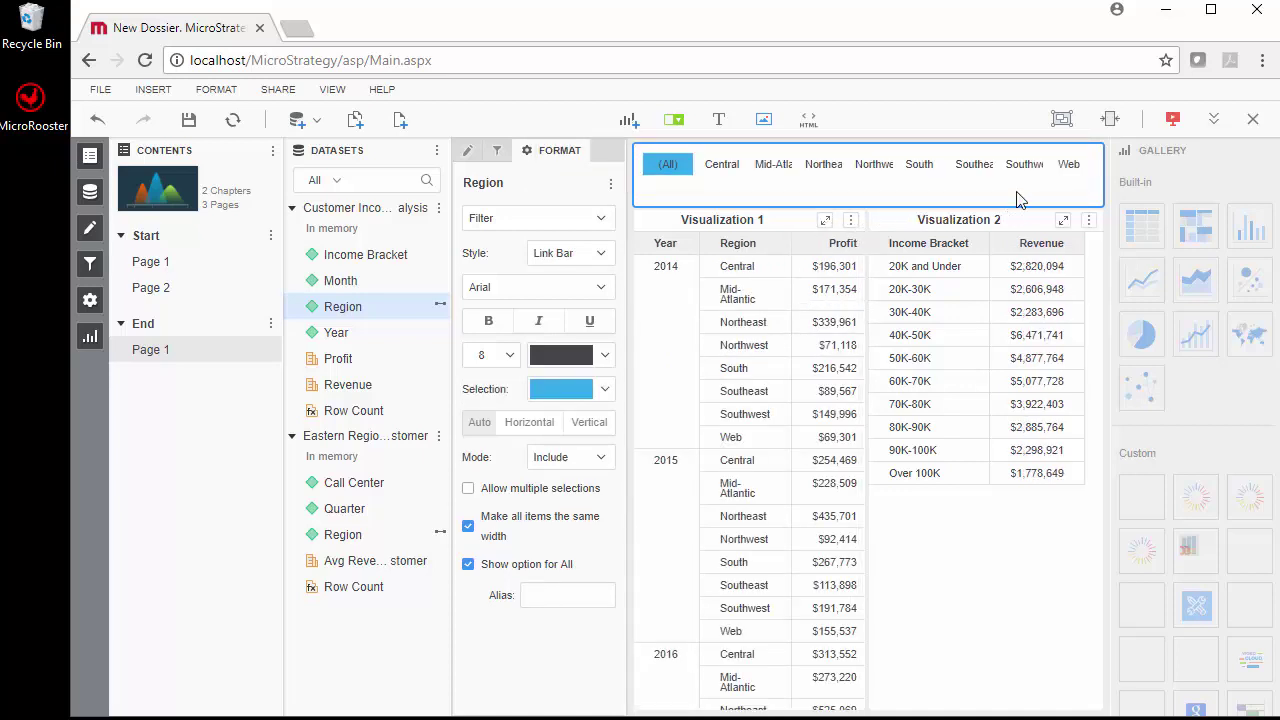
Set the Region filter's selection highlight colour to orange.
click(1089, 157)
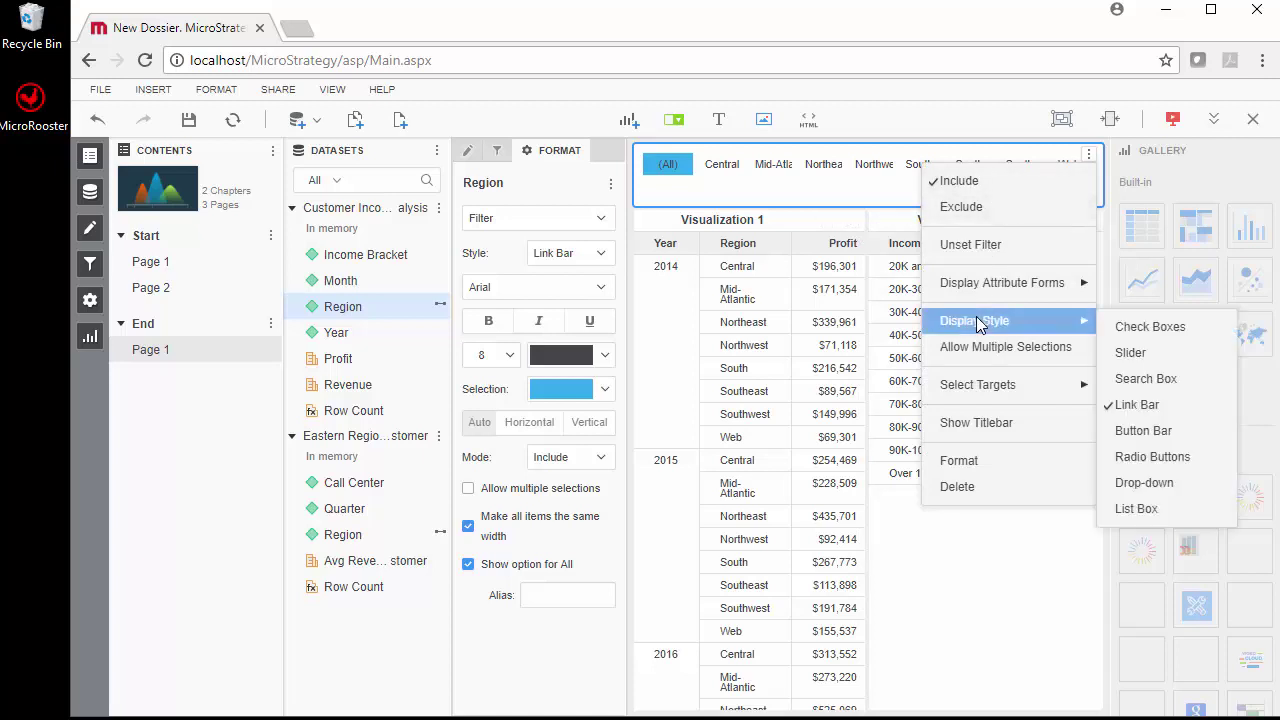
mouse_move(980, 392)
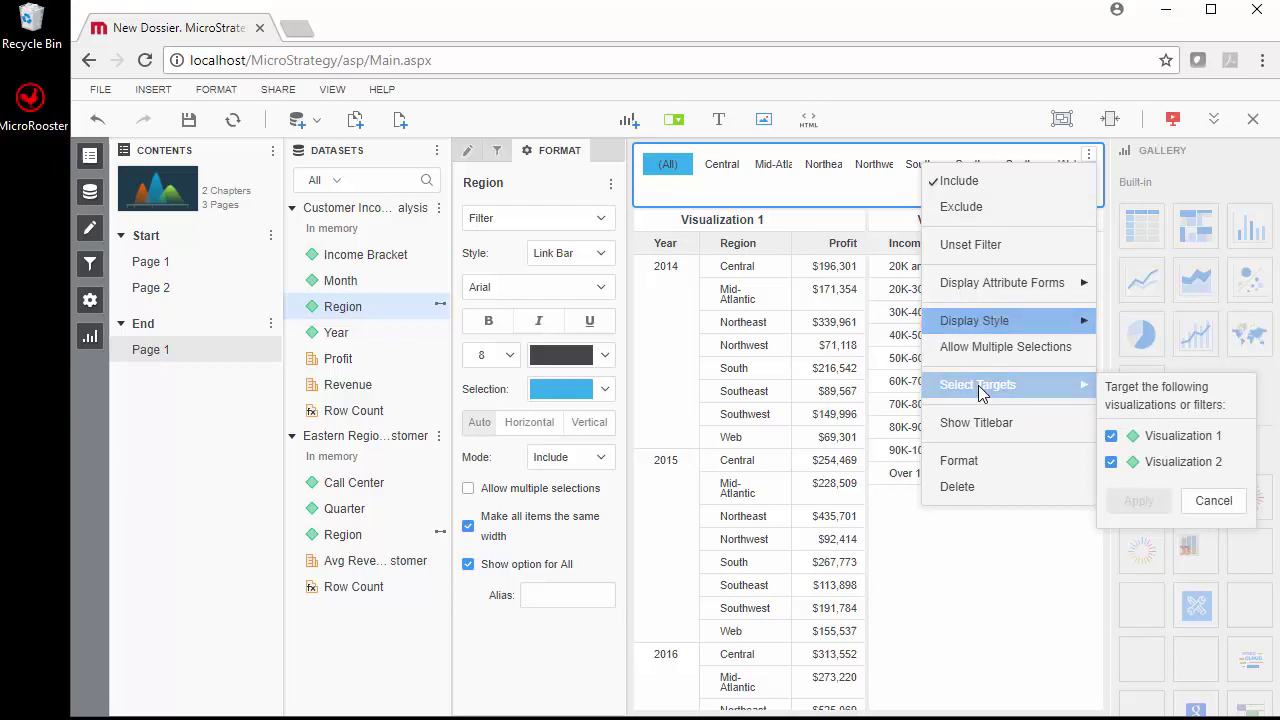
click(963, 460)
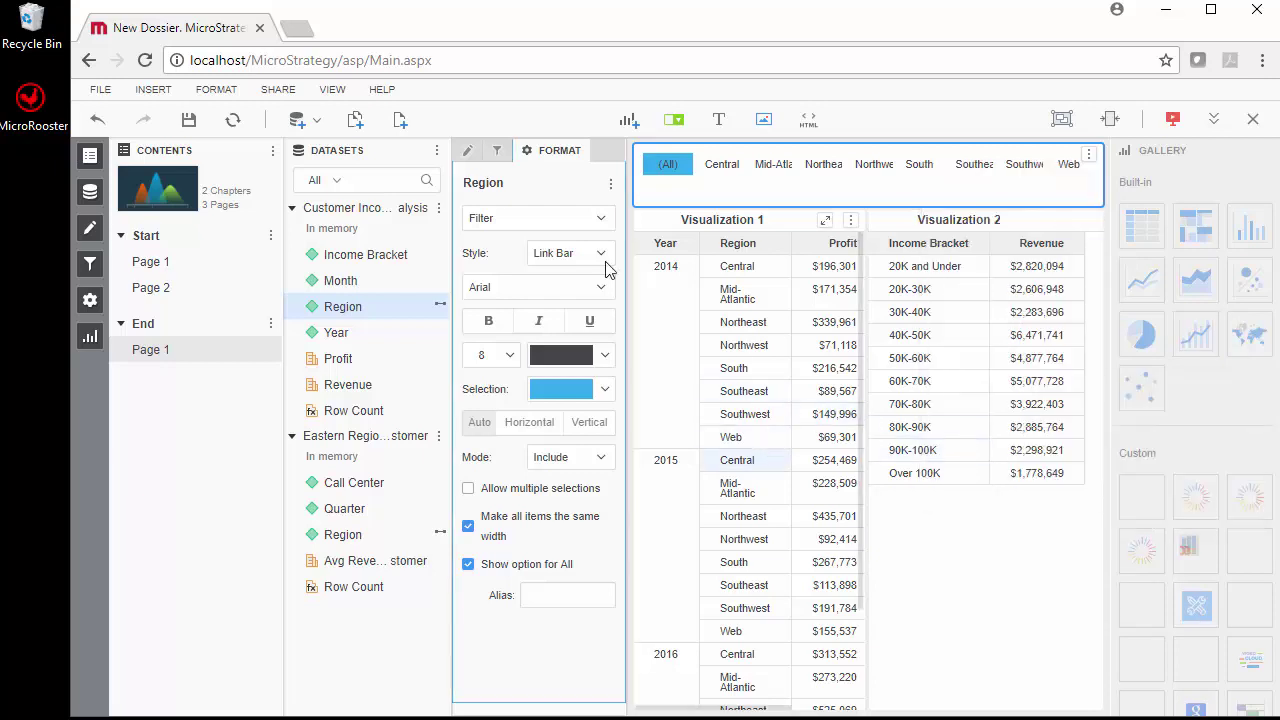
click(605, 390)
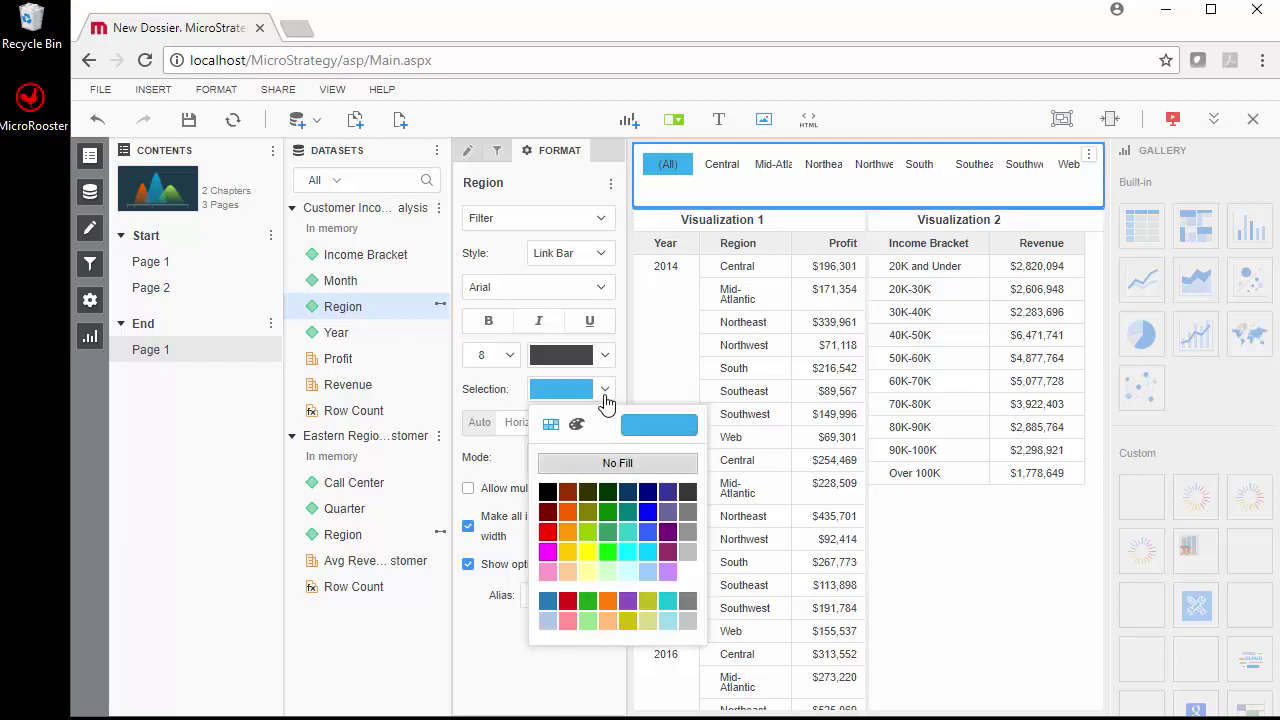
click(564, 540)
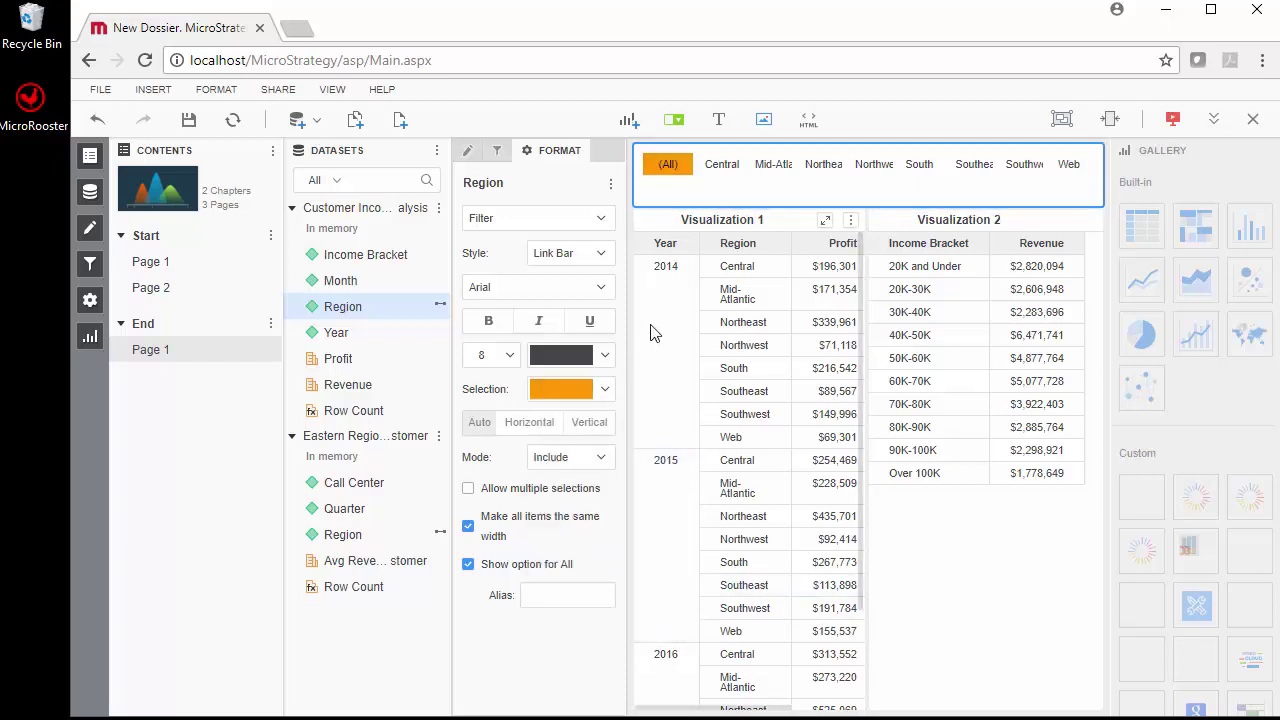
click(683, 229)
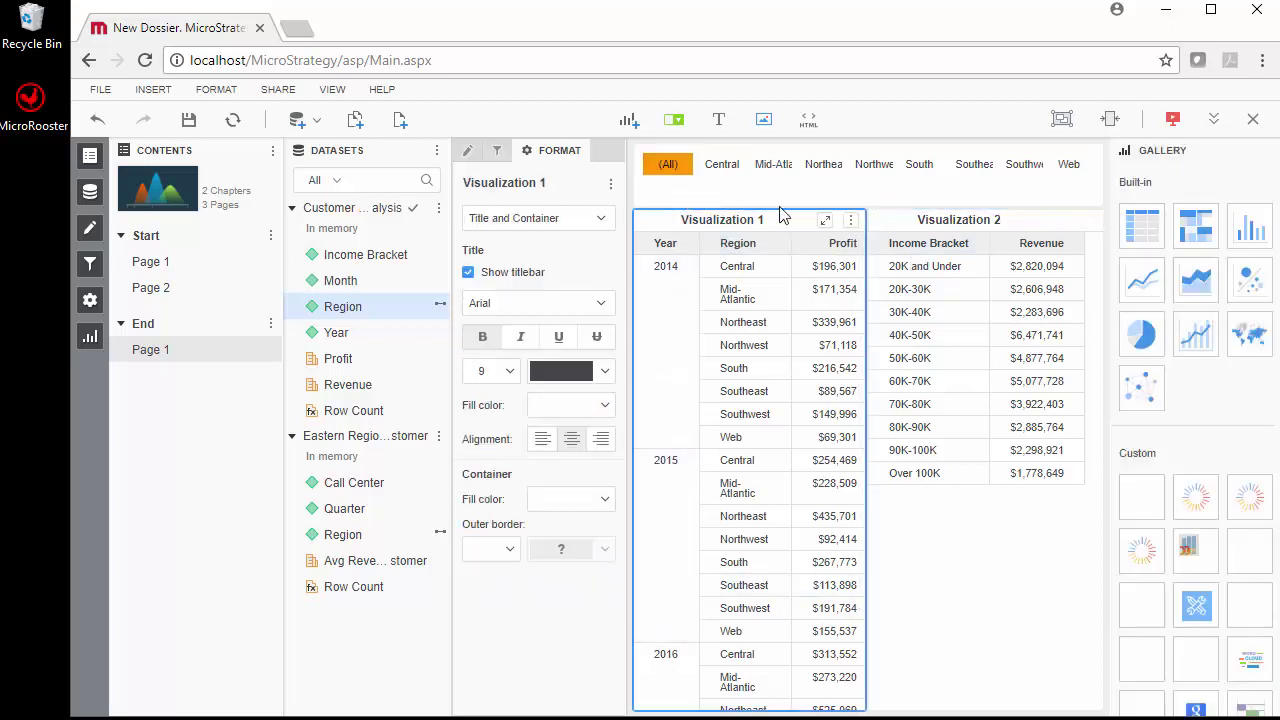
Change Visualization 1 to a combo chart, removing Region from Break By and Revenue from Vertical.
click(1198, 338)
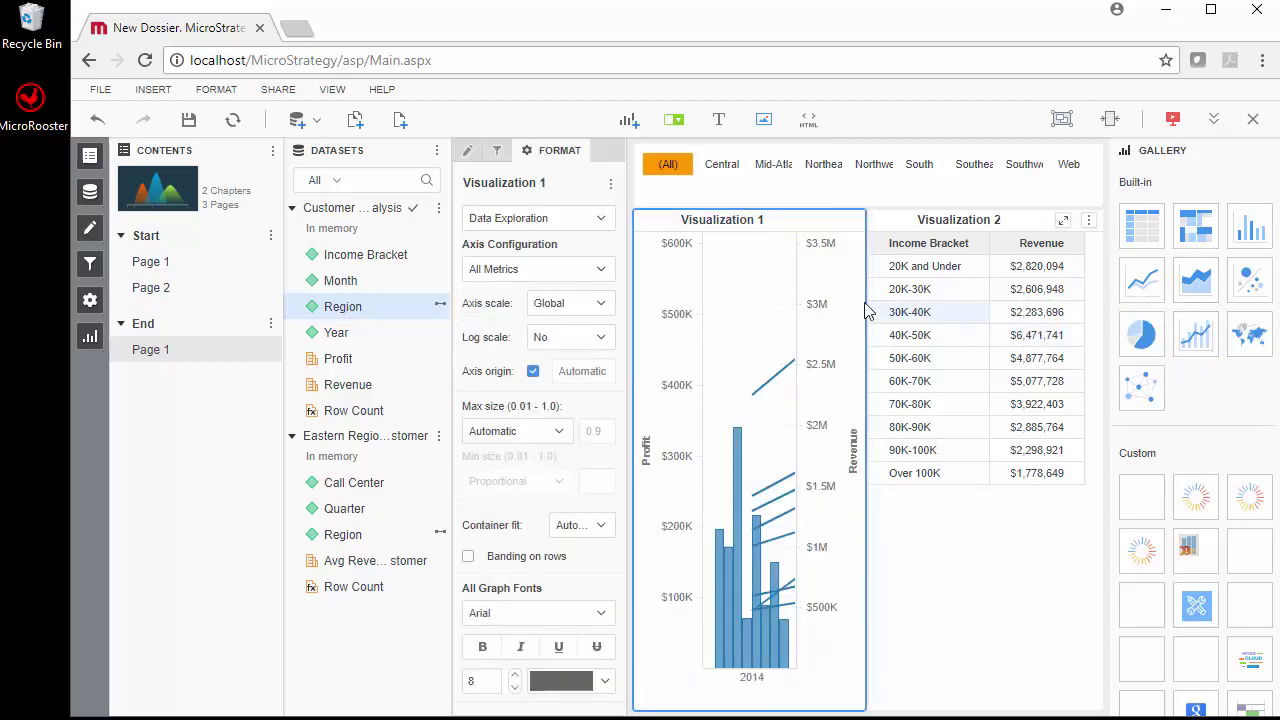
click(471, 154)
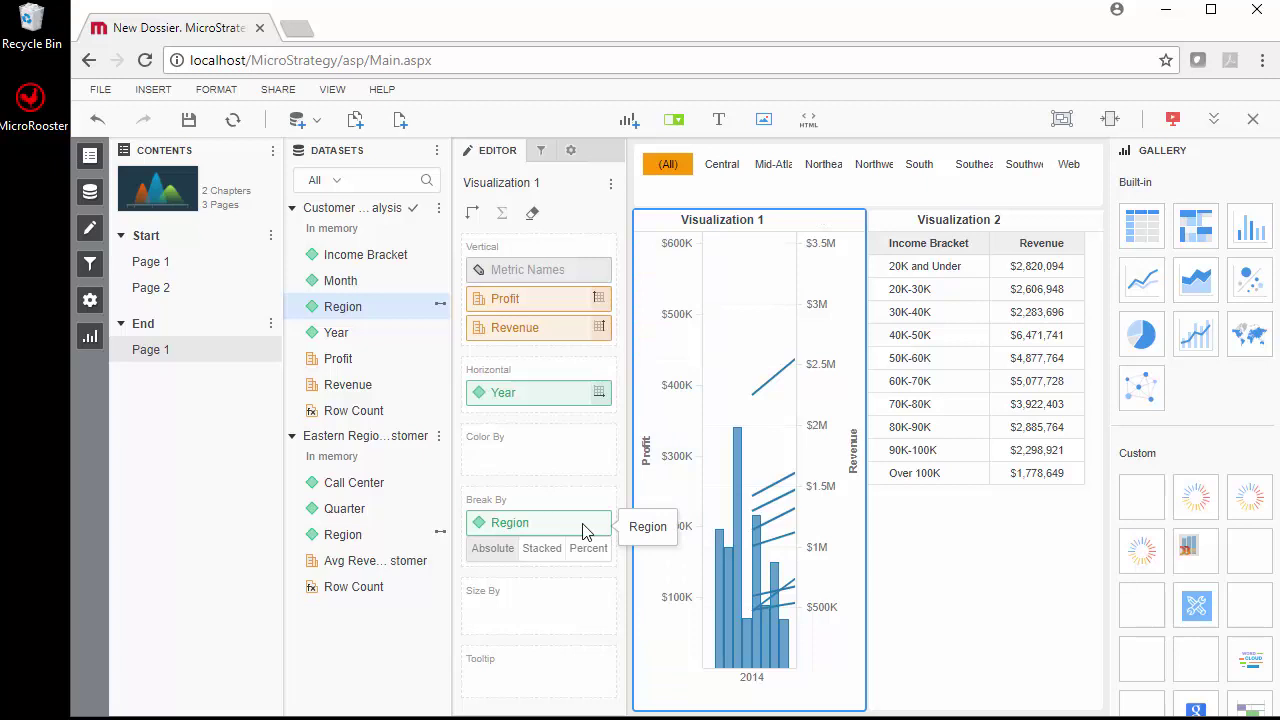
drag(576, 530, 398, 364)
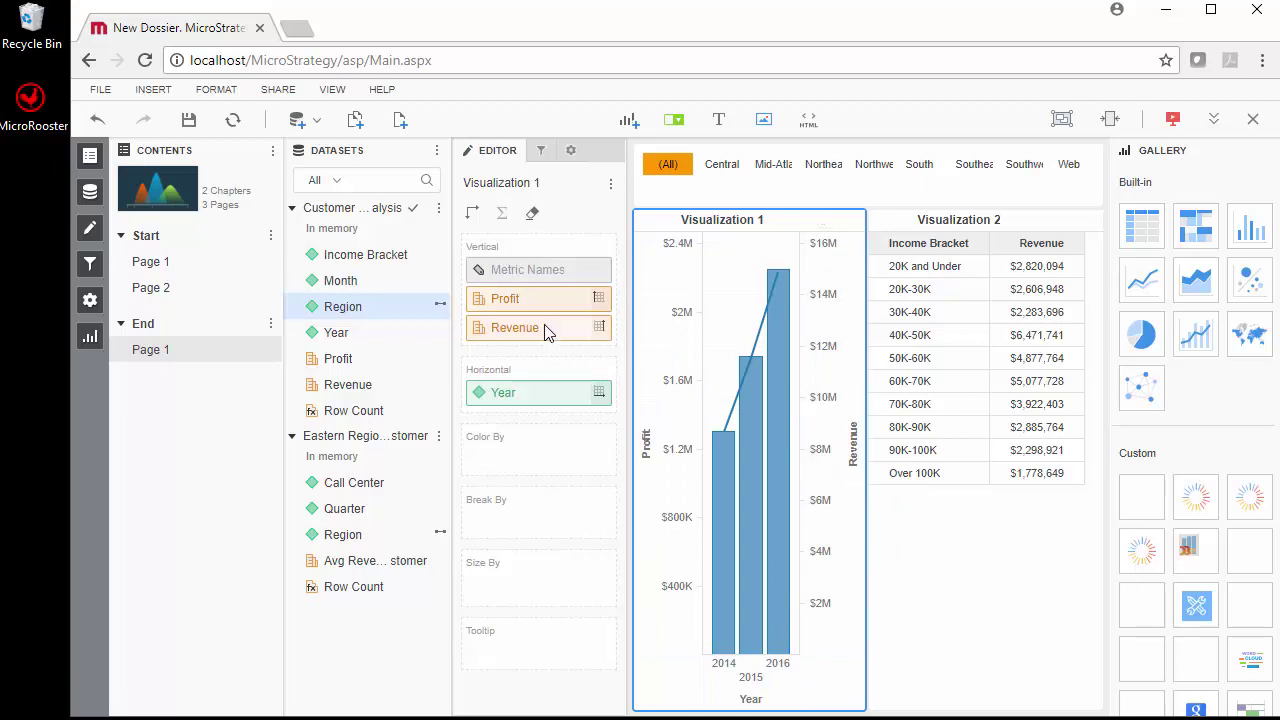
drag(546, 327, 366, 358)
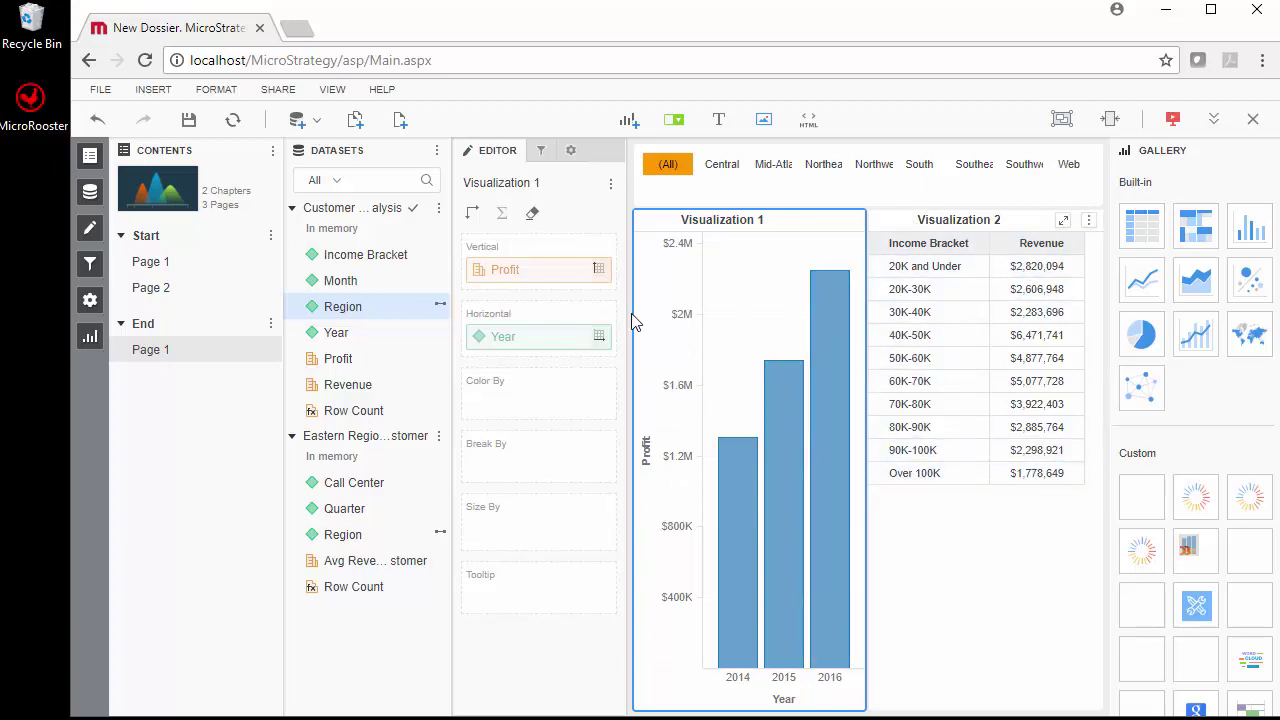
Add Year to Visualization 2's rows and make Visualization 1 highlight it instead of filtering.
click(1023, 606)
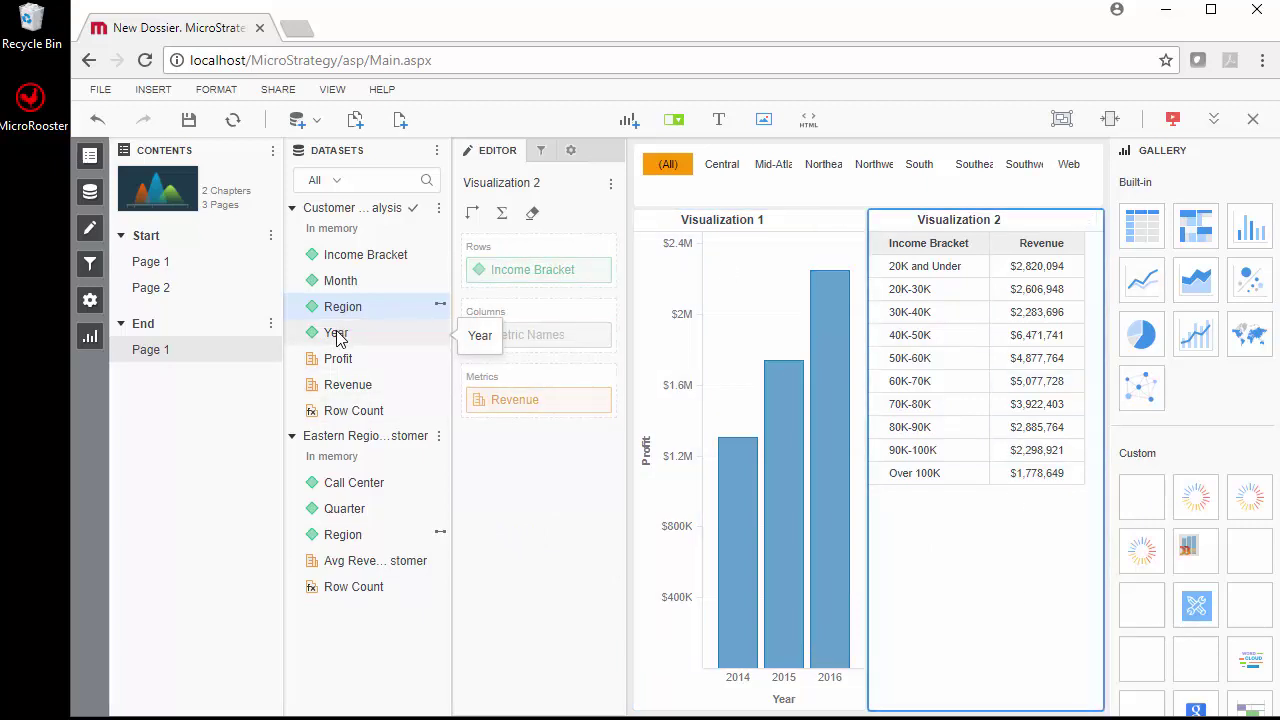
drag(340, 340, 527, 258)
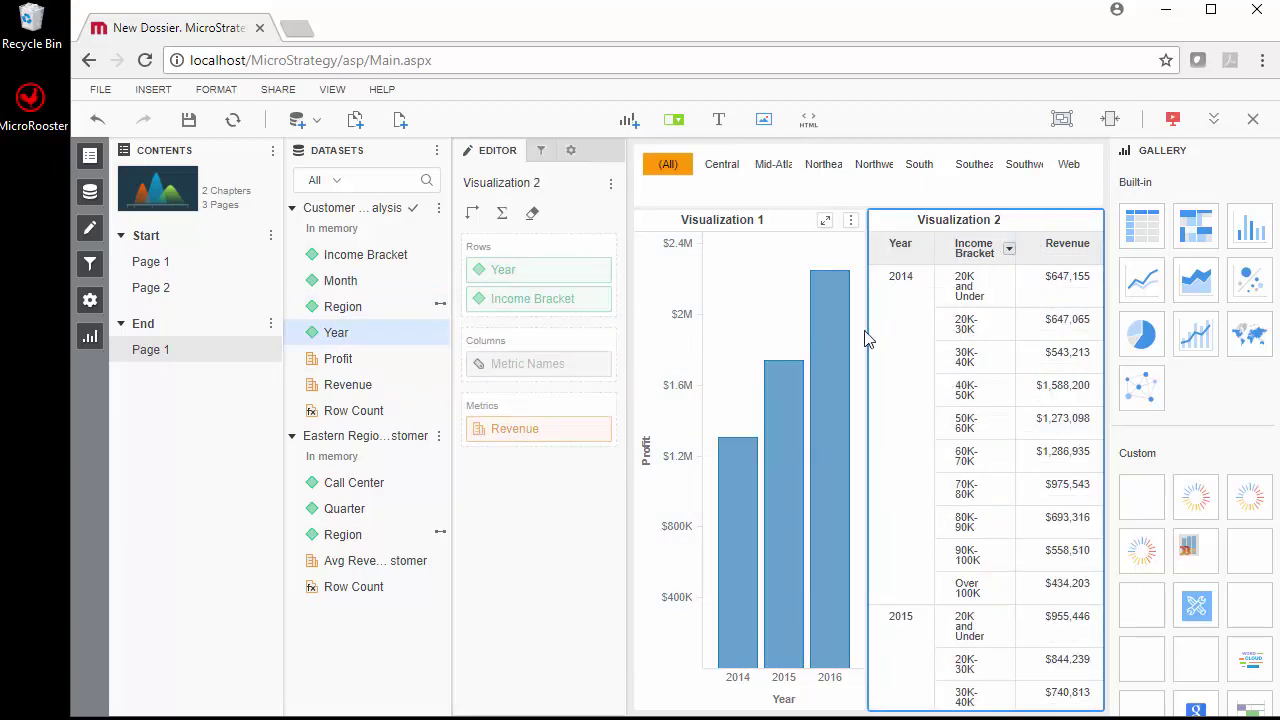
click(850, 228)
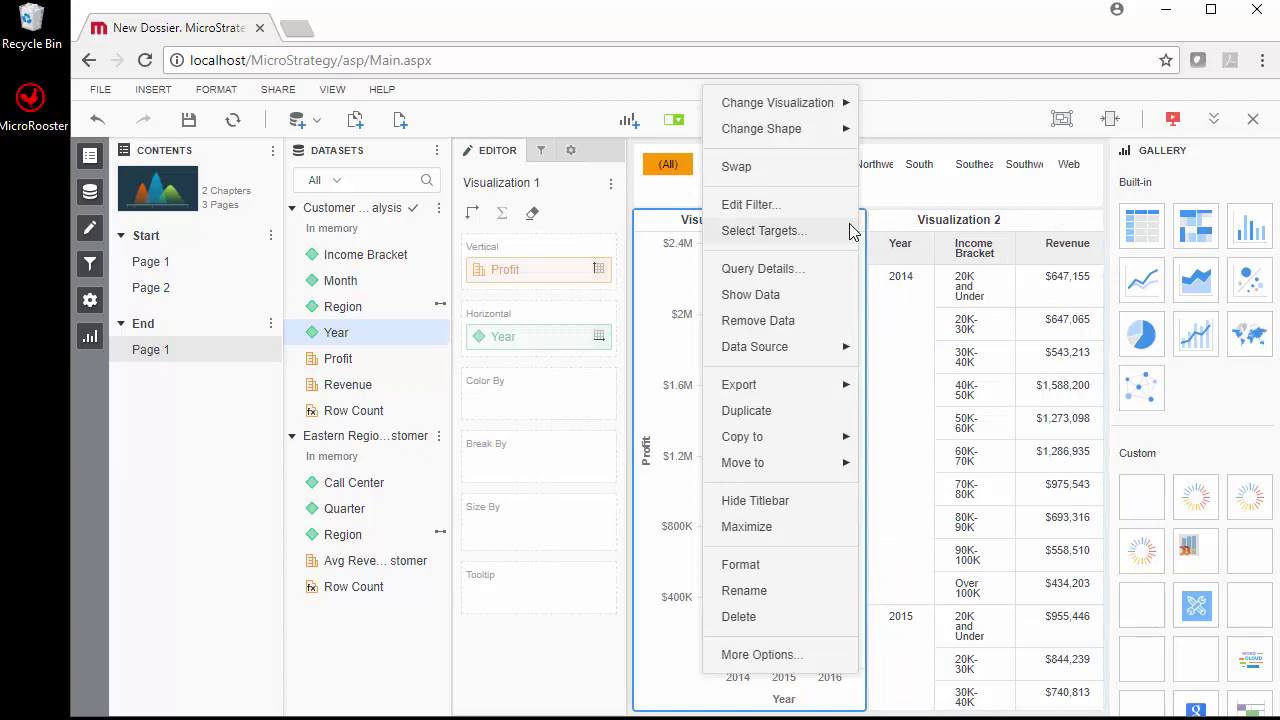
click(765, 231)
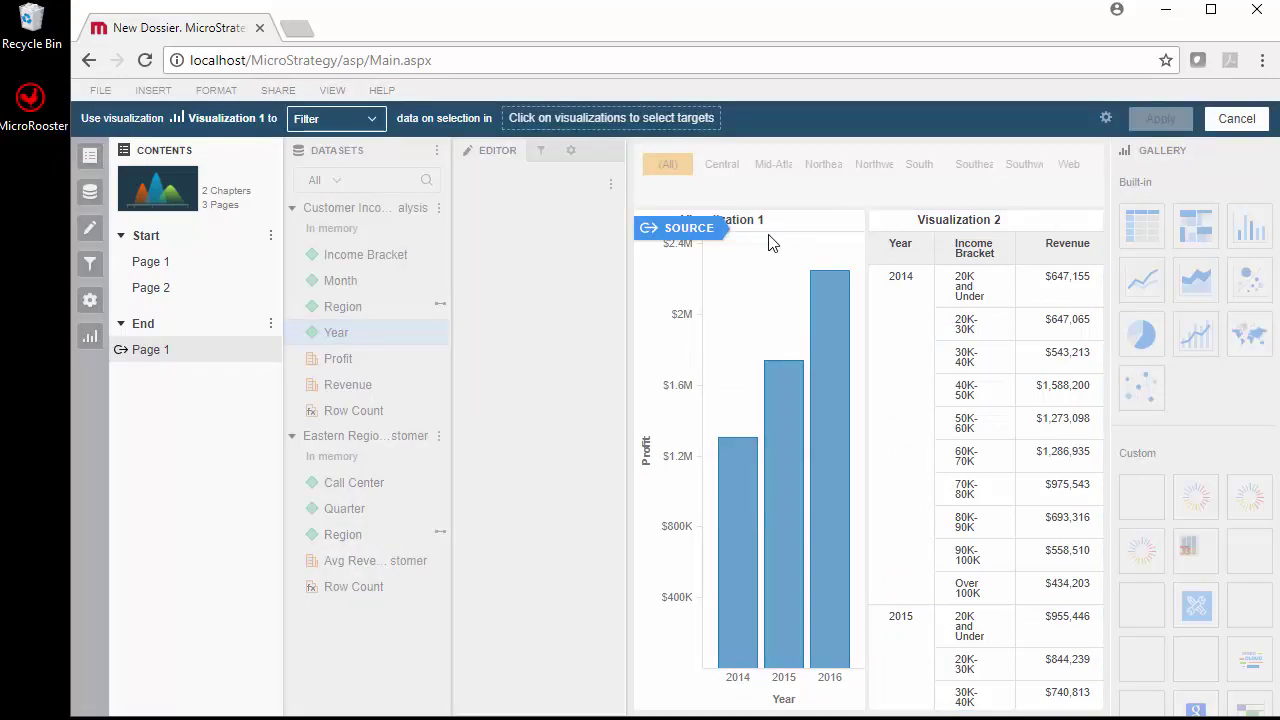
click(893, 233)
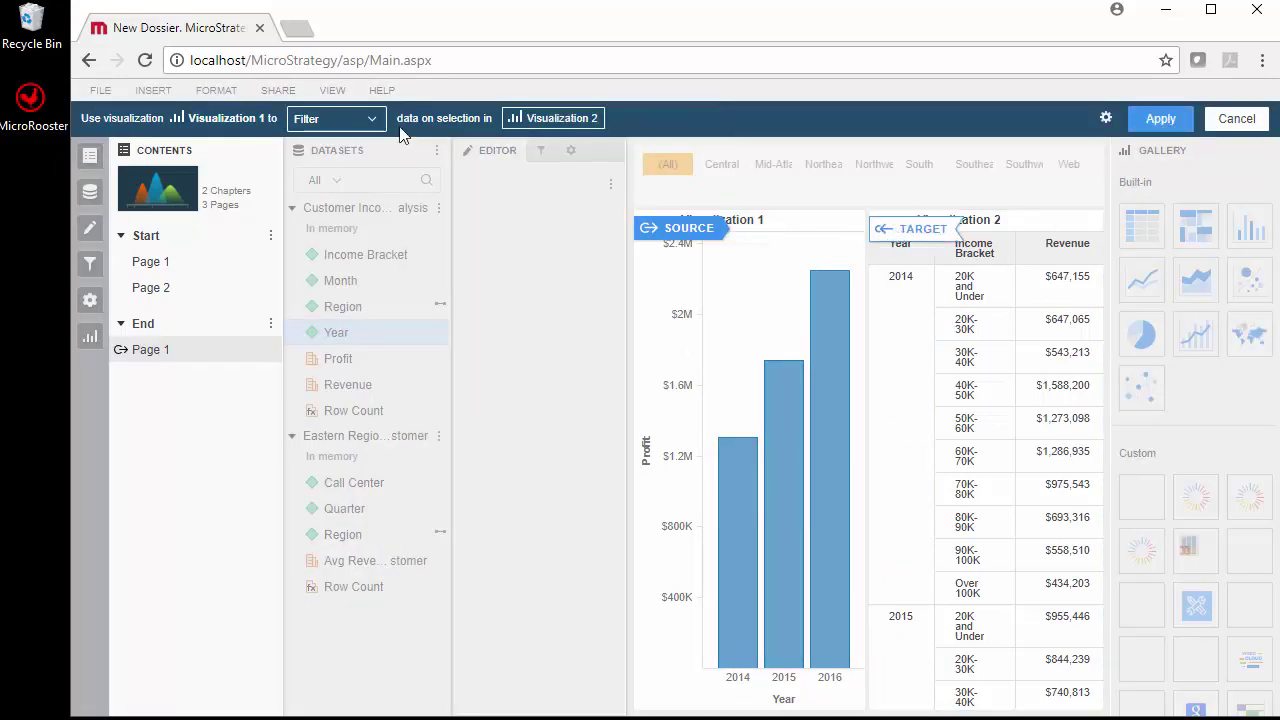
click(371, 120)
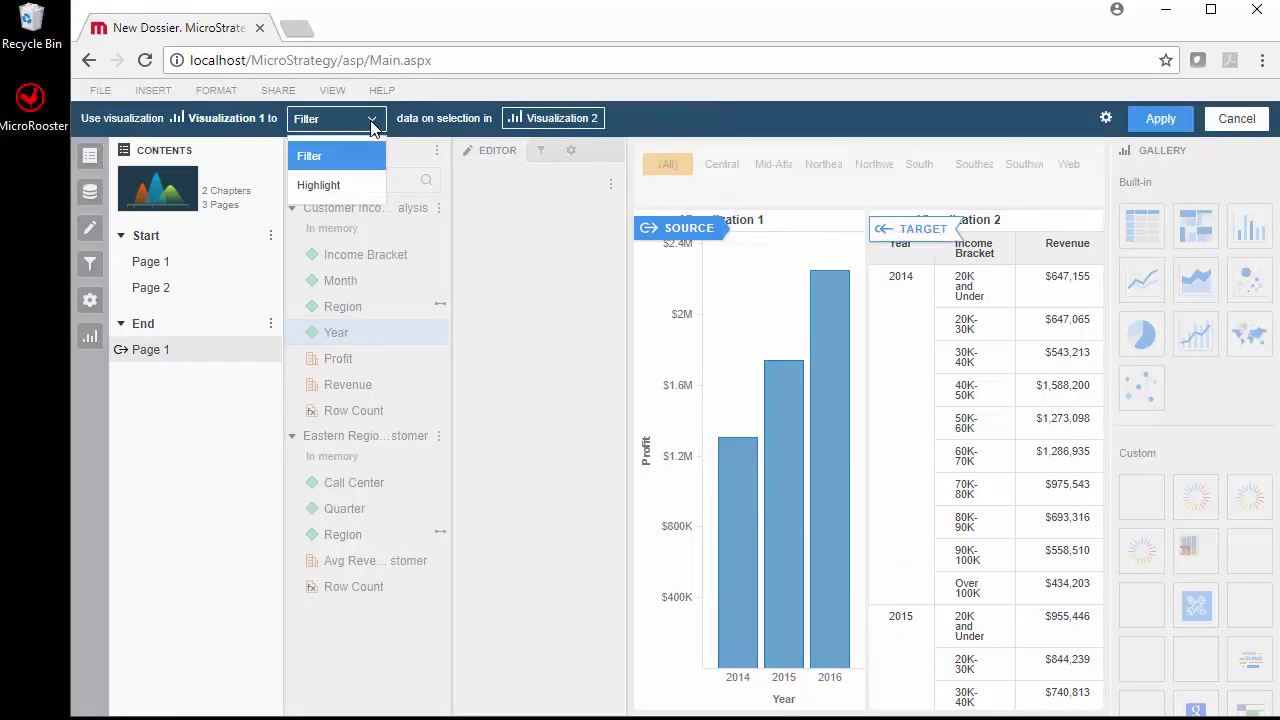
click(320, 186)
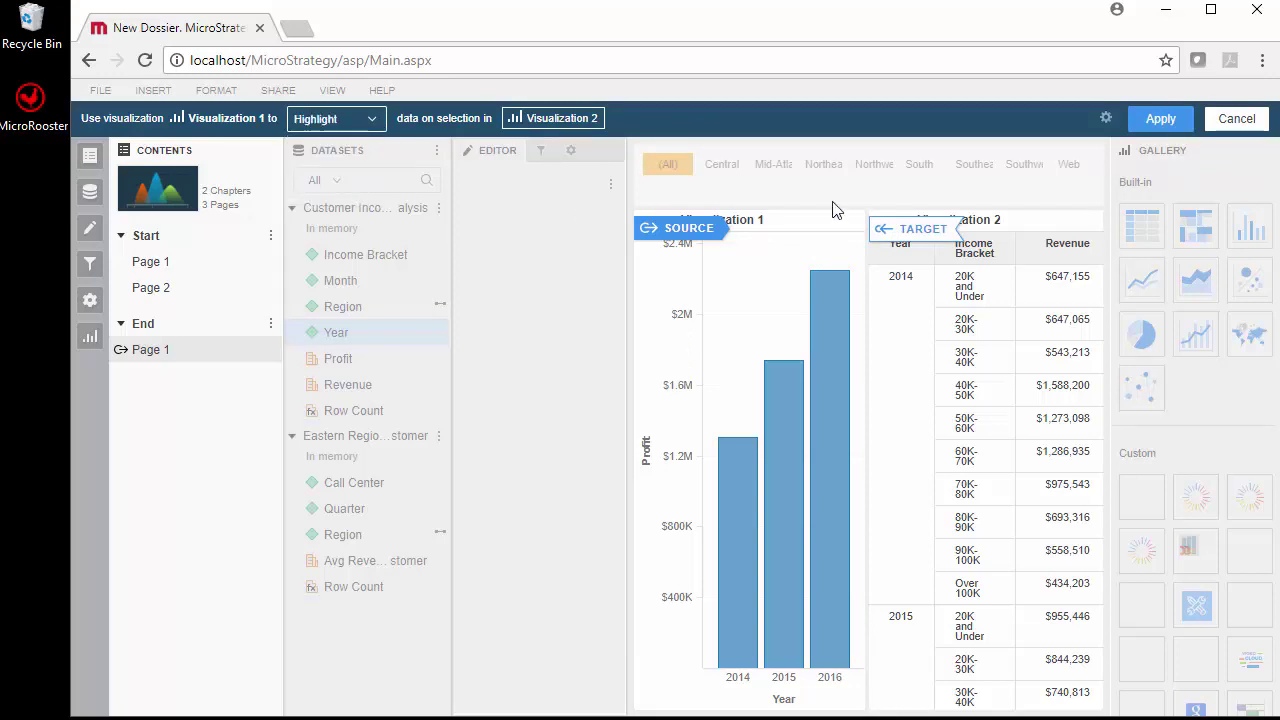
click(1158, 118)
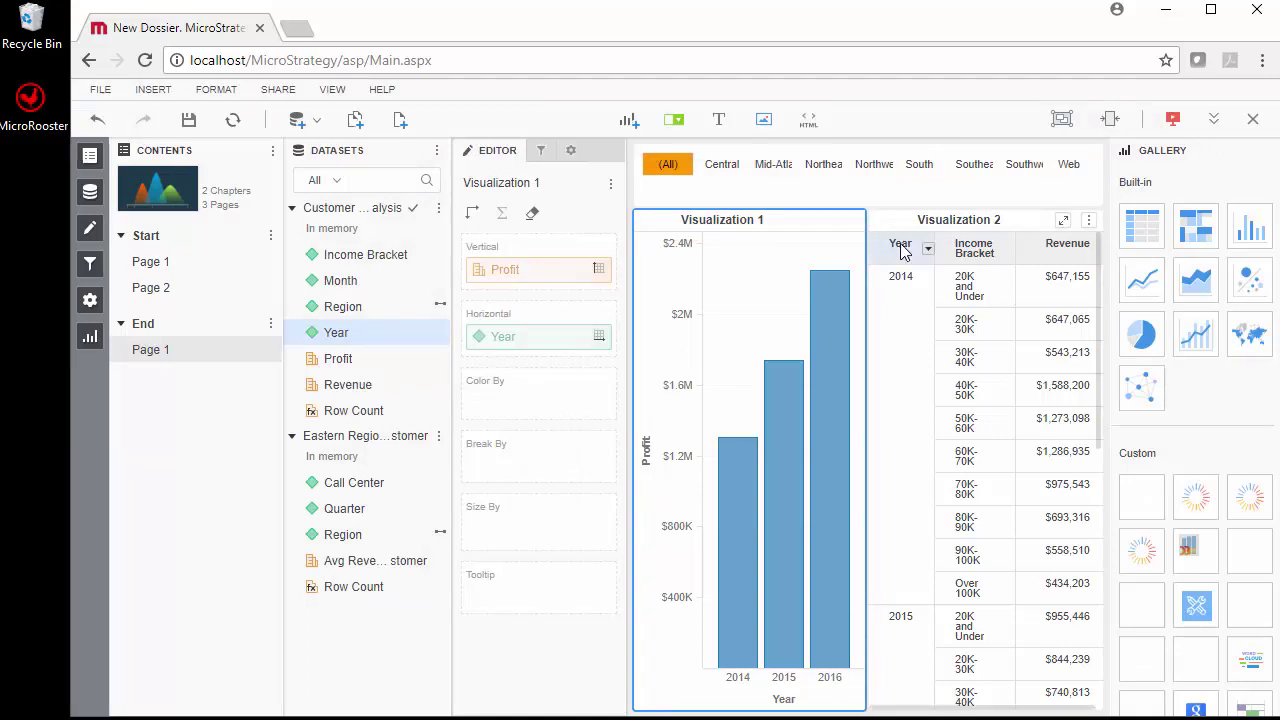
Move Year after Income Bracket in Visualization 2 and test highlighting with the 2014–2016 bars.
drag(900, 243, 1010, 258)
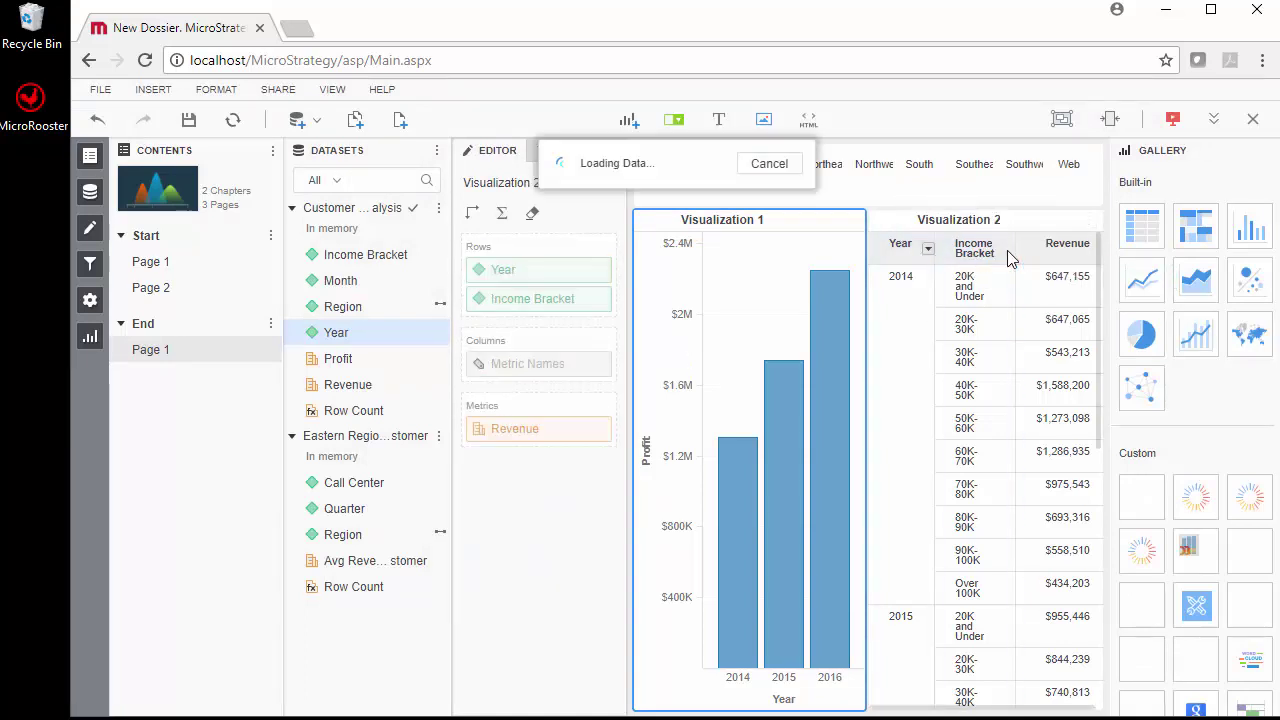
click(727, 503)
click(773, 487)
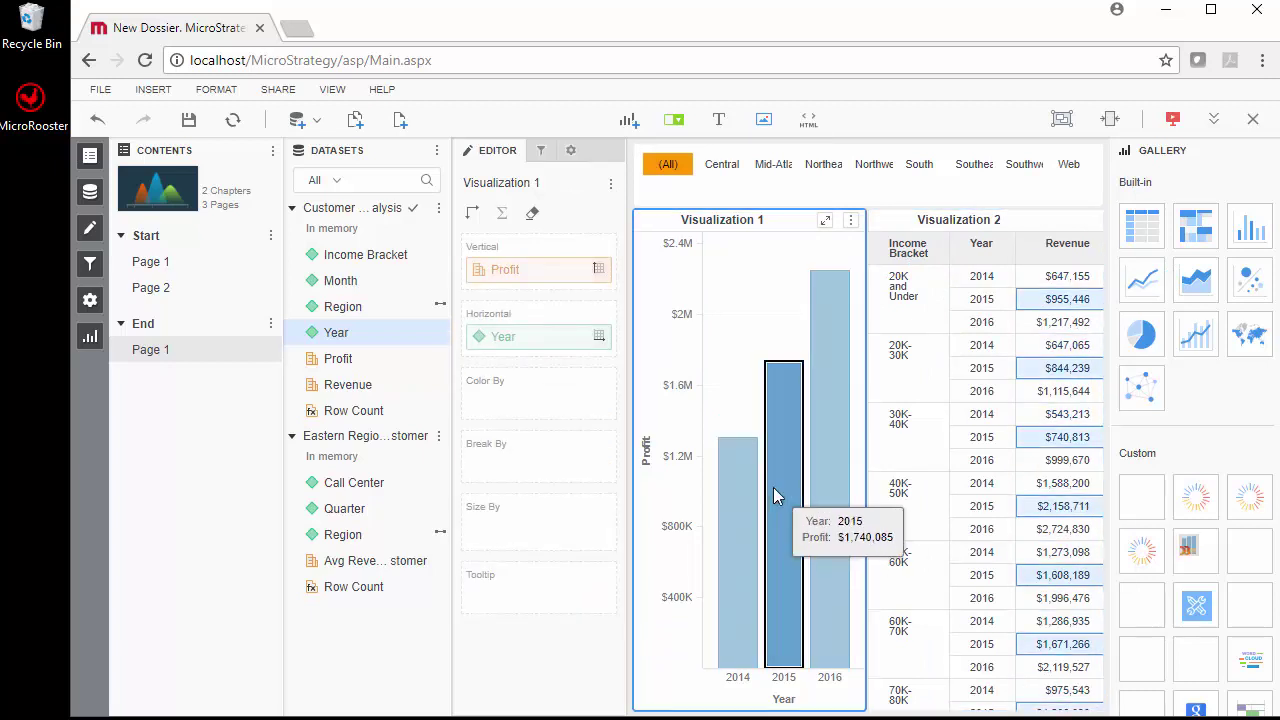
click(829, 443)
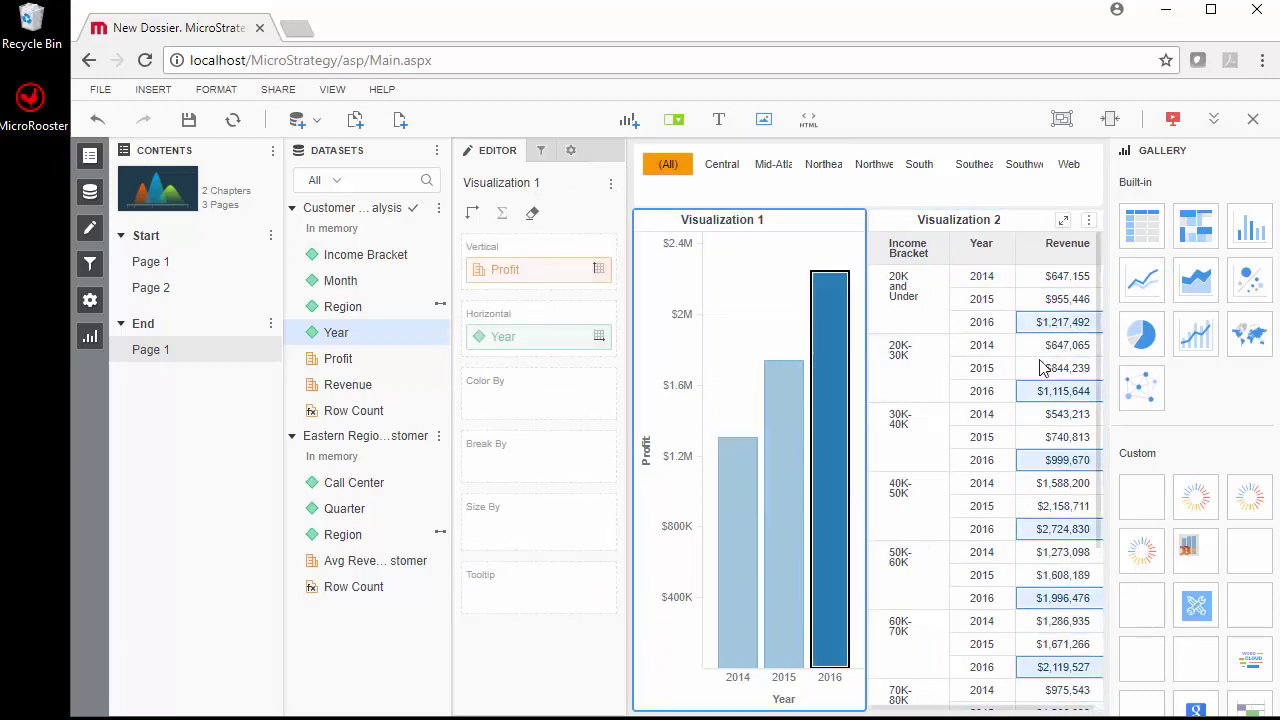
click(784, 490)
click(743, 516)
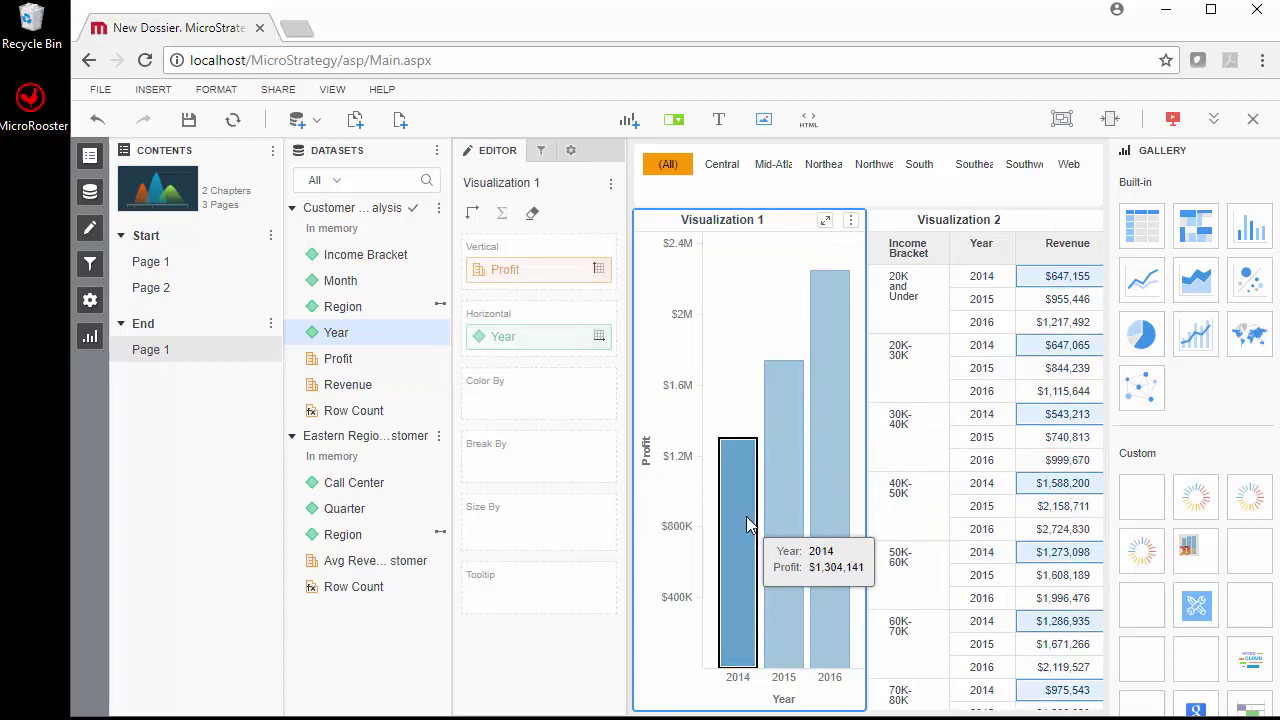
click(785, 495)
click(843, 455)
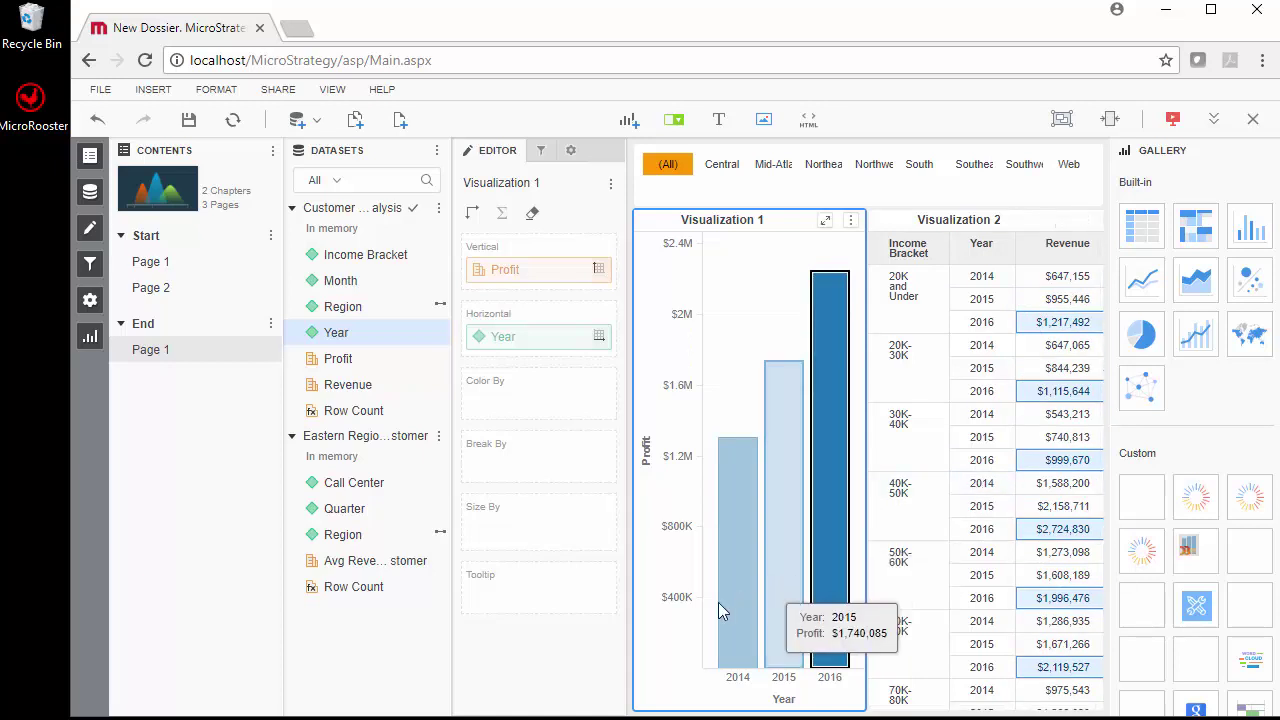
Filter the dossier to the Central region and select its 2014 bar.
click(716, 165)
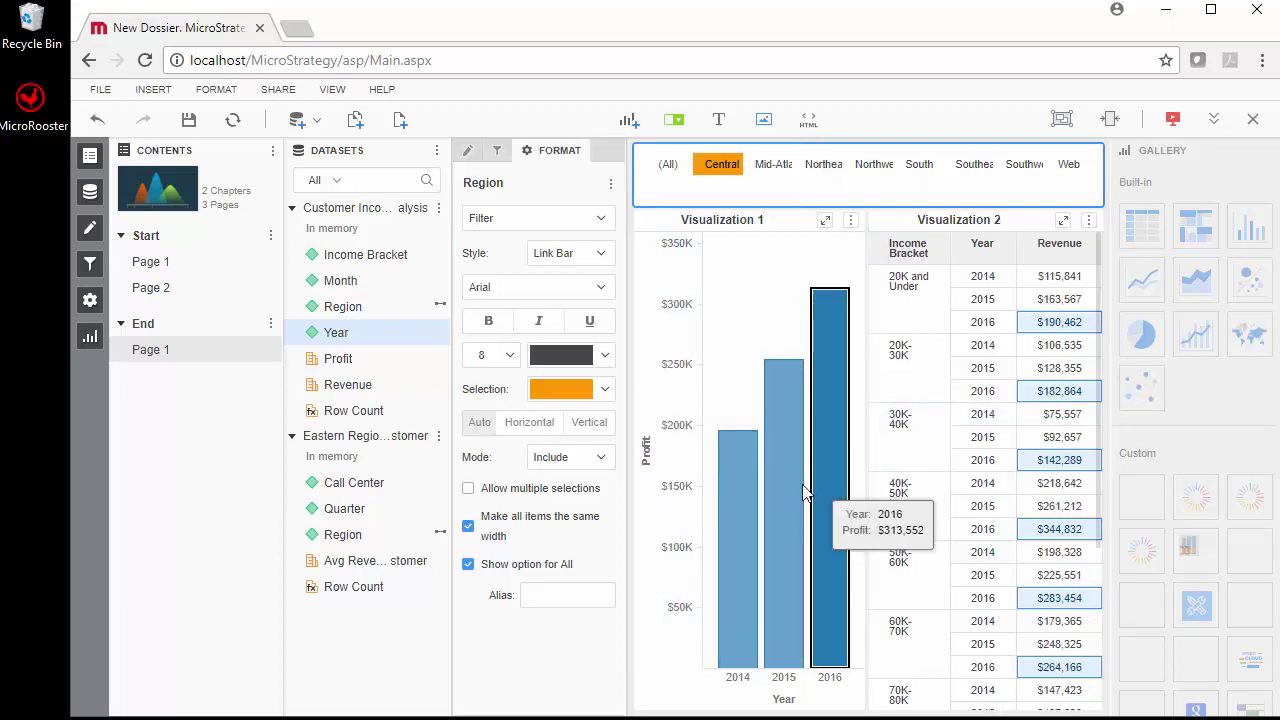
click(739, 520)
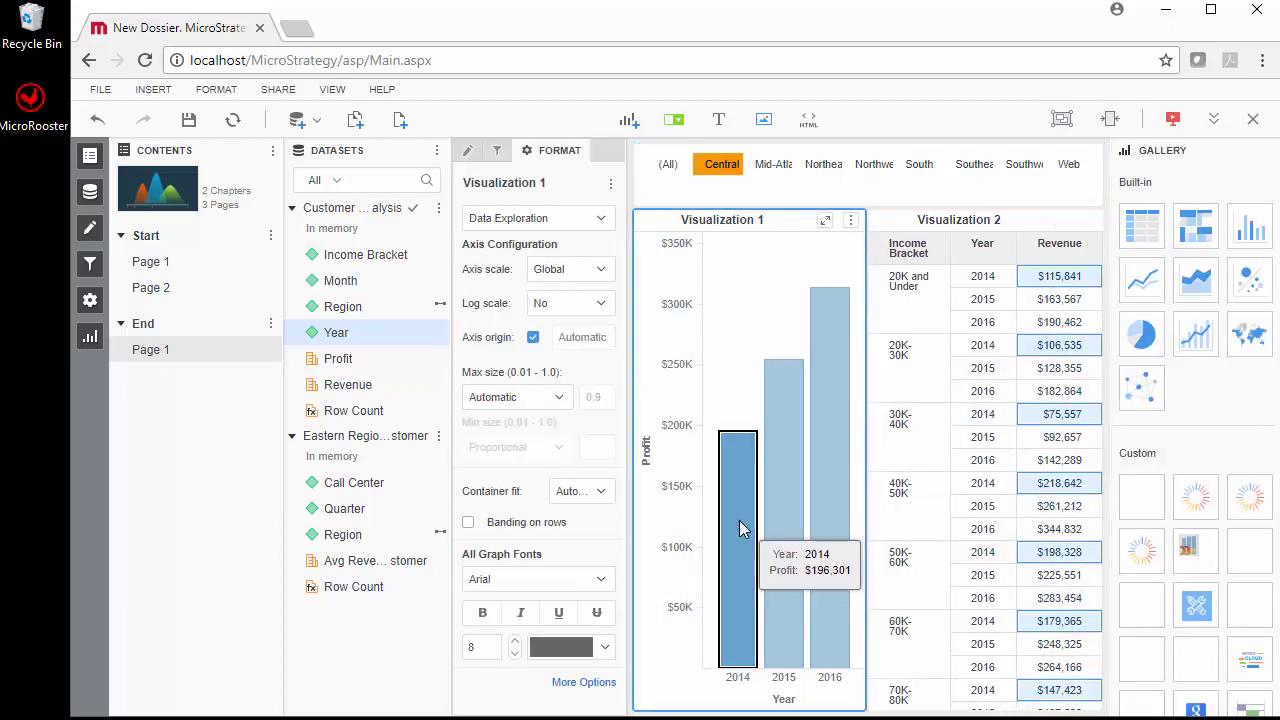
click(467, 150)
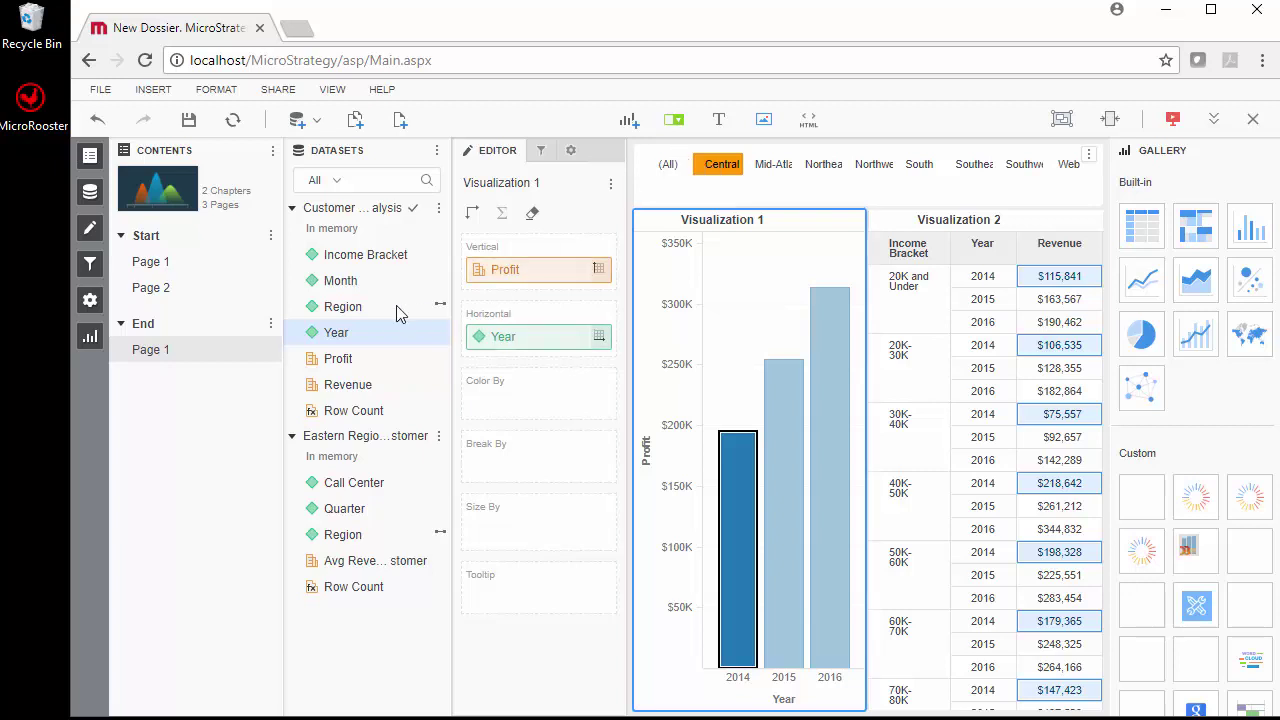
Add Revenue beside Profit, break bars by Metric Names, and stack them after trying Absolute and Percent.
double_click(347, 386)
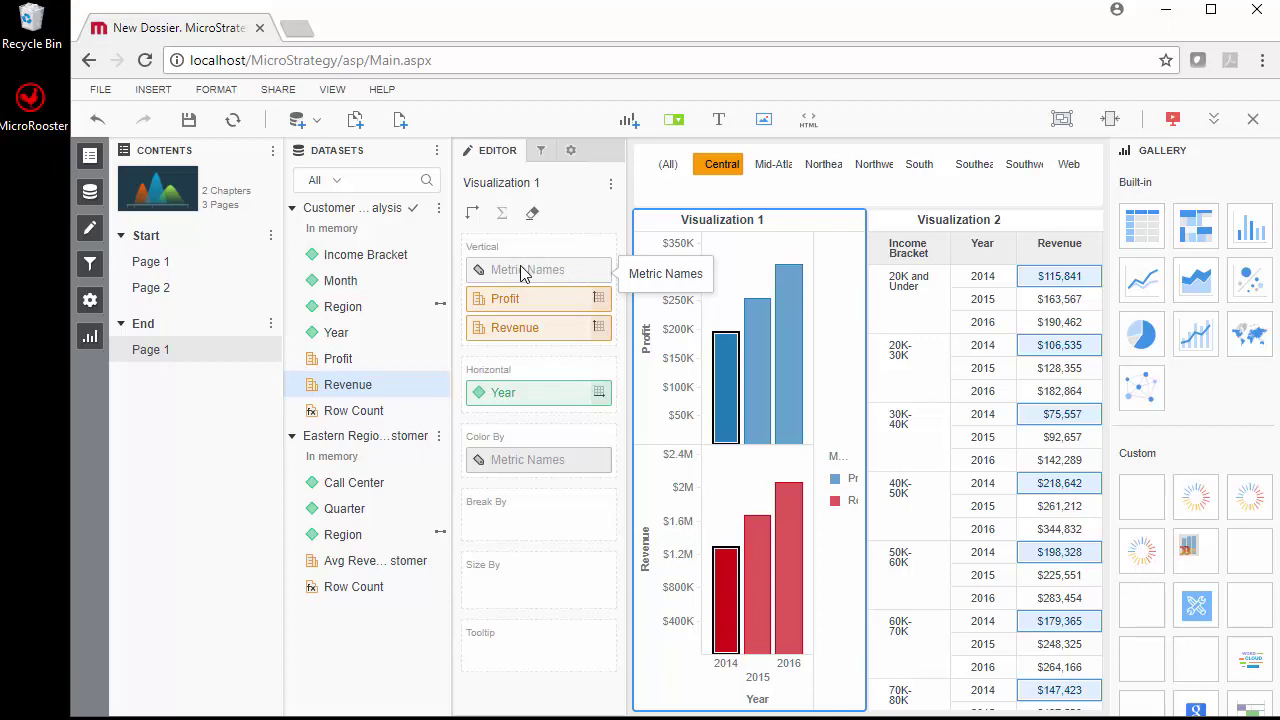
drag(530, 270, 523, 531)
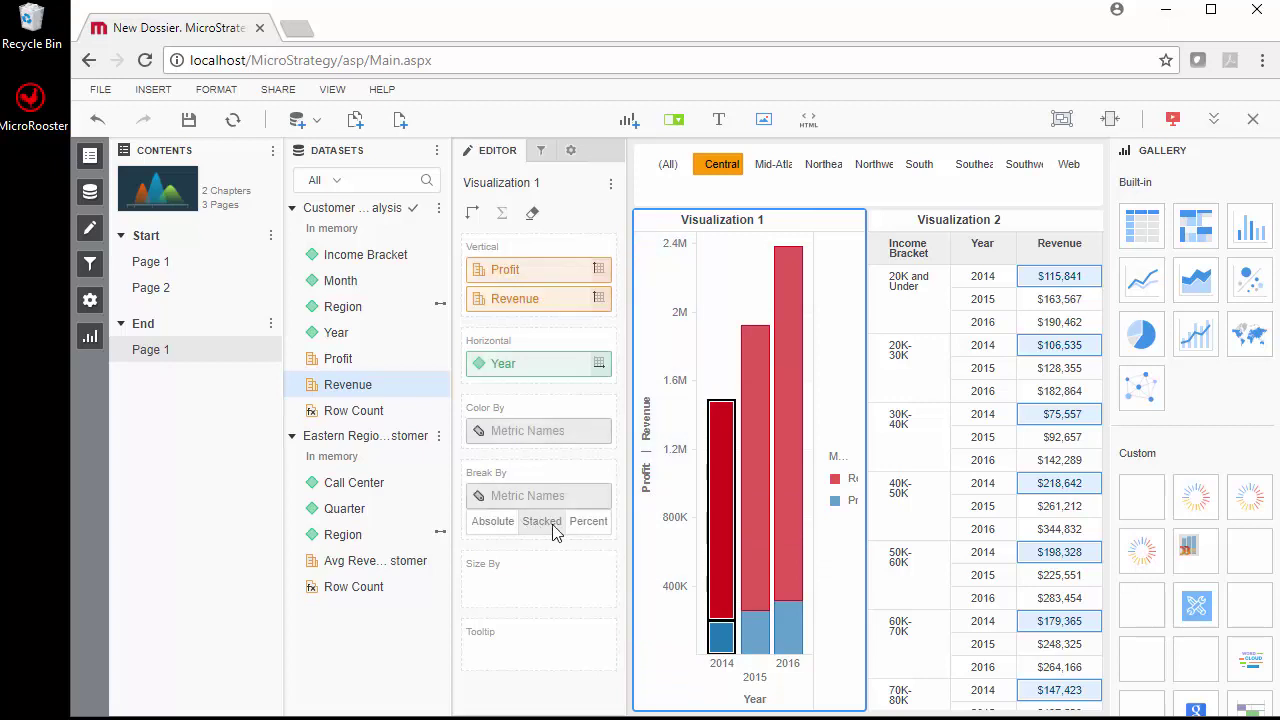
click(497, 524)
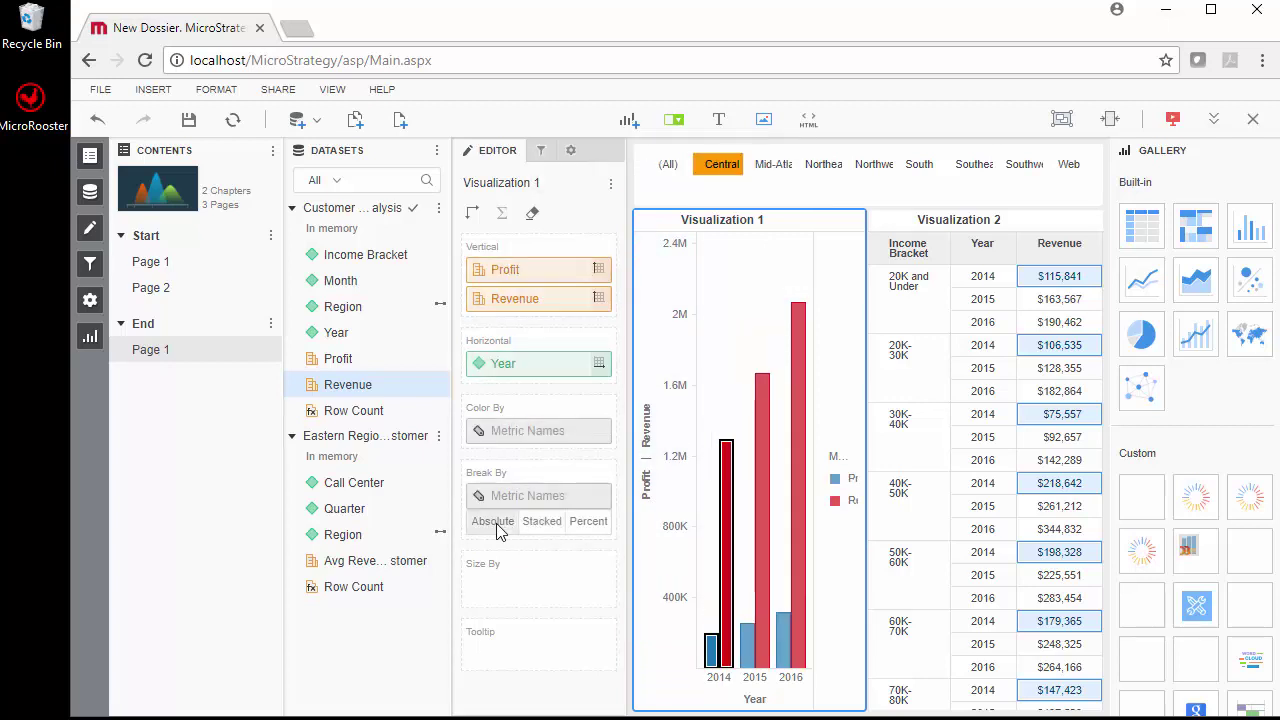
click(589, 524)
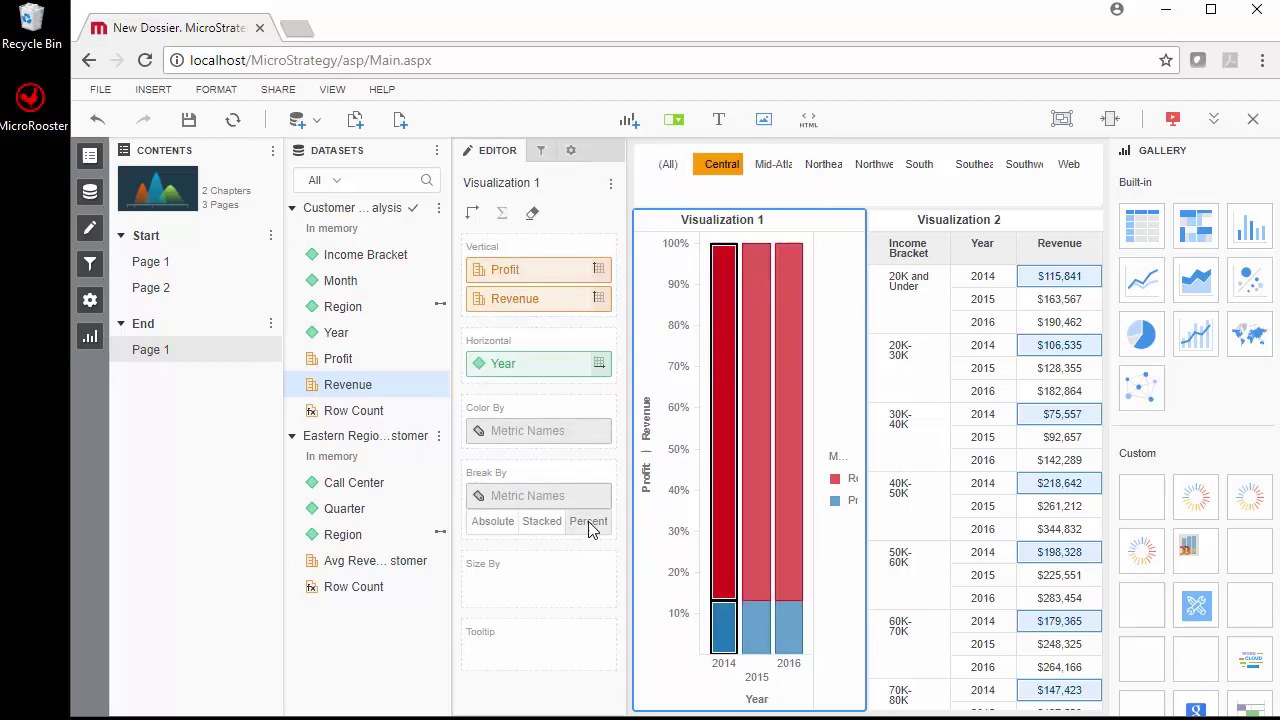
click(495, 524)
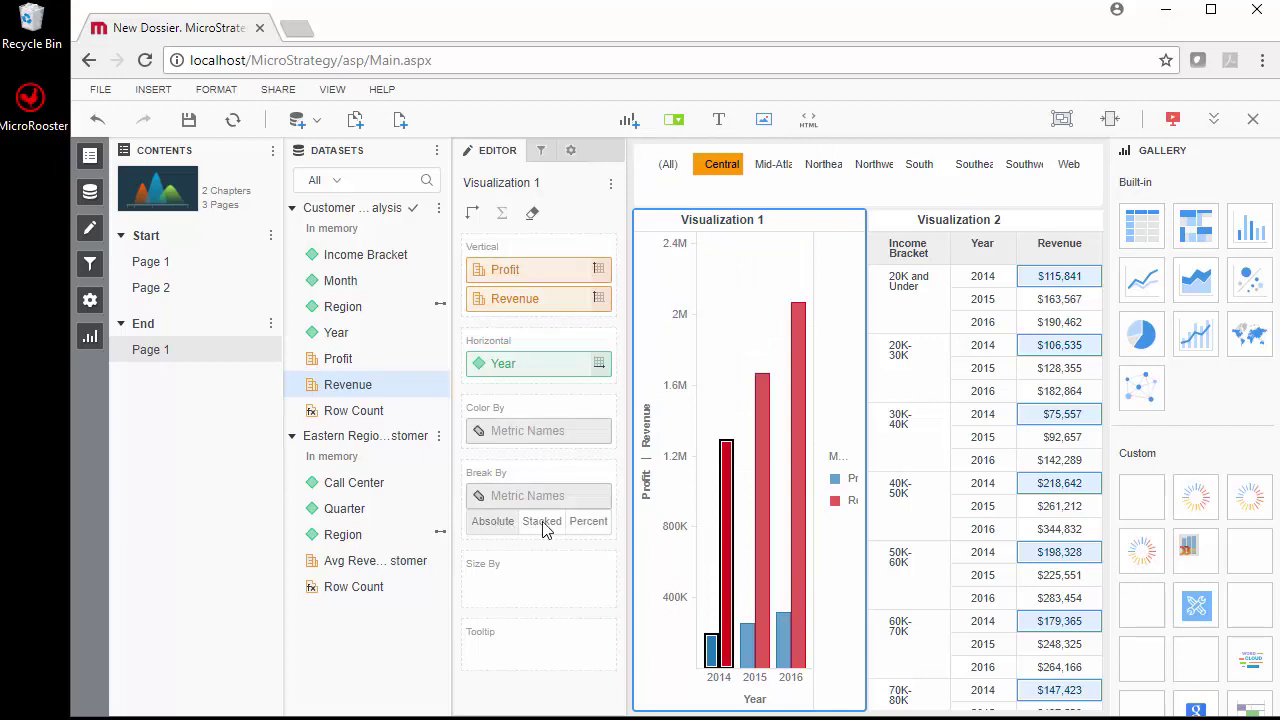
click(543, 524)
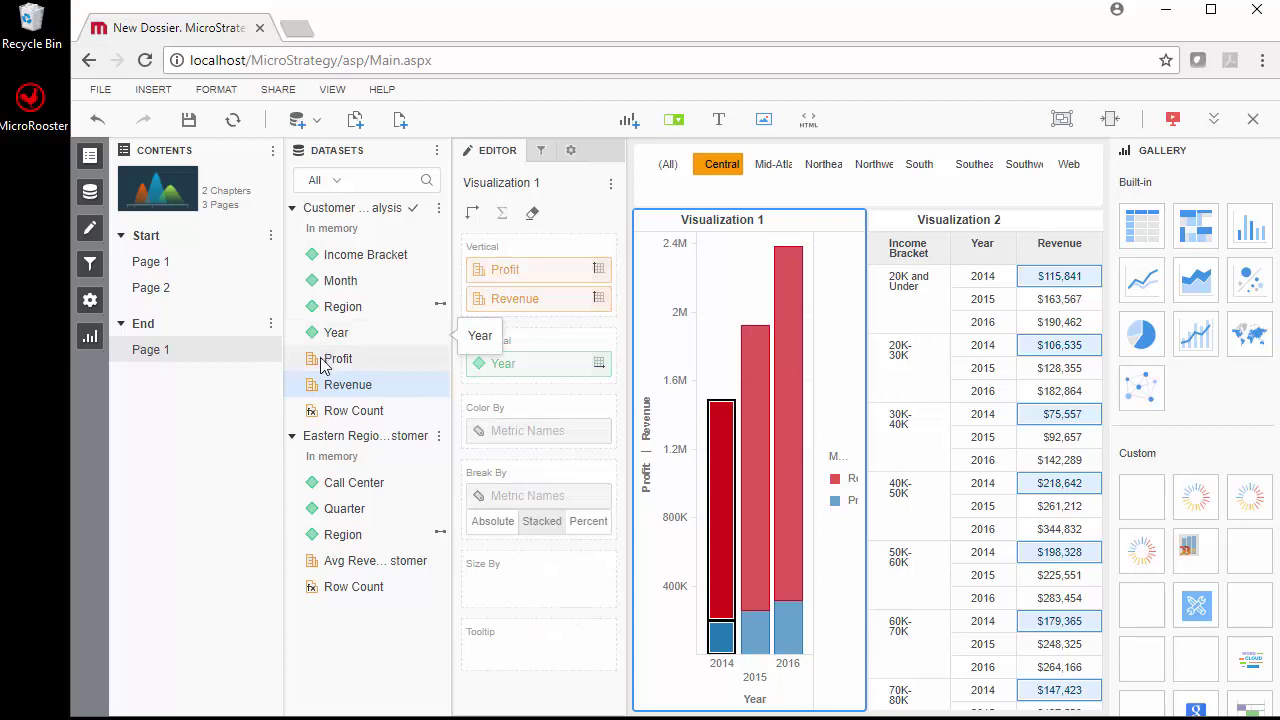
Put Profit in Size By and maximize Visualization 1 to fill the canvas.
drag(328, 367, 530, 597)
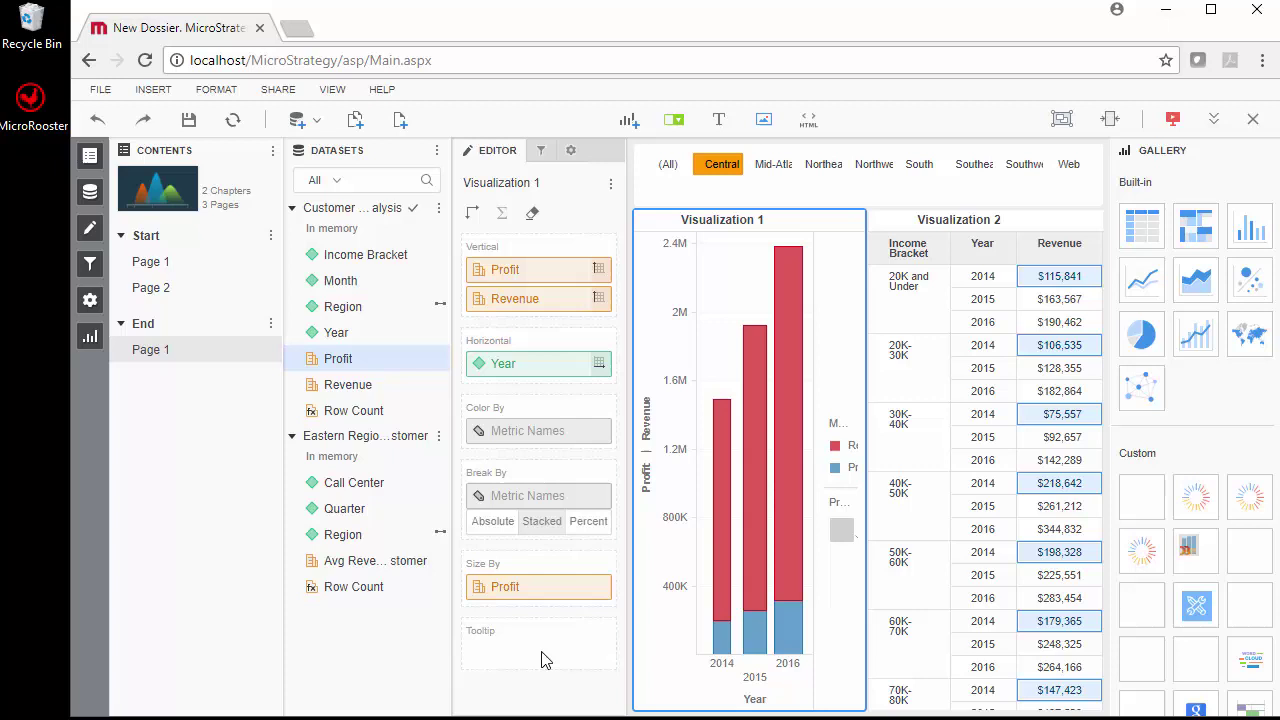
mouse_move(743, 437)
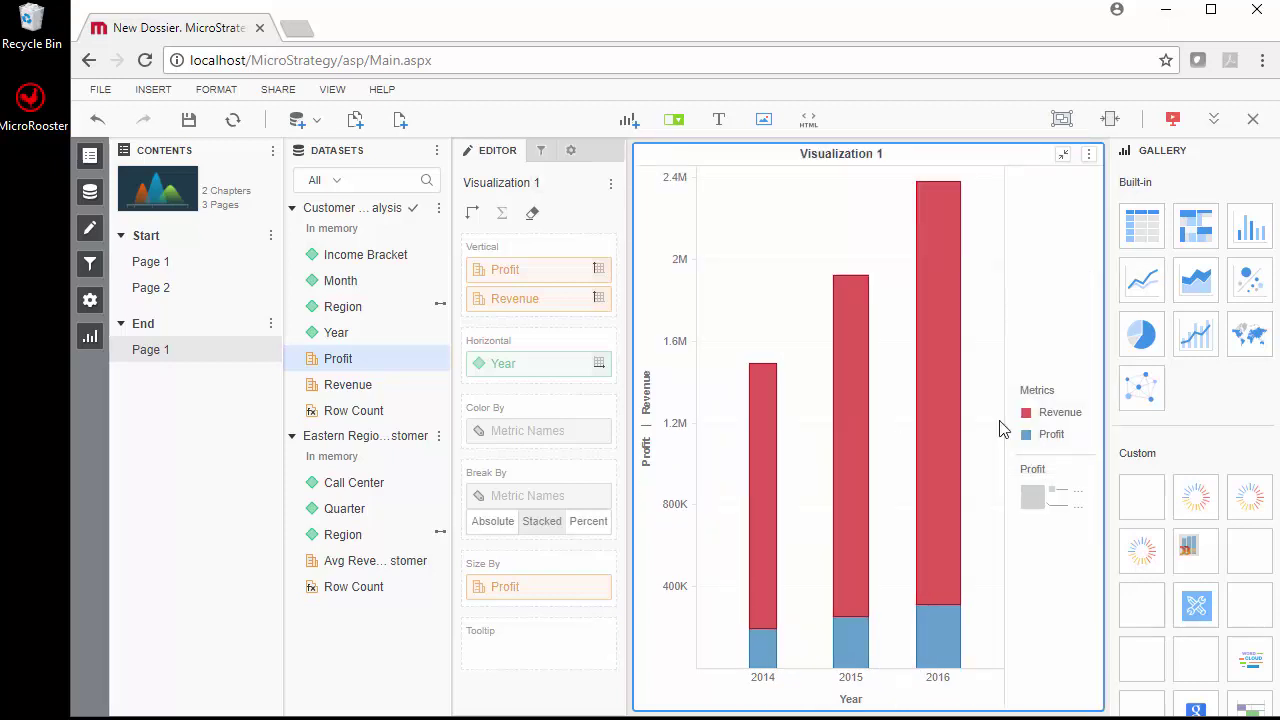
Restore Visualization 1 to normal size, then review and close its Query Details SQL.
click(1063, 156)
click(891, 220)
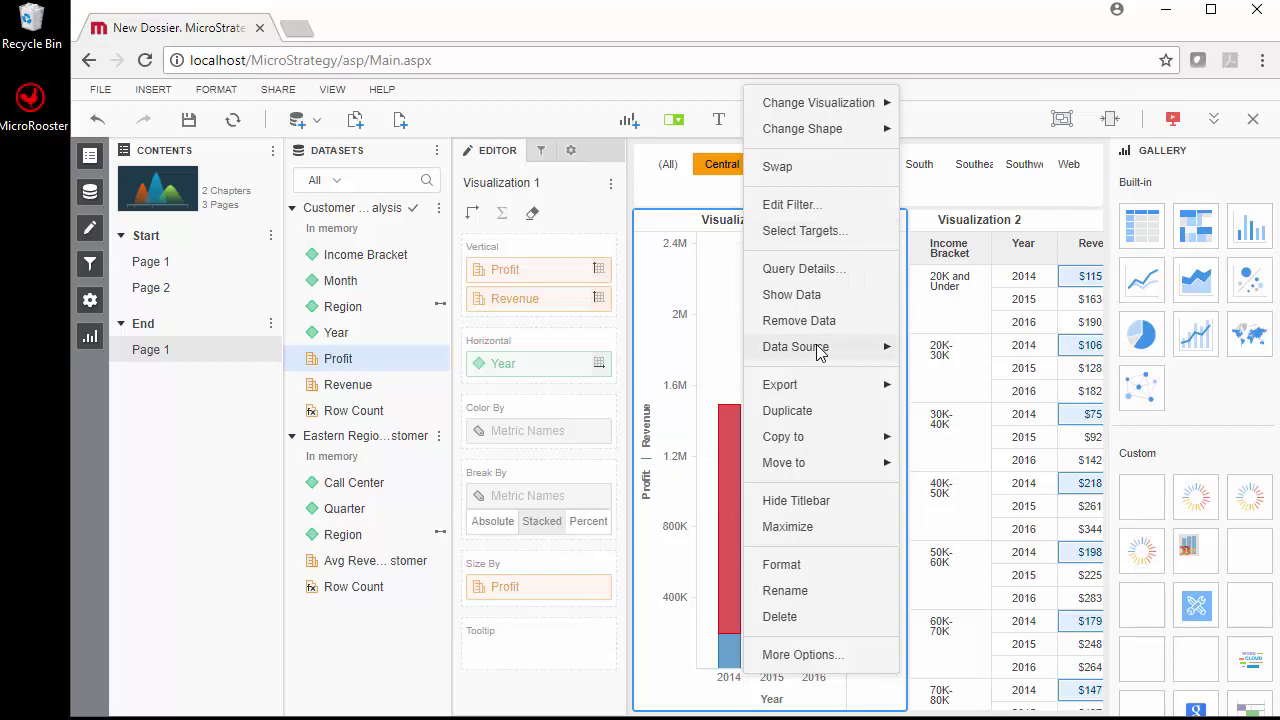
mouse_move(818, 350)
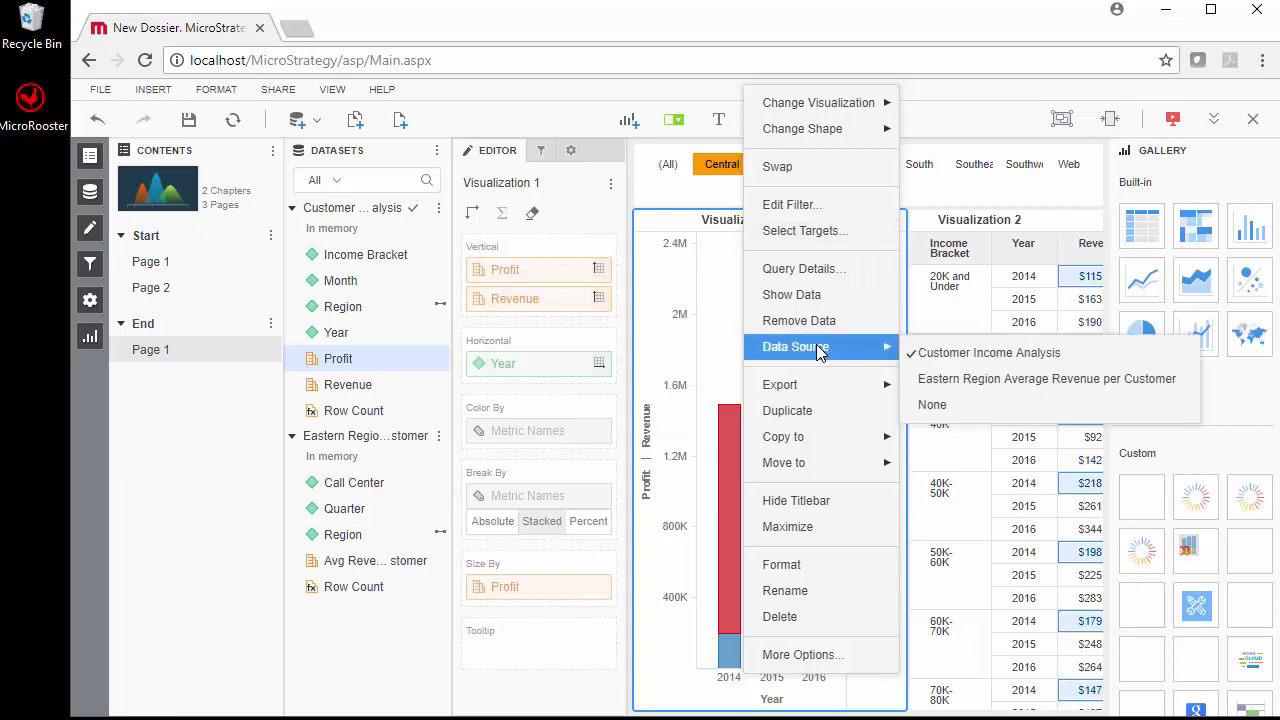
mouse_move(800, 389)
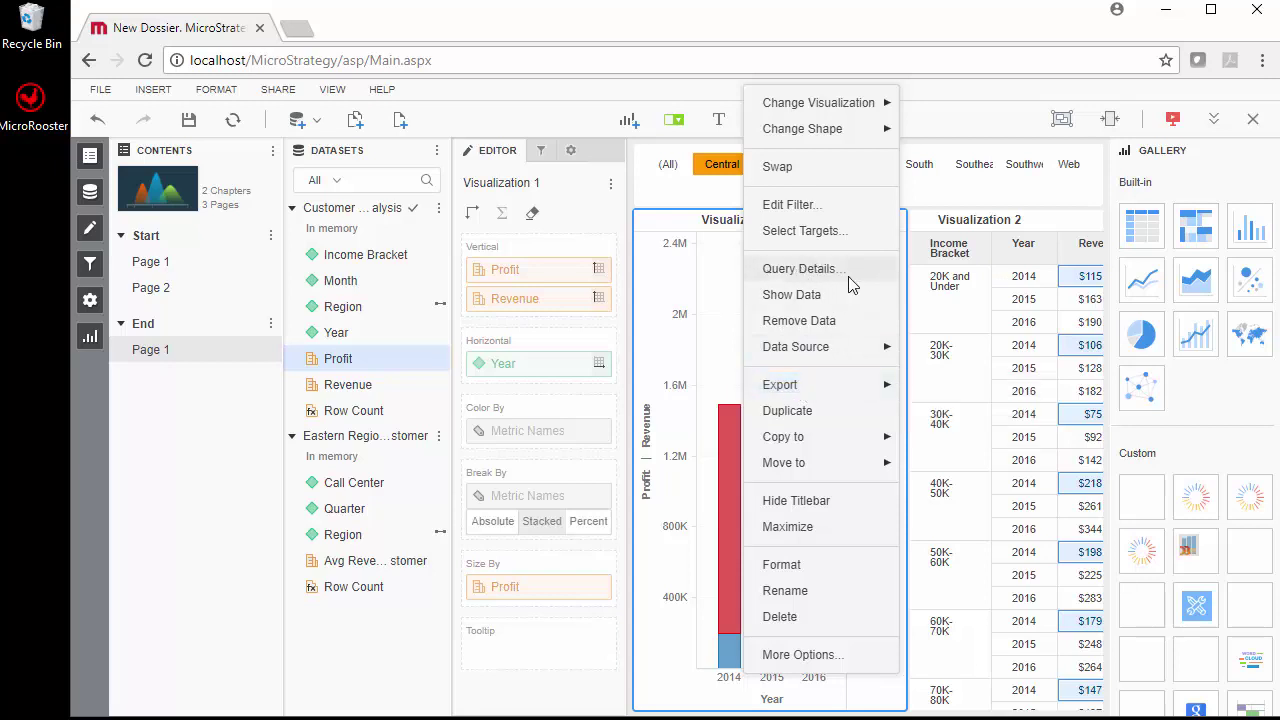
click(797, 272)
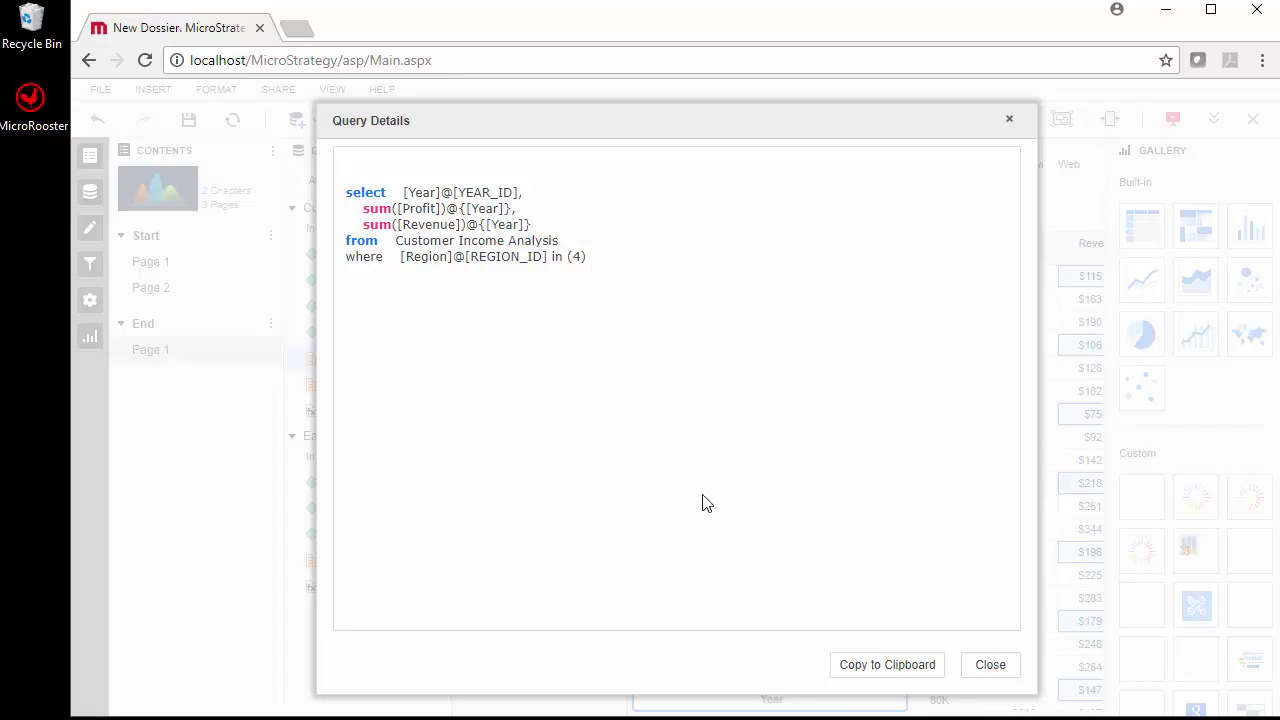
click(988, 662)
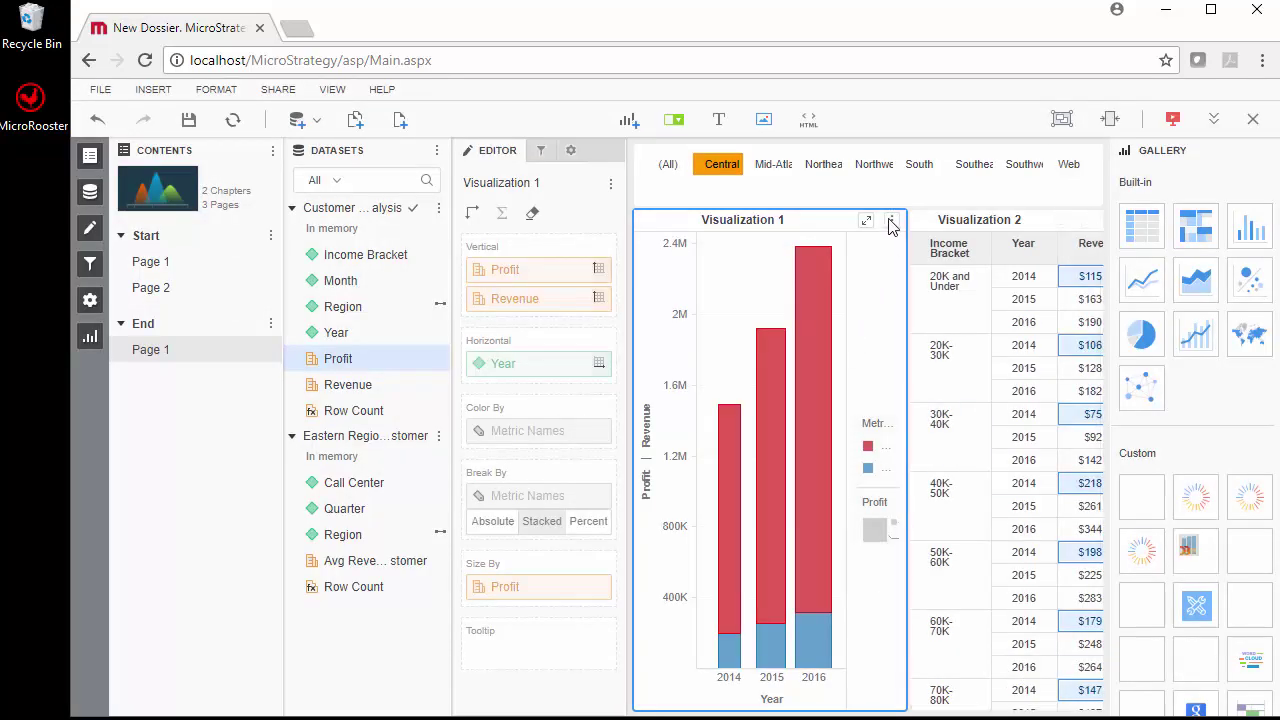
Browse Visualization 1's Reference Lines and Title and Container format settings.
click(890, 221)
click(781, 564)
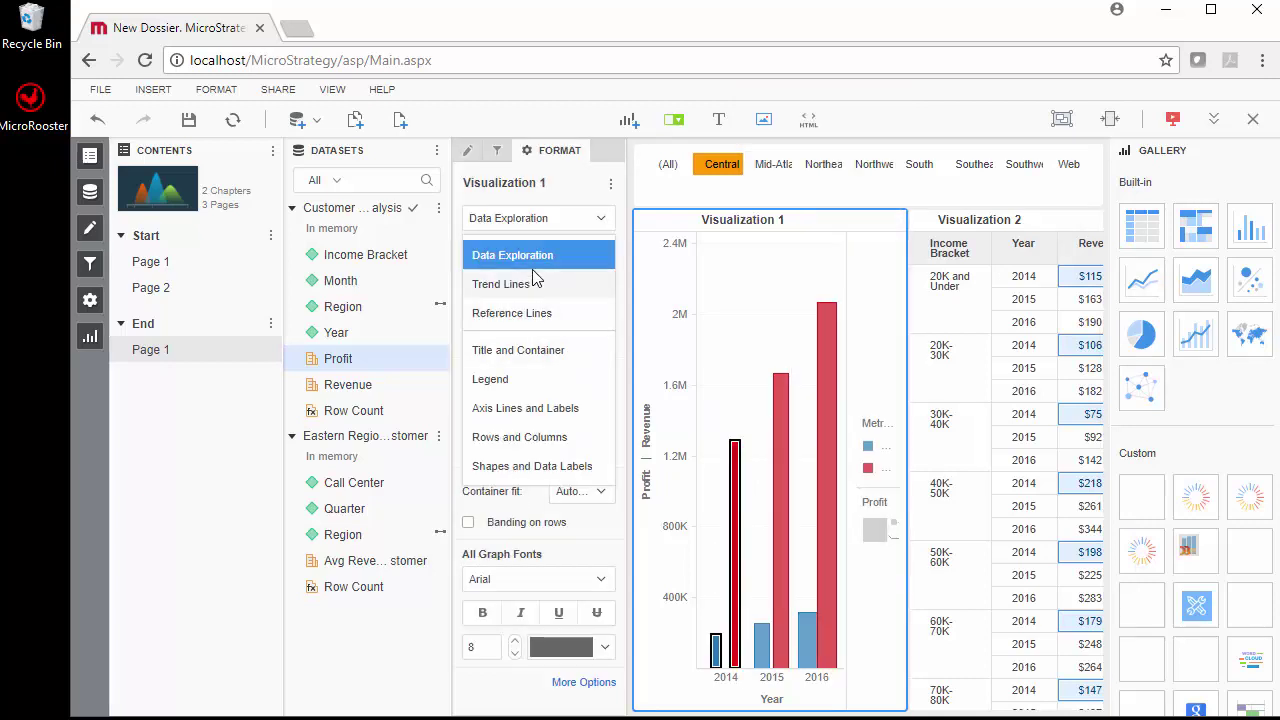
click(558, 316)
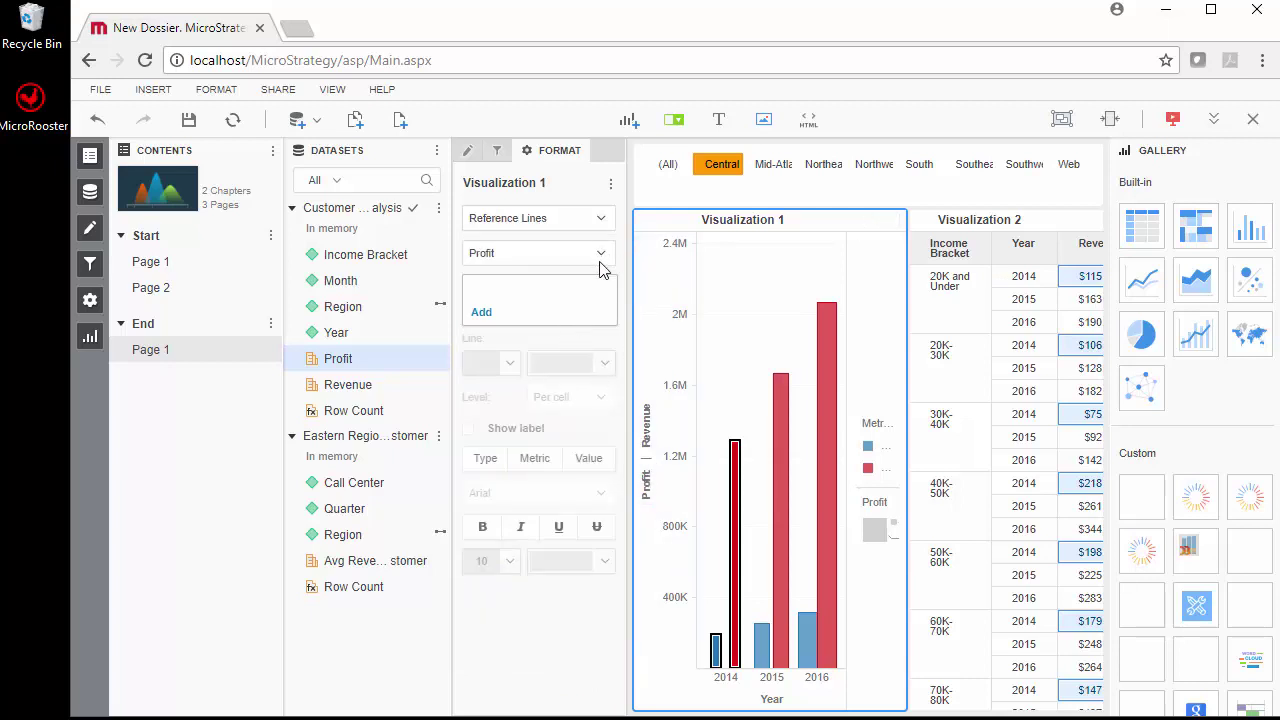
click(598, 224)
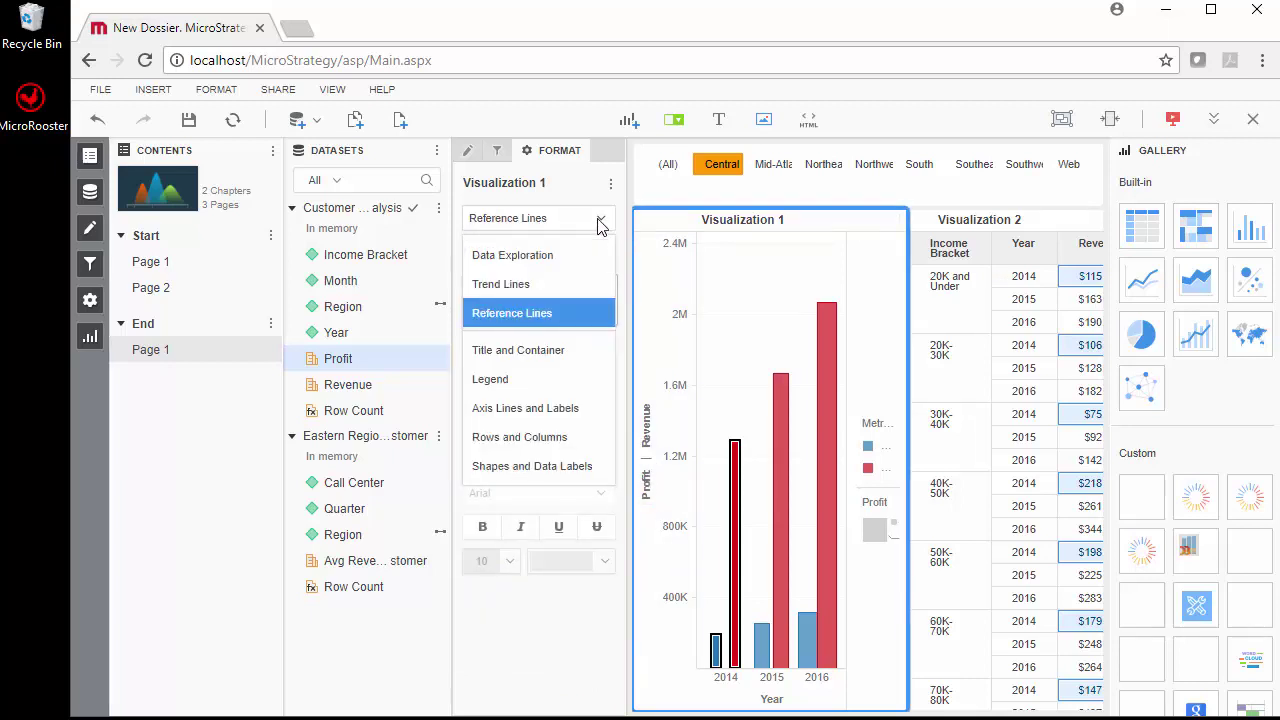
click(512, 352)
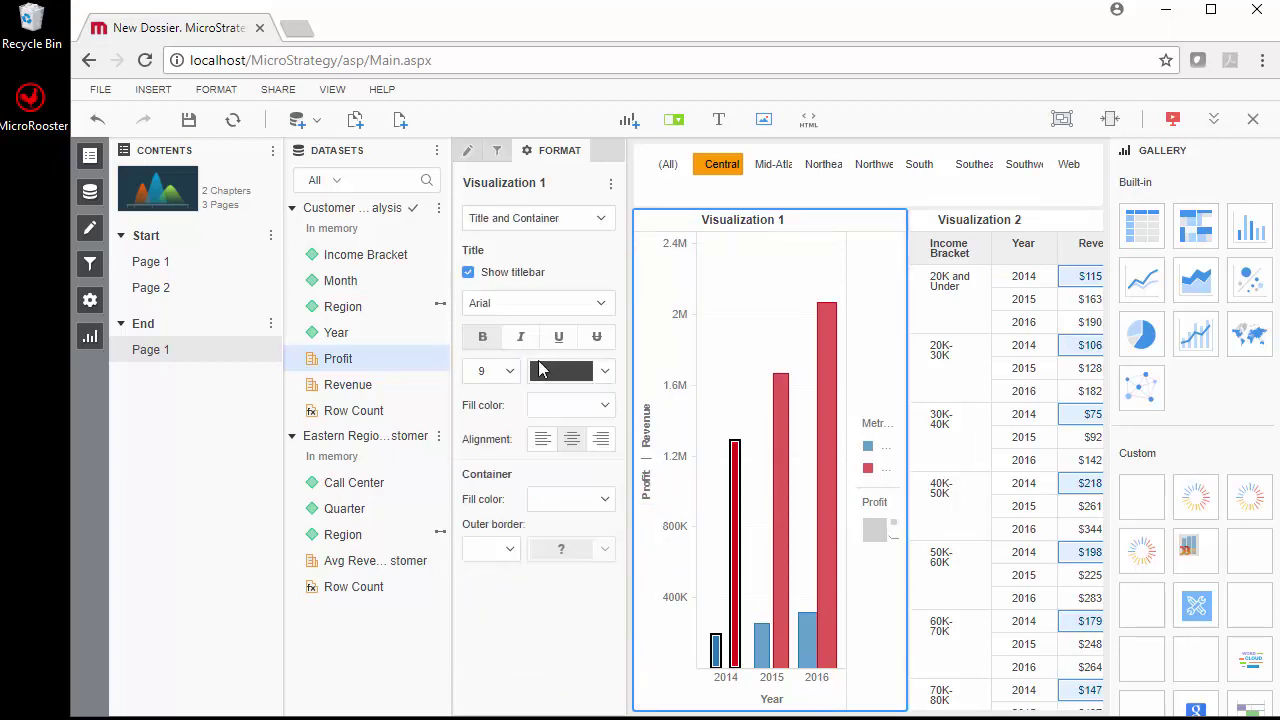
Under Shapes and Data Labels, try Shape Type Line, then set it back to Bar.
click(609, 222)
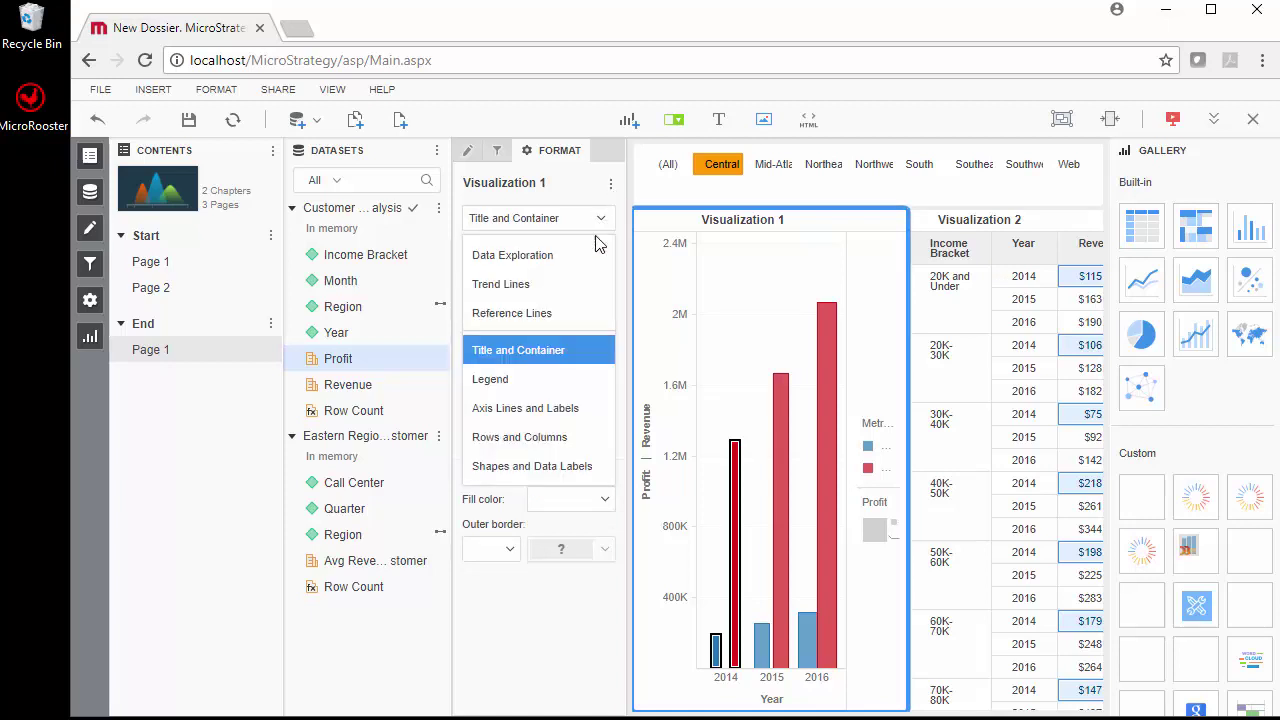
click(540, 468)
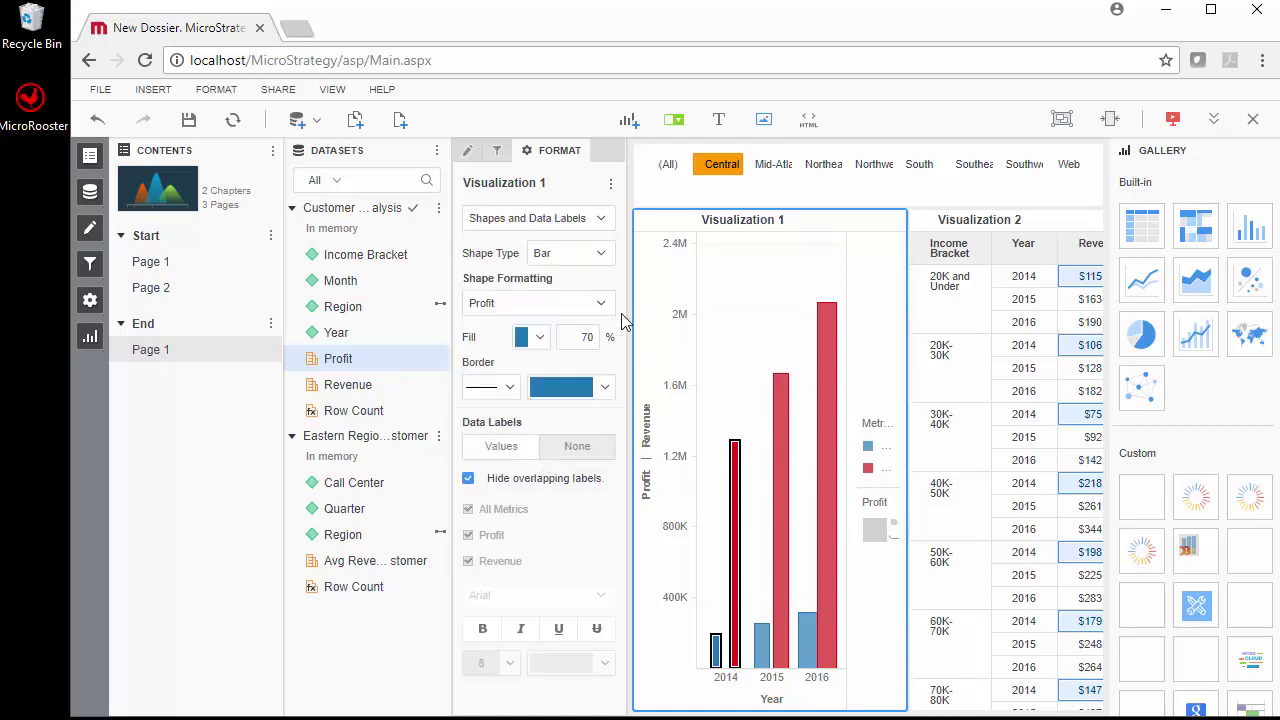
click(575, 253)
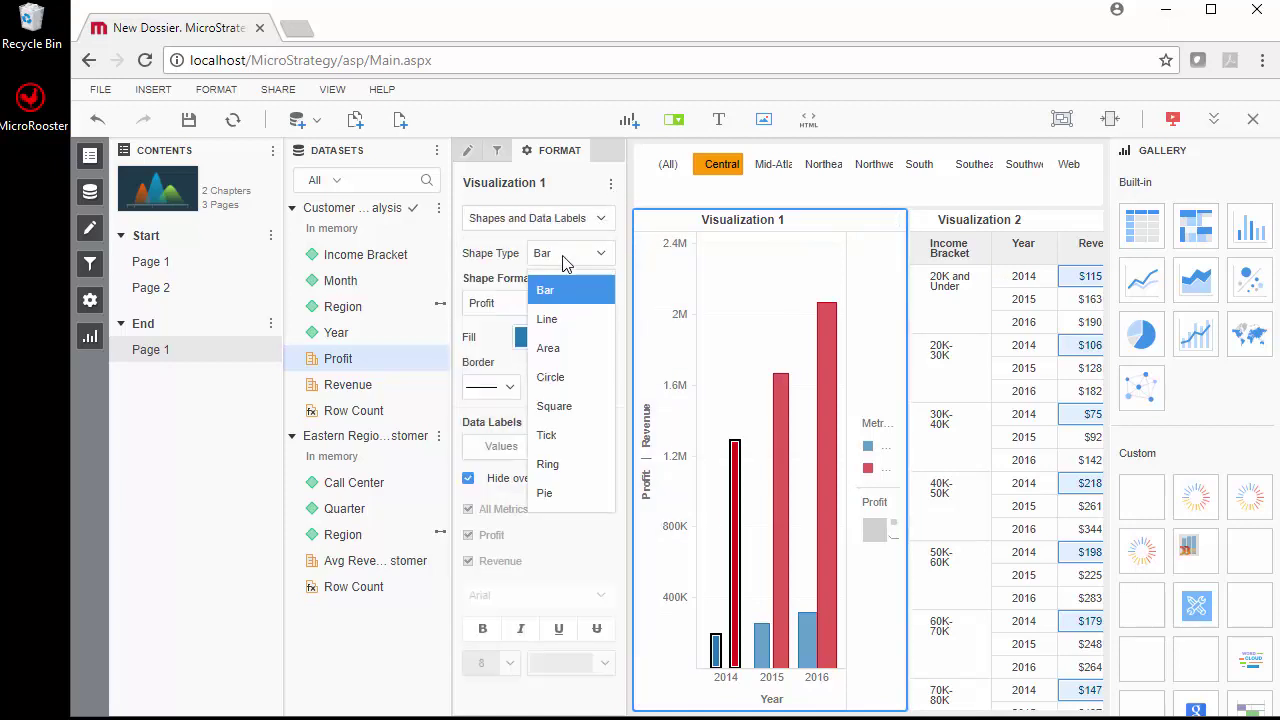
click(547, 324)
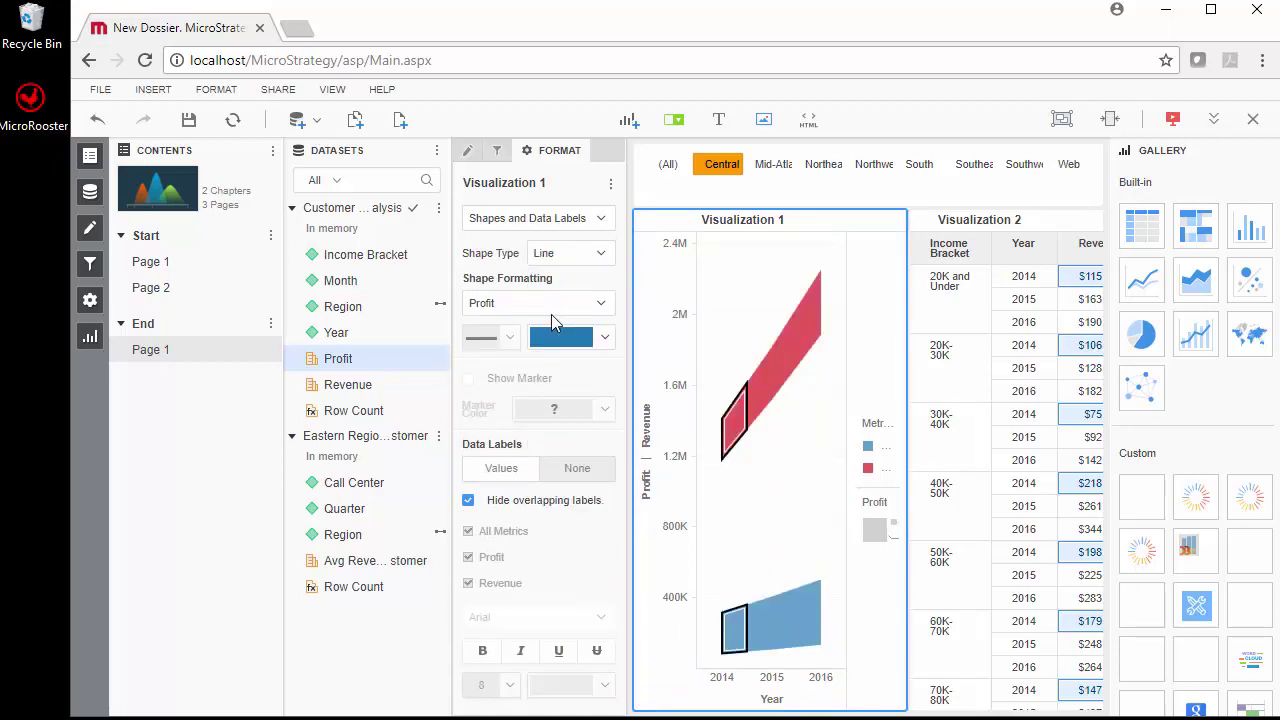
click(575, 253)
click(566, 290)
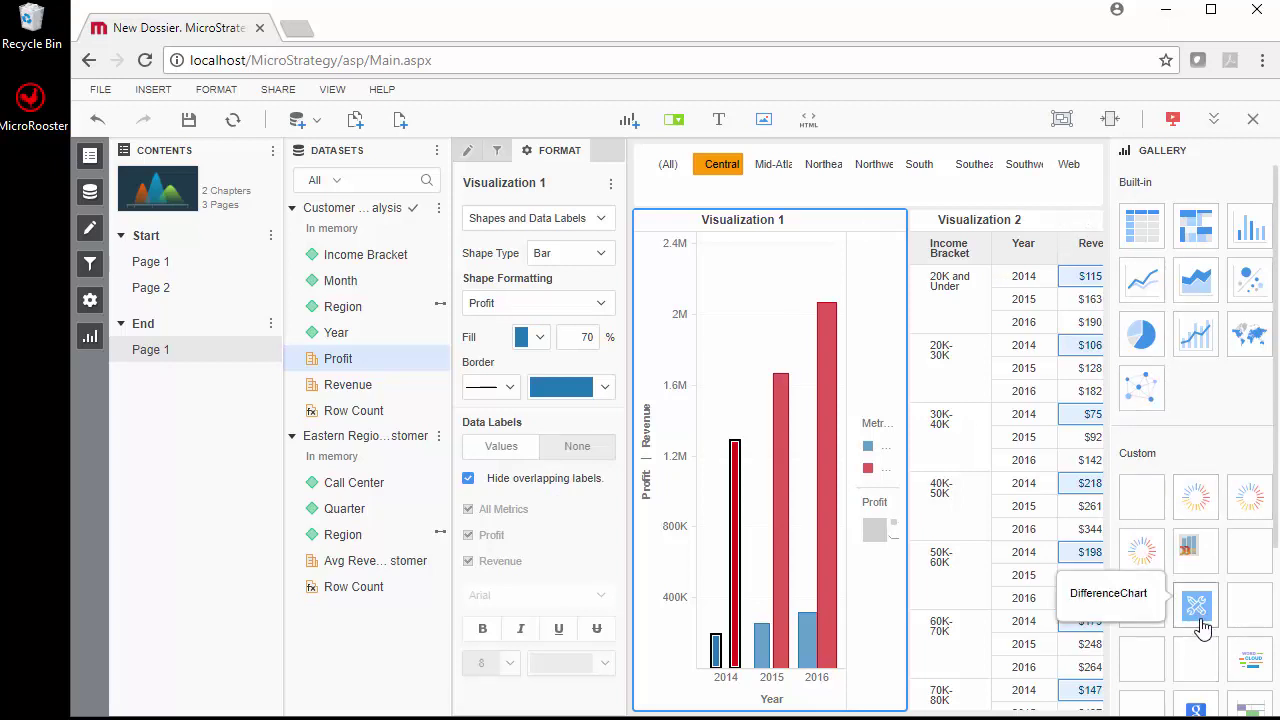
On Start's Page 1, build a grid of Year, Month, Region and Revenue.
click(138, 266)
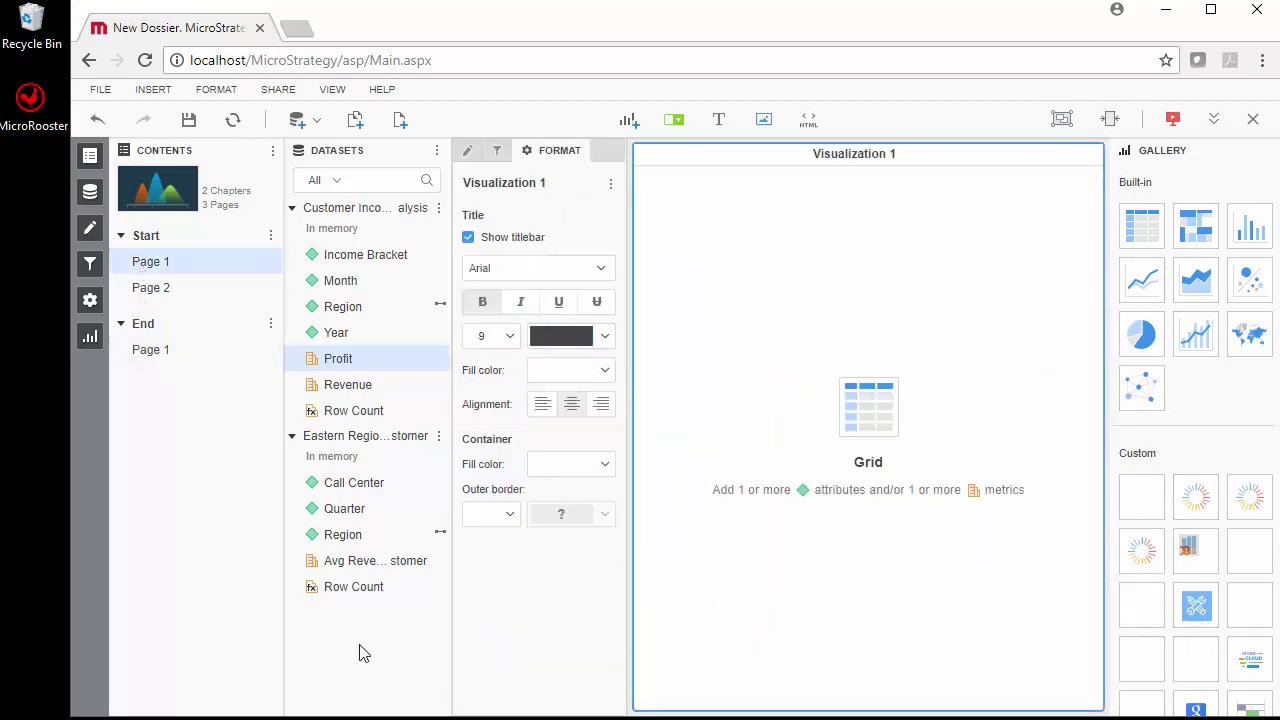
double_click(337, 334)
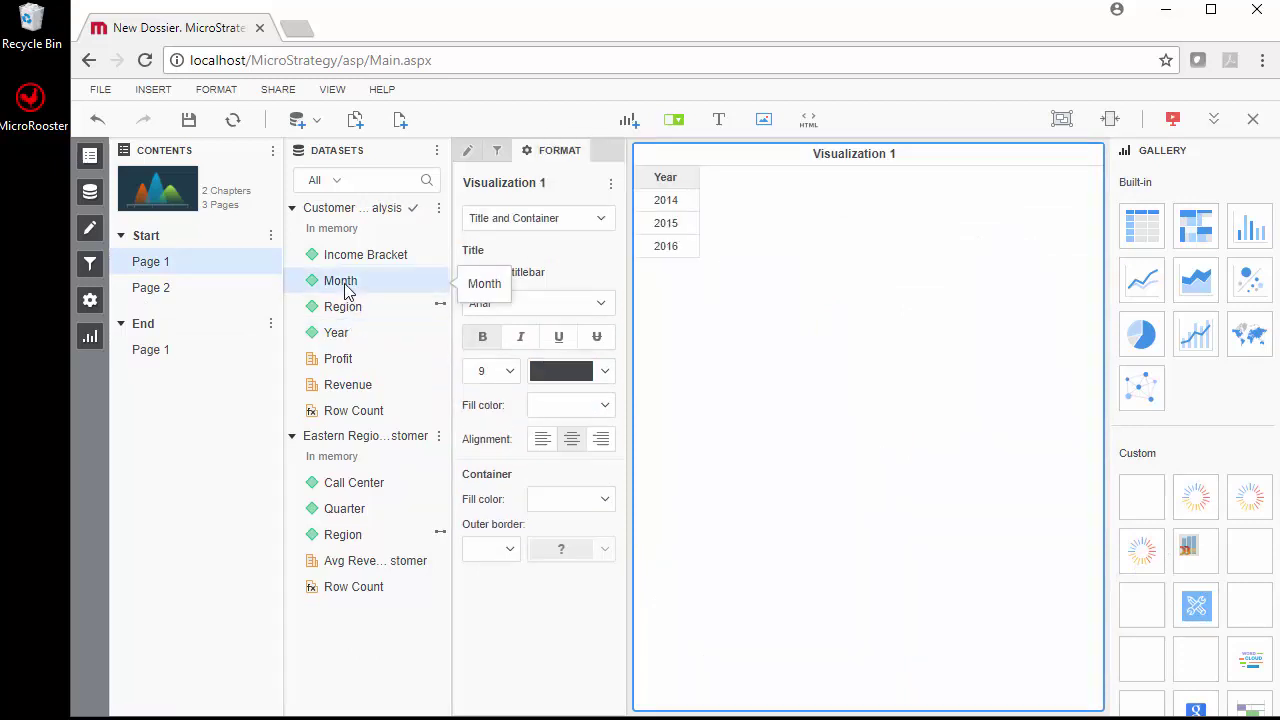
double_click(338, 283)
double_click(343, 308)
double_click(347, 384)
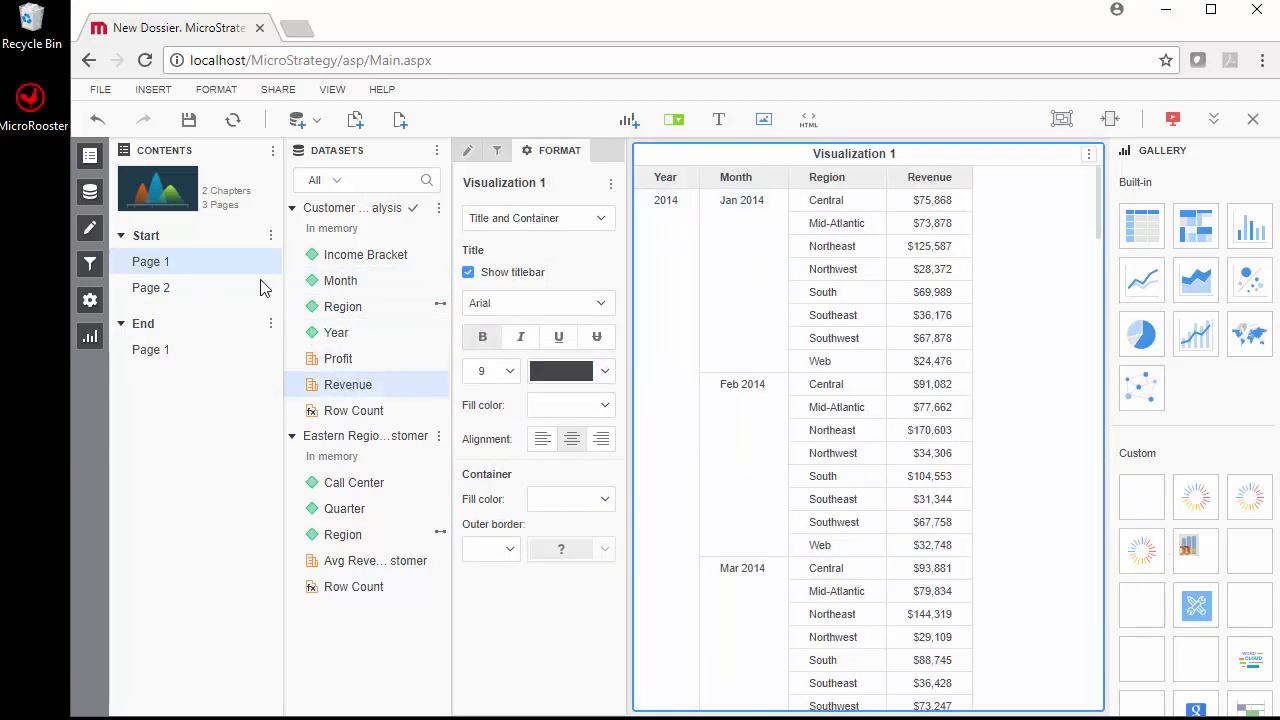
Make the grid target End page's Visualization 1, review the targets, then leave target editing.
right_click(942, 240)
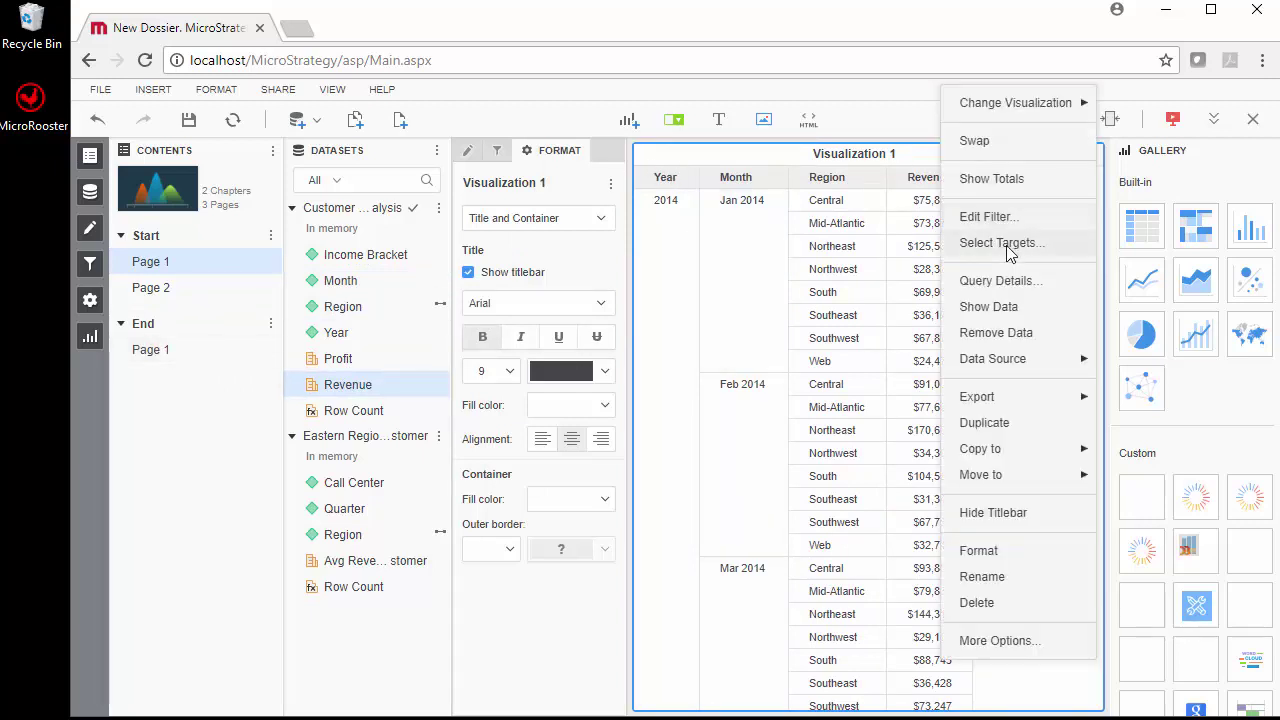
click(990, 242)
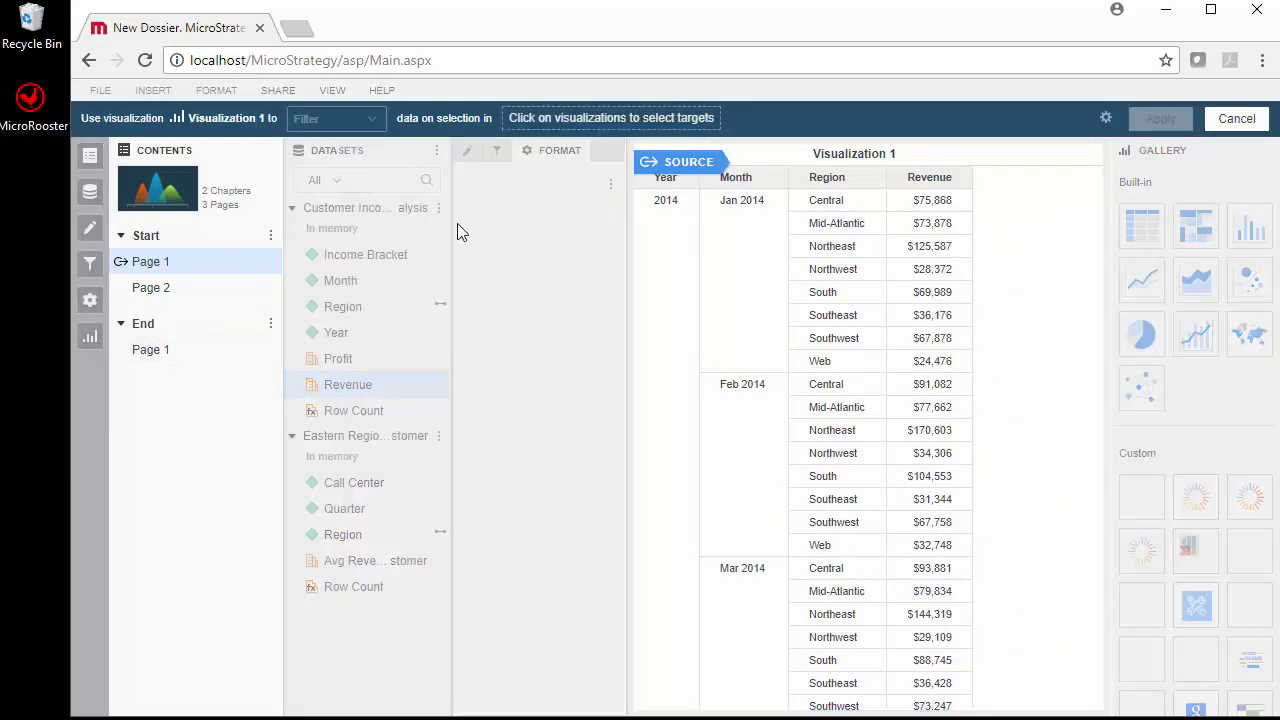
click(150, 350)
click(888, 230)
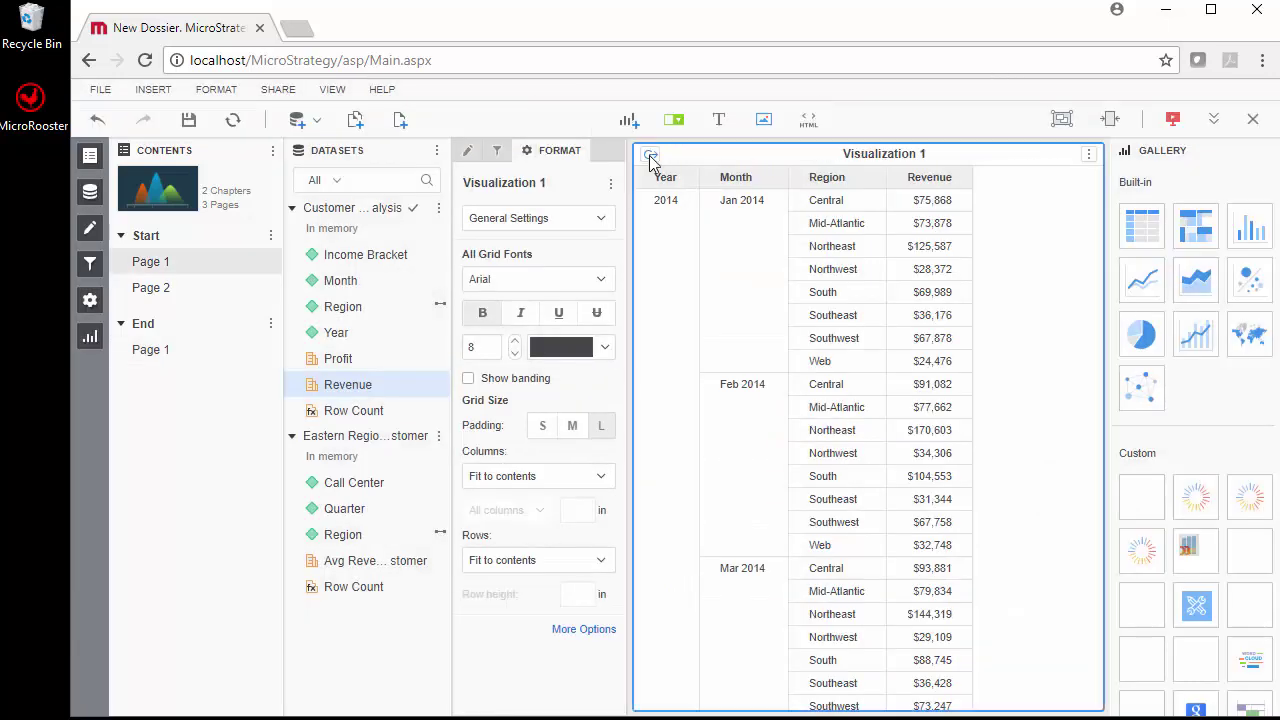
click(650, 160)
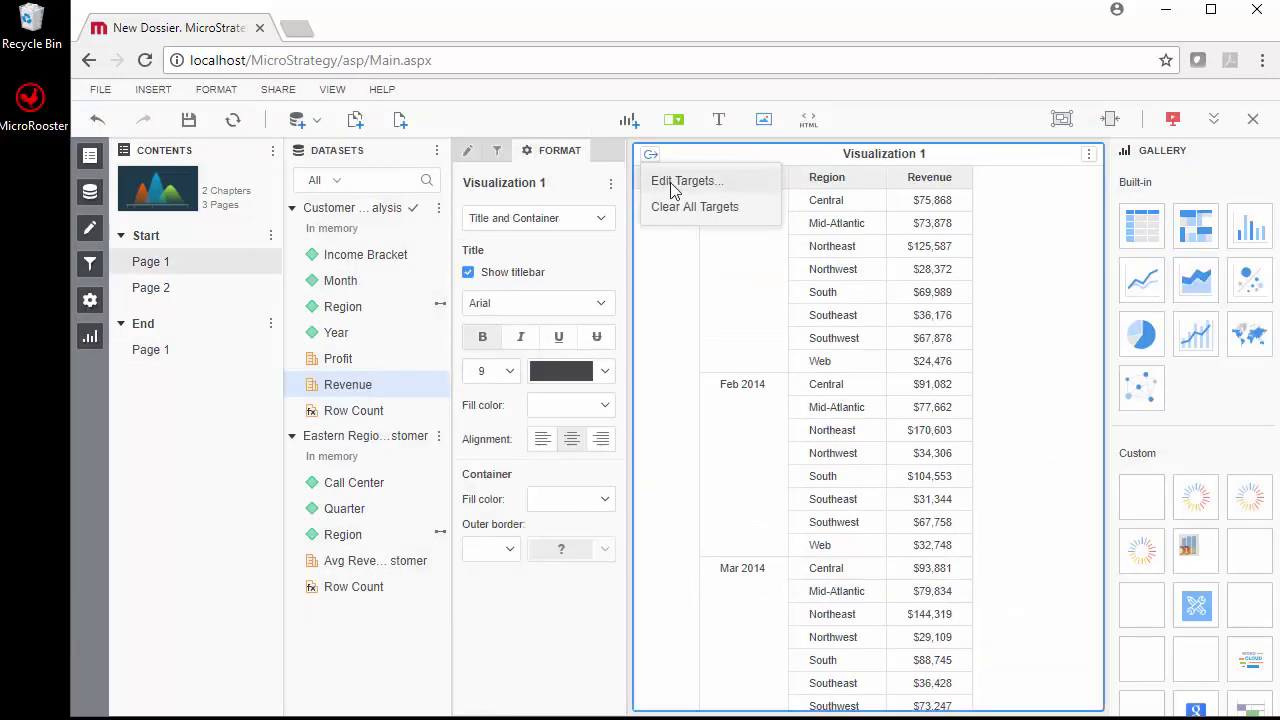
click(674, 182)
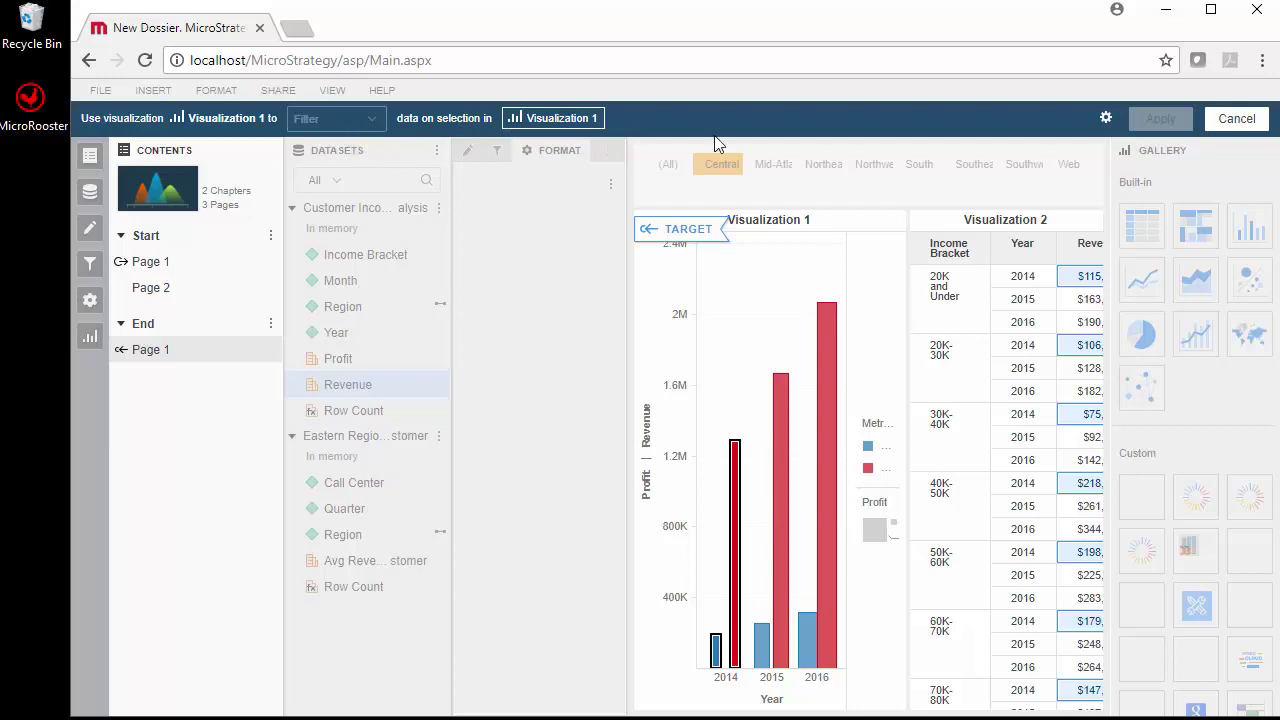
click(1236, 119)
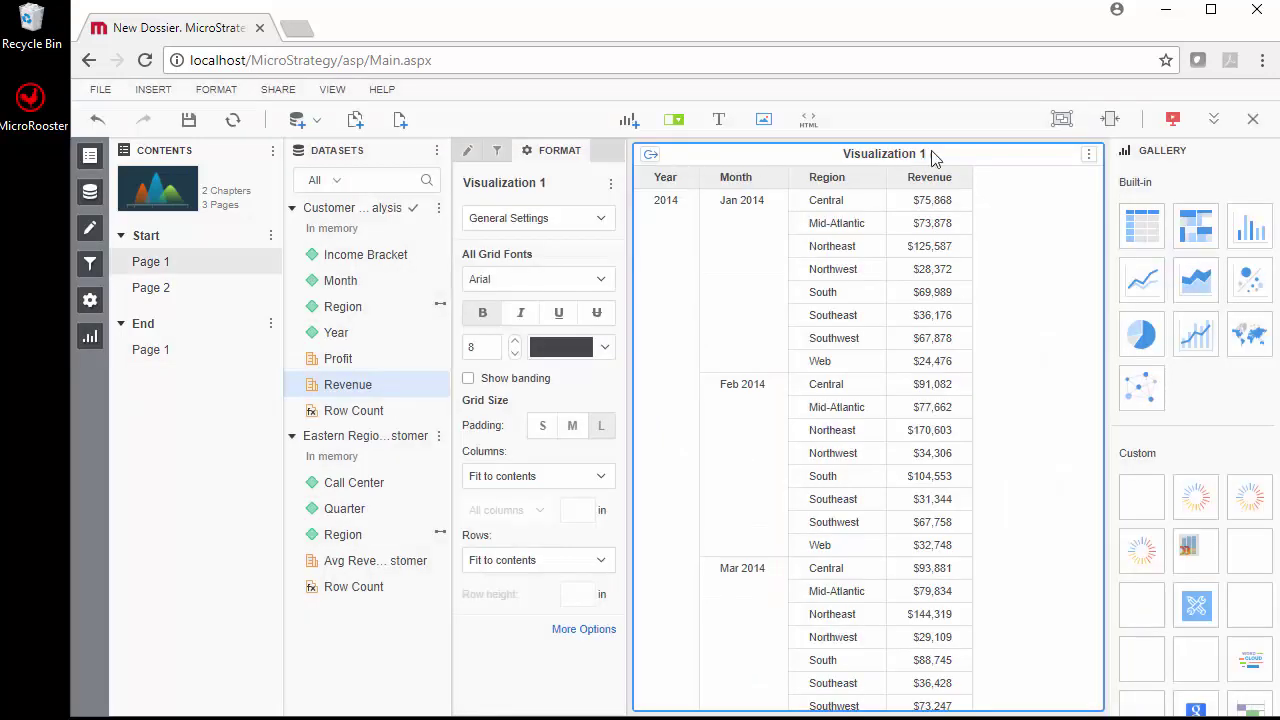
click(1173, 119)
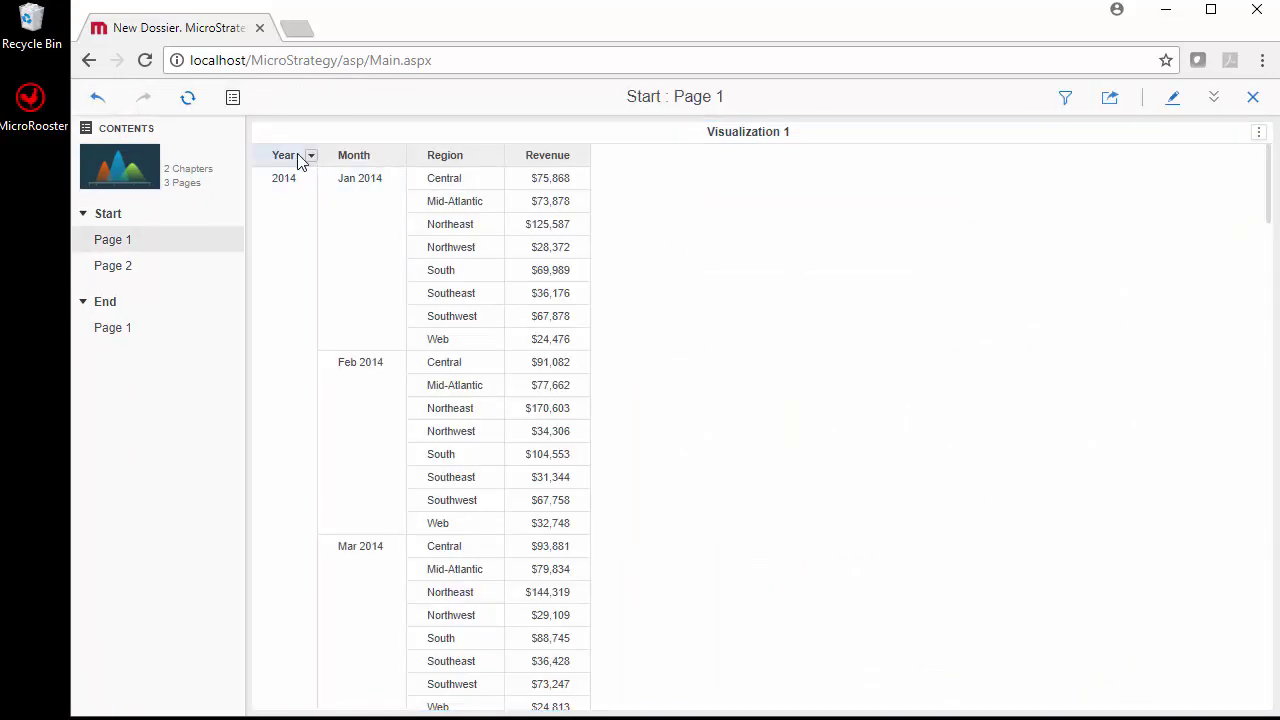
scroll(280, 316, down, 10)
click(280, 316)
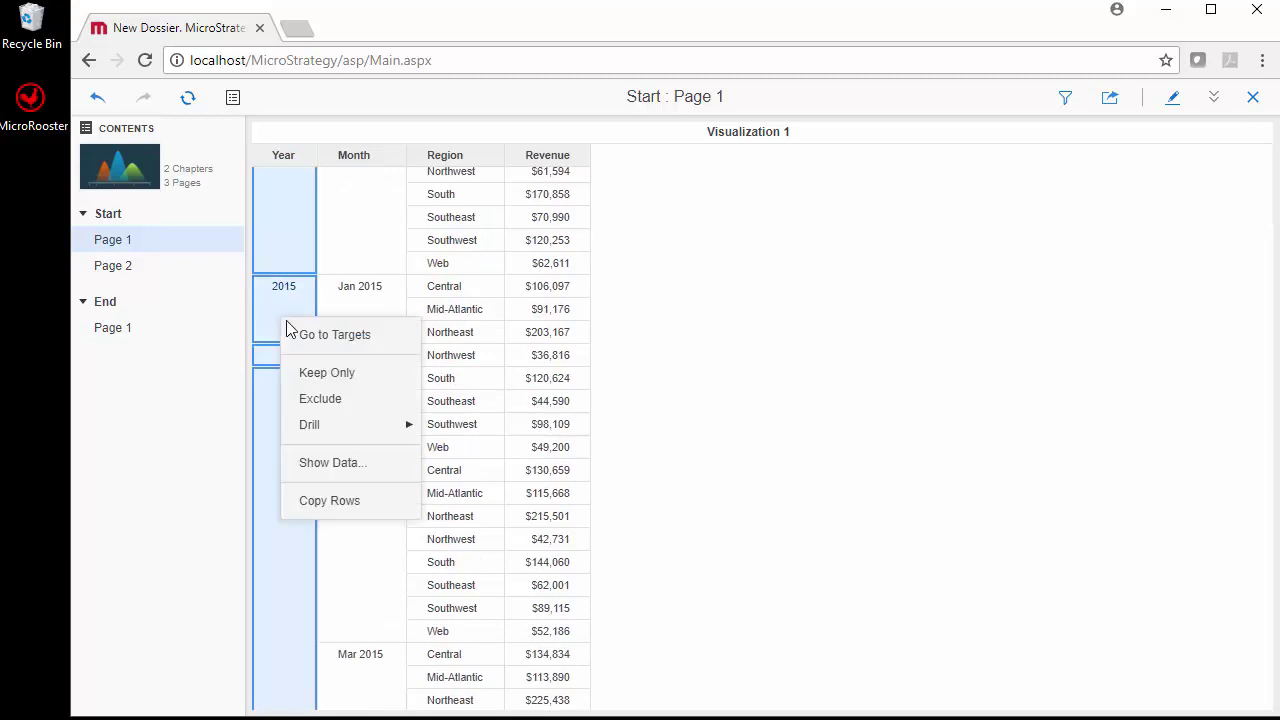
click(313, 341)
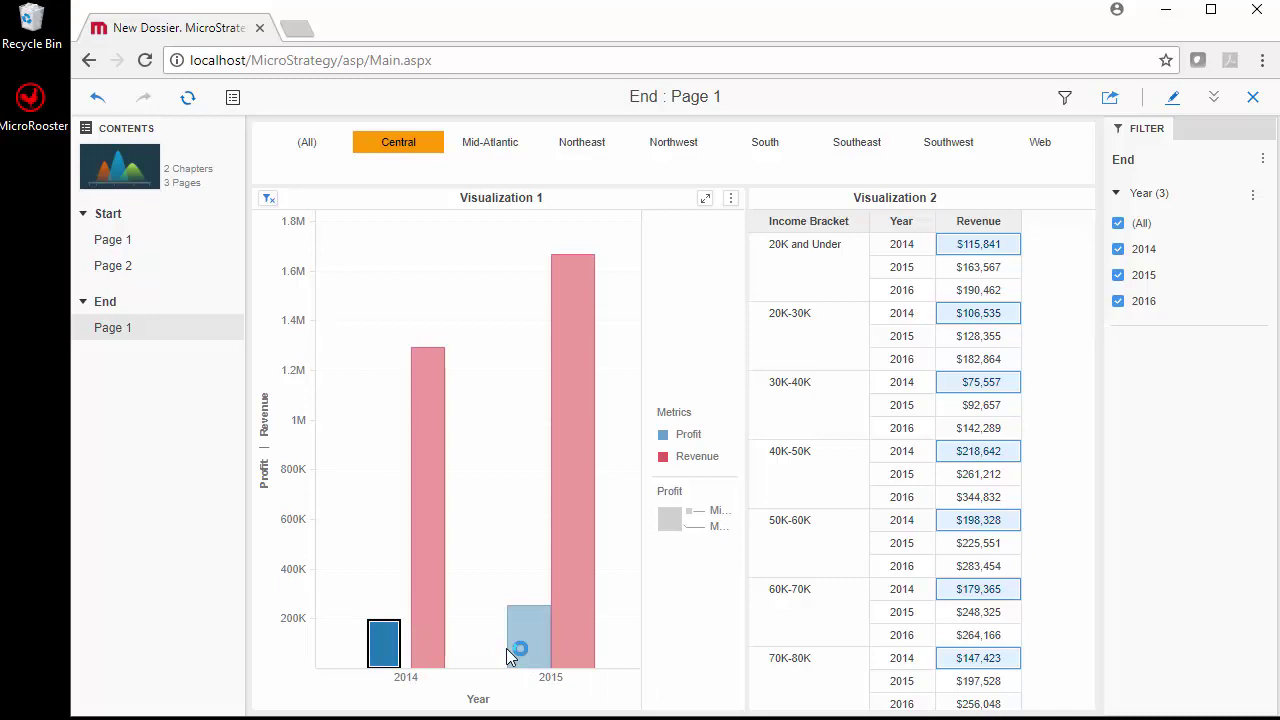
click(384, 628)
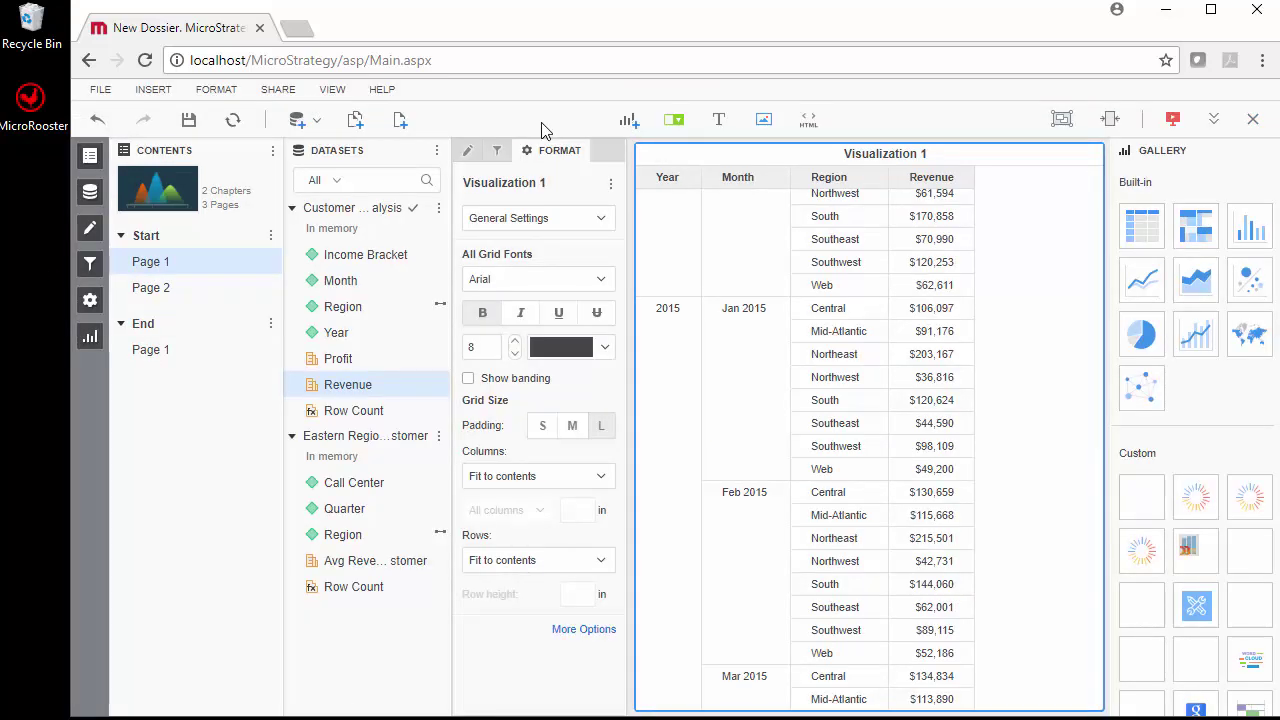
Add a visualization filter to the Start chapter with Year across and Region down.
click(498, 150)
click(611, 183)
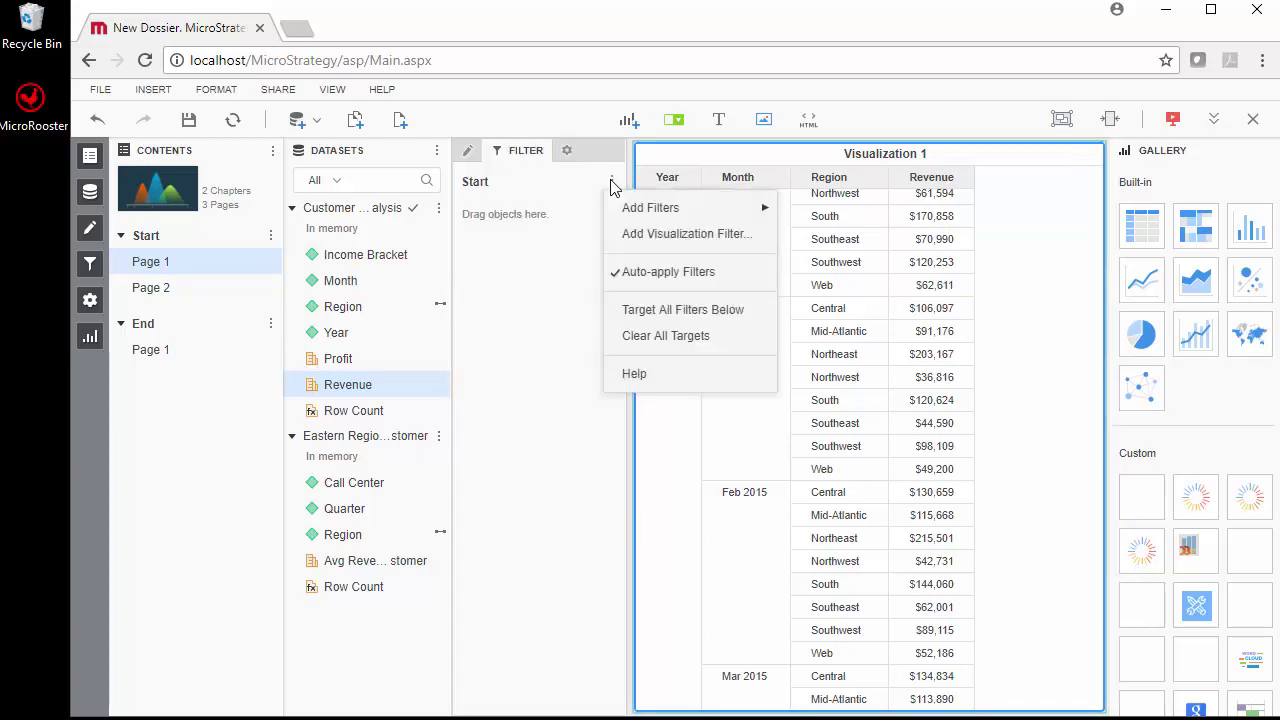
click(667, 236)
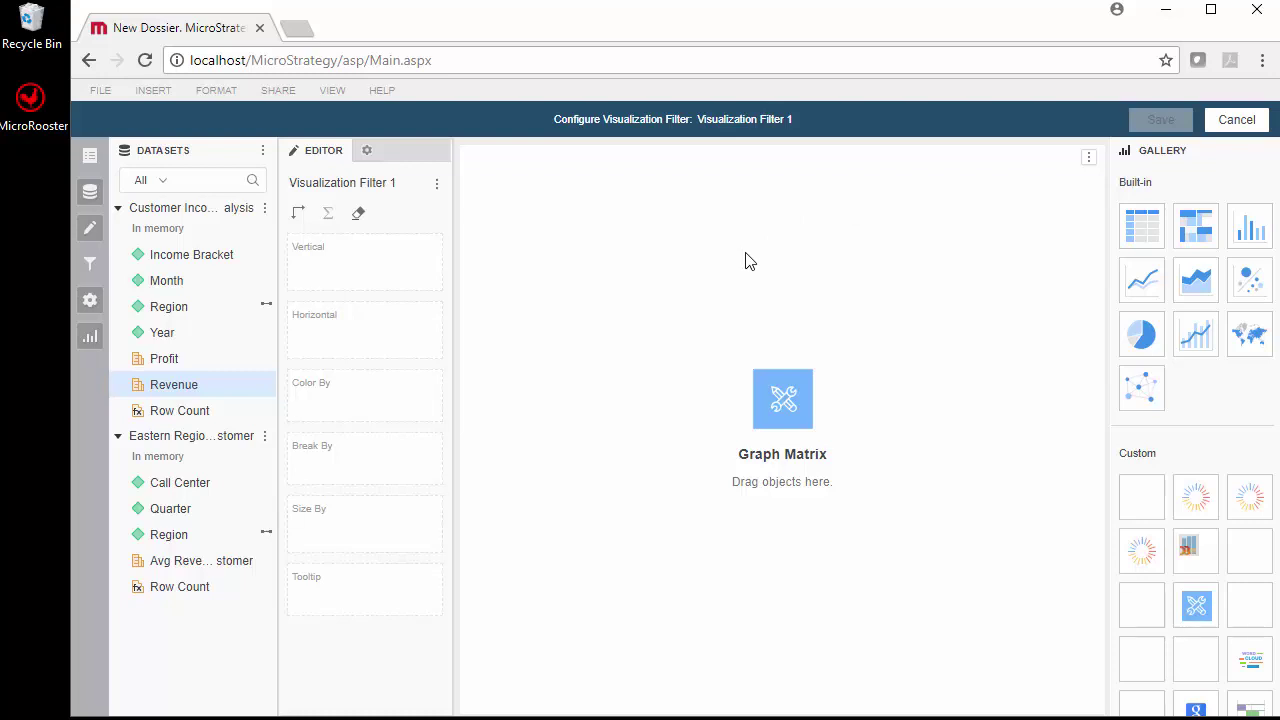
double_click(157, 336)
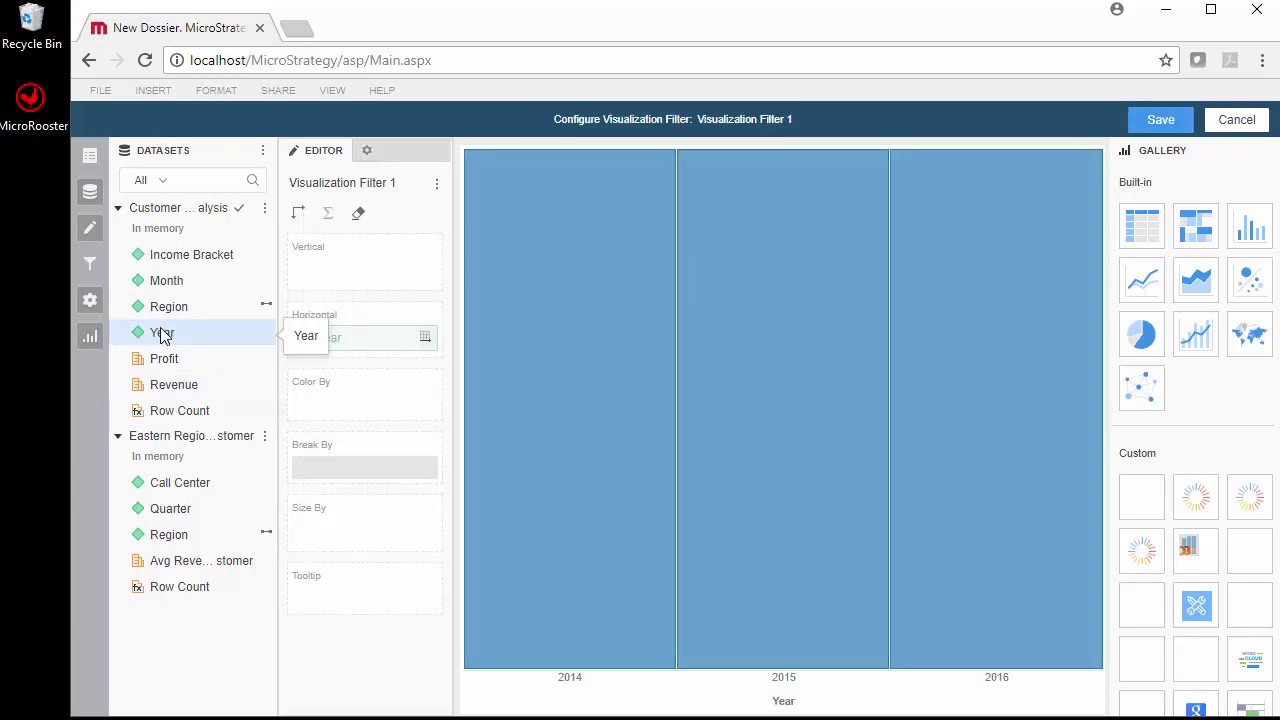
double_click(166, 312)
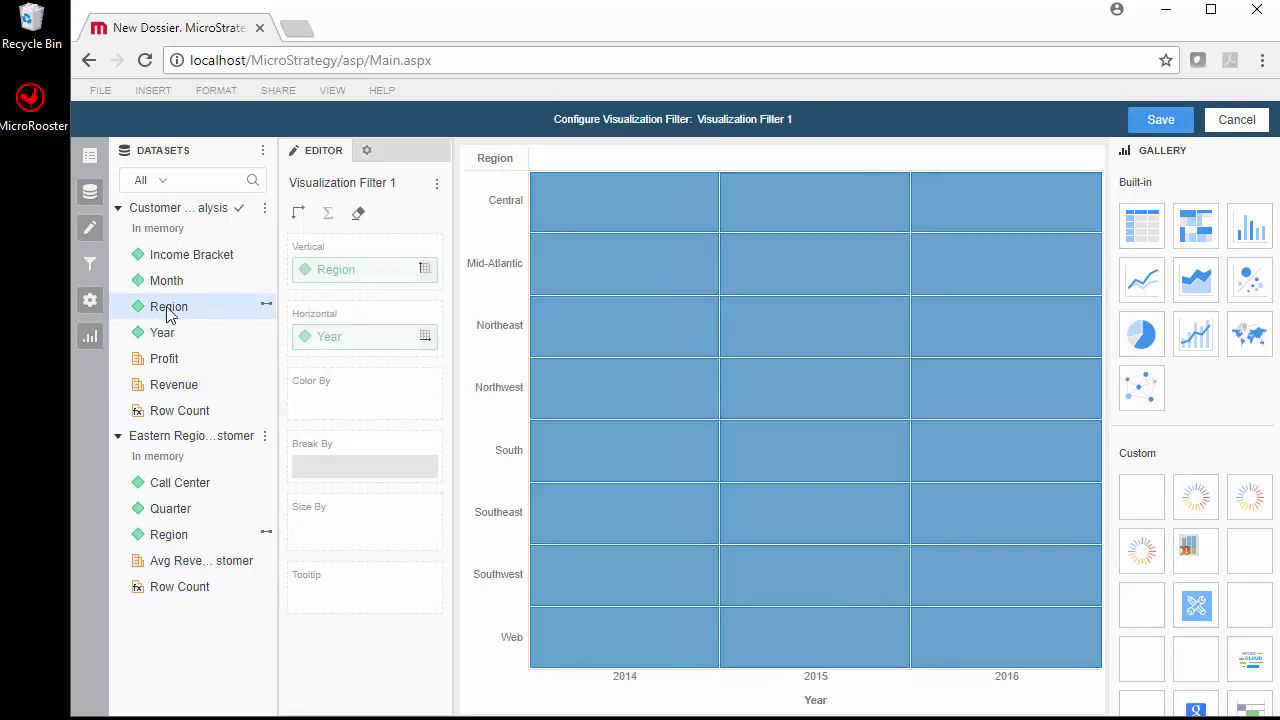
Browse the filter visual's format categories, then return to its data fields.
click(367, 150)
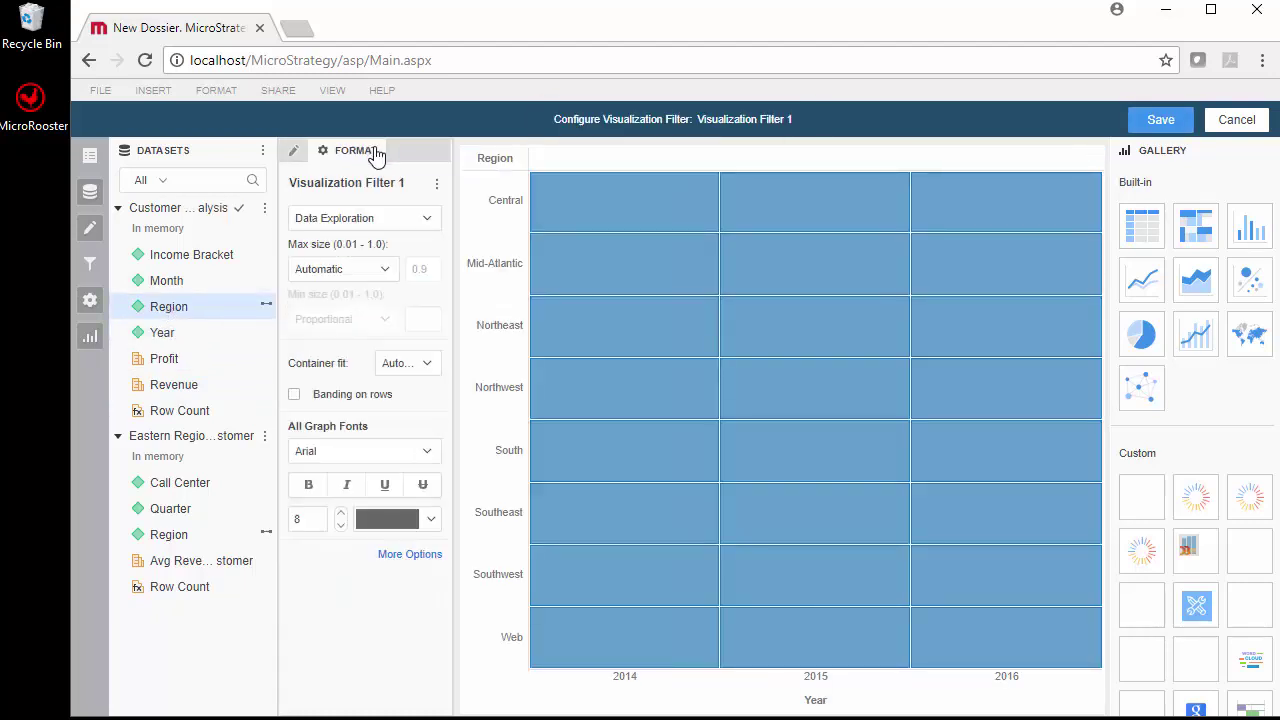
click(414, 220)
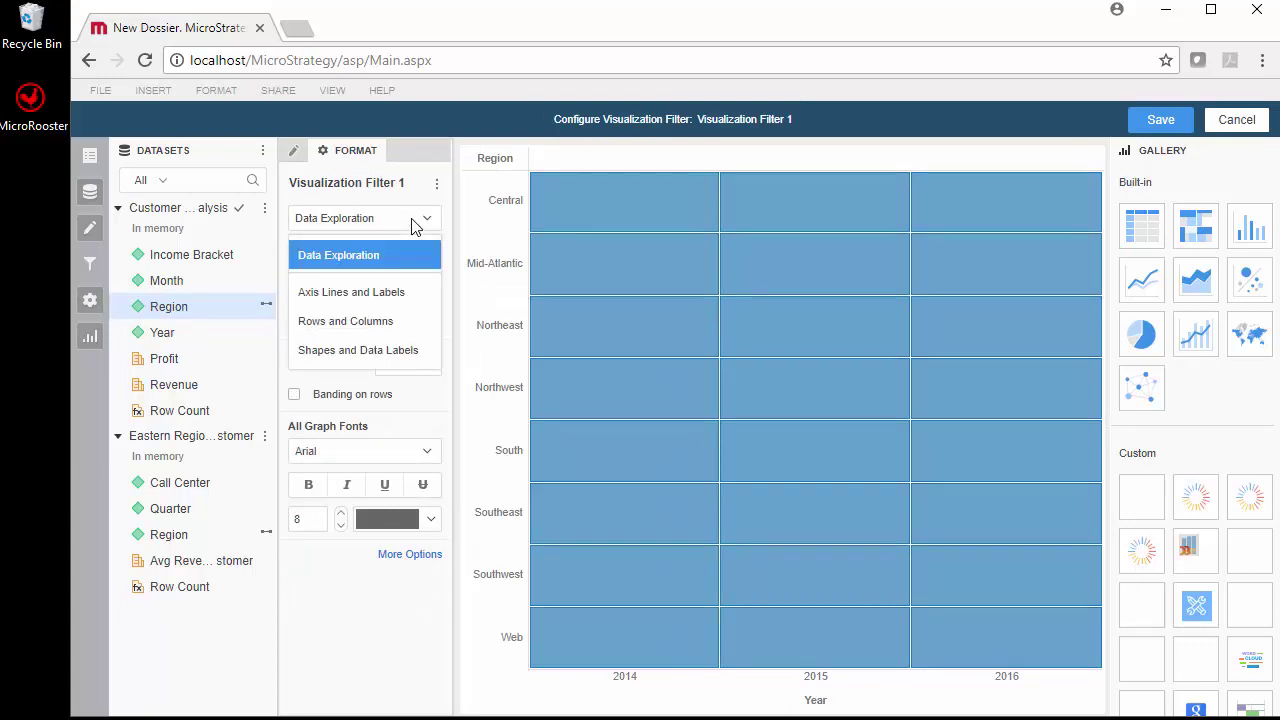
click(414, 220)
click(414, 220)
click(294, 152)
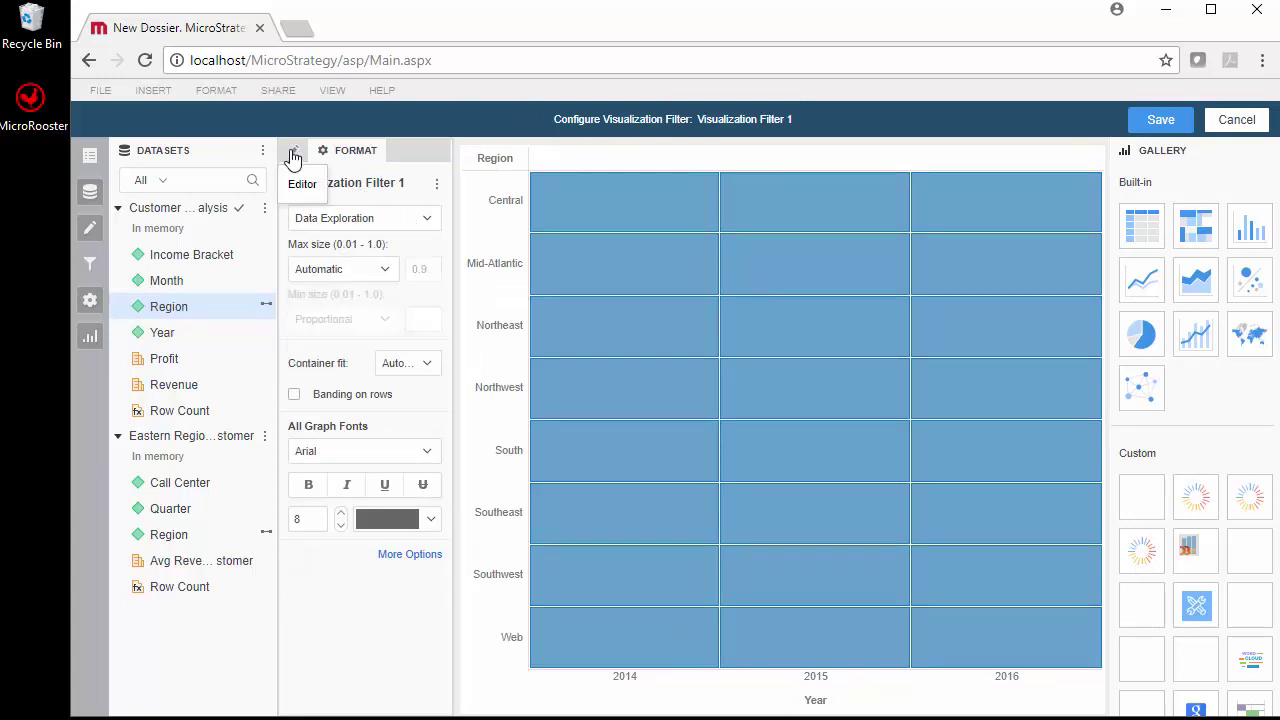
click(294, 152)
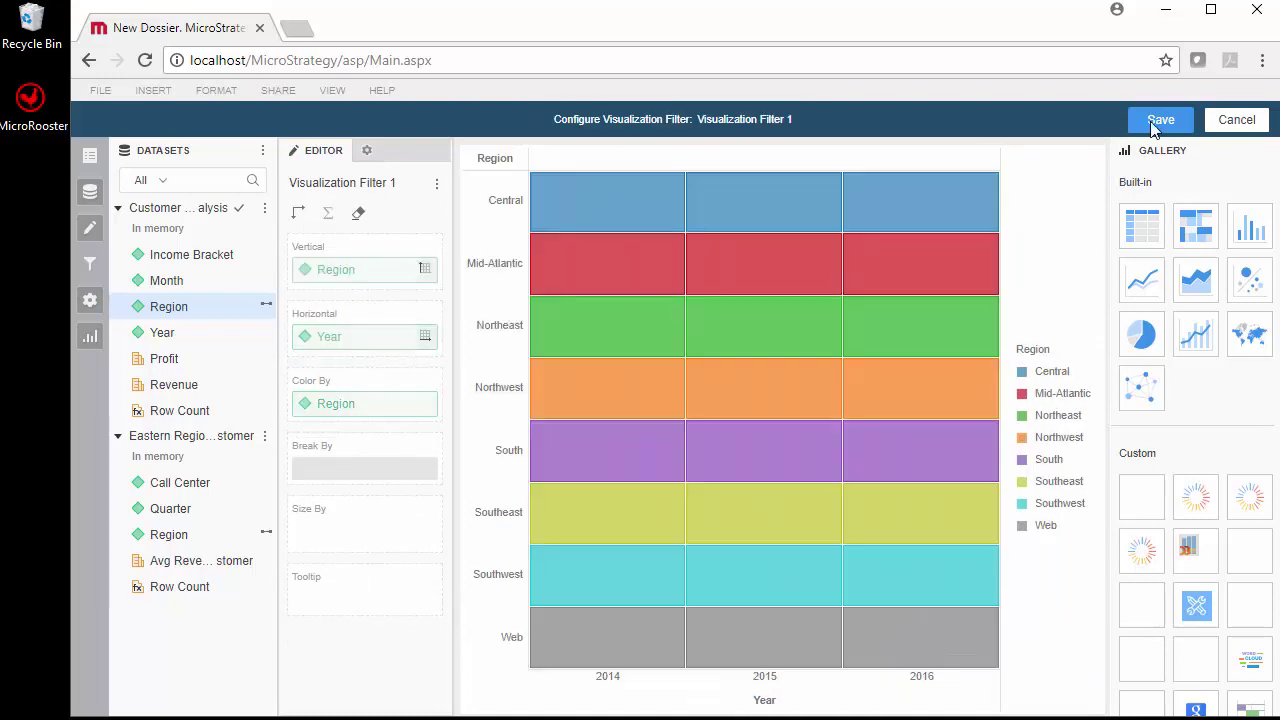
Finish the visualization filter and switch the dossier to presentation mode.
click(1160, 119)
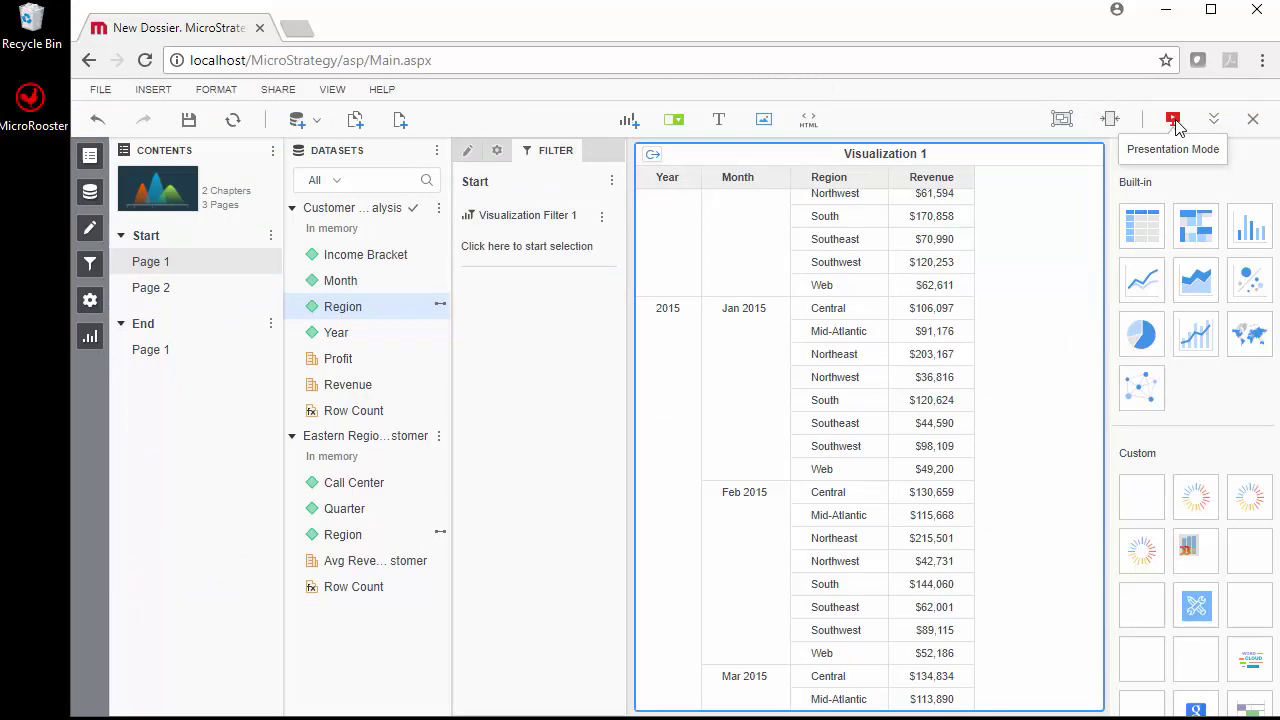
click(1175, 119)
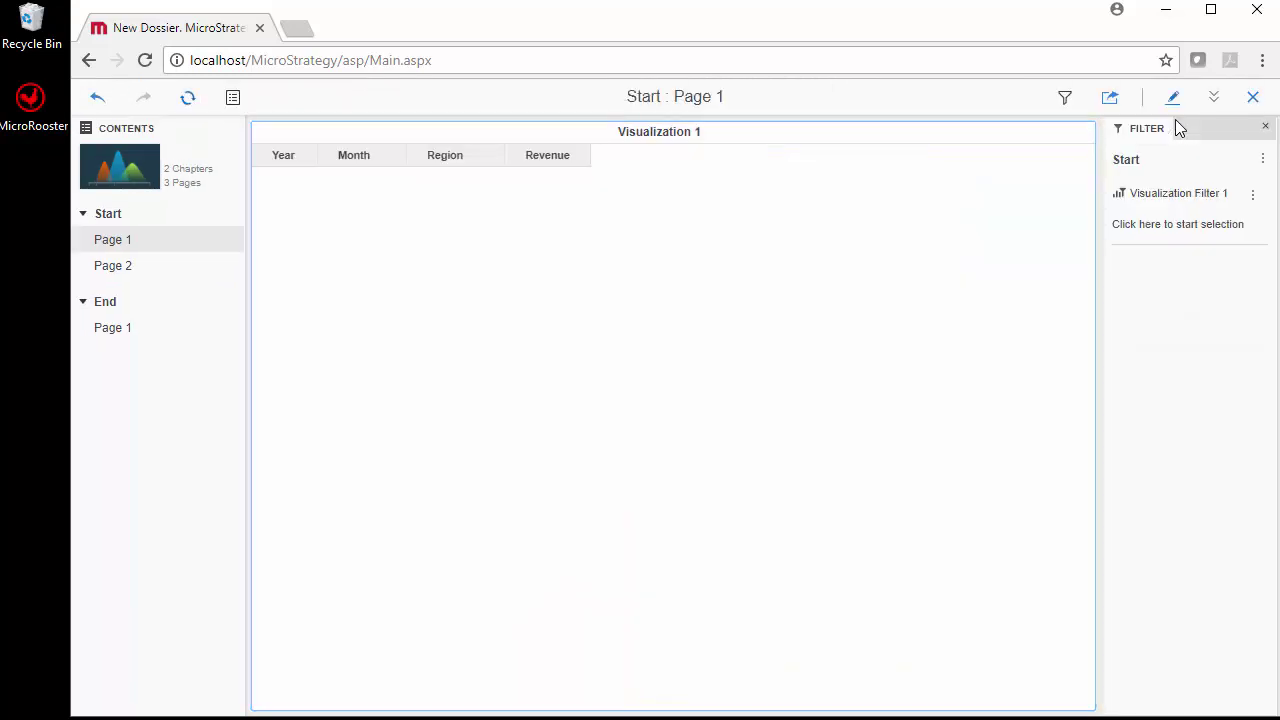
click(1066, 100)
click(1066, 100)
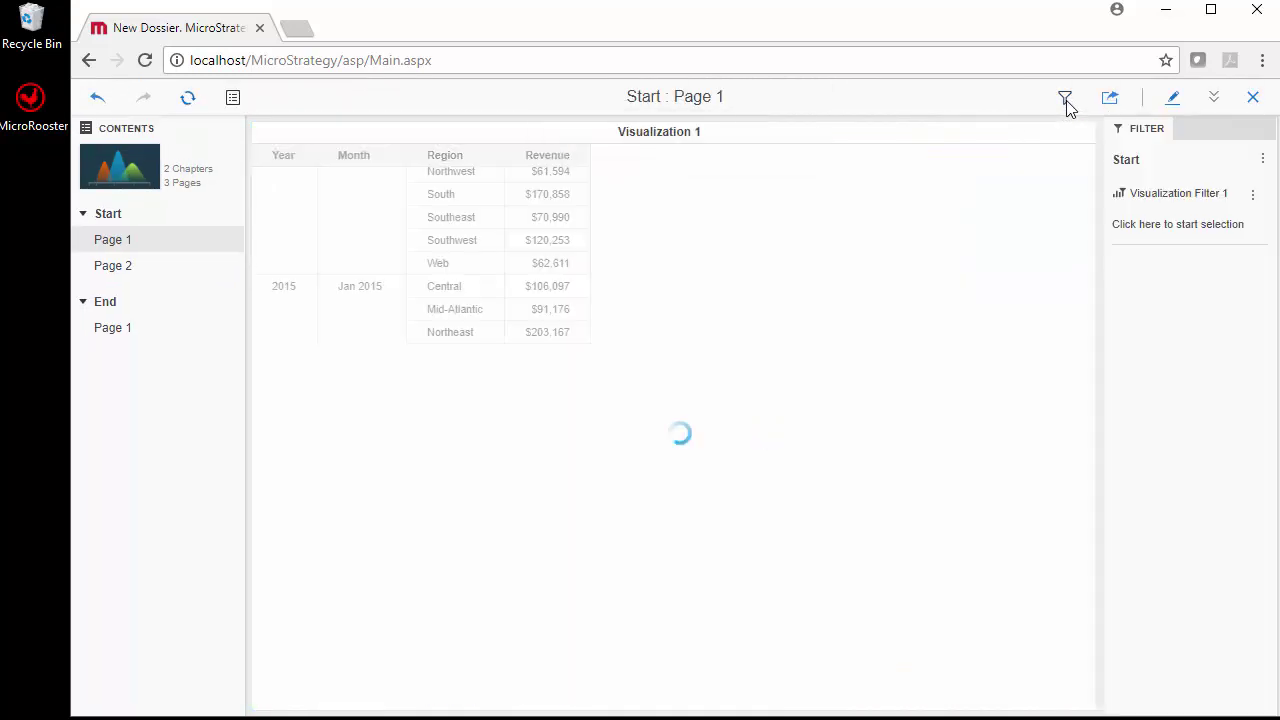
Filter to Central, Mid-Atlantic and Northeast for 2014 and 2015 in the filter chart.
click(1175, 227)
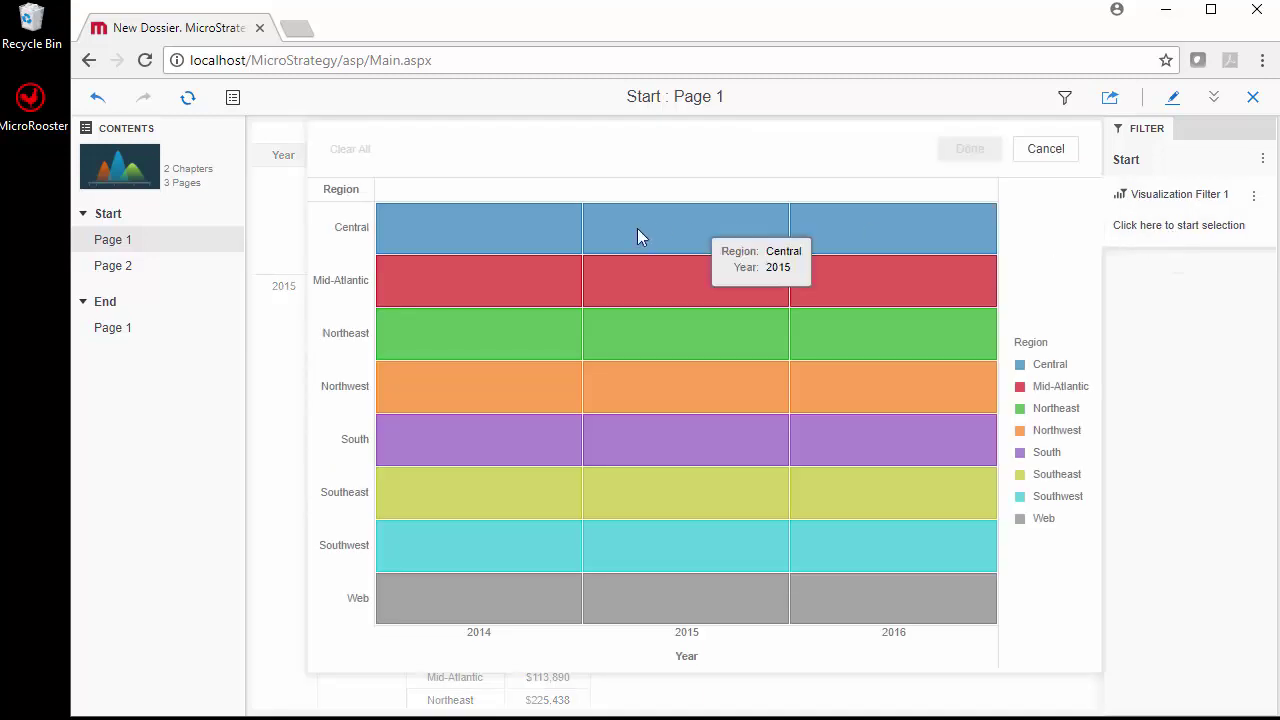
click(420, 230)
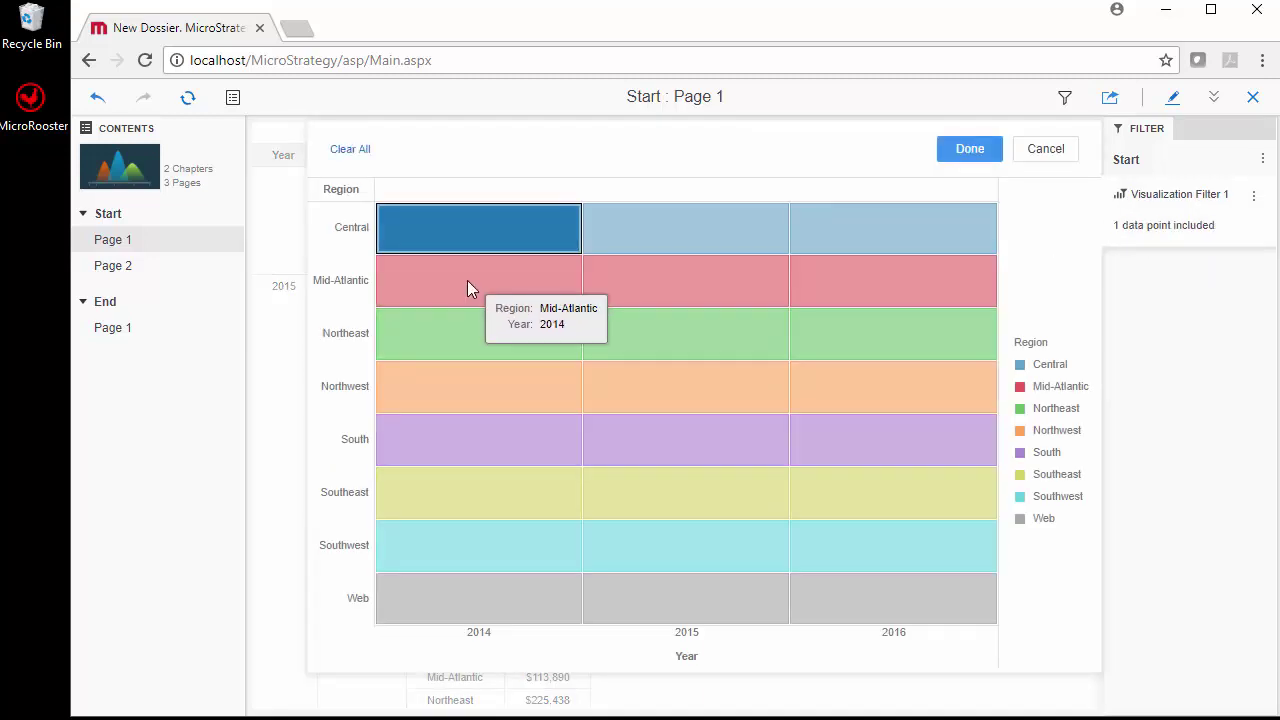
click(466, 285)
click(451, 327)
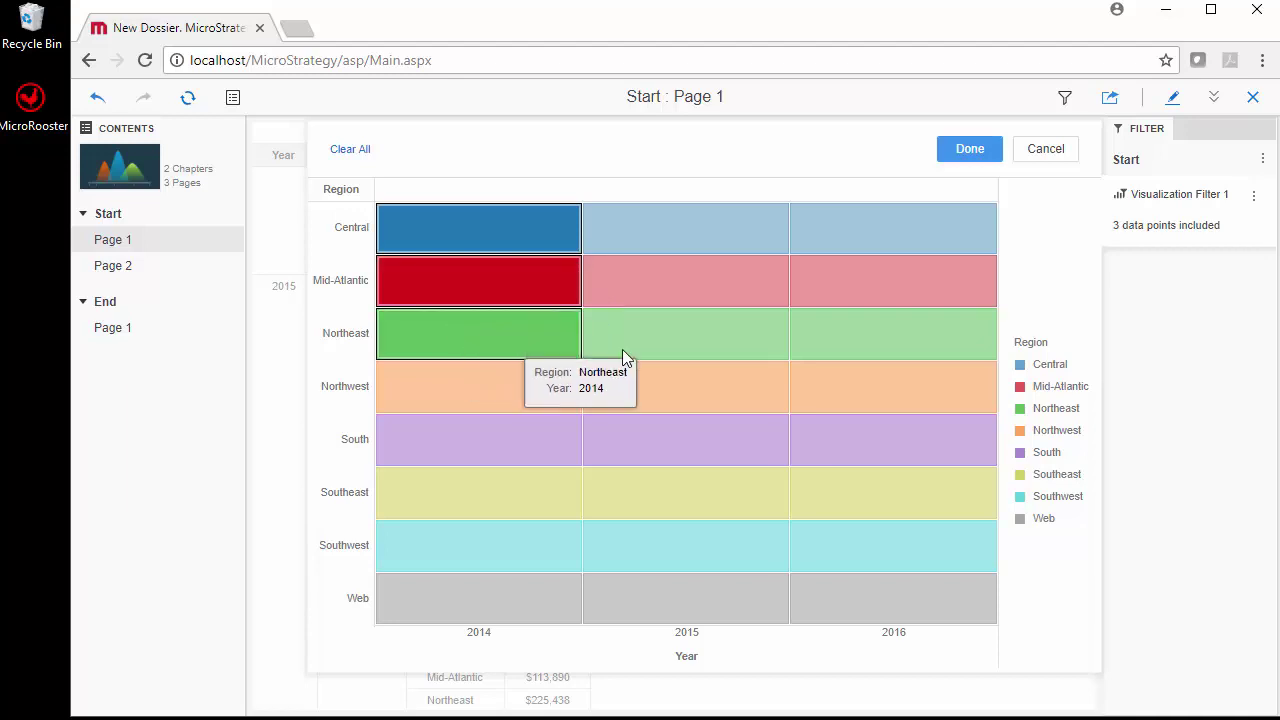
click(709, 337)
click(710, 289)
click(692, 238)
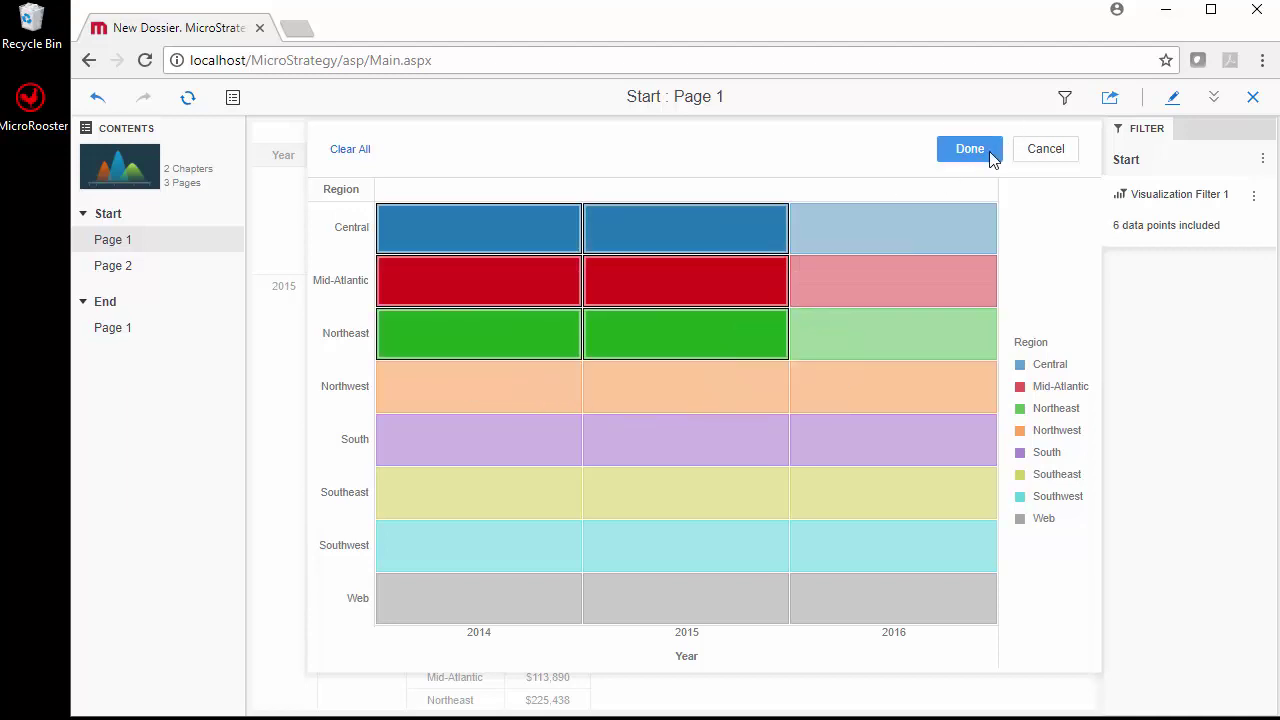
click(969, 149)
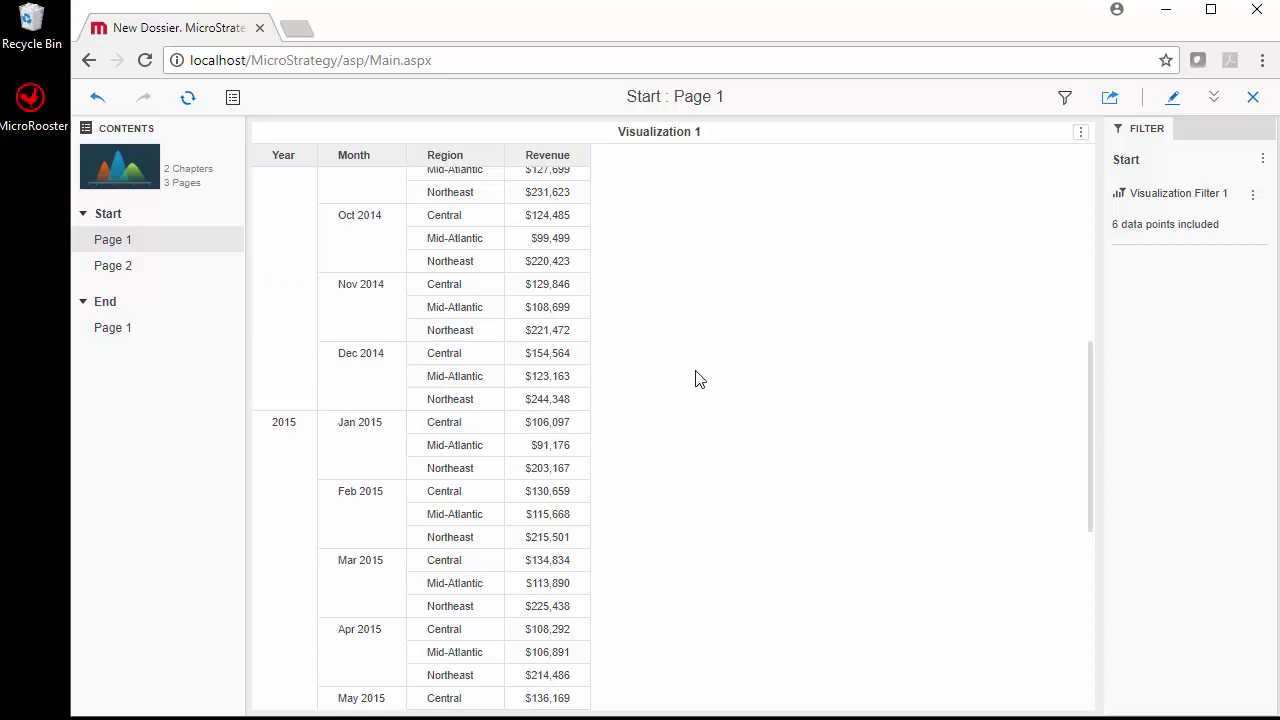
Unset Visualization Filter 1 so every region is listed again.
scroll(698, 379, up, 6)
click(1253, 194)
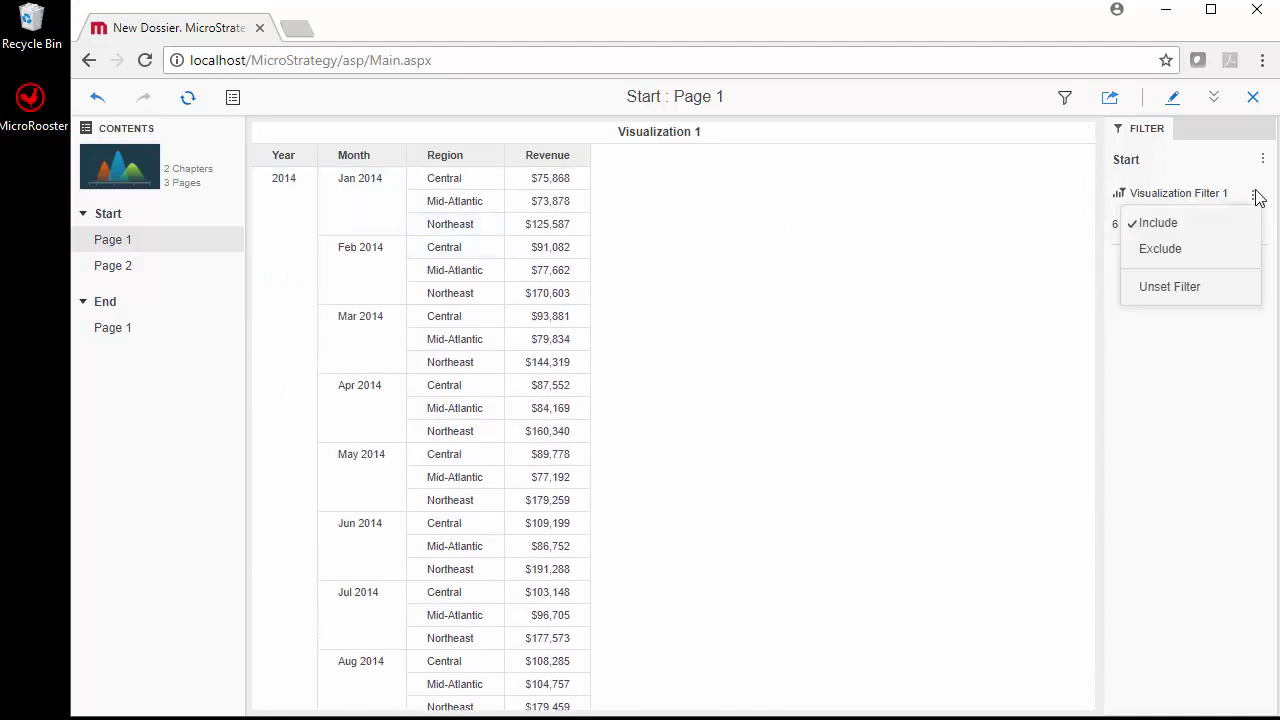
click(1186, 288)
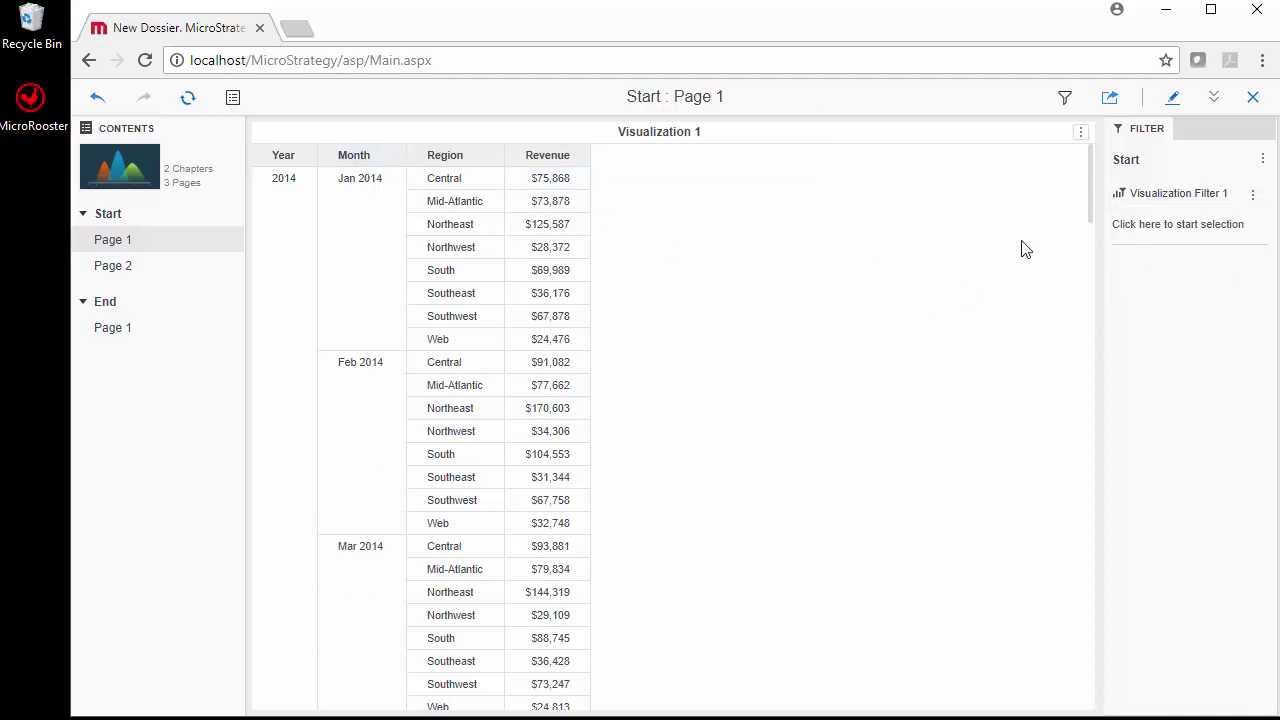
Filter the chart to Central and Mid-Atlantic for 2014 and 2015.
click(288, 188)
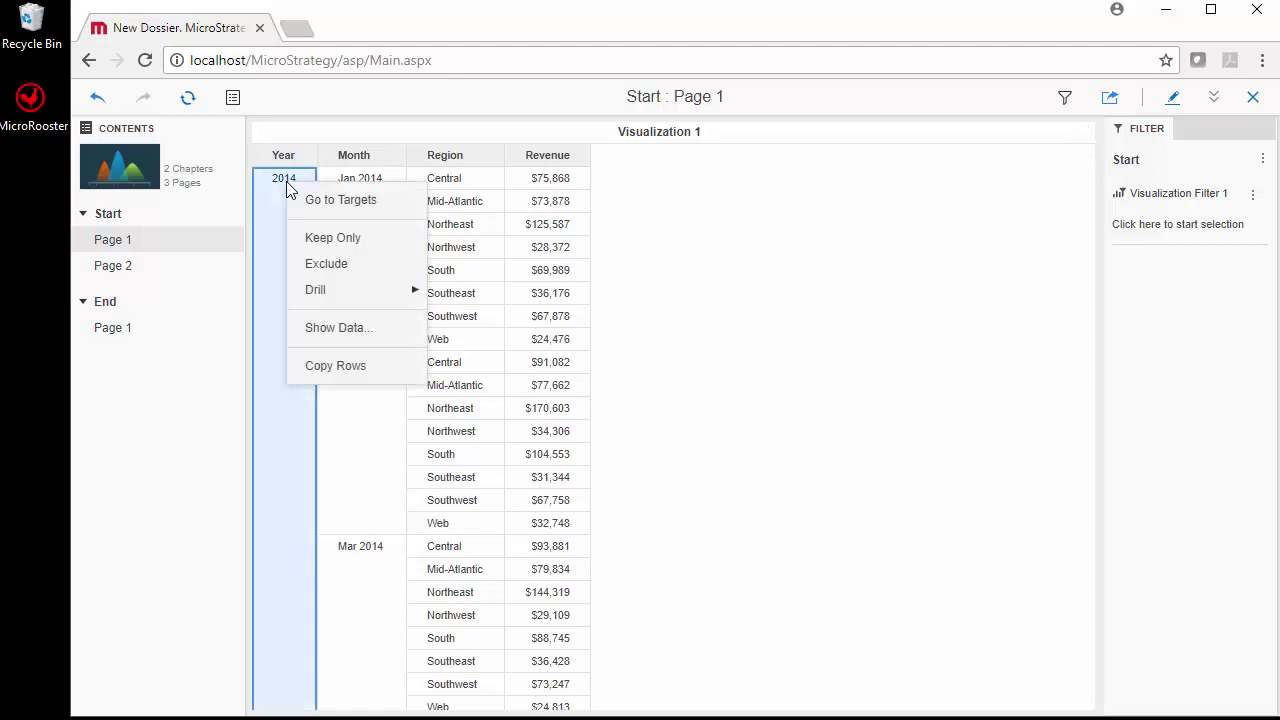
click(1240, 232)
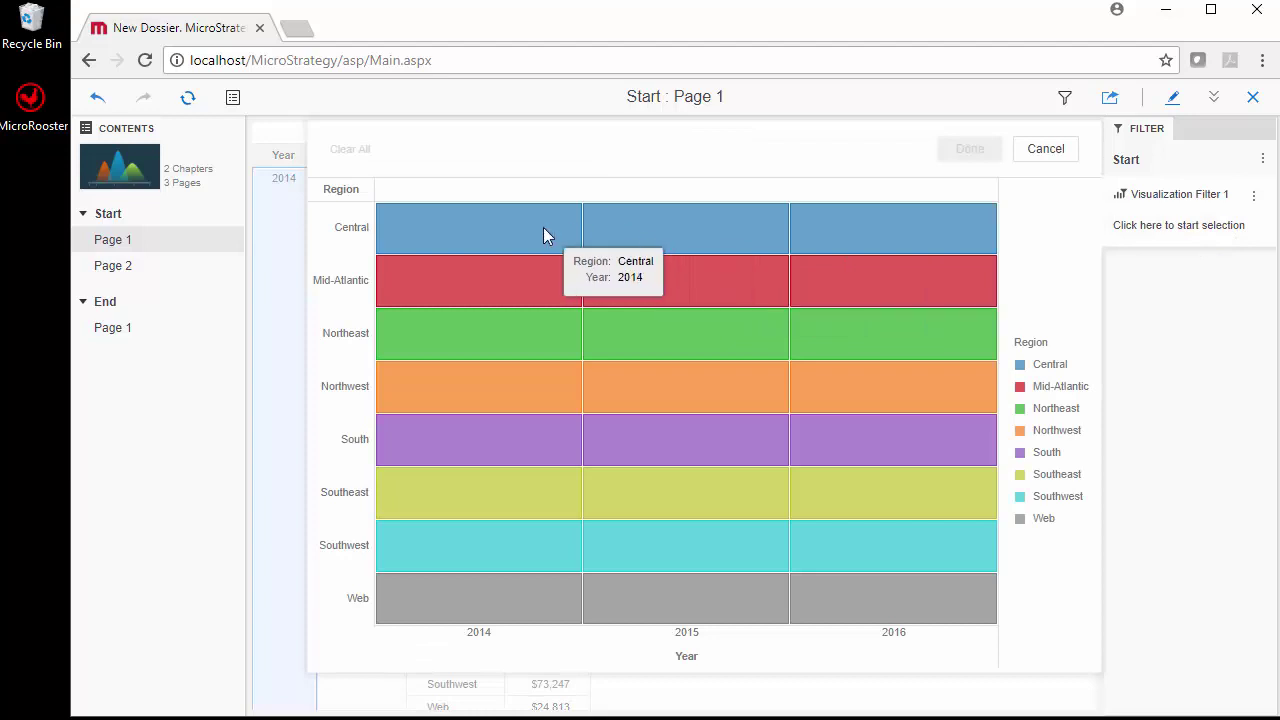
drag(546, 234, 534, 277)
drag(713, 284, 691, 246)
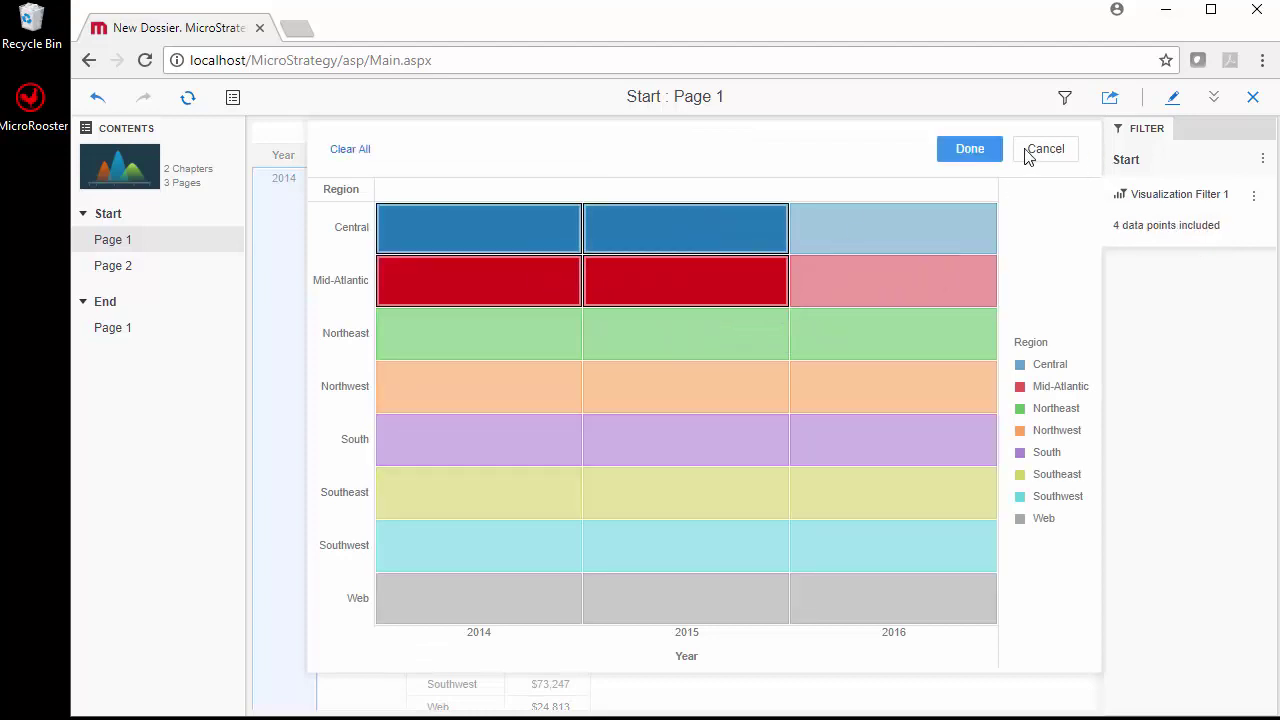
click(966, 155)
scroll(424, 458, down, 5)
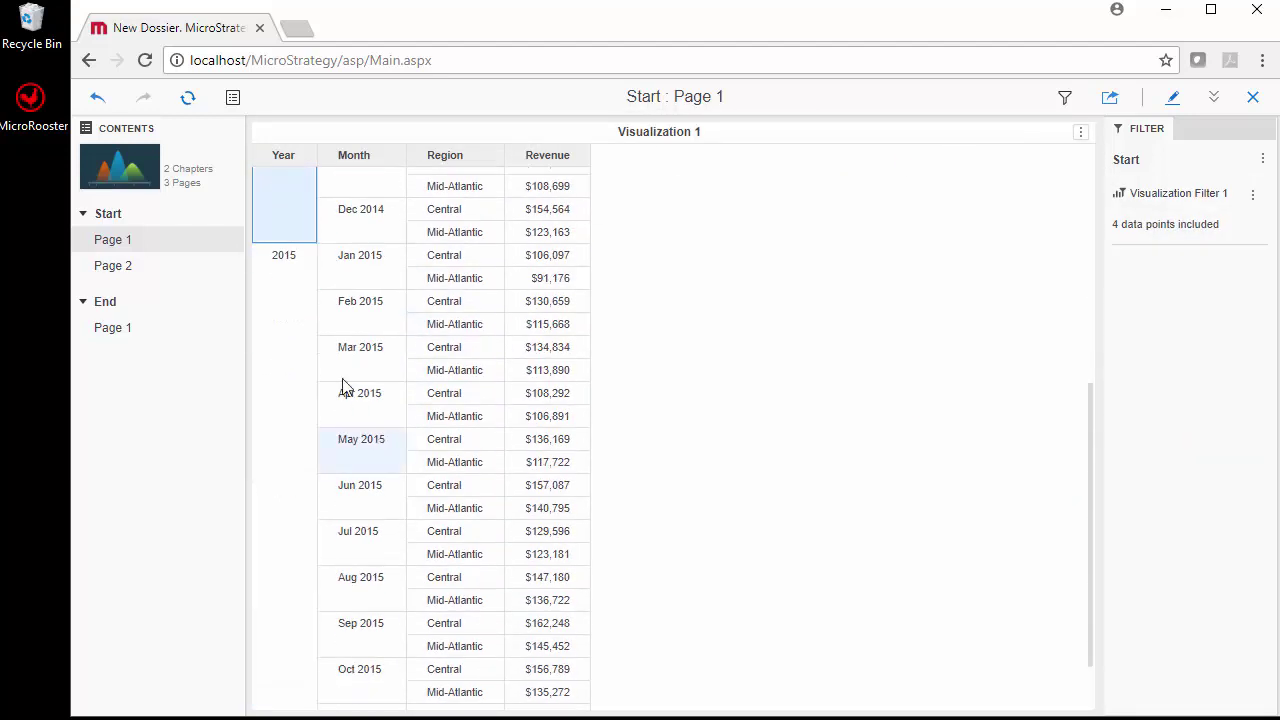
Jump from 2015 to its target page and clear all year filtering on Visualization 1.
right_click(296, 334)
click(350, 350)
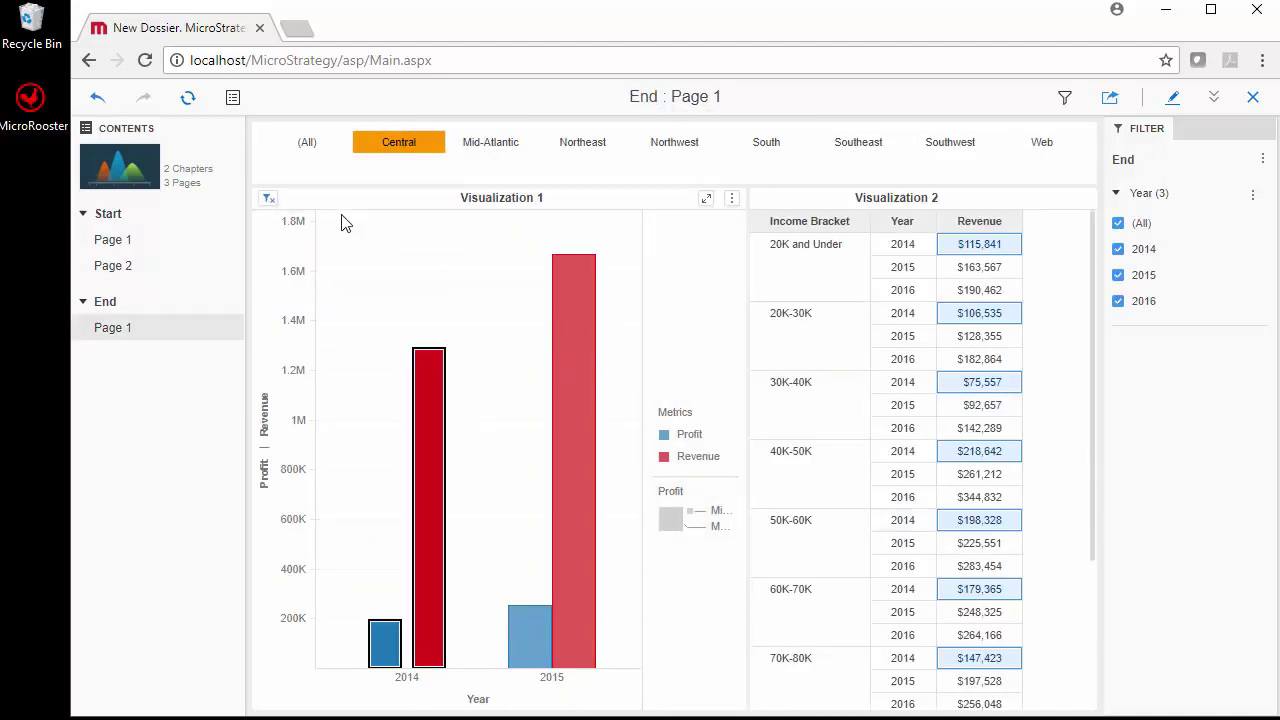
click(266, 202)
click(297, 238)
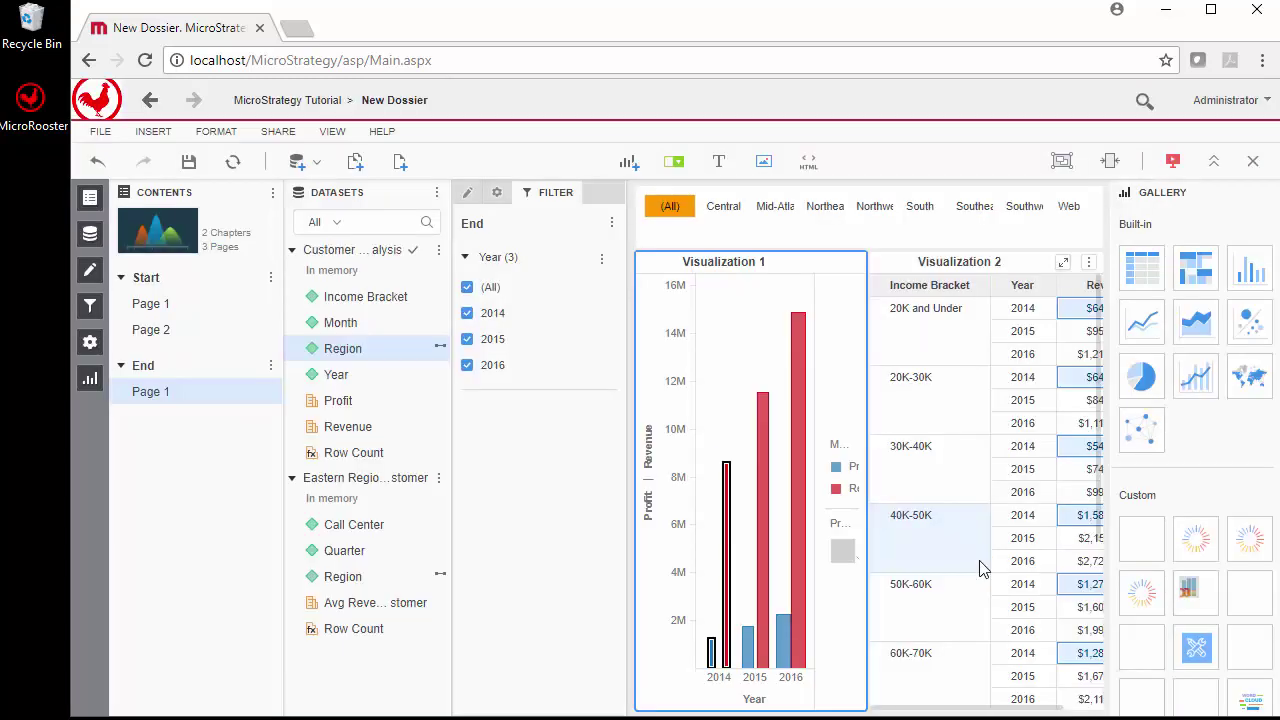
Compare the page's responsive preview with the full layout several times.
click(1110, 162)
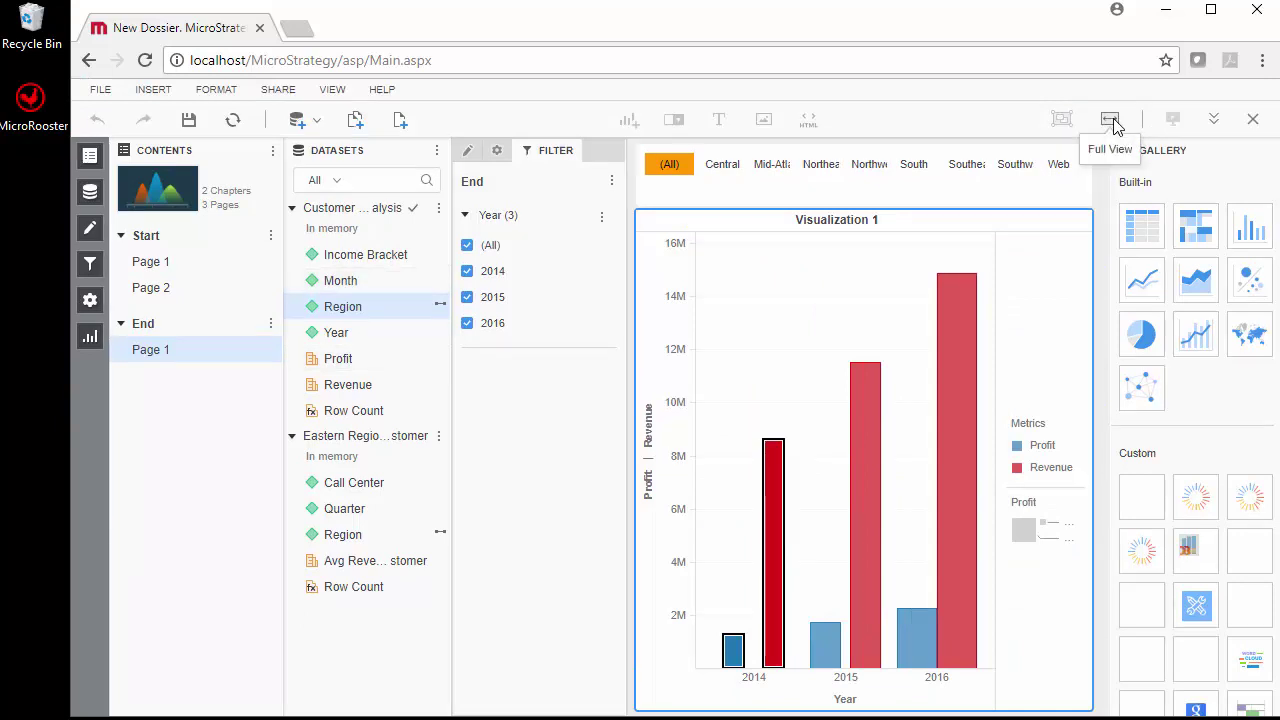
click(1114, 119)
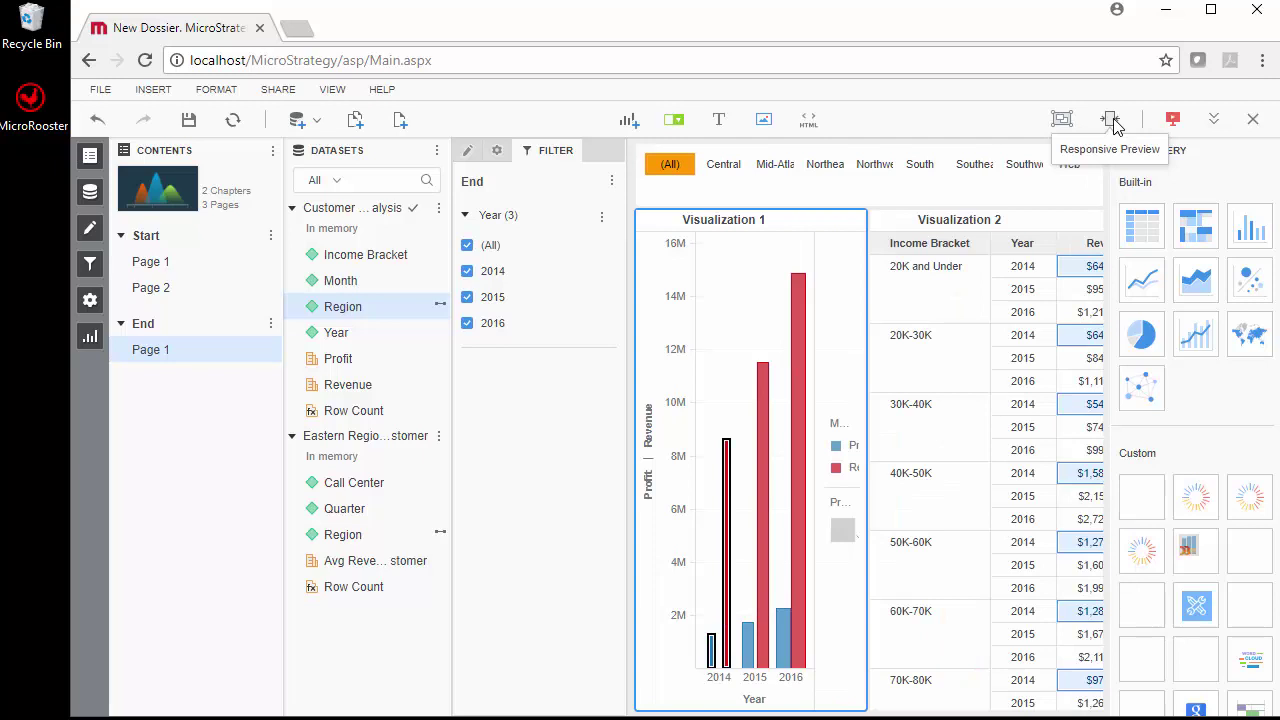
click(1111, 120)
click(1111, 120)
click(1112, 120)
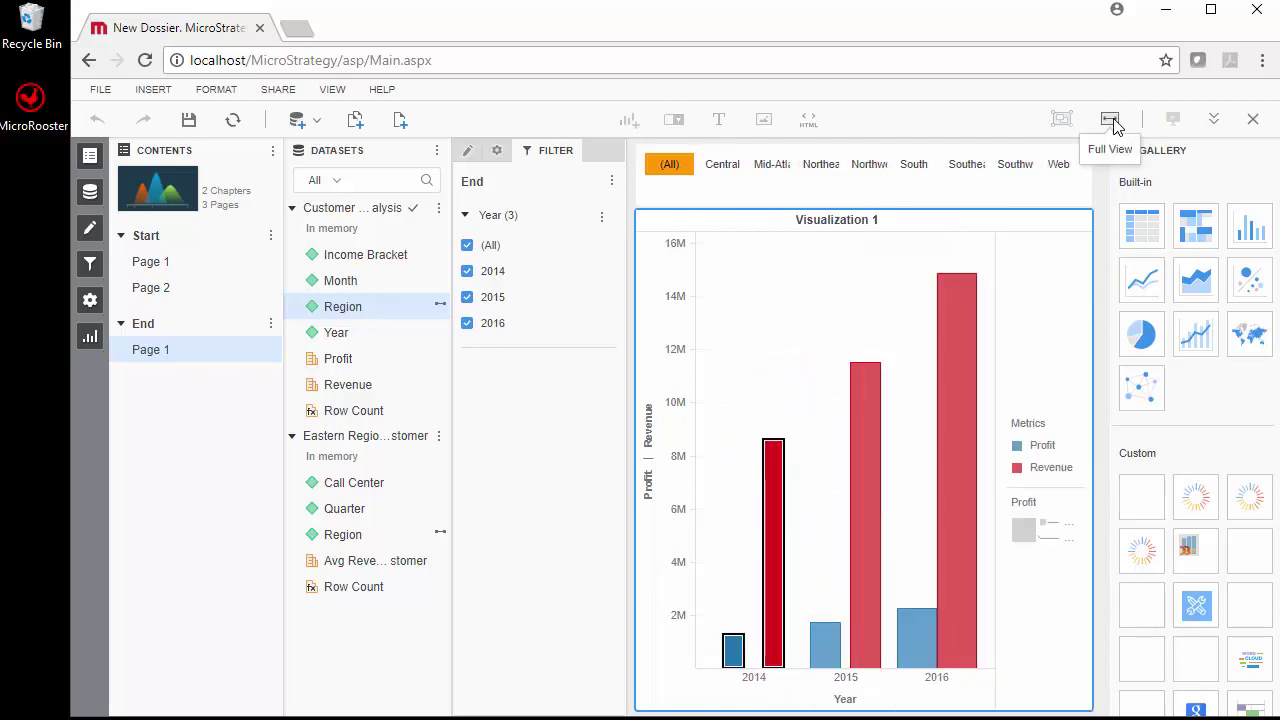
click(1111, 120)
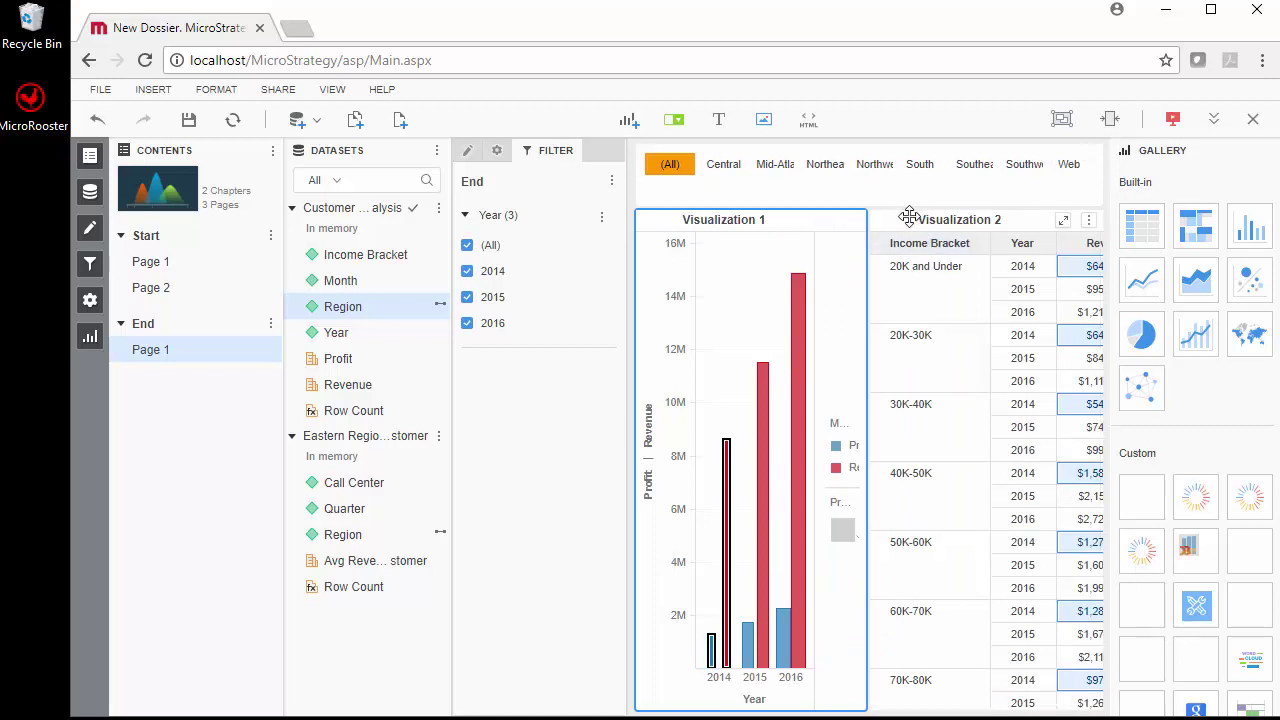
Group Visualization 1 and Visualization 2 in the Responsive View Editor and save.
click(1061, 119)
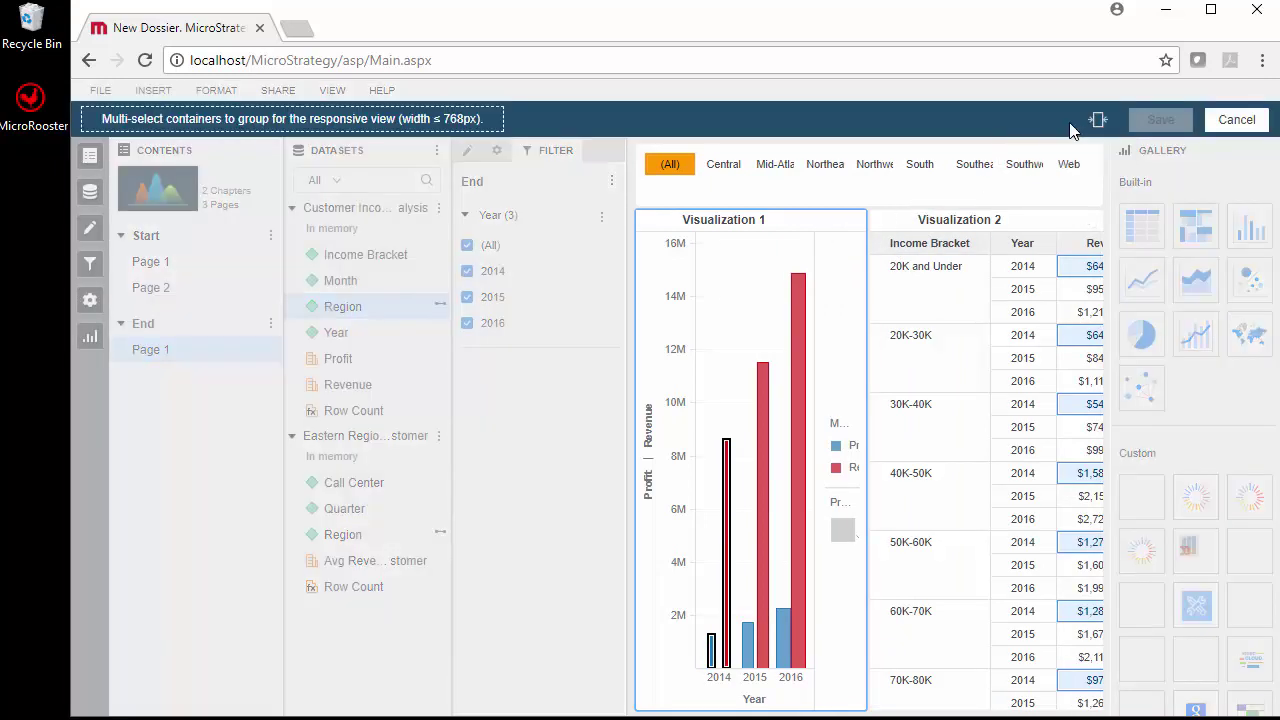
click(850, 218)
ctrl+click(891, 216)
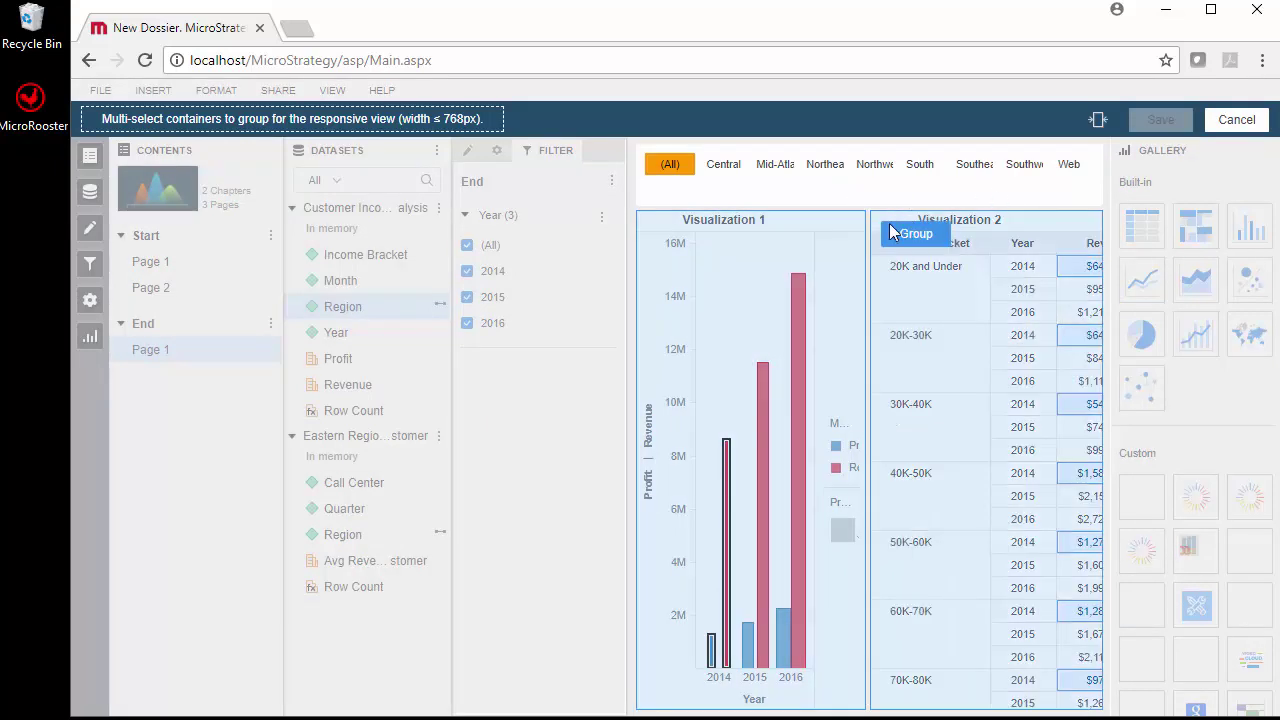
click(908, 236)
click(1157, 119)
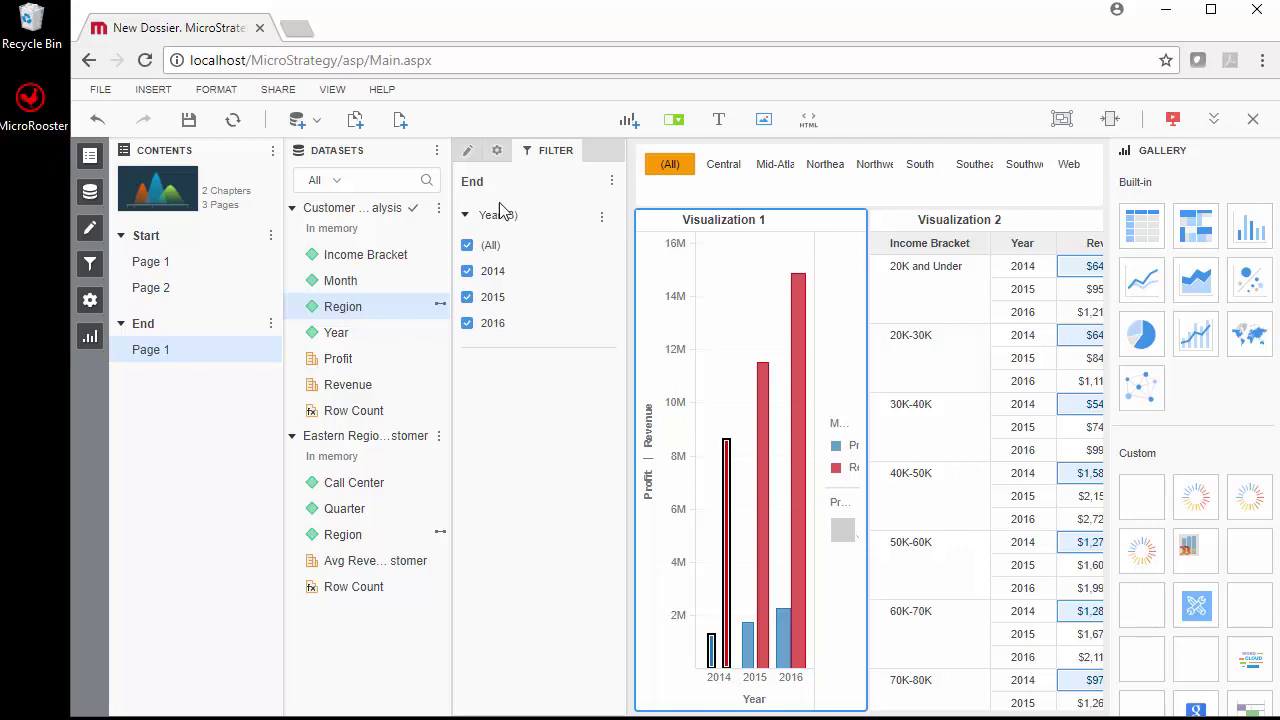
Add the Year attribute from the project's Time objects to a new dataset.
click(437, 152)
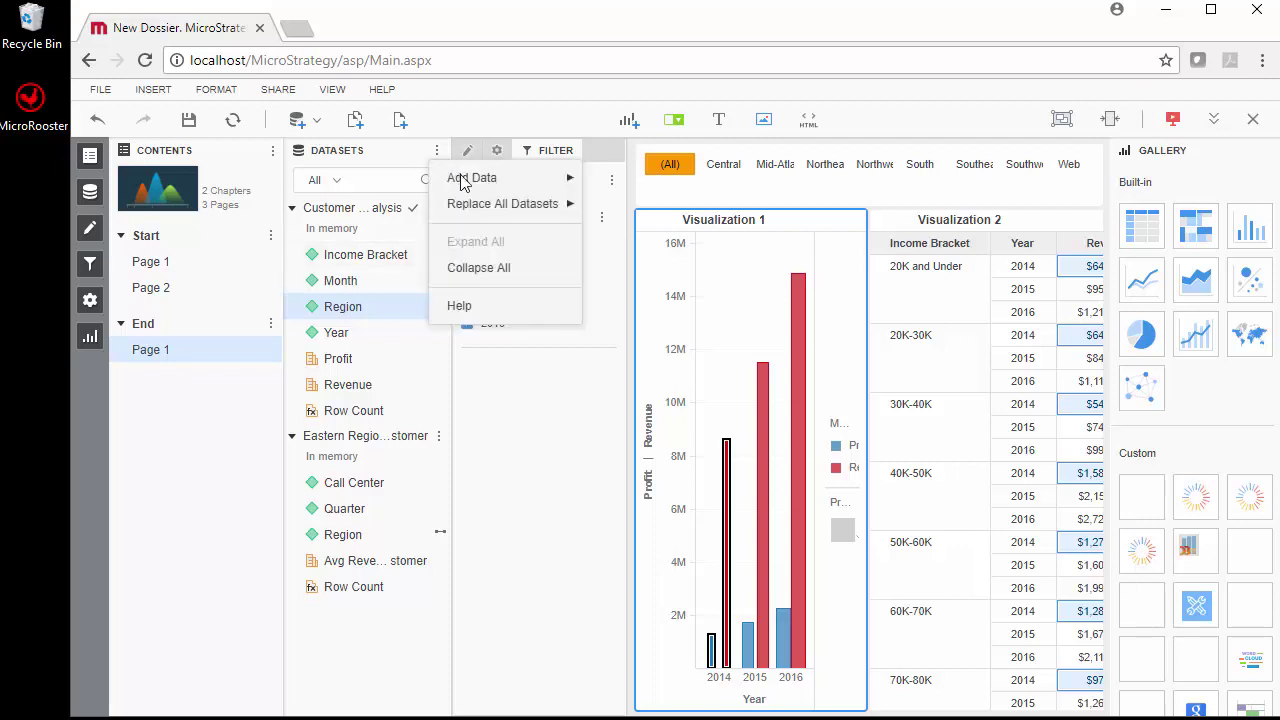
mouse_move(490, 179)
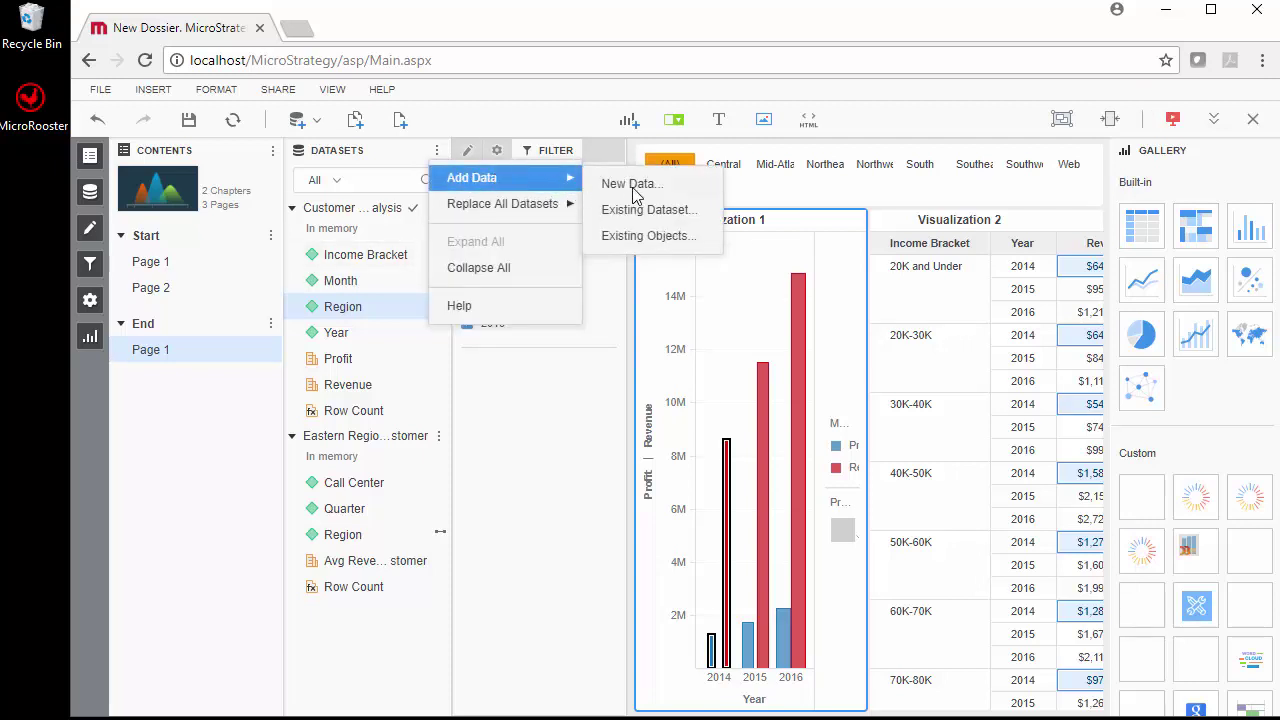
click(642, 238)
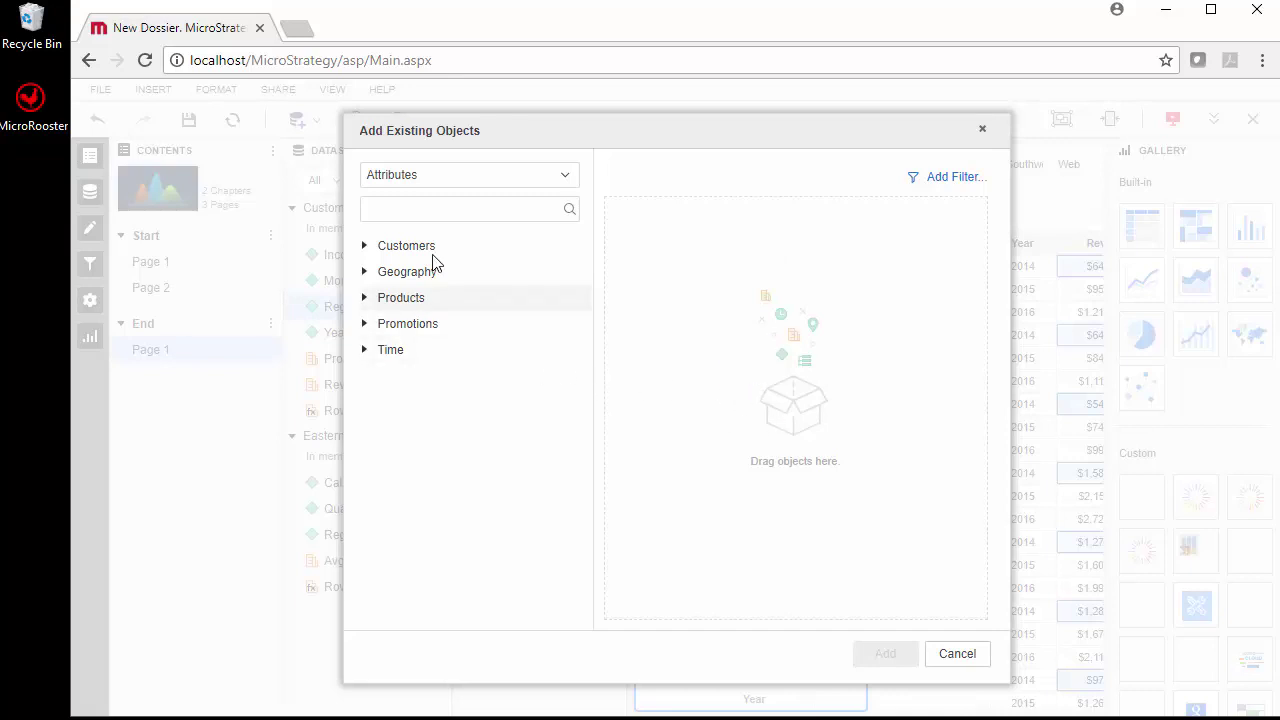
click(365, 350)
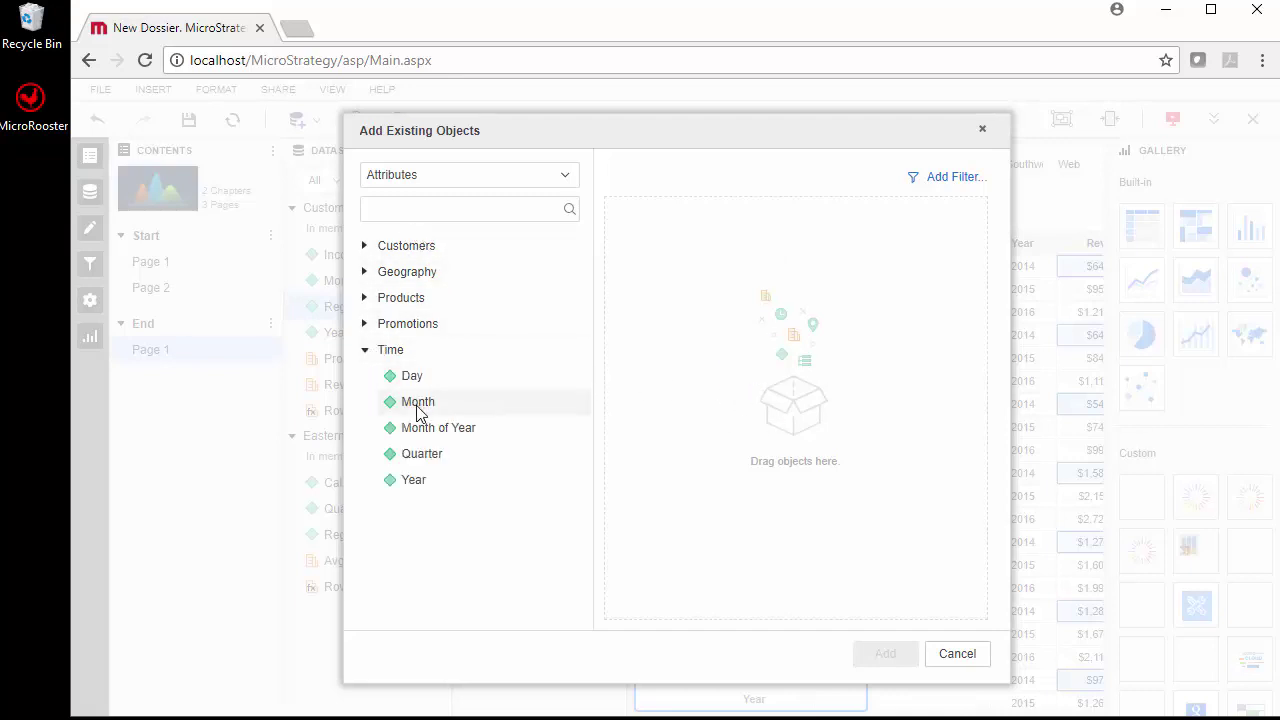
click(418, 481)
double_click(420, 481)
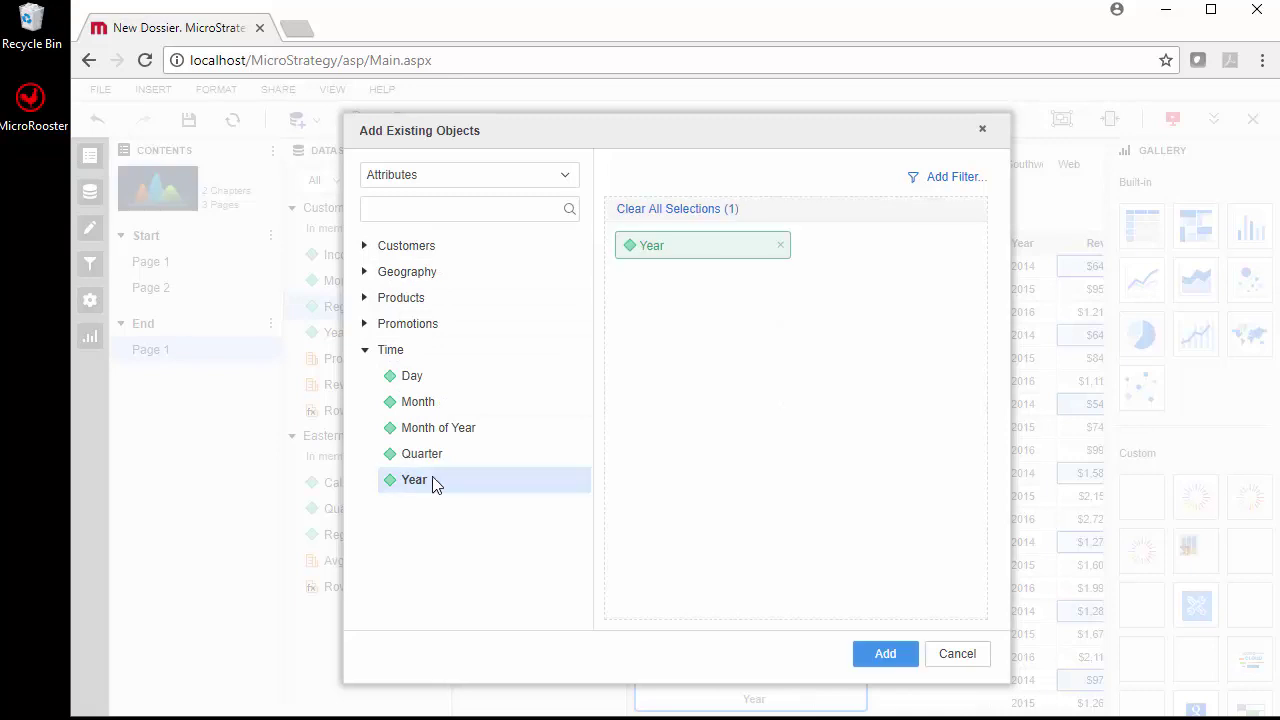
Filter the new data to Year in list 2014, 2015 and save the filter.
click(930, 184)
click(417, 296)
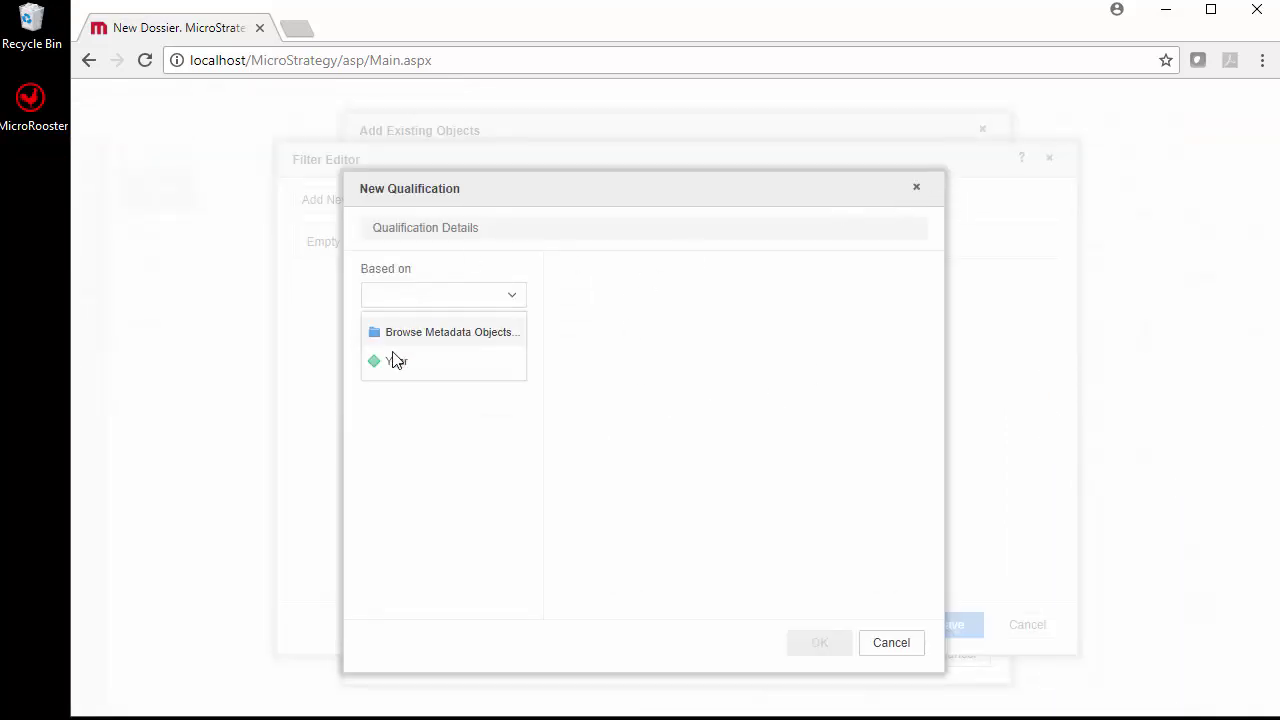
click(422, 362)
click(566, 312)
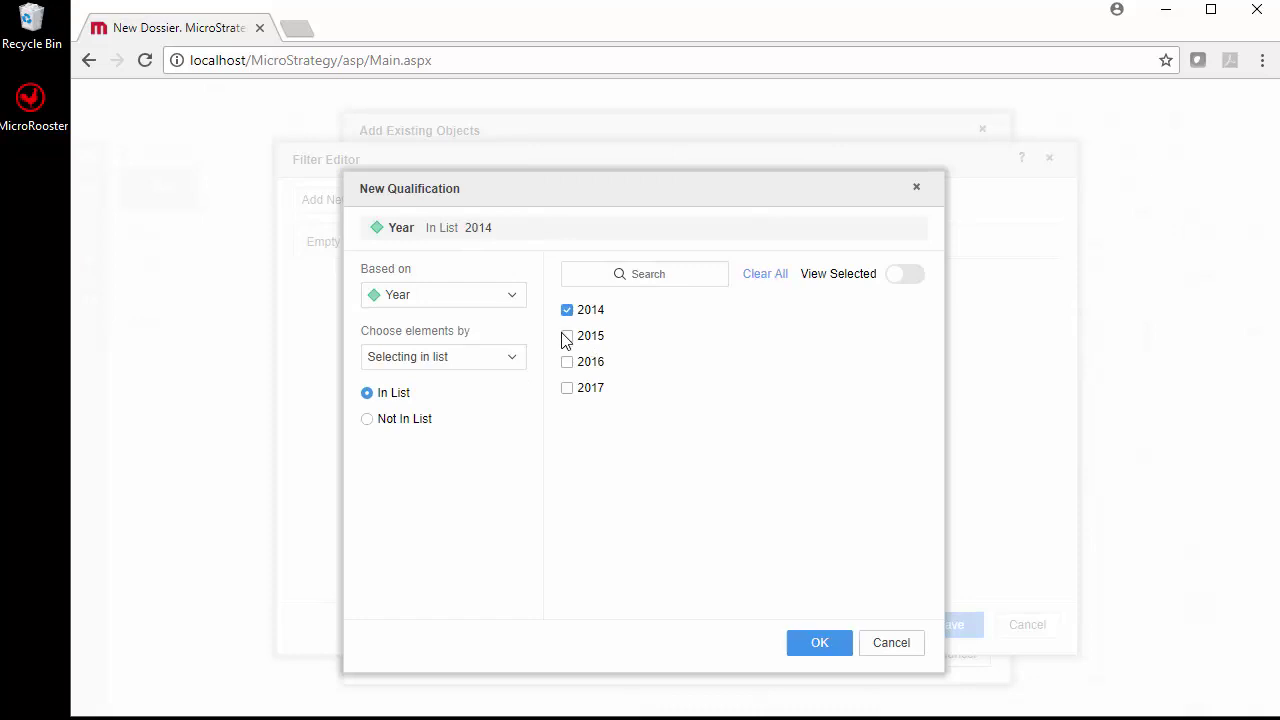
click(566, 337)
click(820, 643)
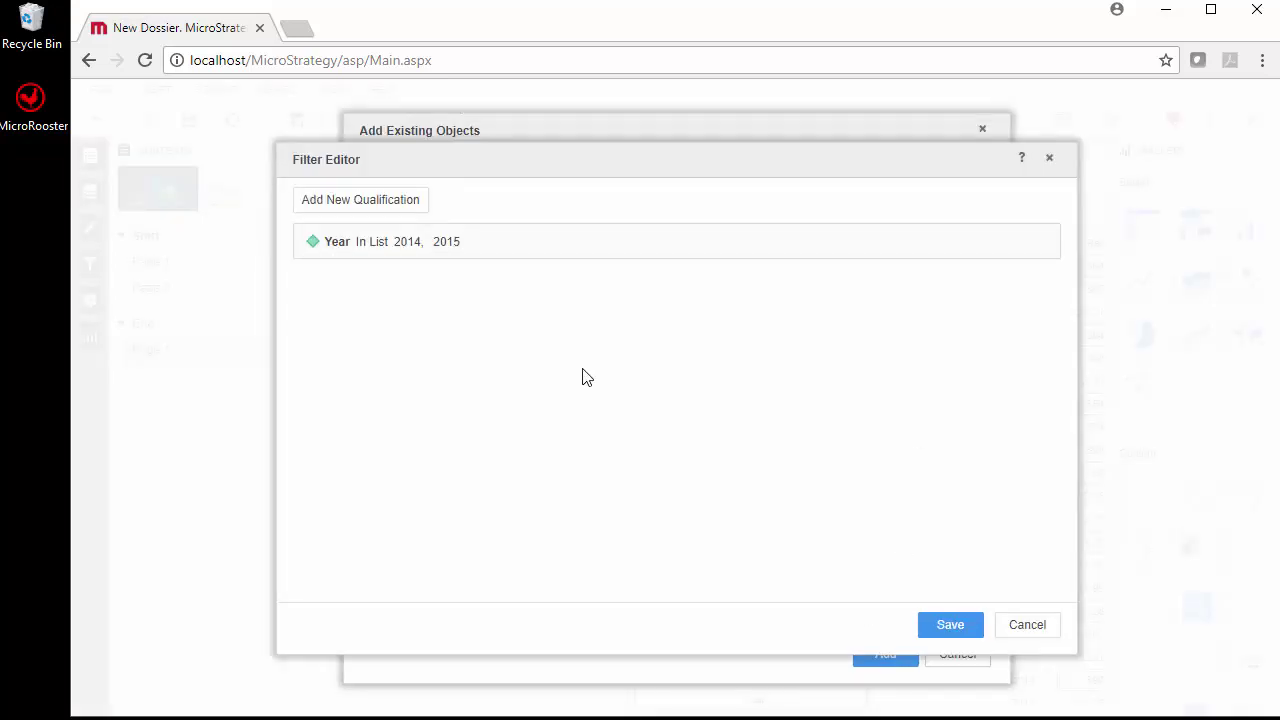
click(922, 614)
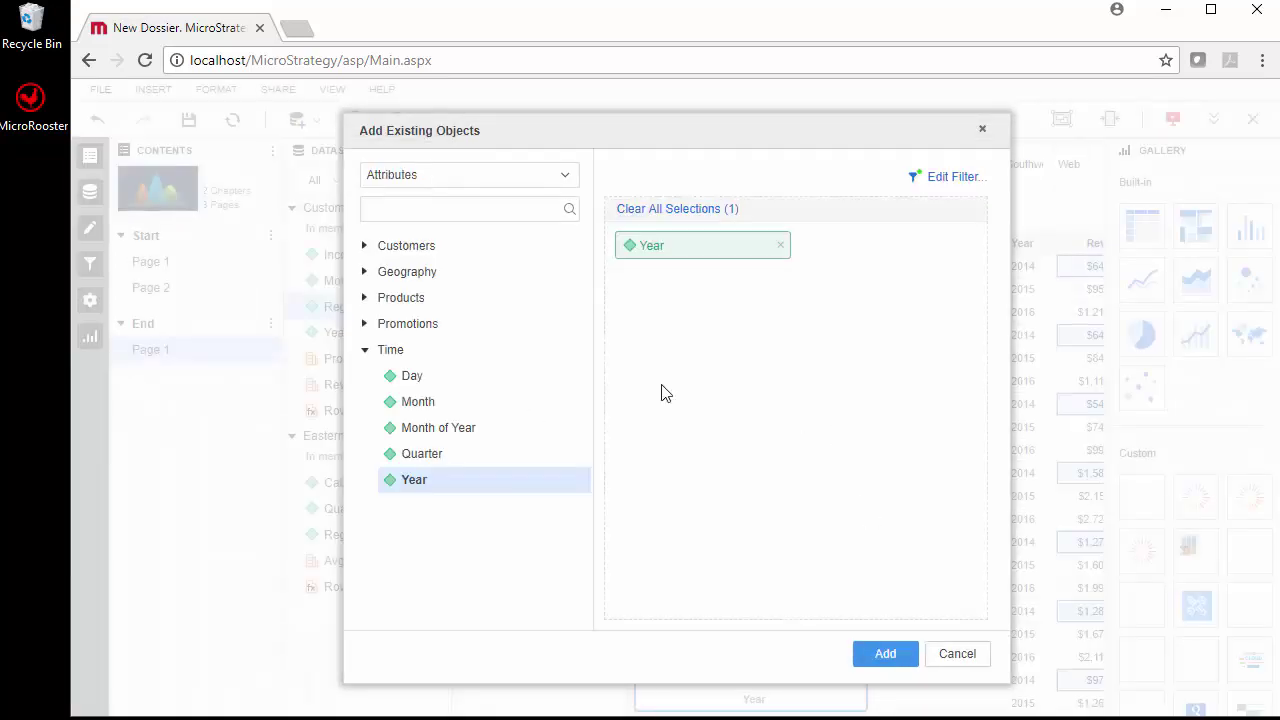
Add # of Customers from Count Metrics and create the dataset.
click(363, 248)
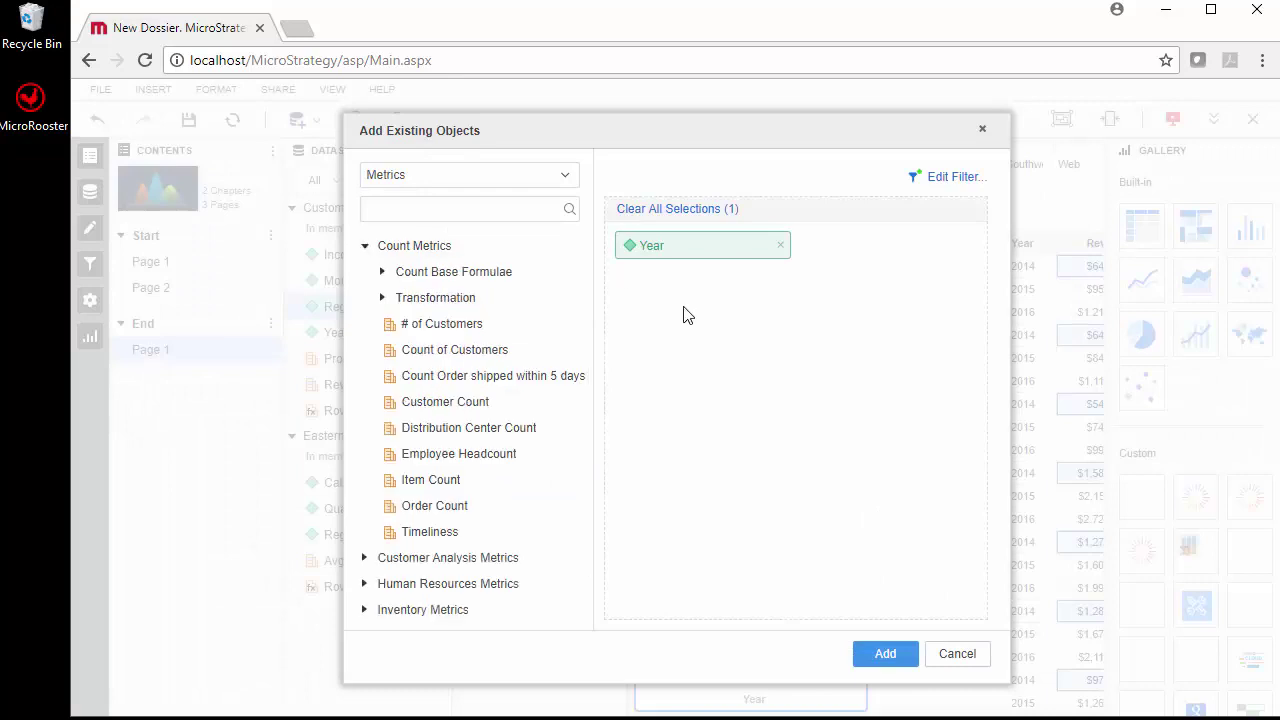
click(449, 323)
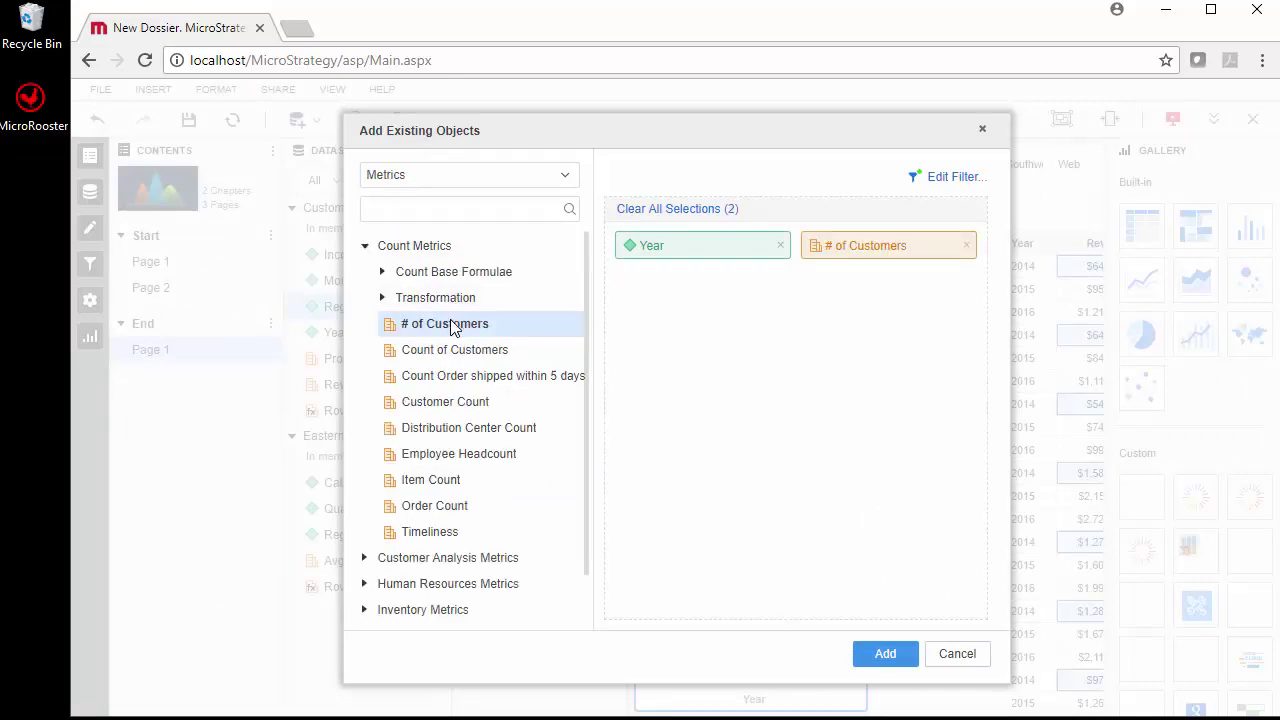
click(886, 654)
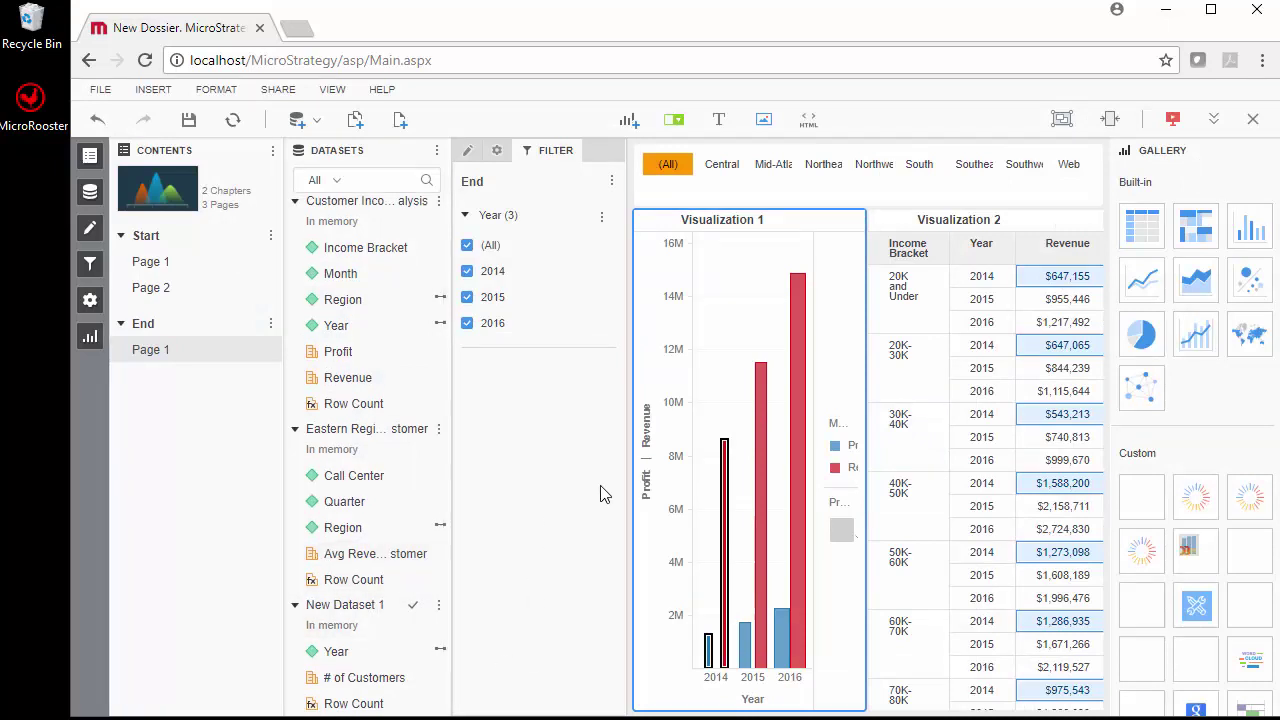
Insert a text box reading 'Hello!' above Visualization 1 on Start's Page 1.
click(163, 263)
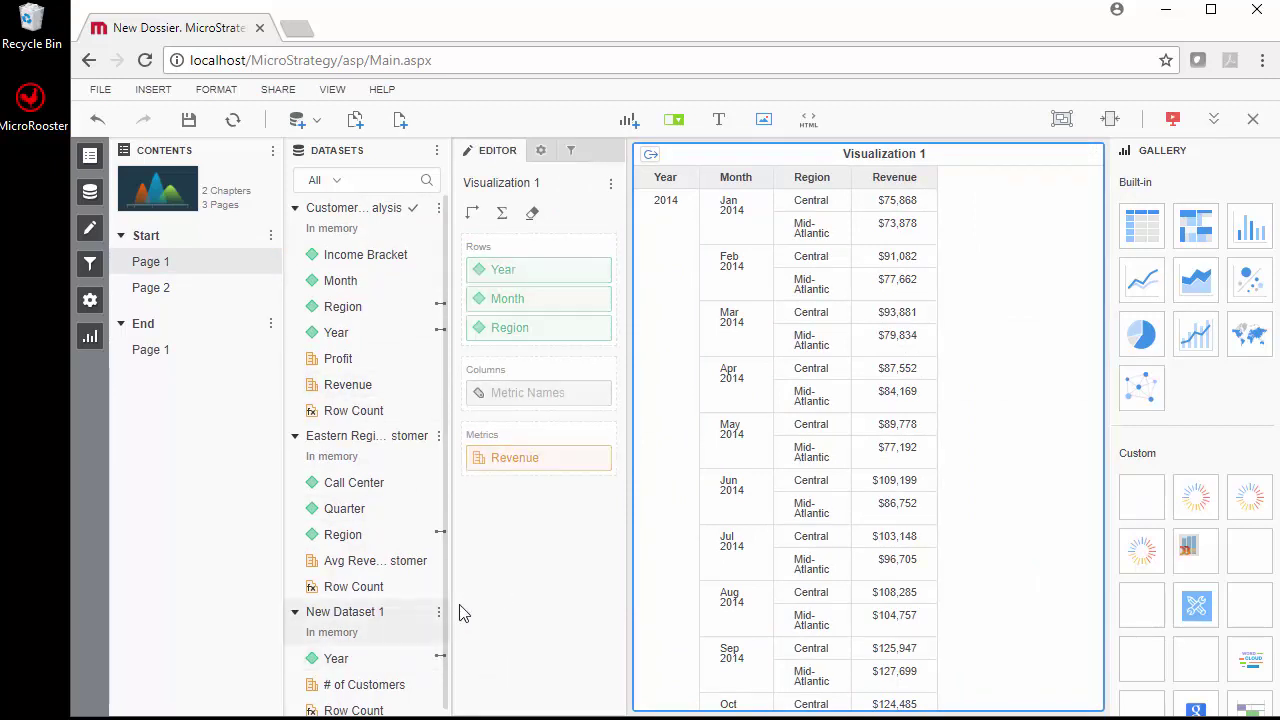
click(714, 166)
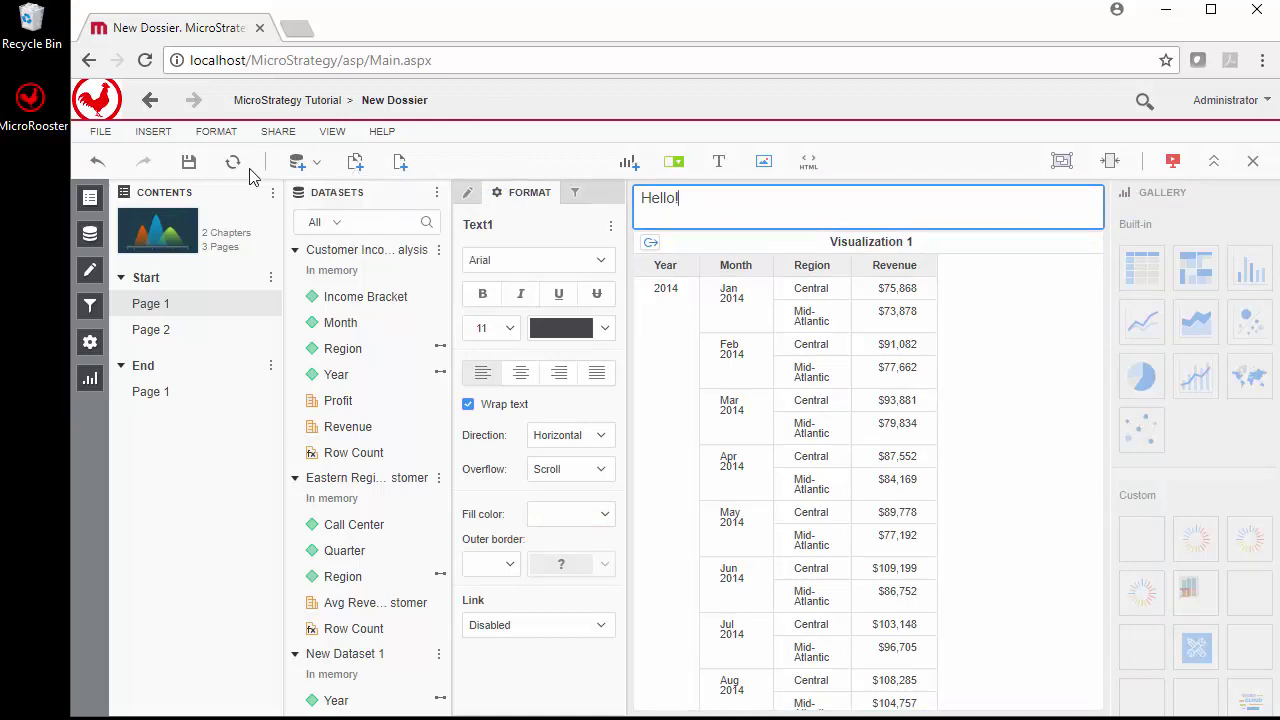
Save the dossier as New Dossier when asked while requesting a share link.
click(332, 134)
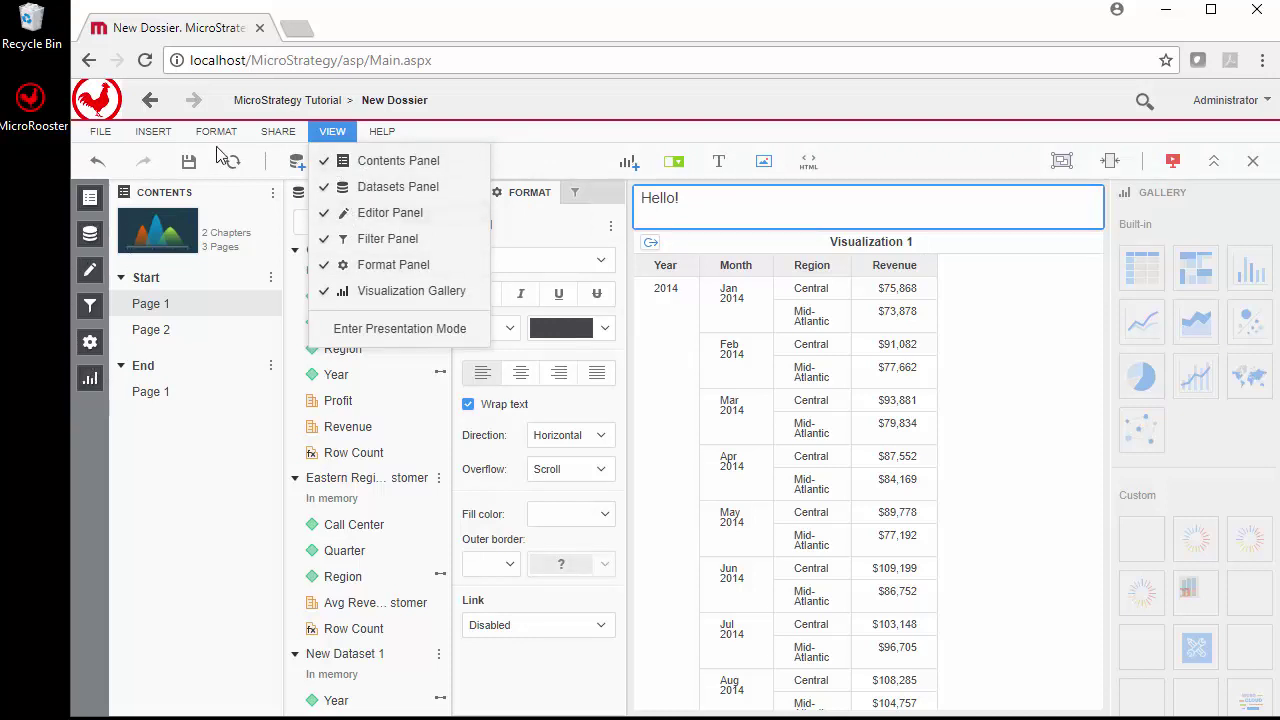
click(290, 134)
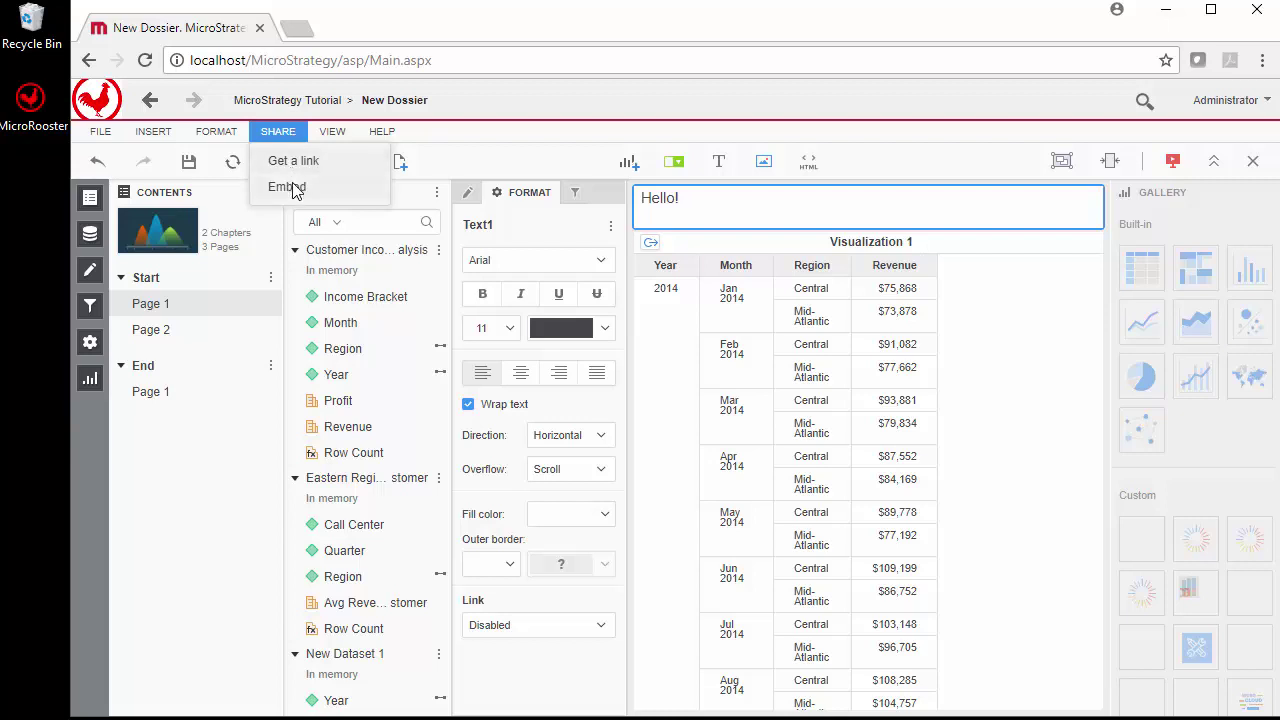
click(300, 162)
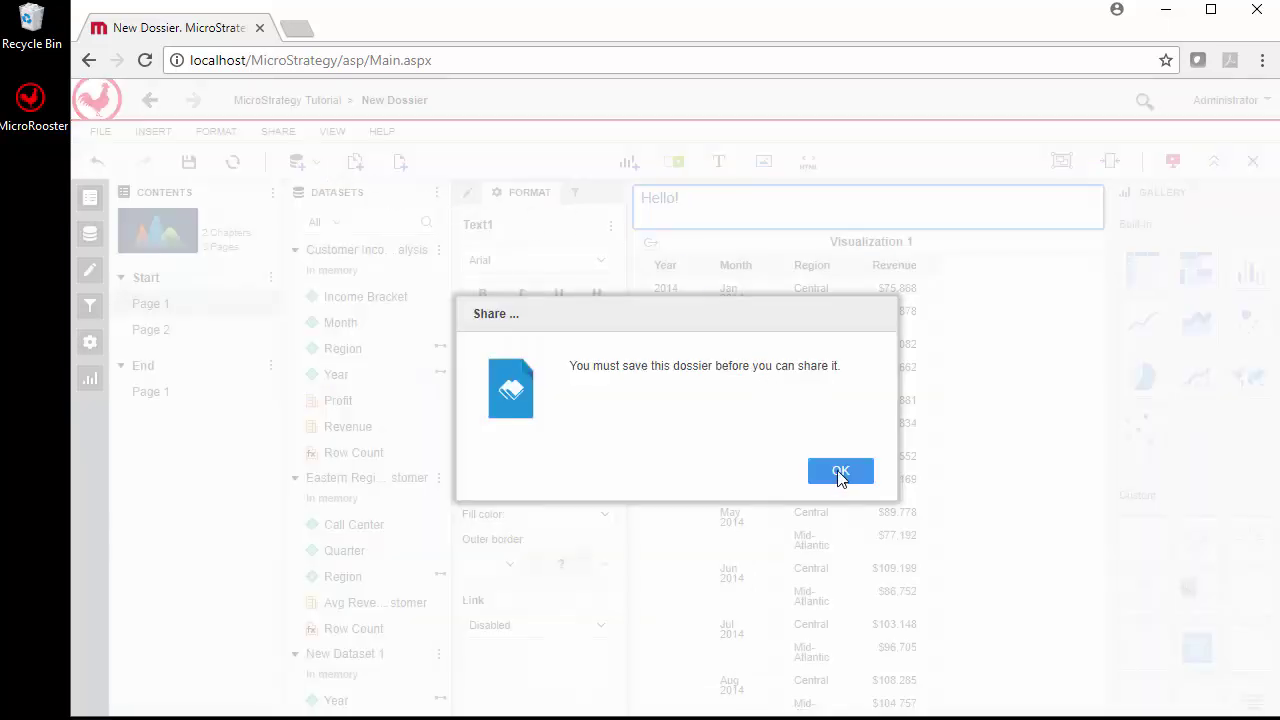
click(841, 471)
click(185, 161)
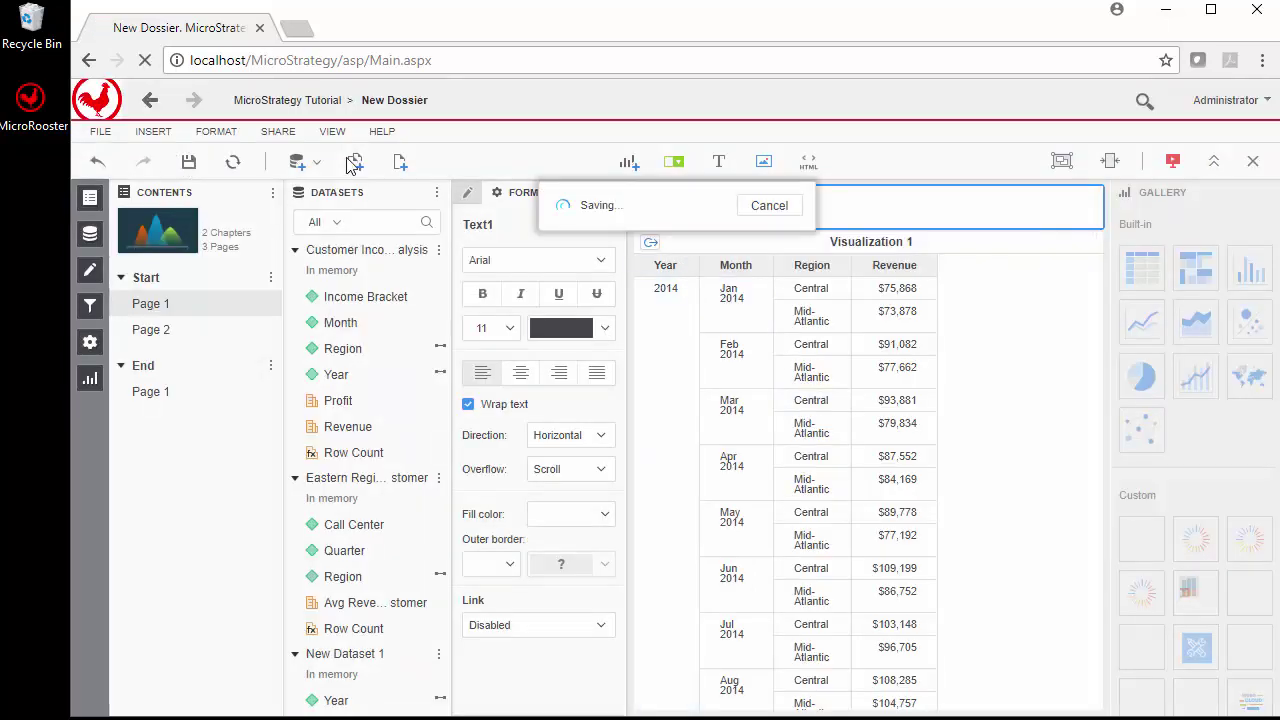
click(715, 234)
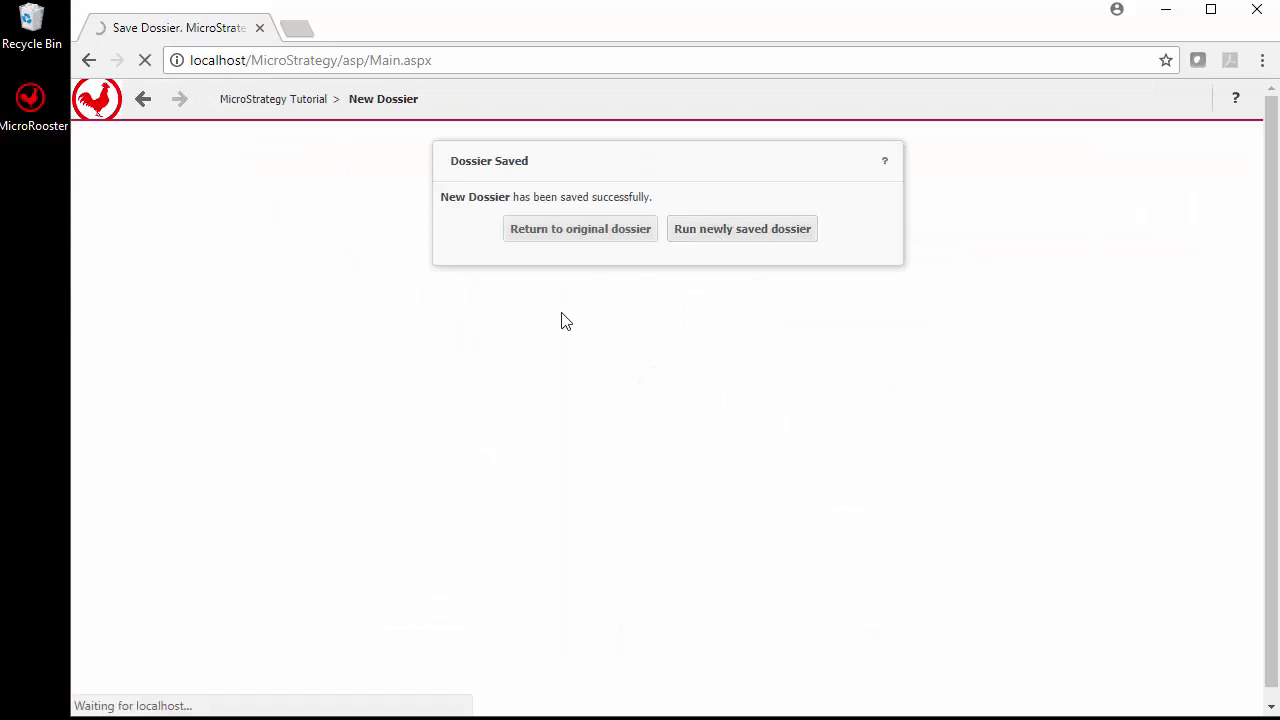
Get the dossier's share link, glance at the embed code, and select the link.
click(277, 89)
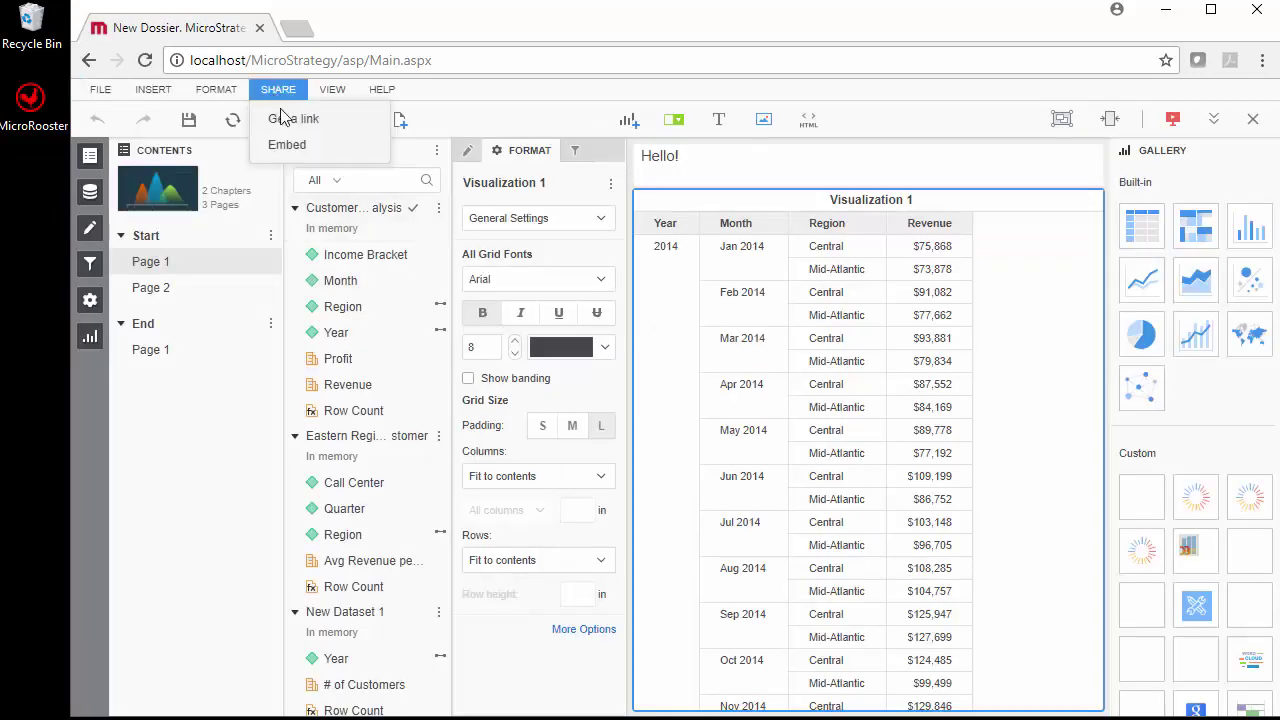
click(290, 118)
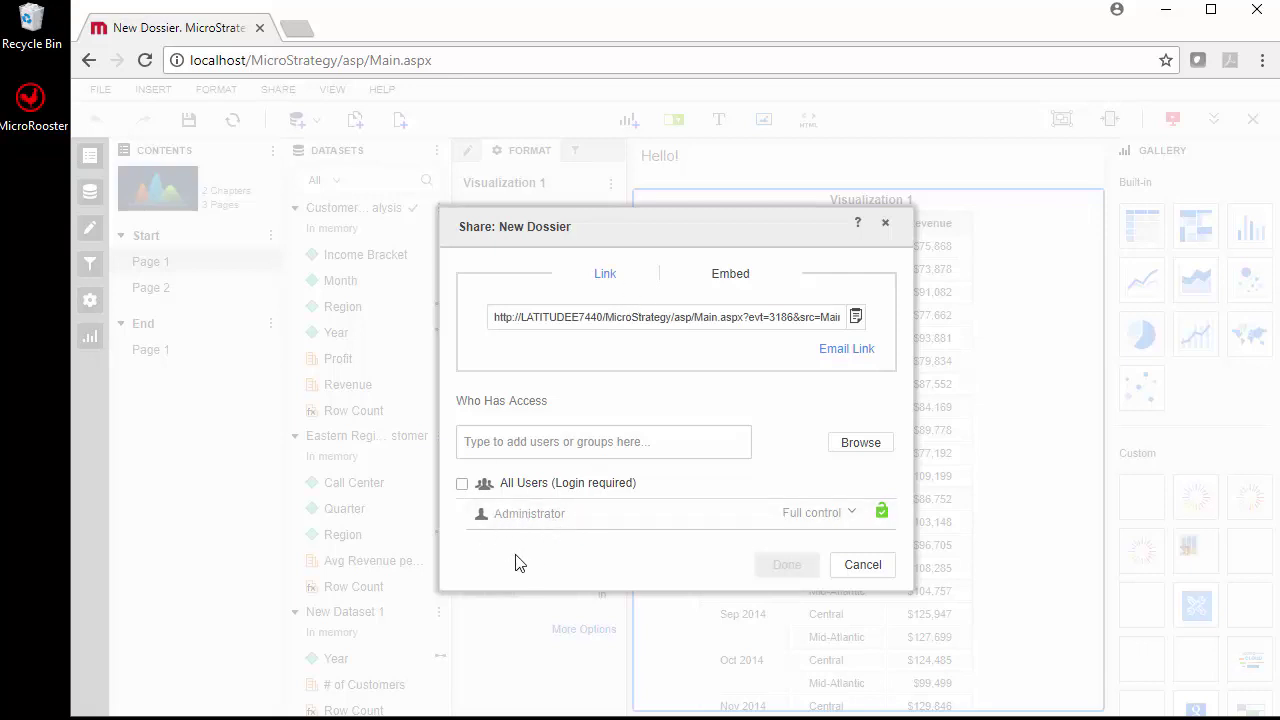
click(722, 283)
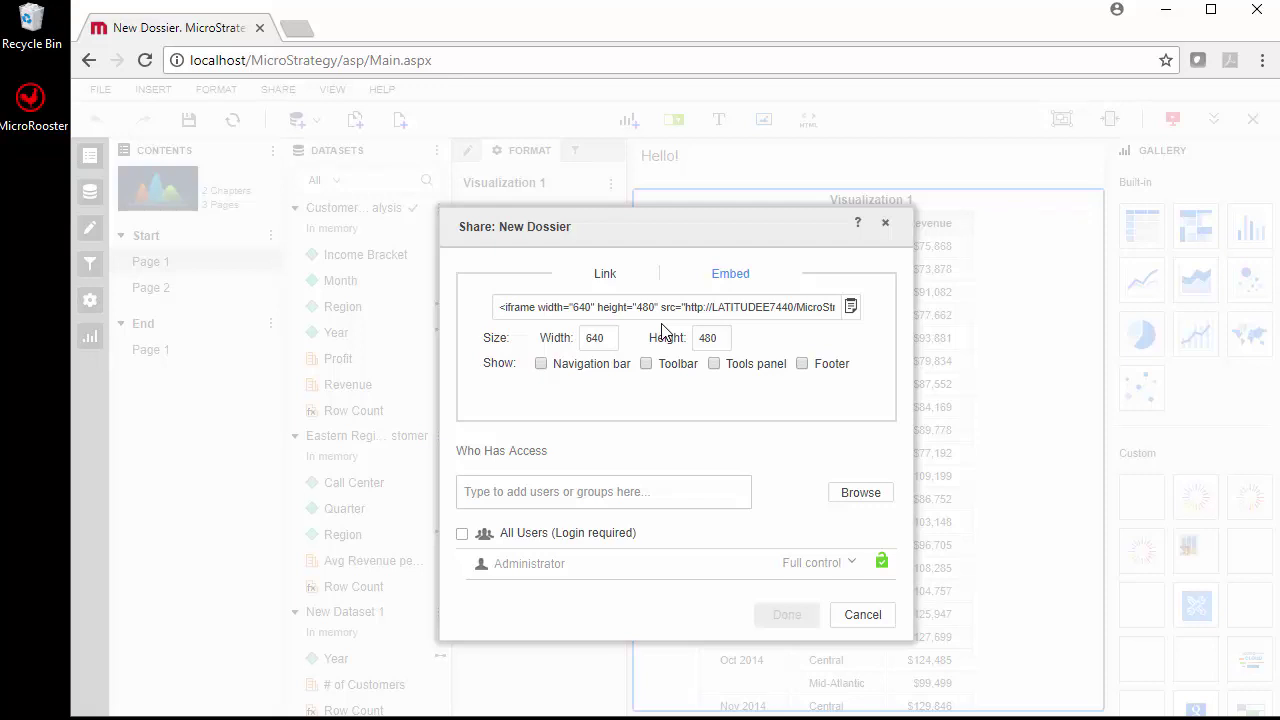
click(605, 274)
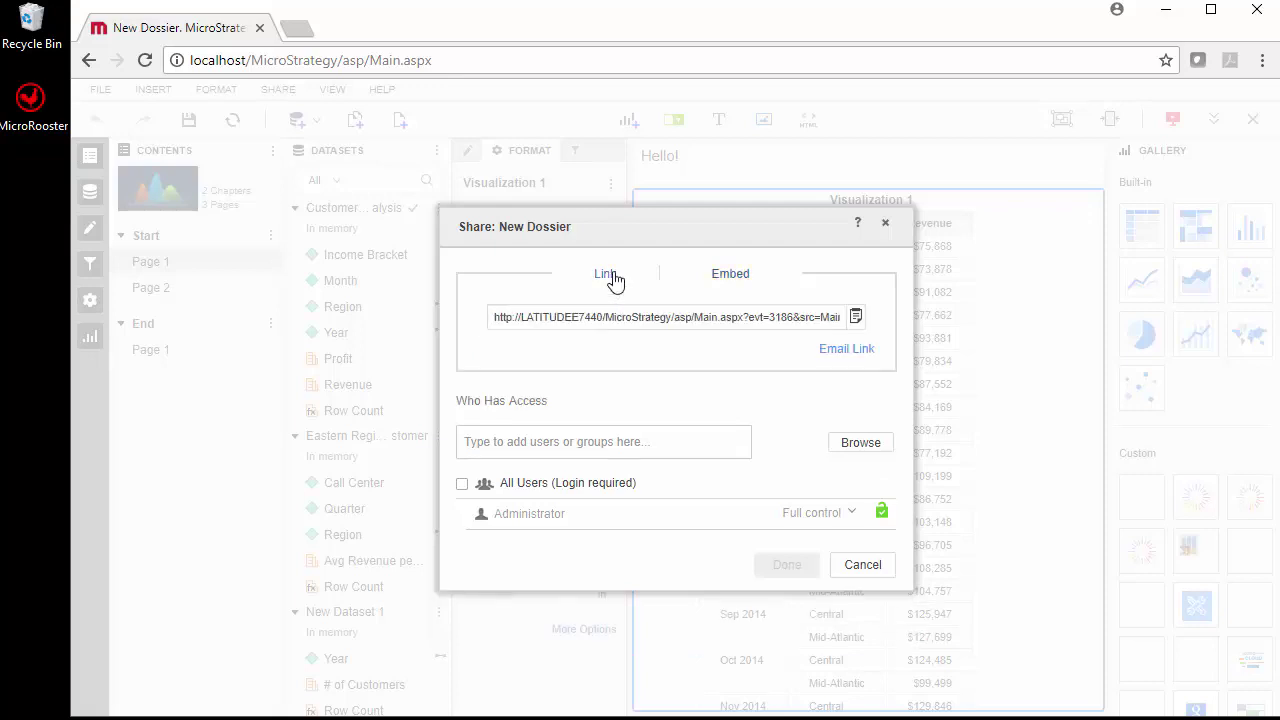
click(497, 317)
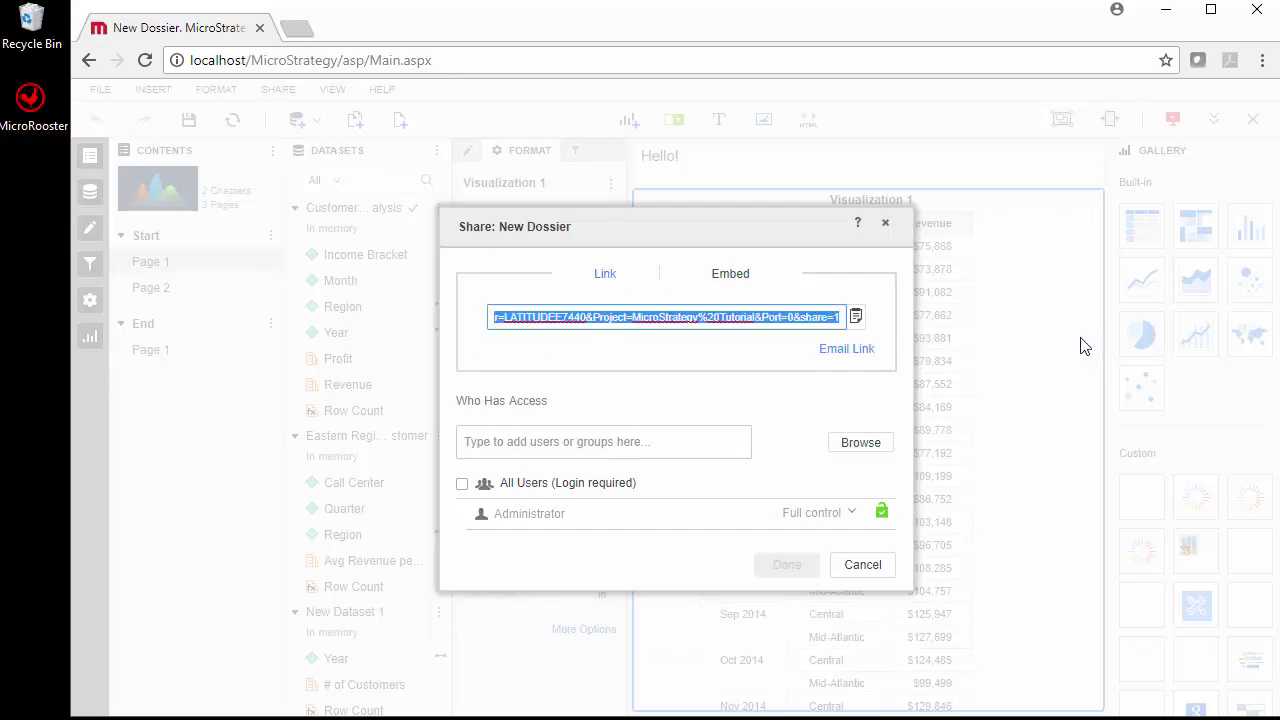
Paste the share link into a new Edge window to test it.
click(93, 715)
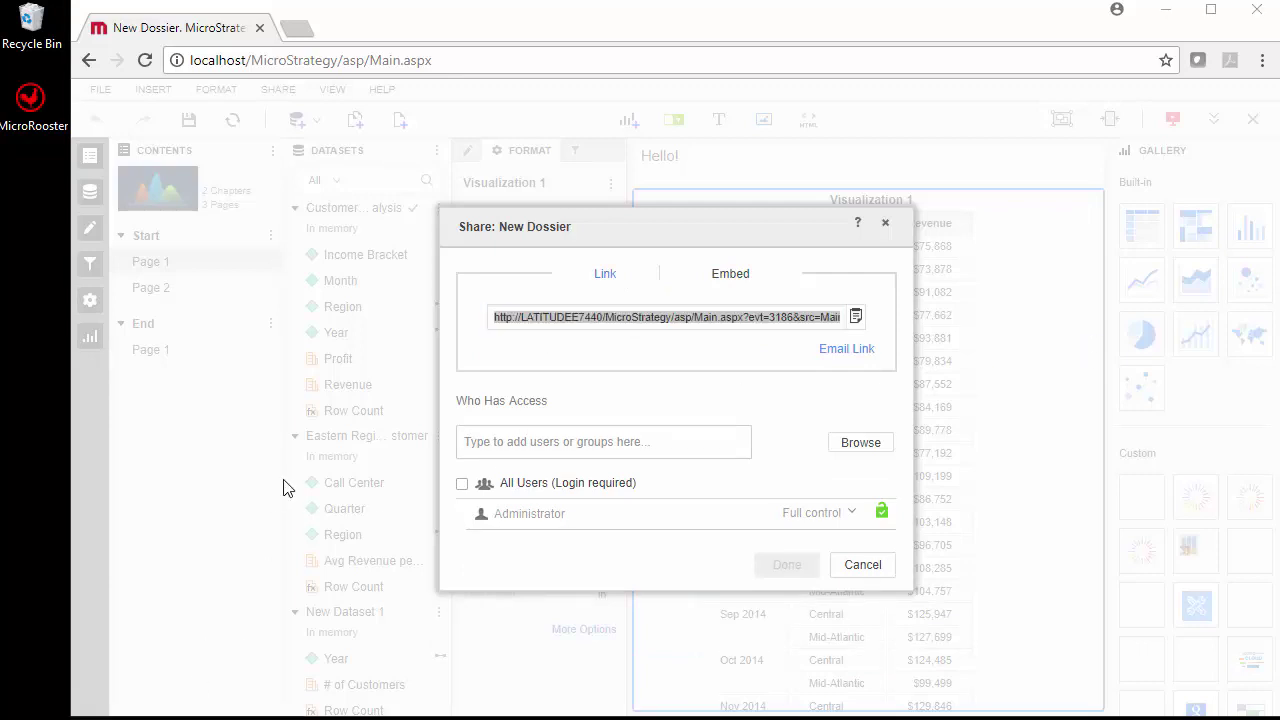
key(ctrl+v)
key(Return)
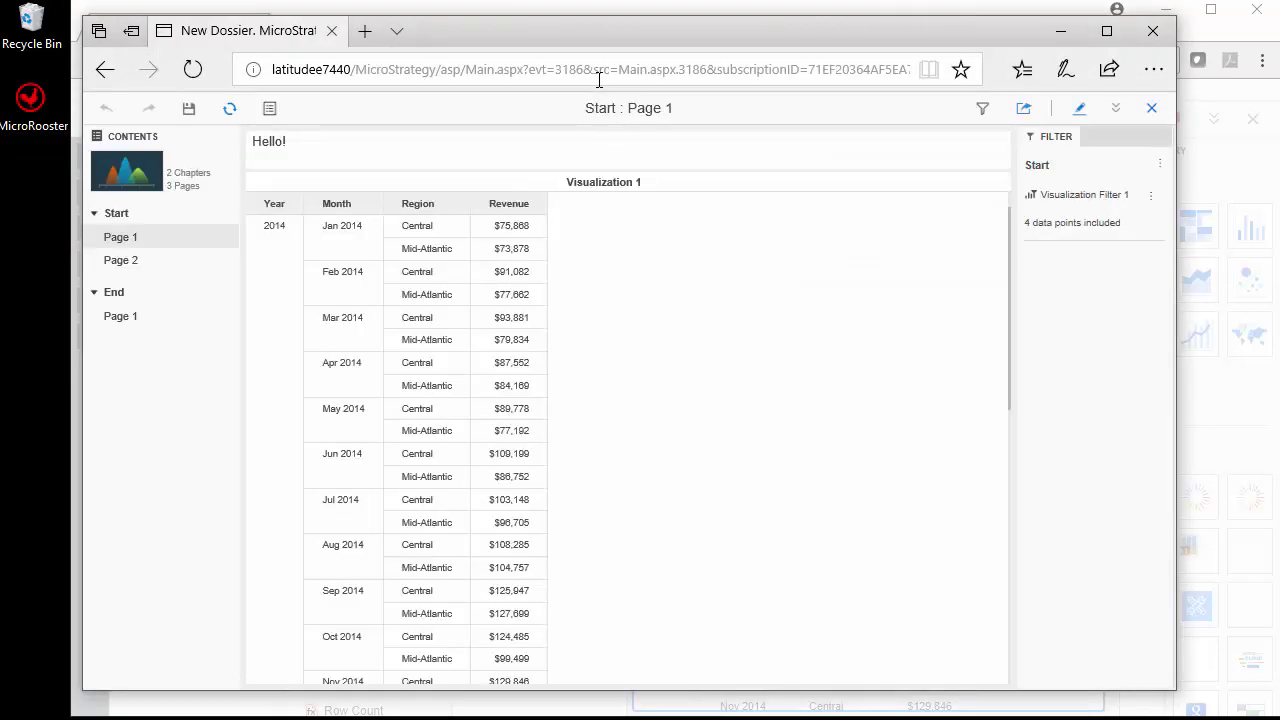
click(1061, 32)
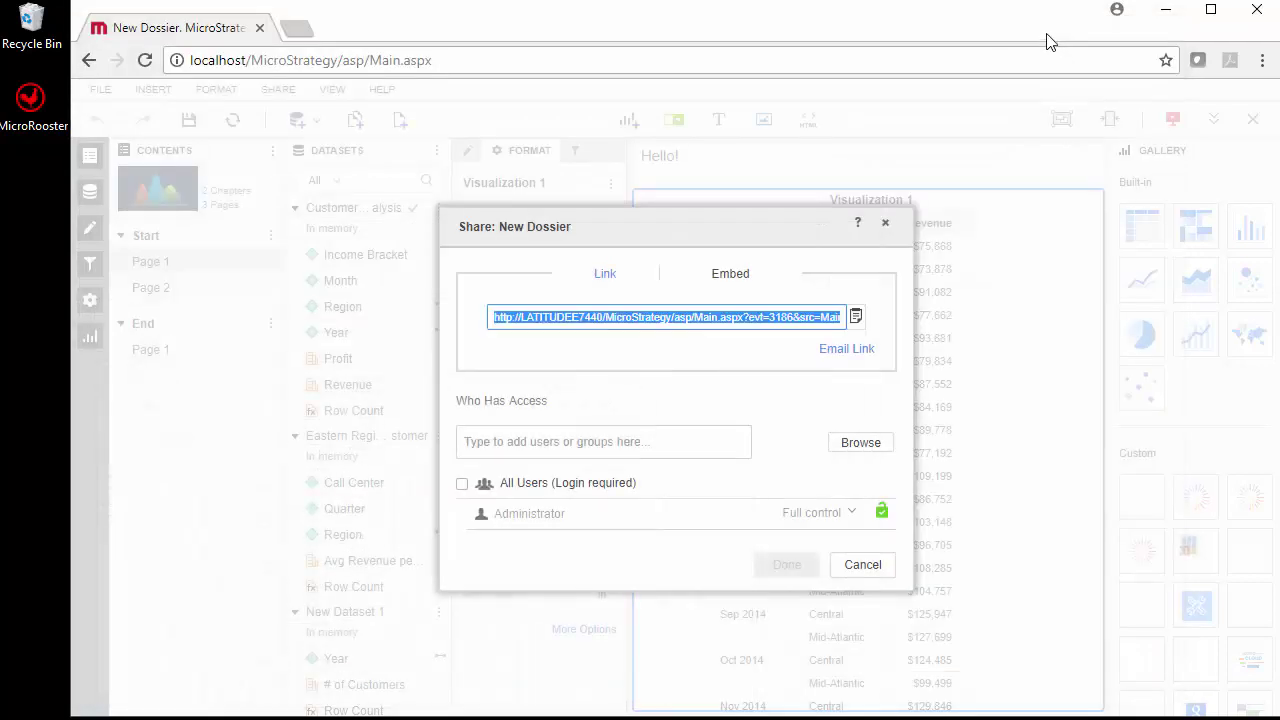
Keep the owner at full control and close the sharing dialog unchanged.
click(846, 516)
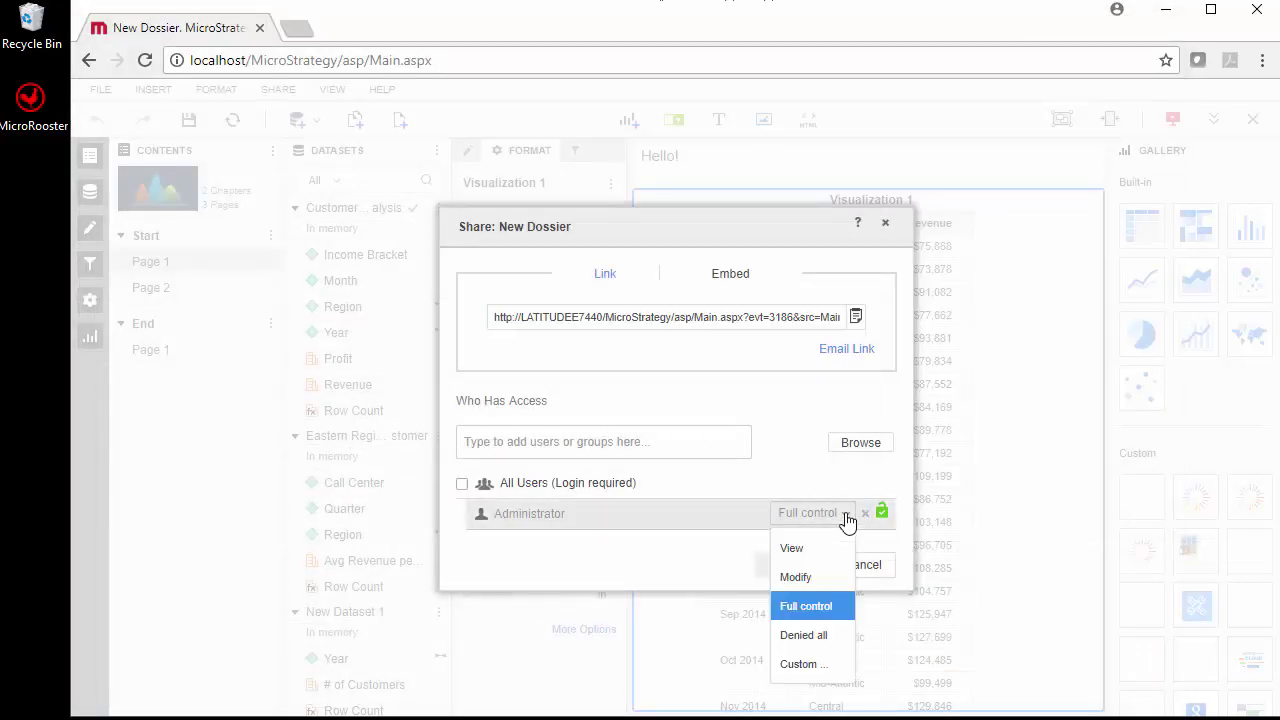
click(792, 467)
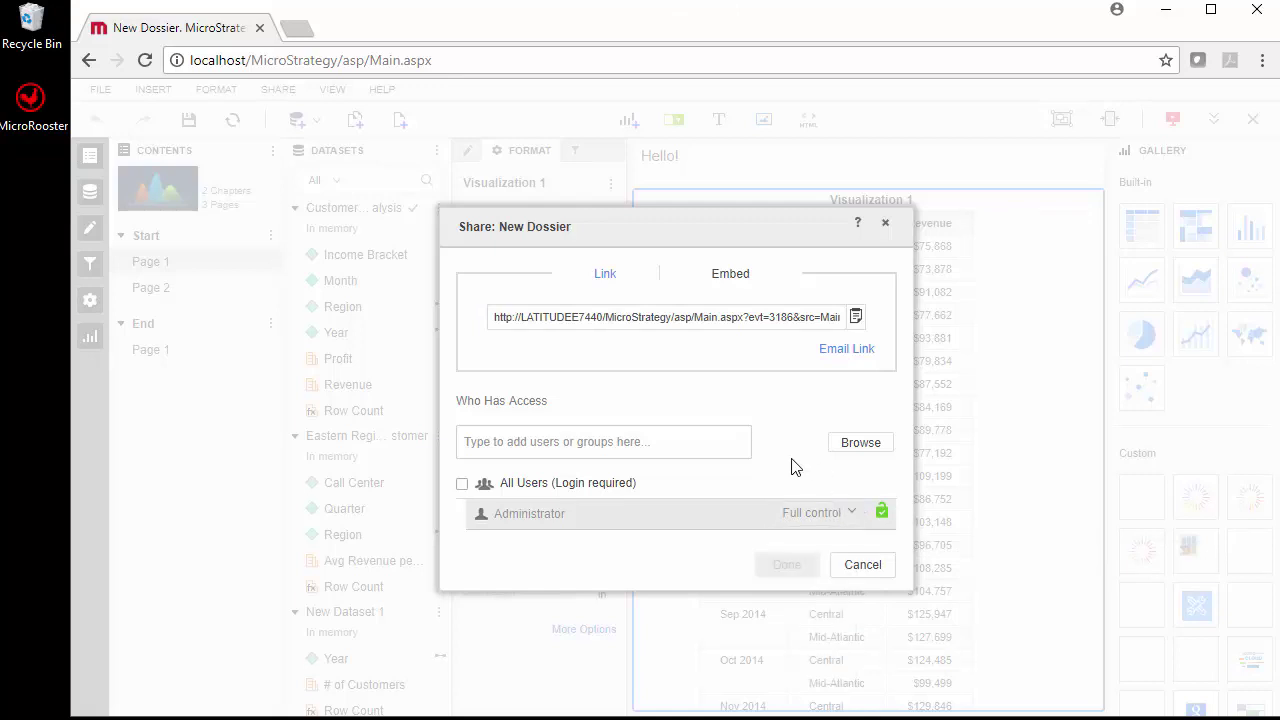
click(868, 566)
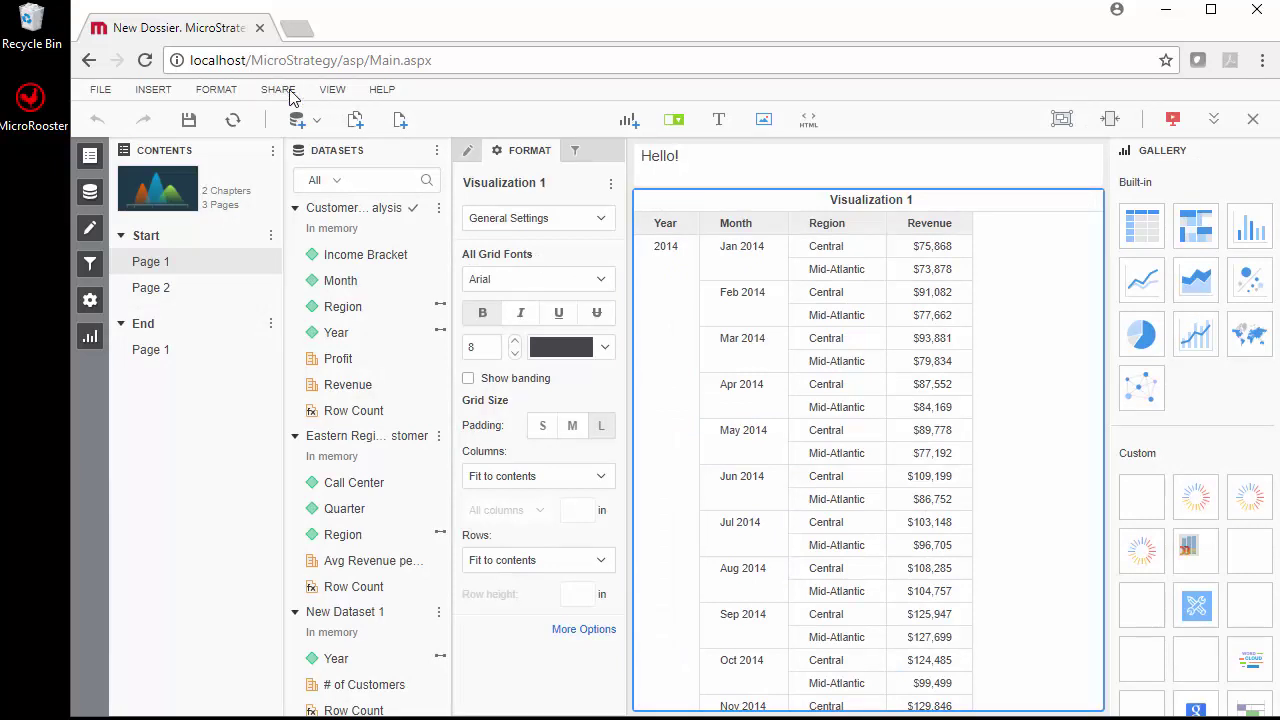
Set the dossier's overall font to Arial Black in Dossier Formatting.
click(222, 91)
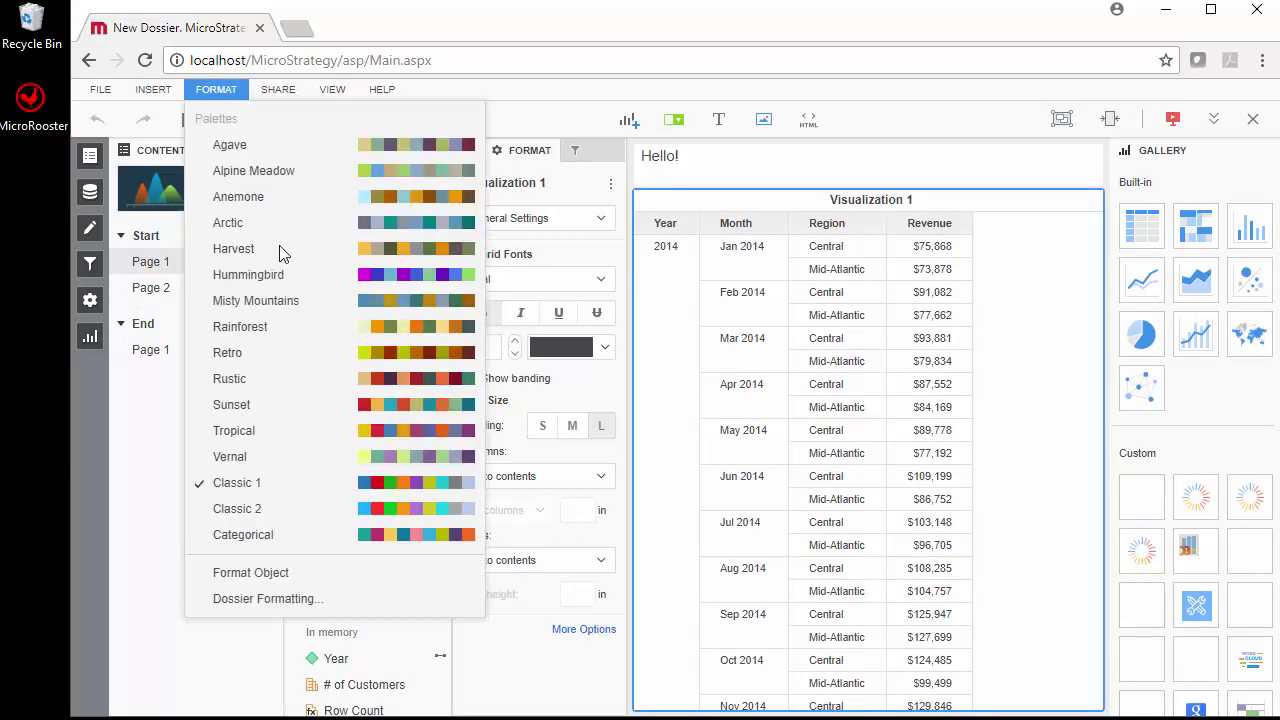
click(285, 598)
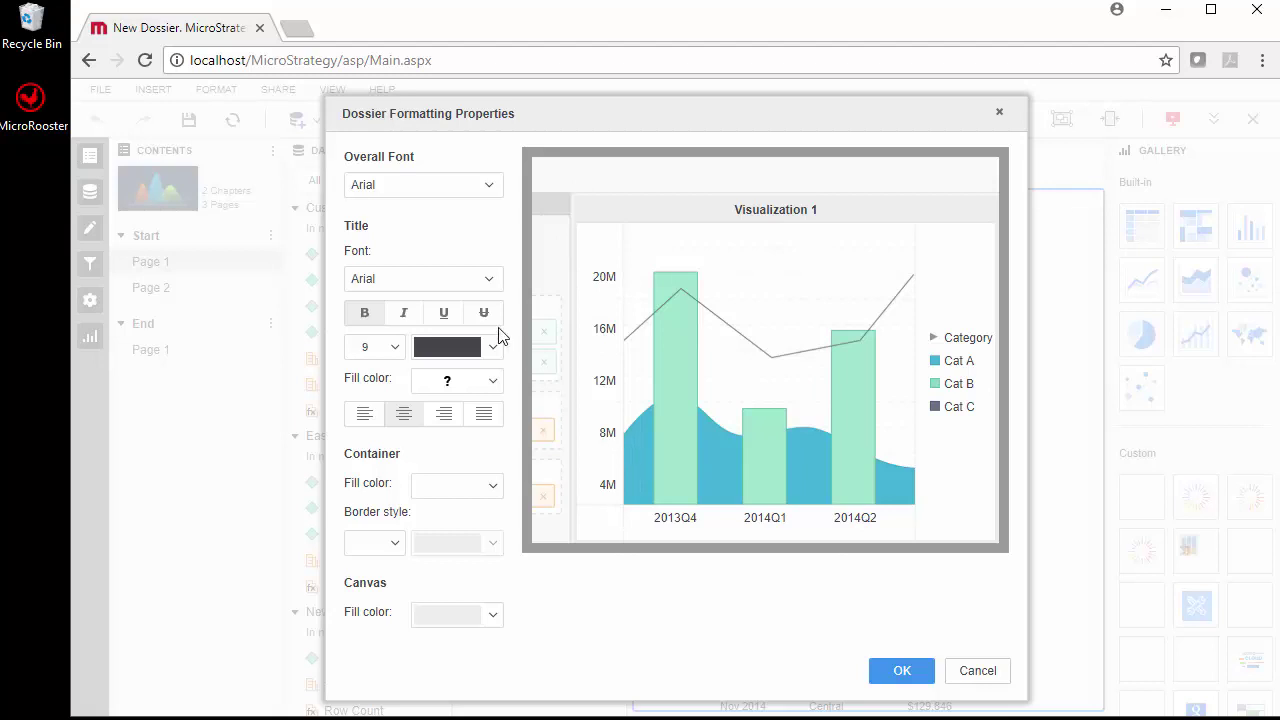
click(482, 190)
click(446, 250)
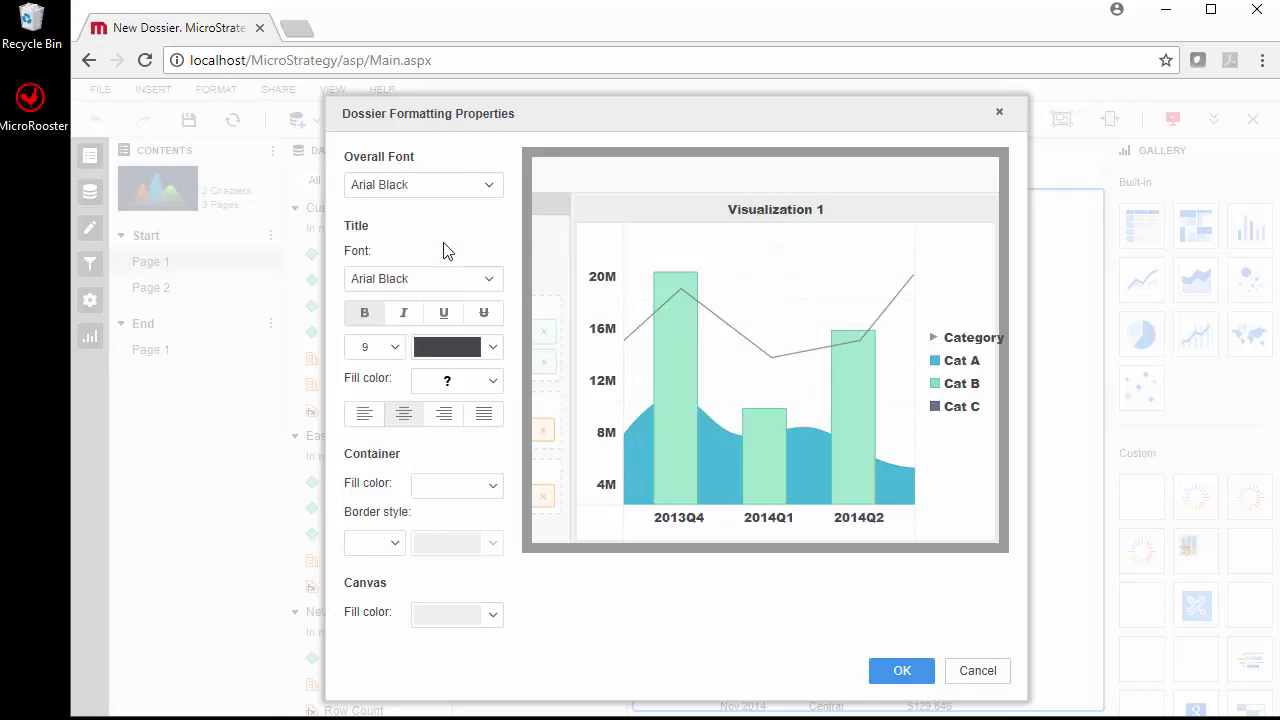
click(920, 668)
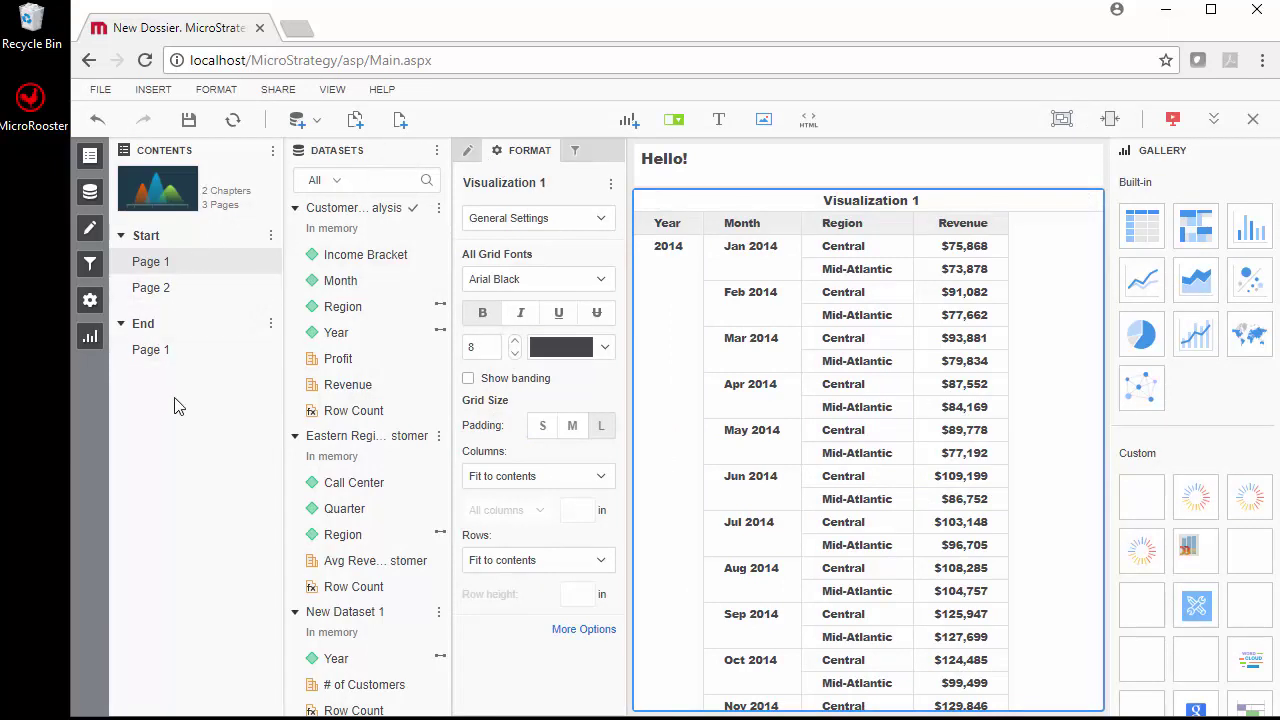
Apply the Agave colour palette and show End's Page 1.
click(214, 90)
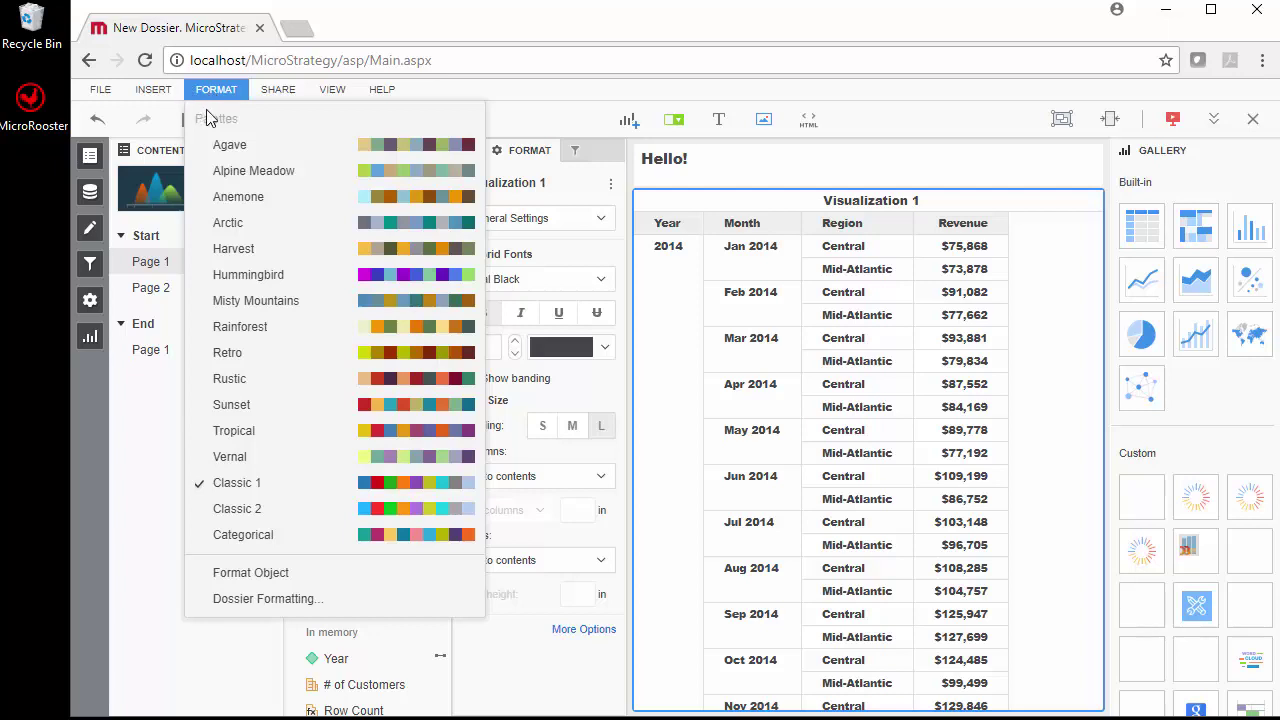
click(221, 146)
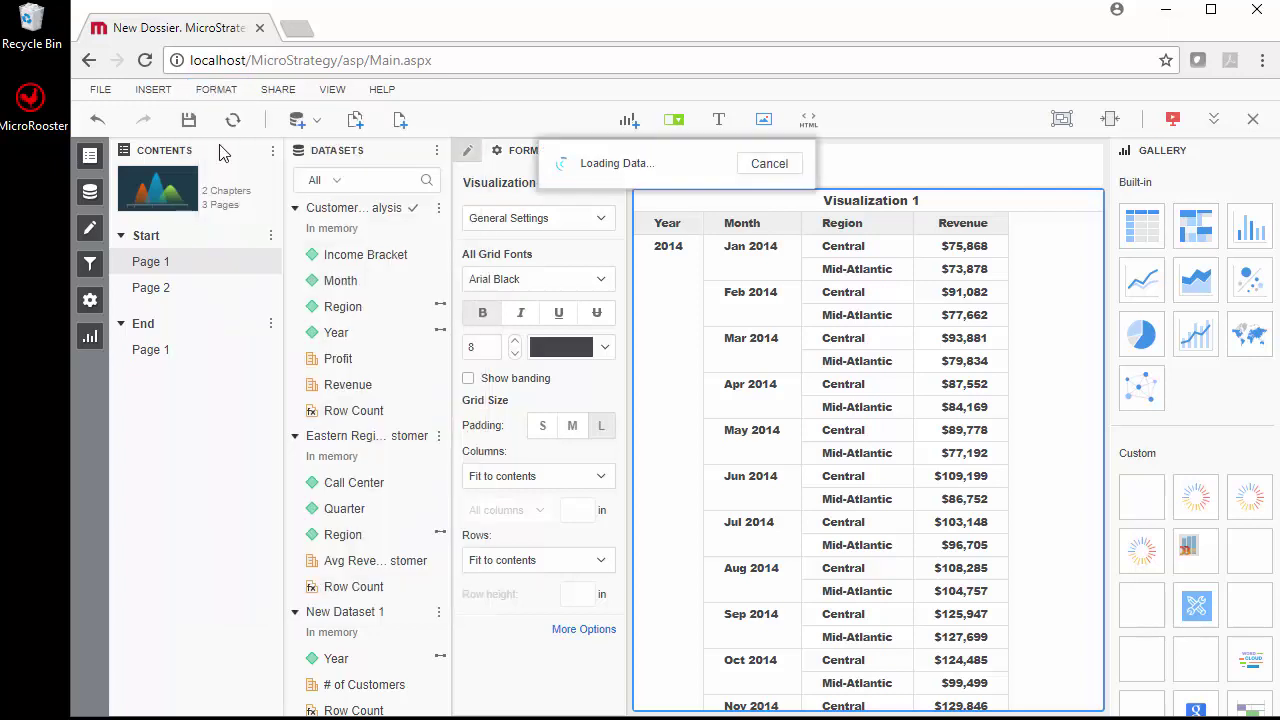
click(185, 360)
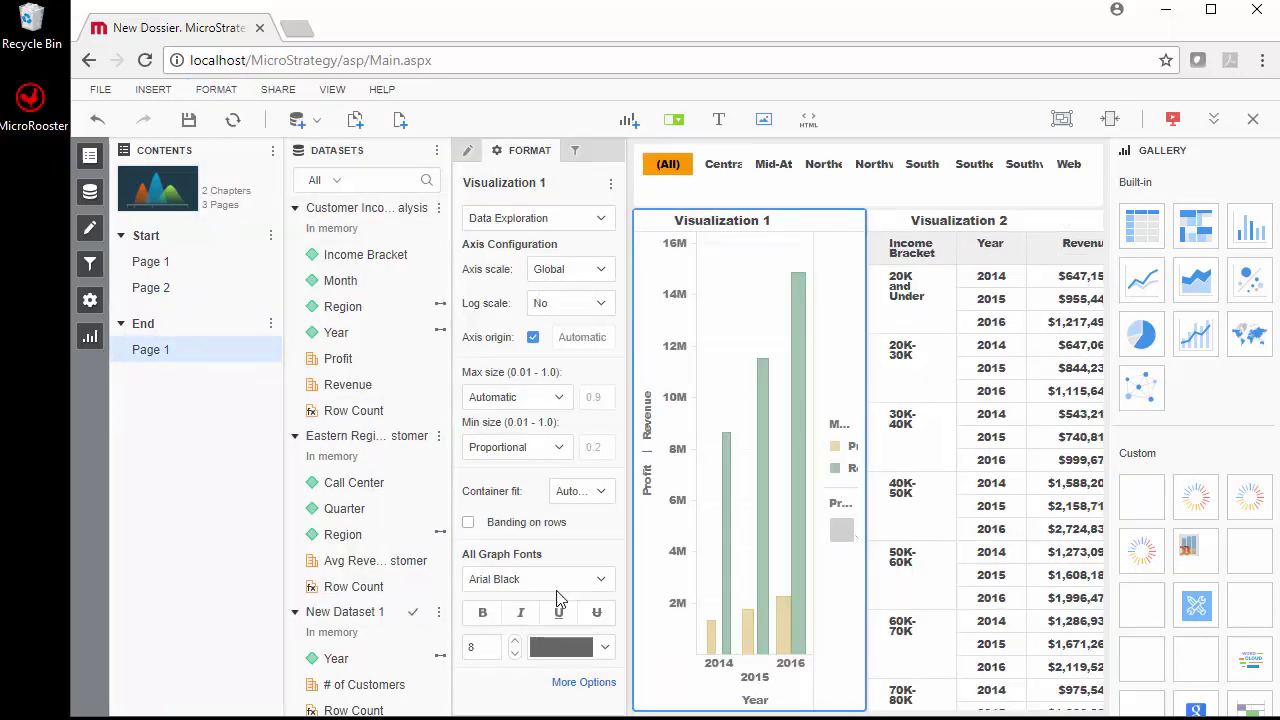
Download the dossier as New Dossier.mstr and return to the editor tab.
click(101, 90)
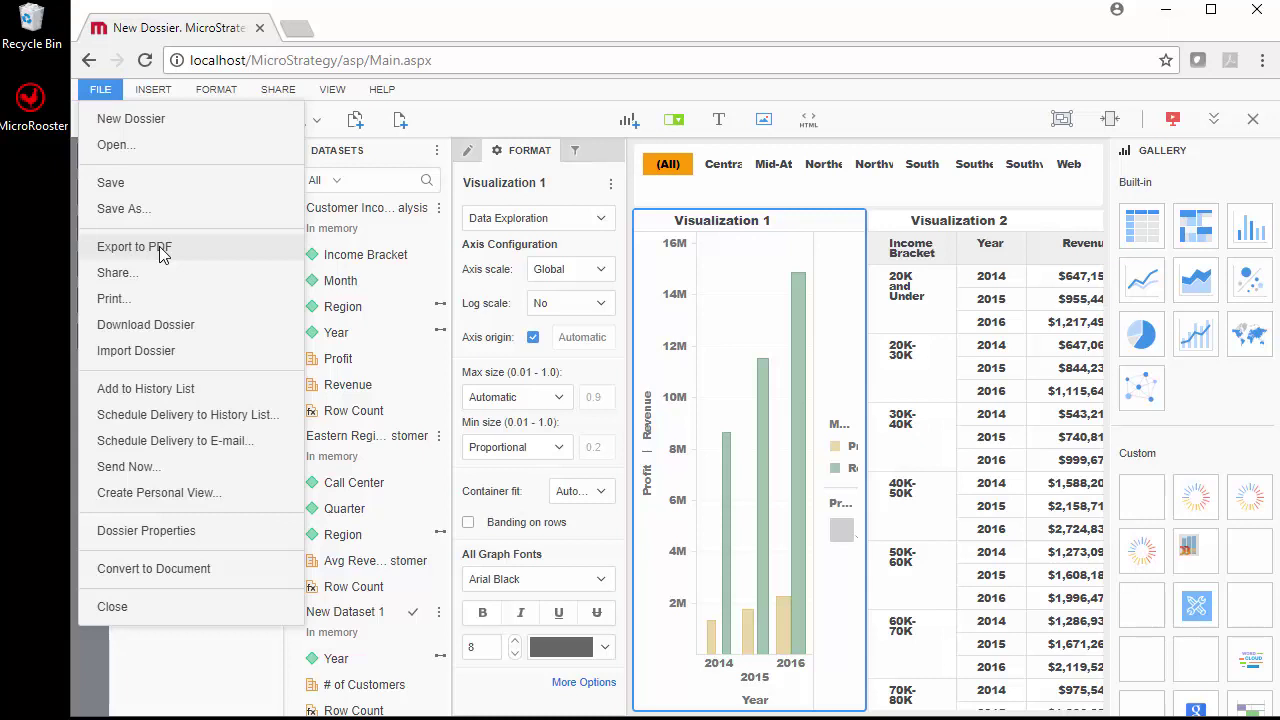
click(147, 330)
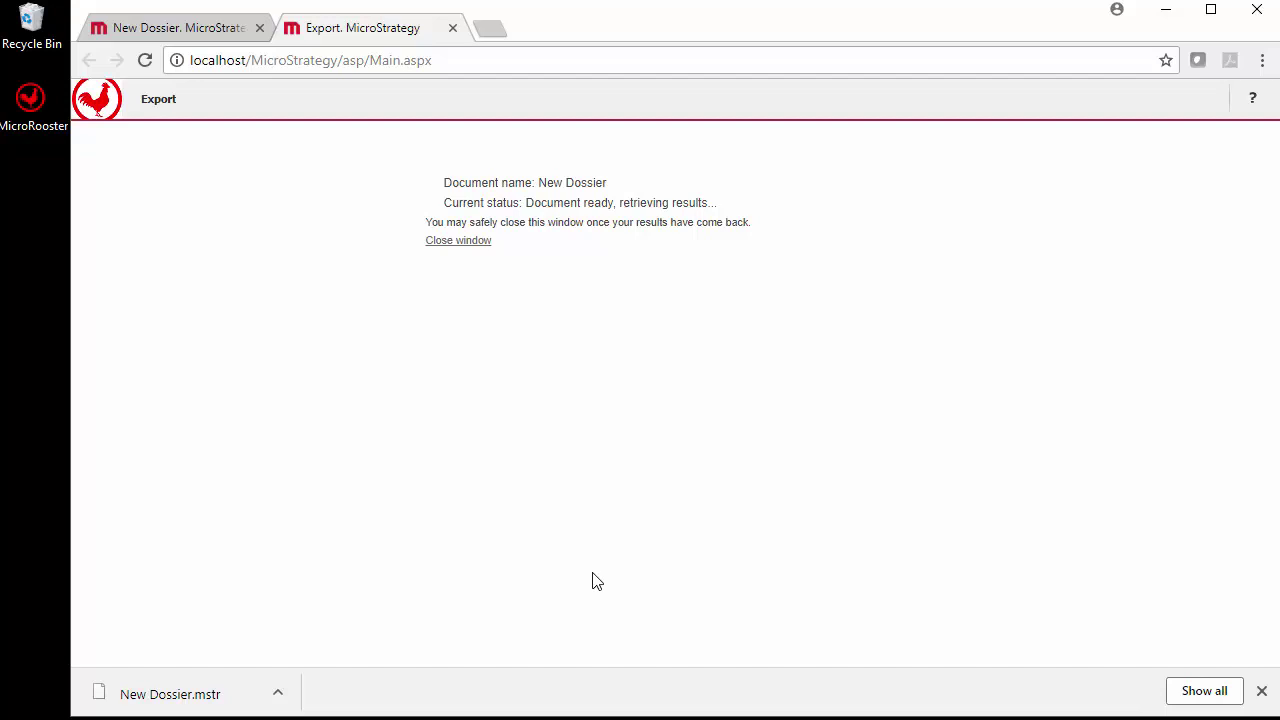
click(180, 28)
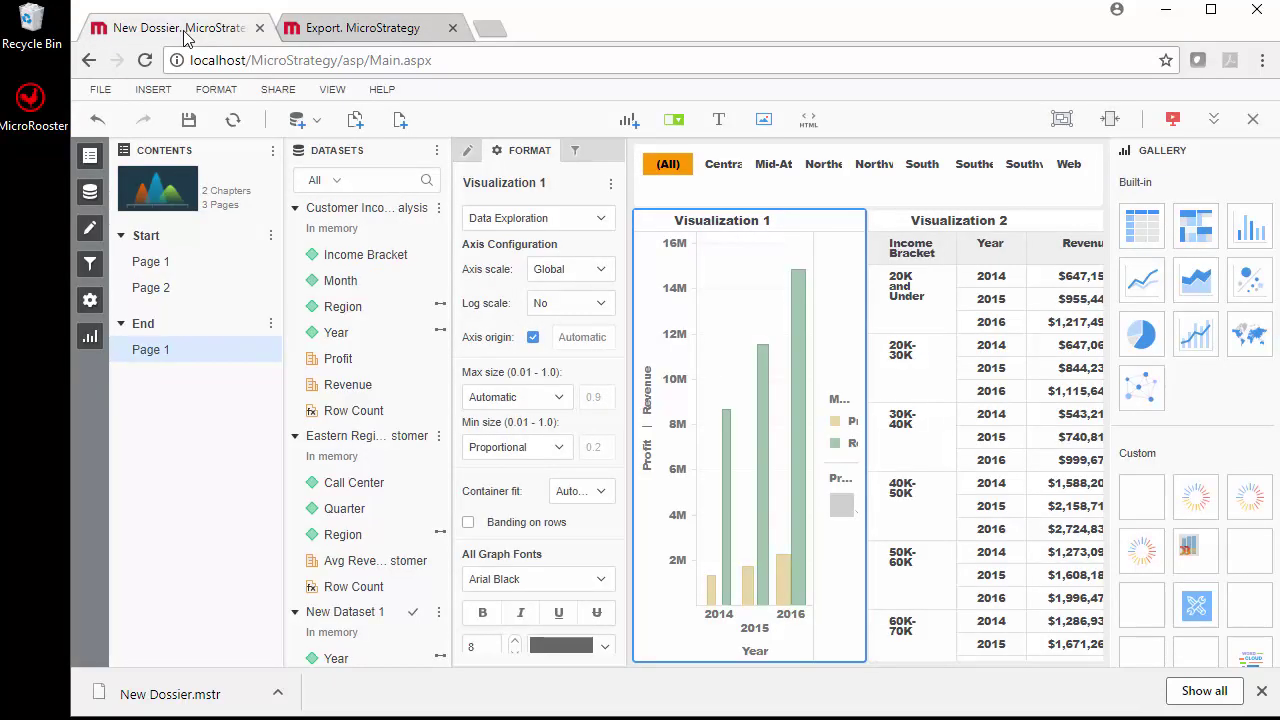
Cancel creating a personal view, then open Dossier Properties to review refresh and join settings.
click(100, 89)
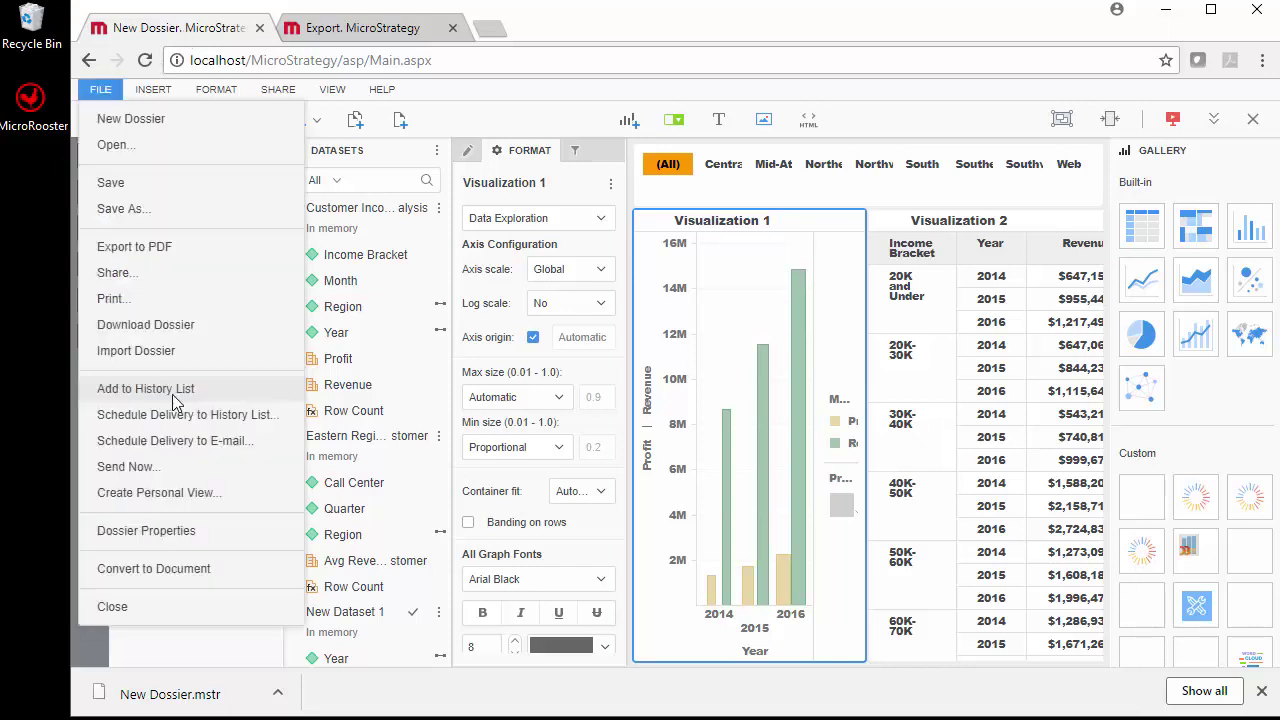
click(167, 494)
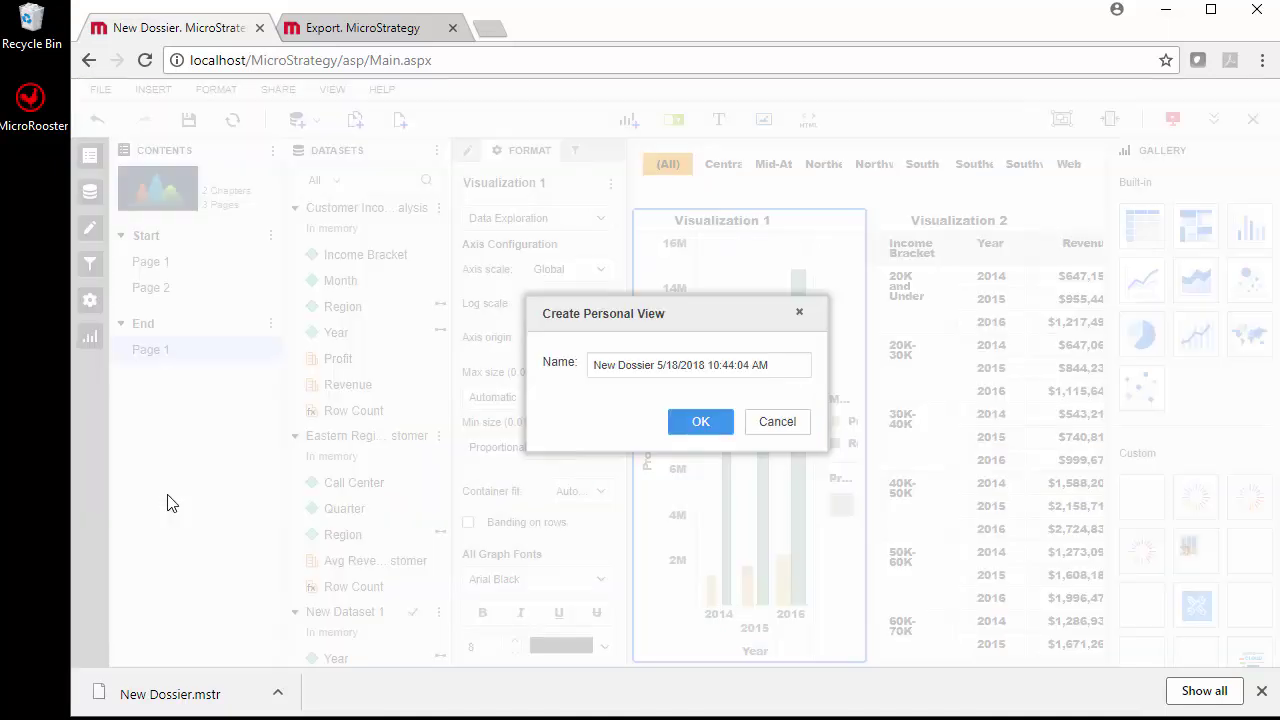
click(790, 425)
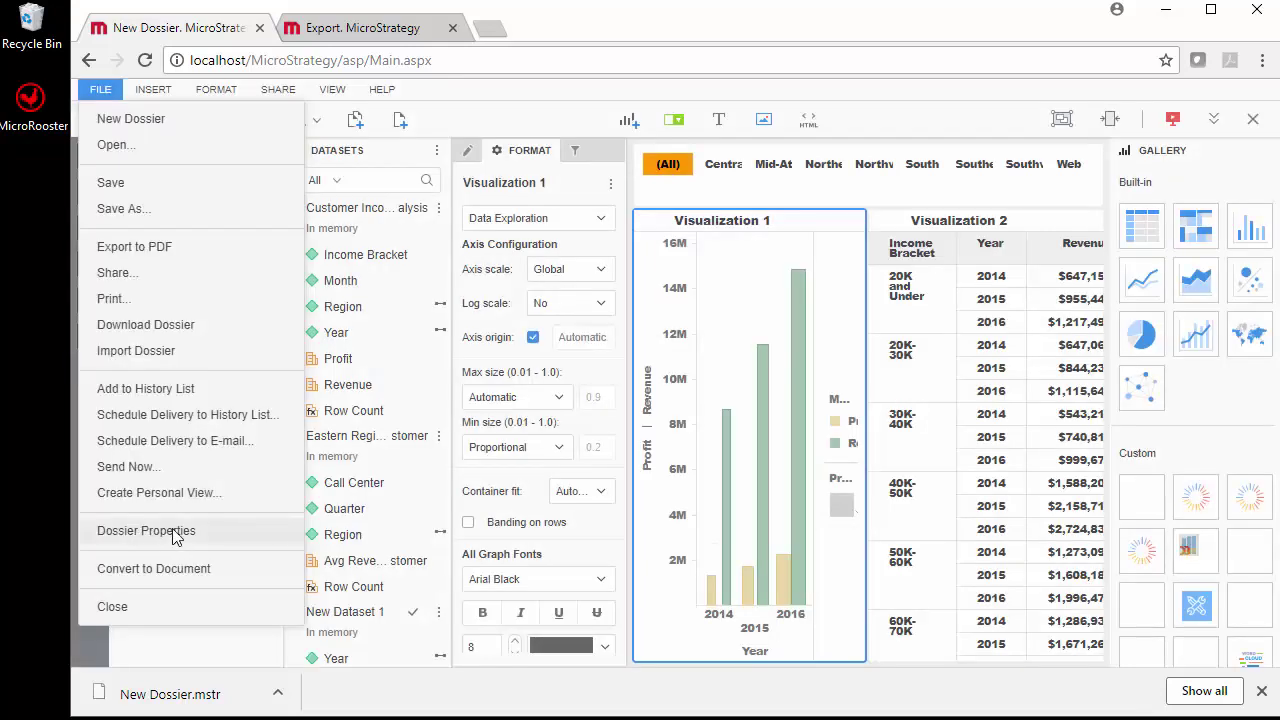
click(175, 532)
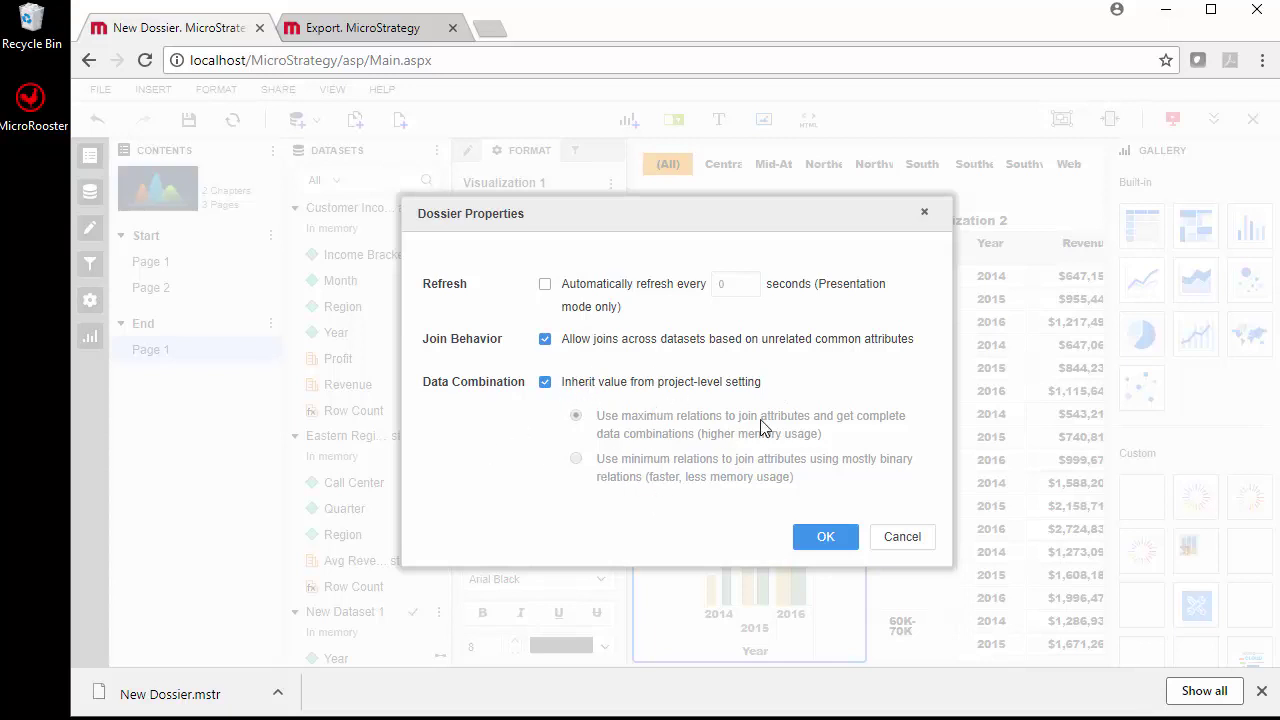
Close Dossier Properties and view the dossier in presentation mode on End : Page 1.
click(825, 536)
click(1174, 118)
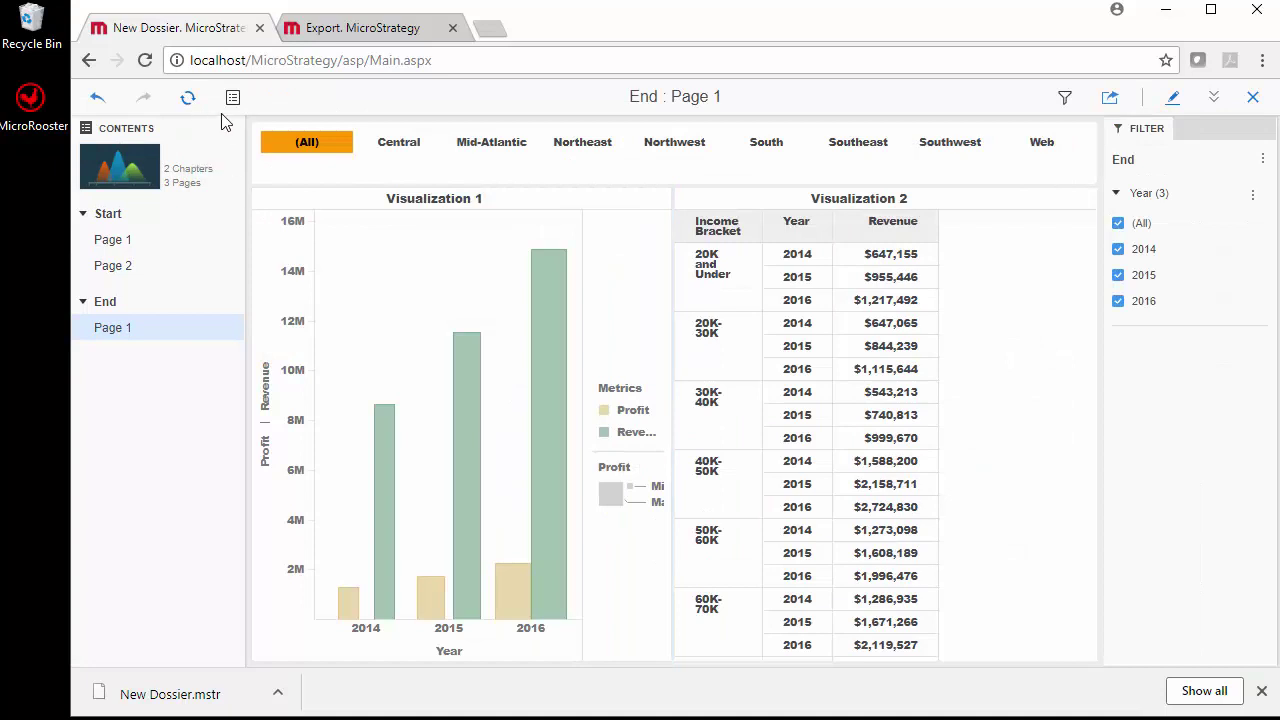
click(233, 97)
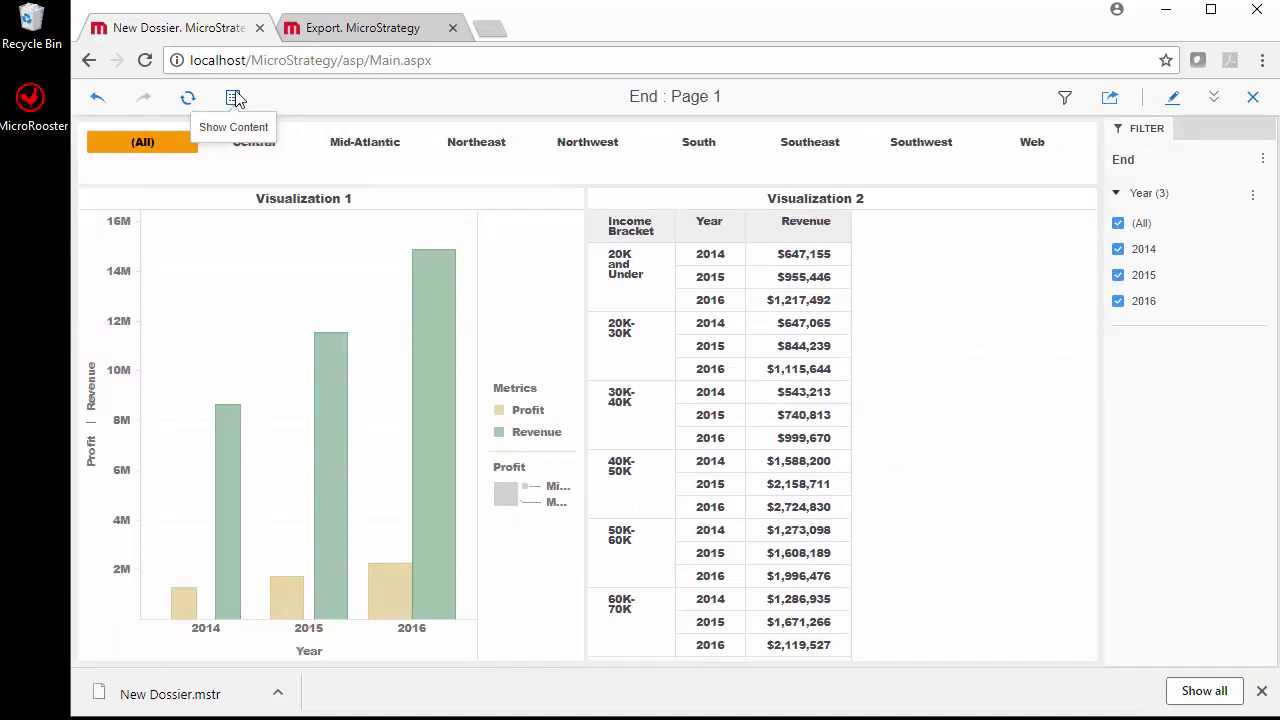
click(234, 97)
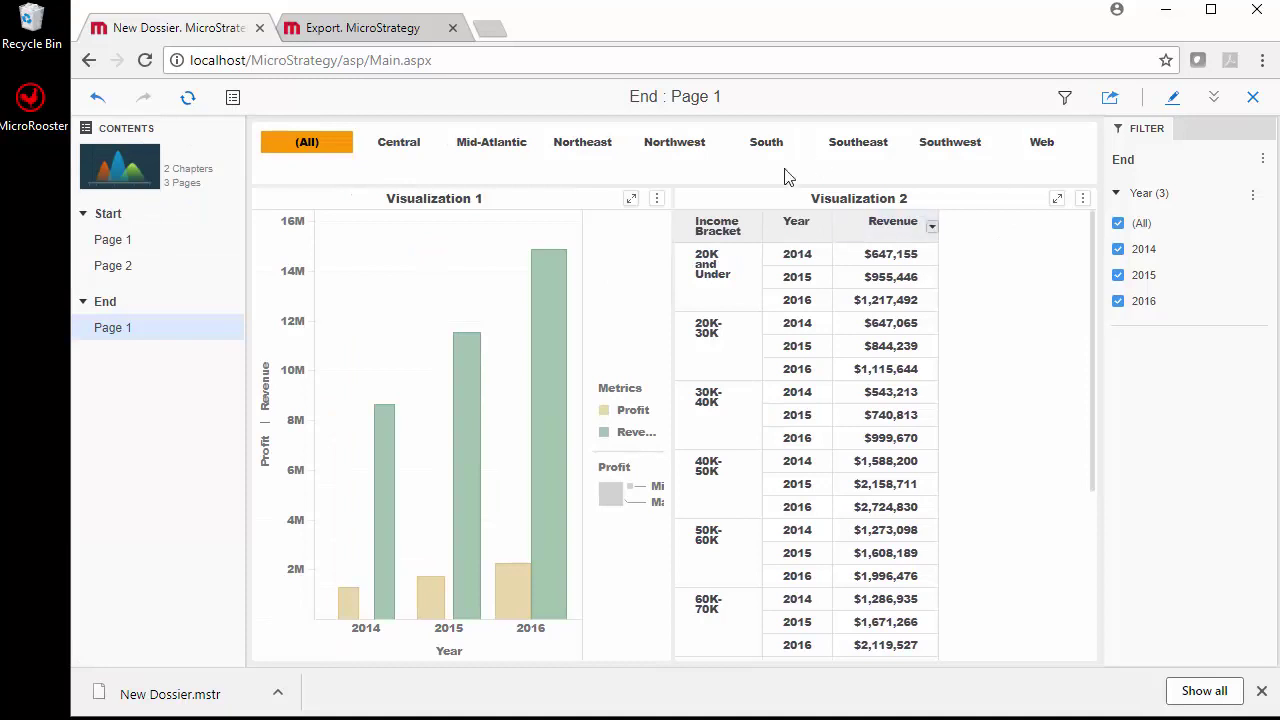
click(627, 201)
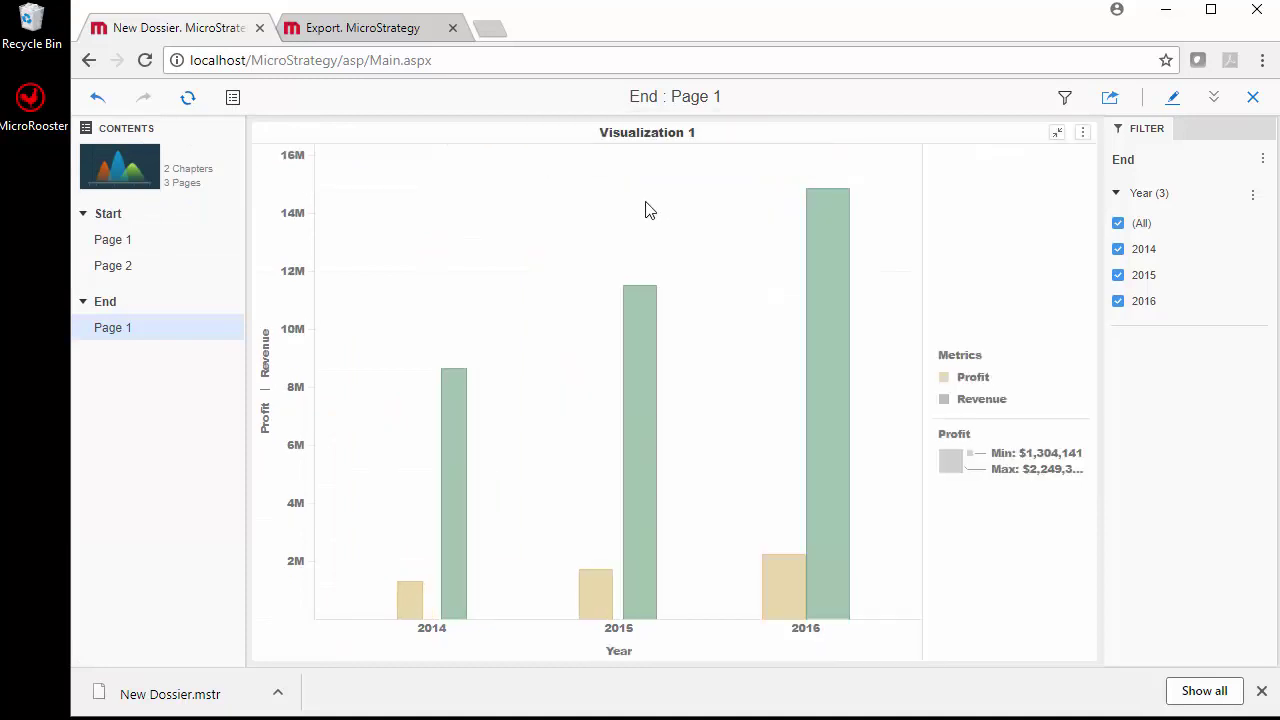
click(1057, 132)
click(660, 198)
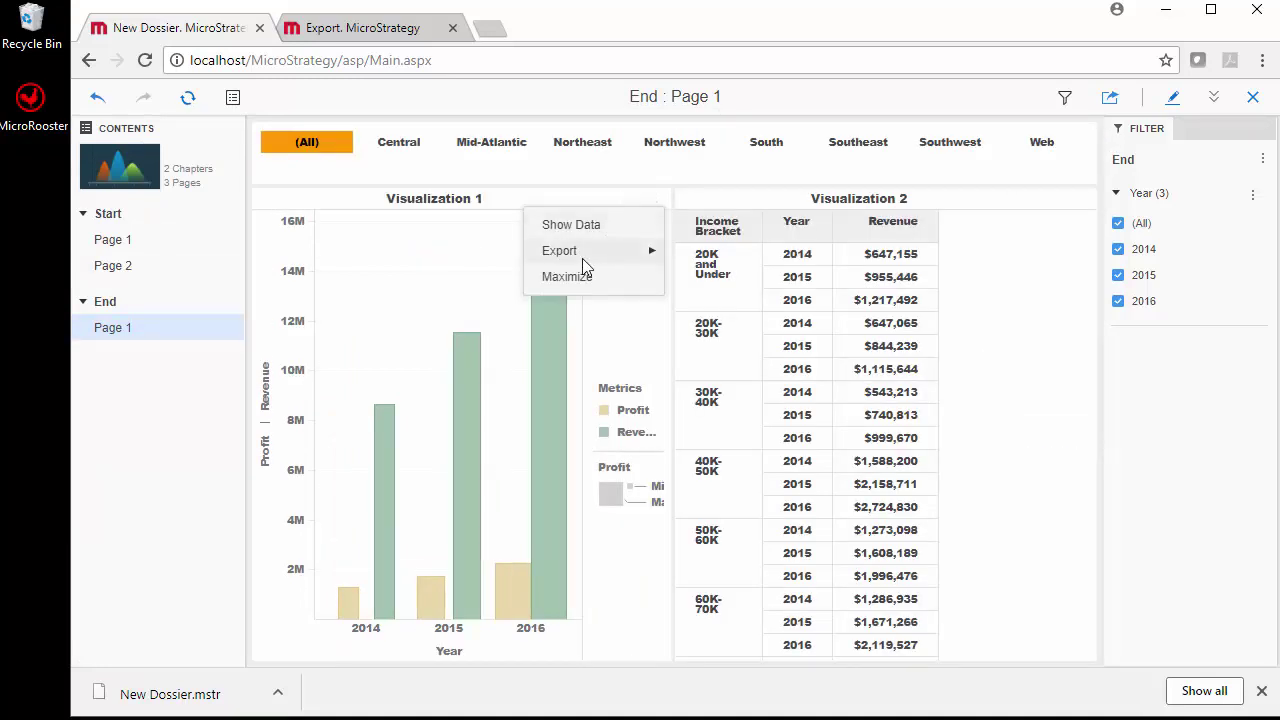
mouse_move(578, 255)
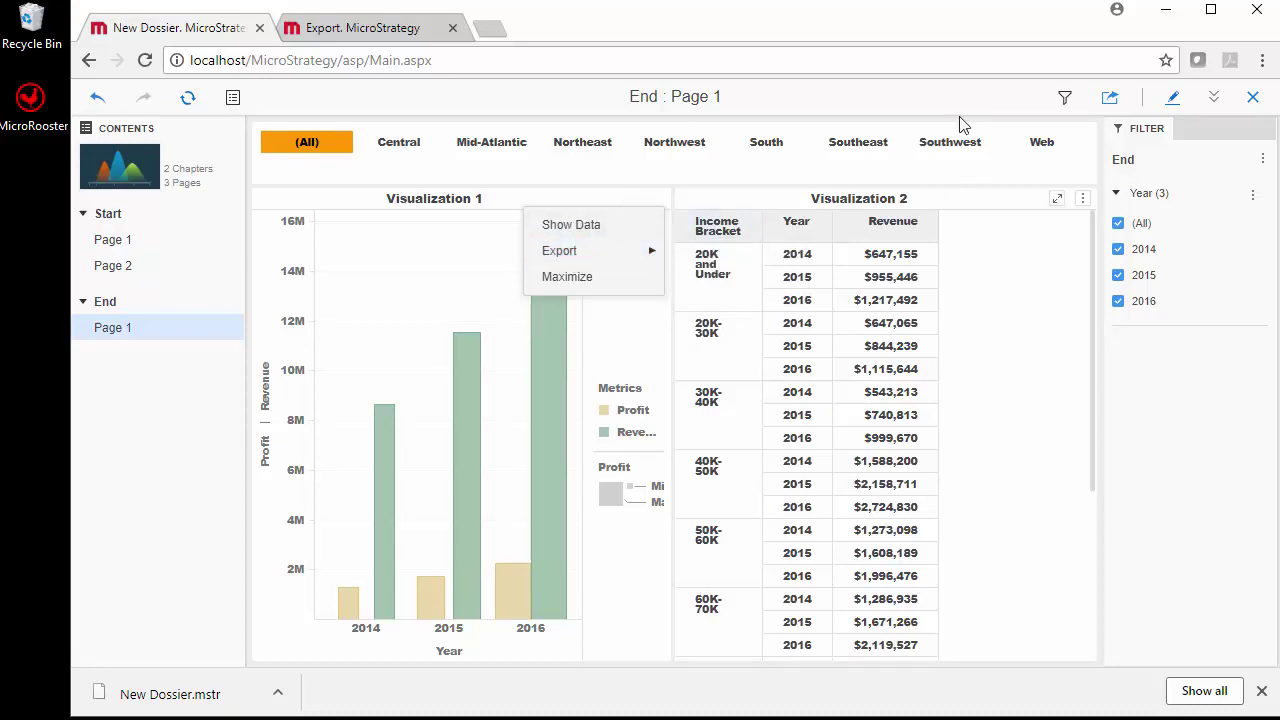
mouse_move(1110, 143)
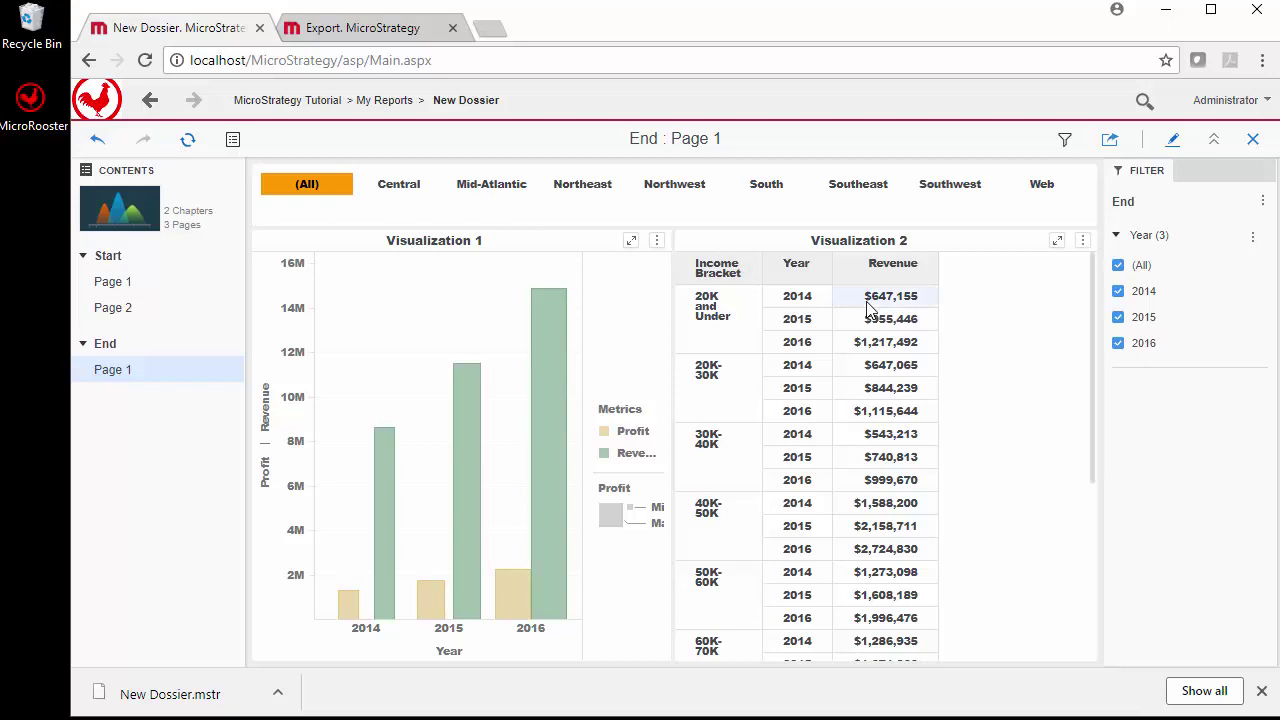
Visit the Start page's Hello! table, restore the filter panel, and return to End : Page 1.
click(98, 141)
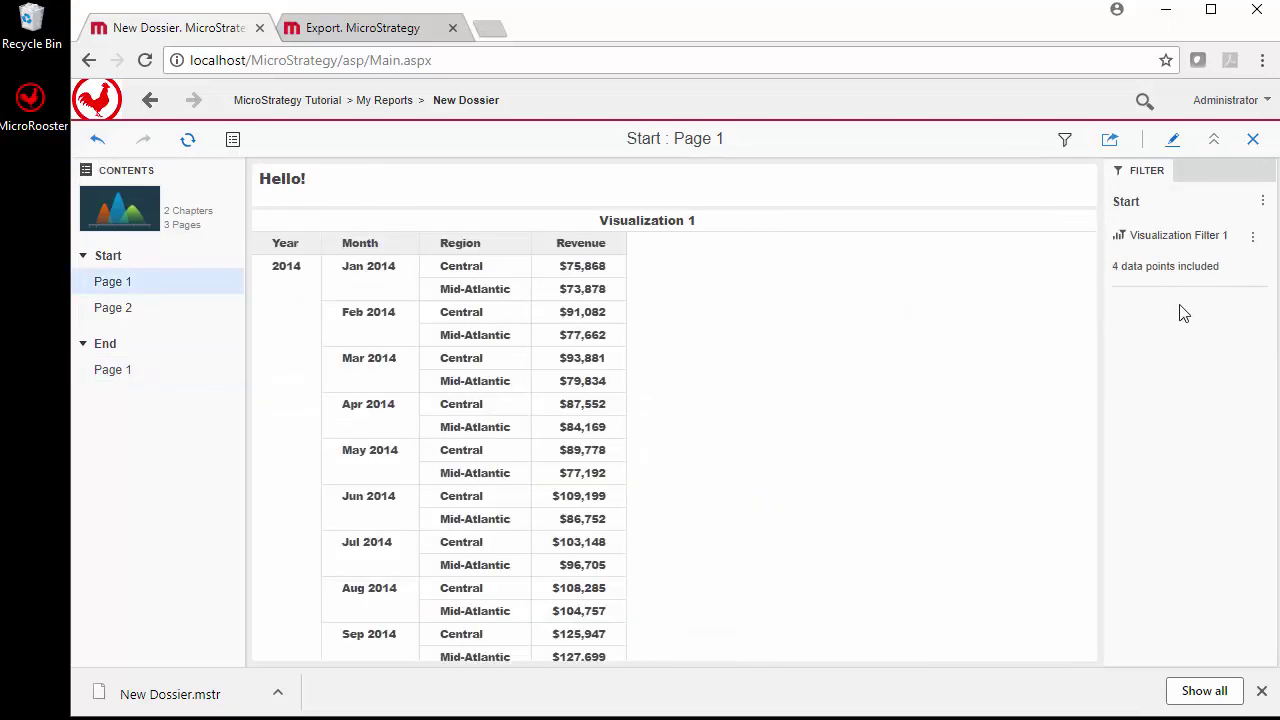
click(1066, 143)
click(1066, 143)
click(110, 369)
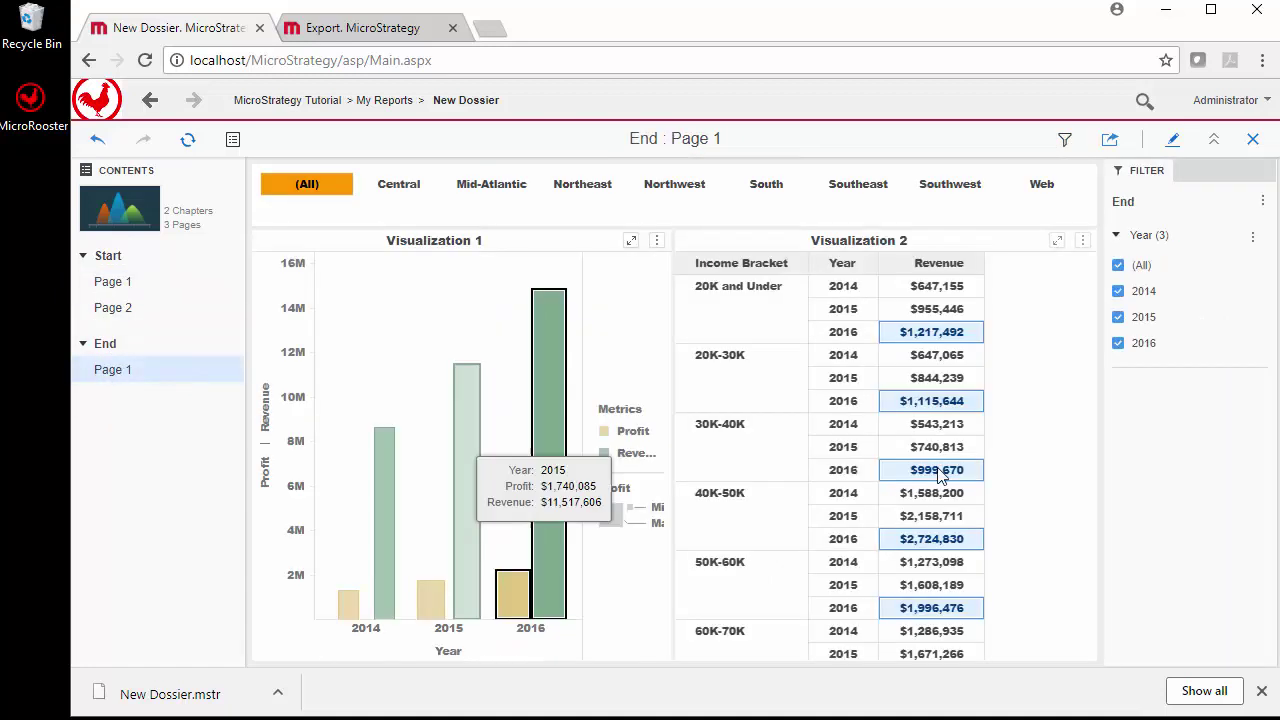
Select the 2015 bars to highlight matching rows in Visualization 2, then resume editing.
click(1066, 140)
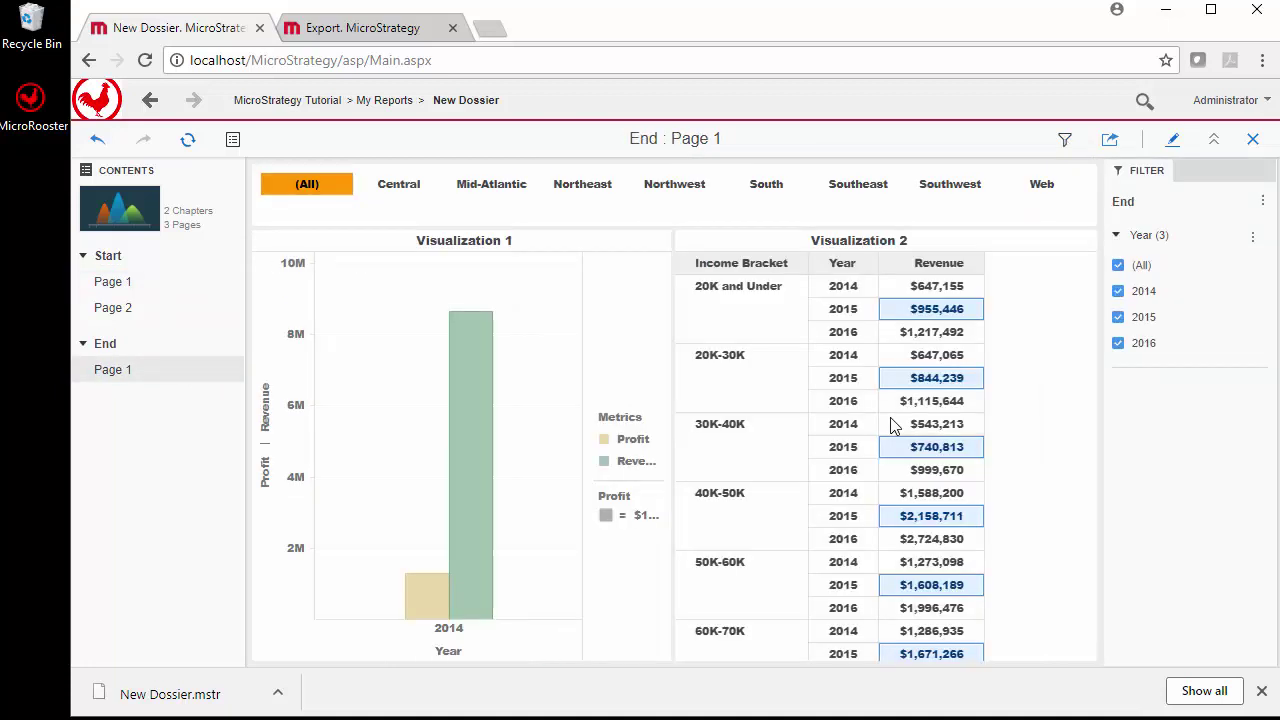
click(268, 242)
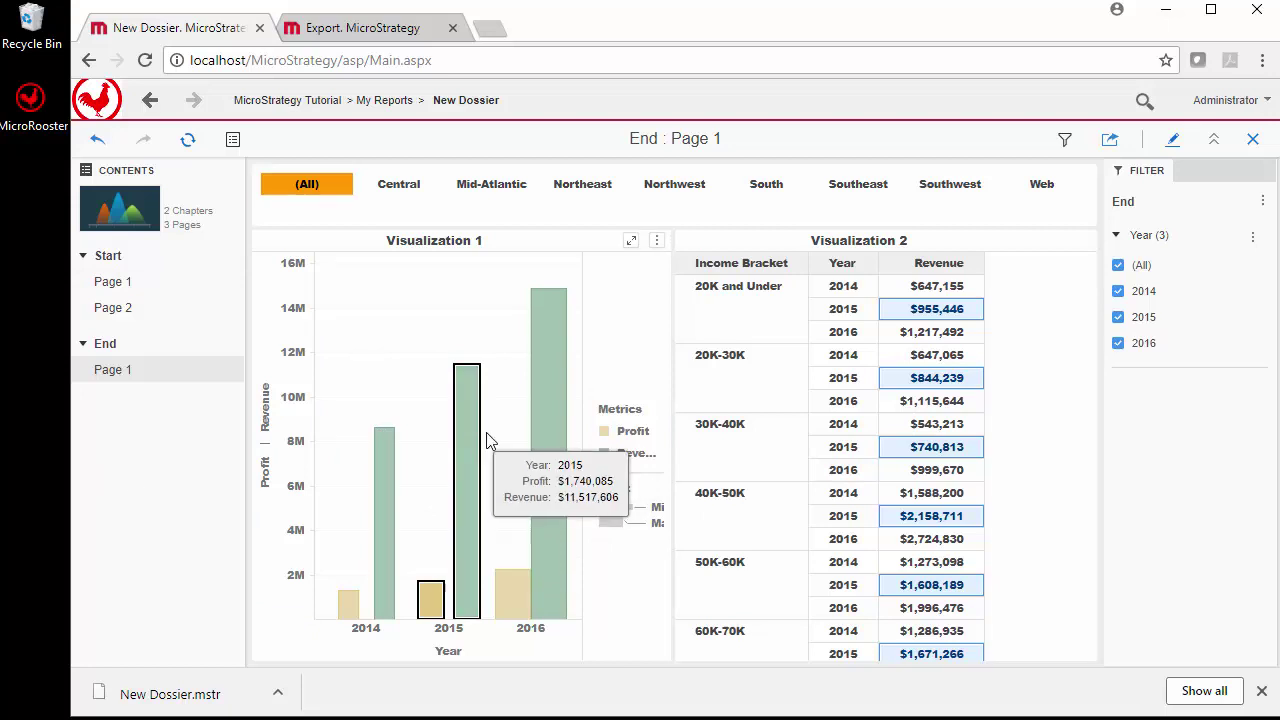
double_click(467, 450)
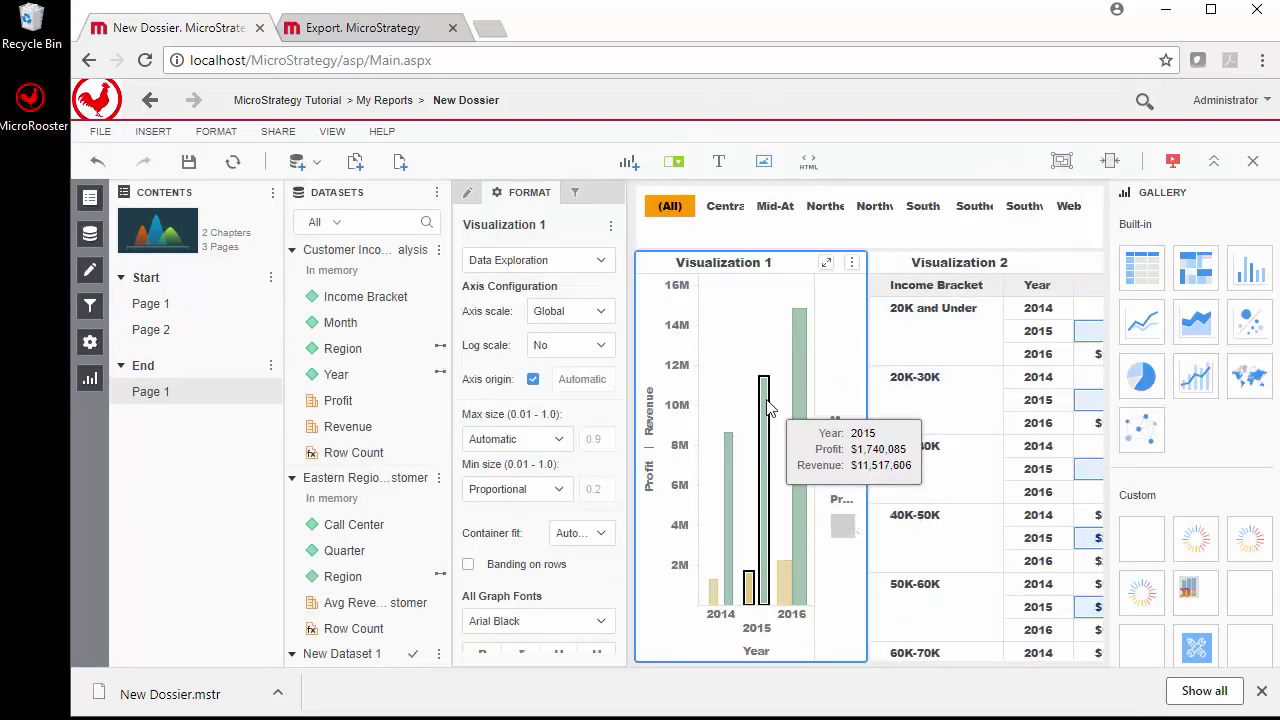
Make Visualization 1 on Start : Page 1 the target of the End page's bar chart.
click(851, 262)
click(781, 238)
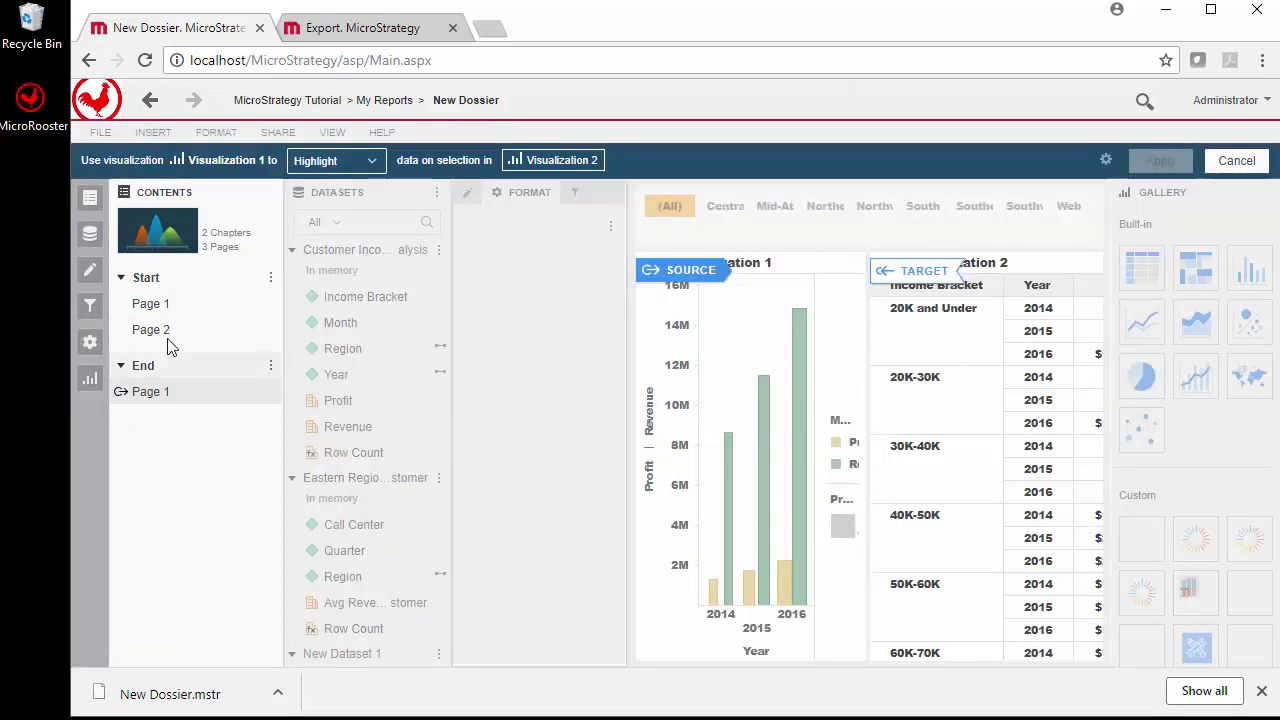
click(145, 305)
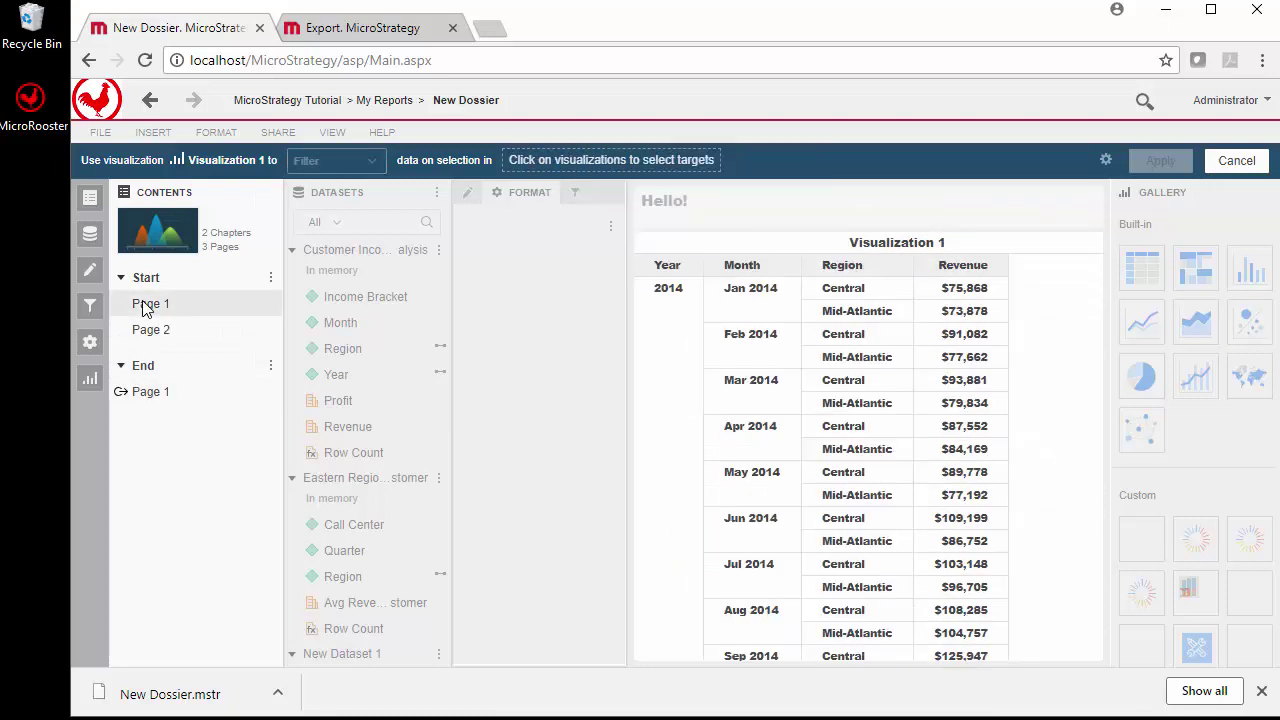
click(705, 253)
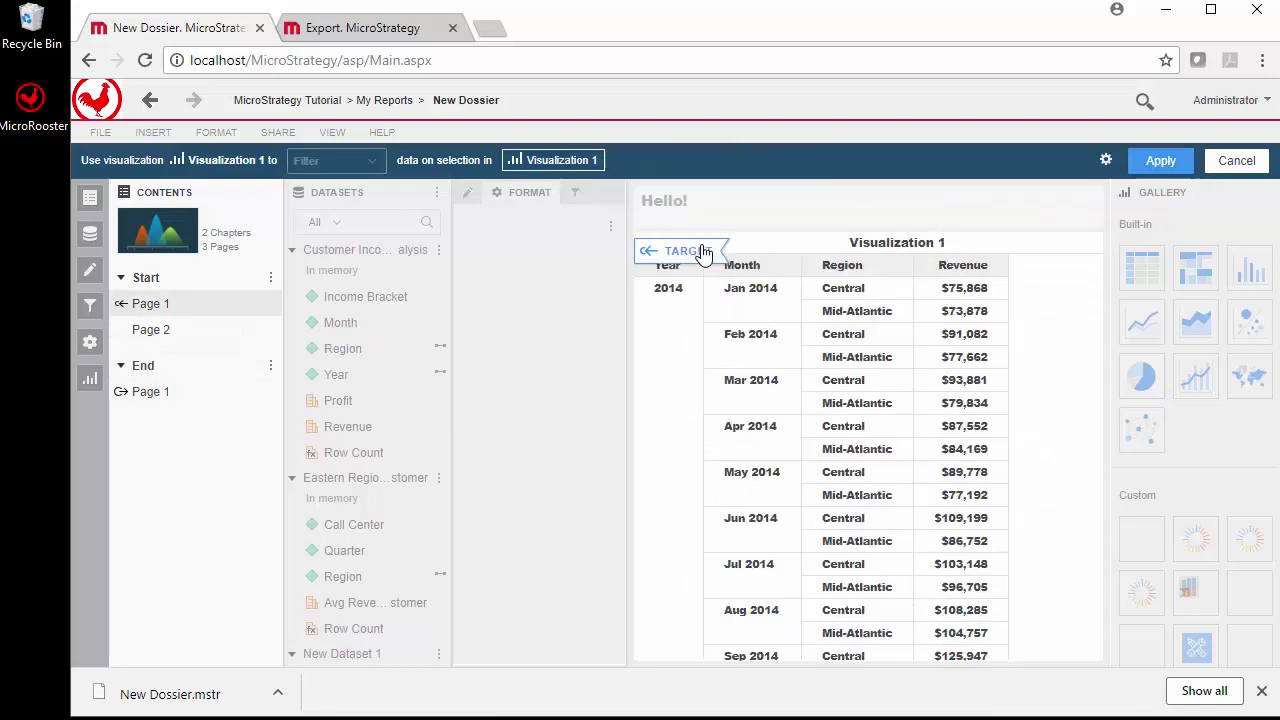
click(1161, 162)
click(158, 393)
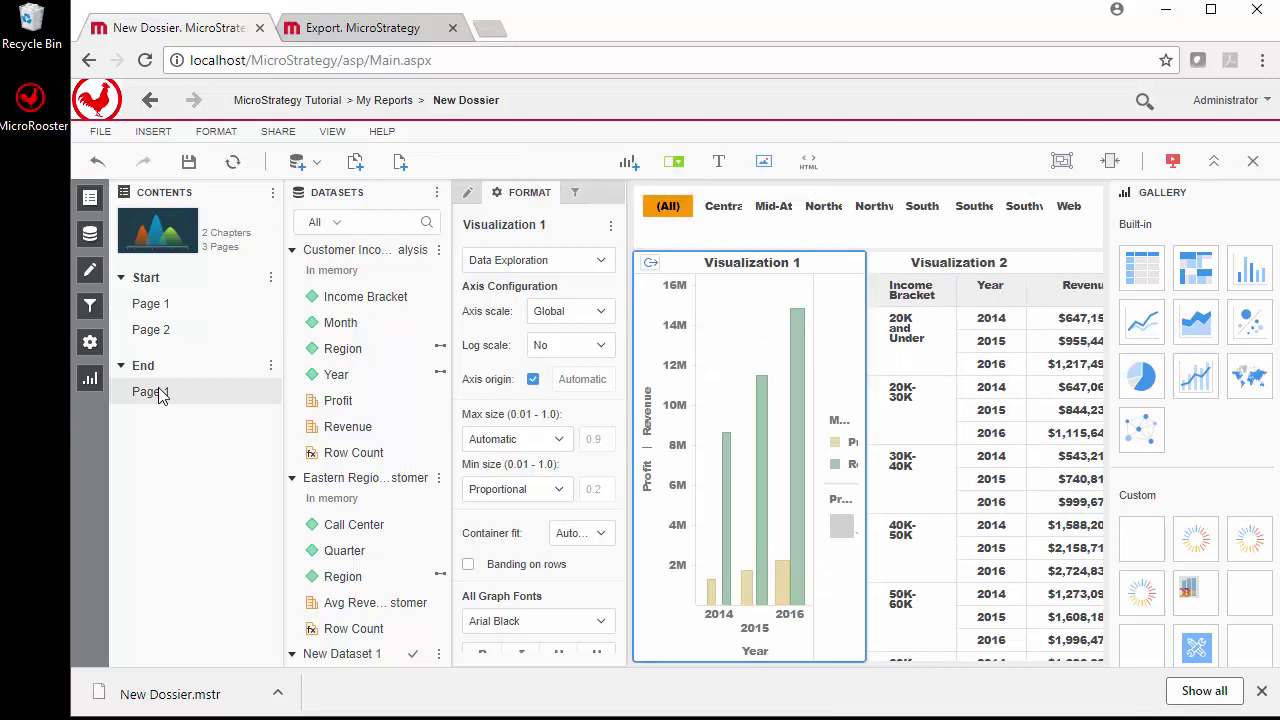
Review the chart's targets in Edit Targets and leave without changes.
click(651, 263)
click(683, 289)
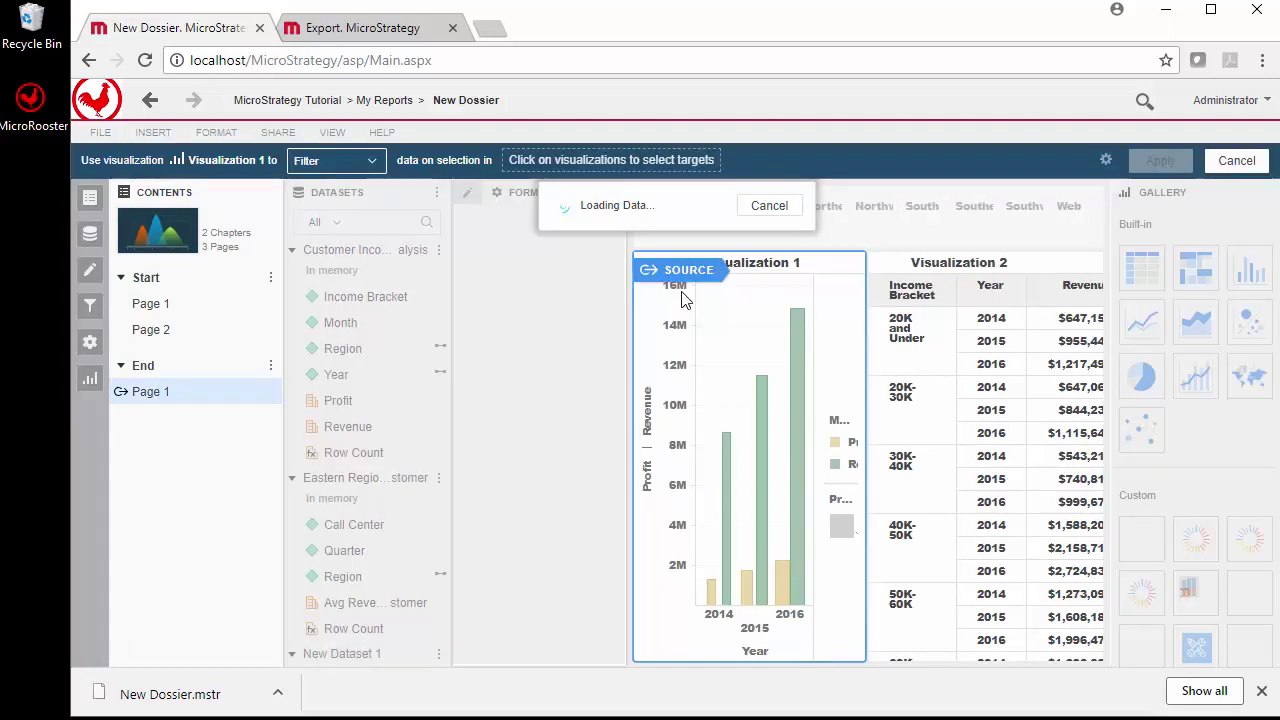
click(150, 303)
click(171, 393)
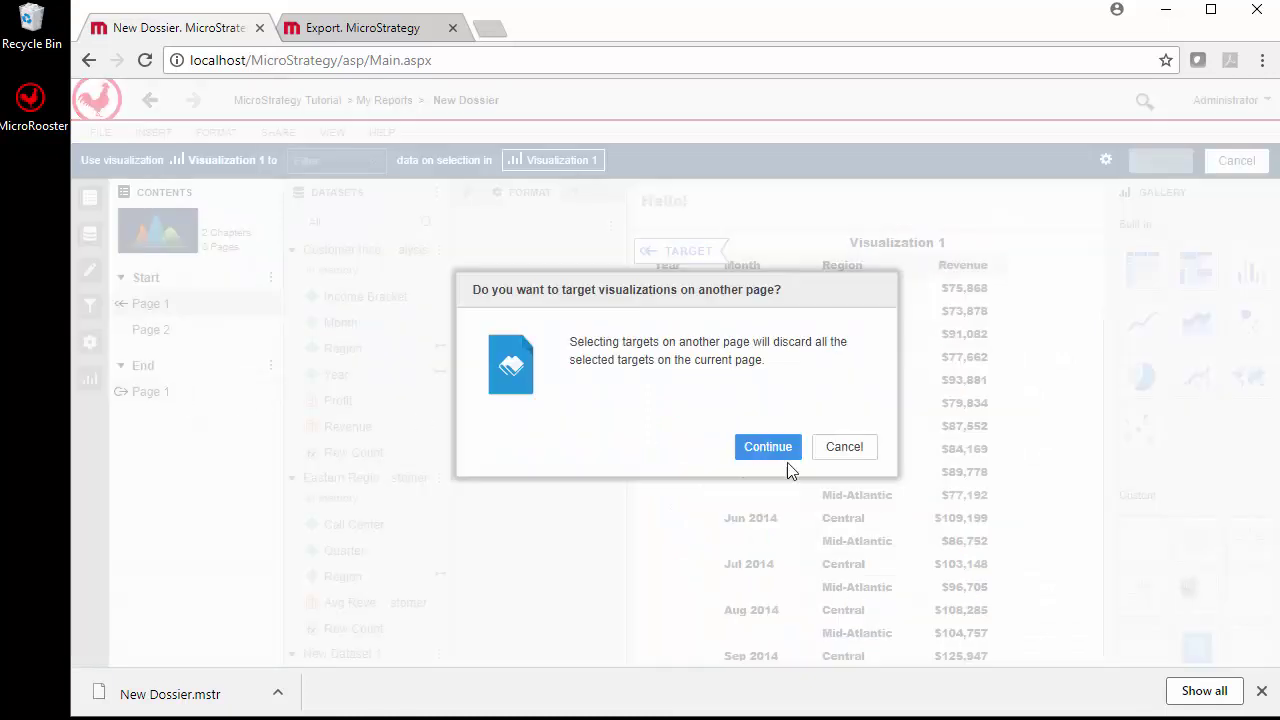
click(849, 451)
click(1236, 160)
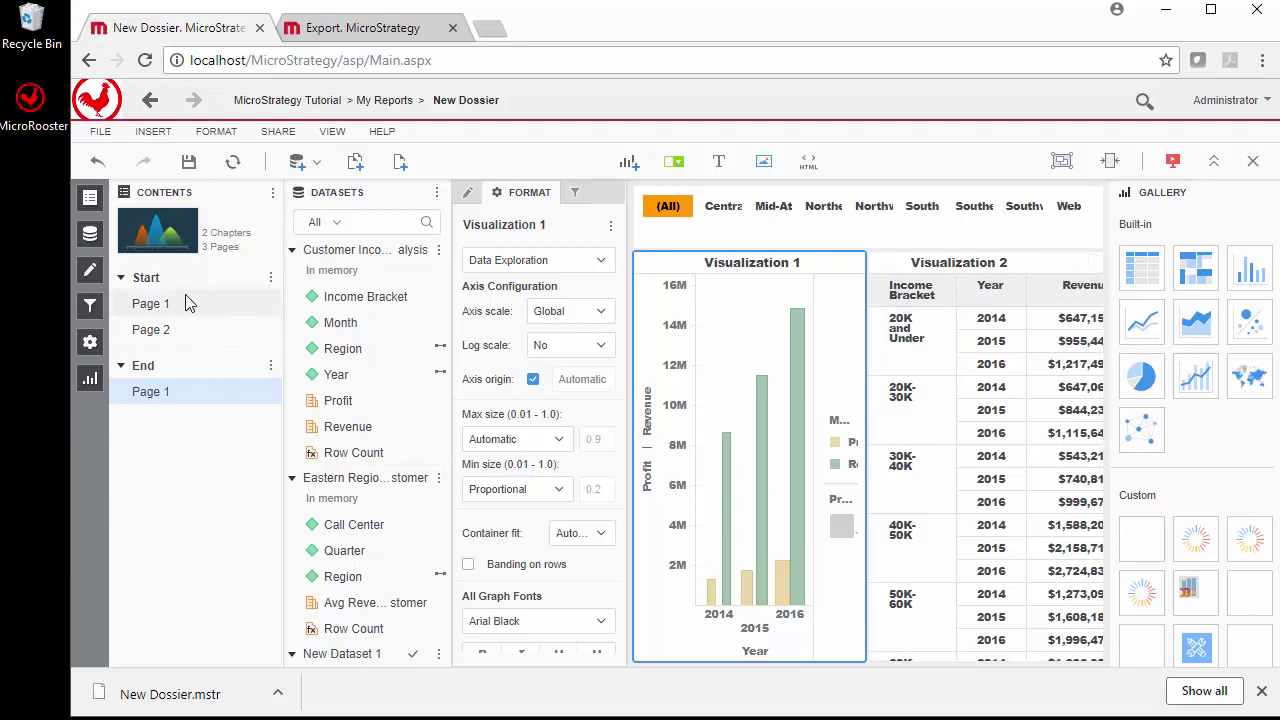
Bring up the 2016 Revenue bar's context menu showing Go to Targets.
right_click(796, 340)
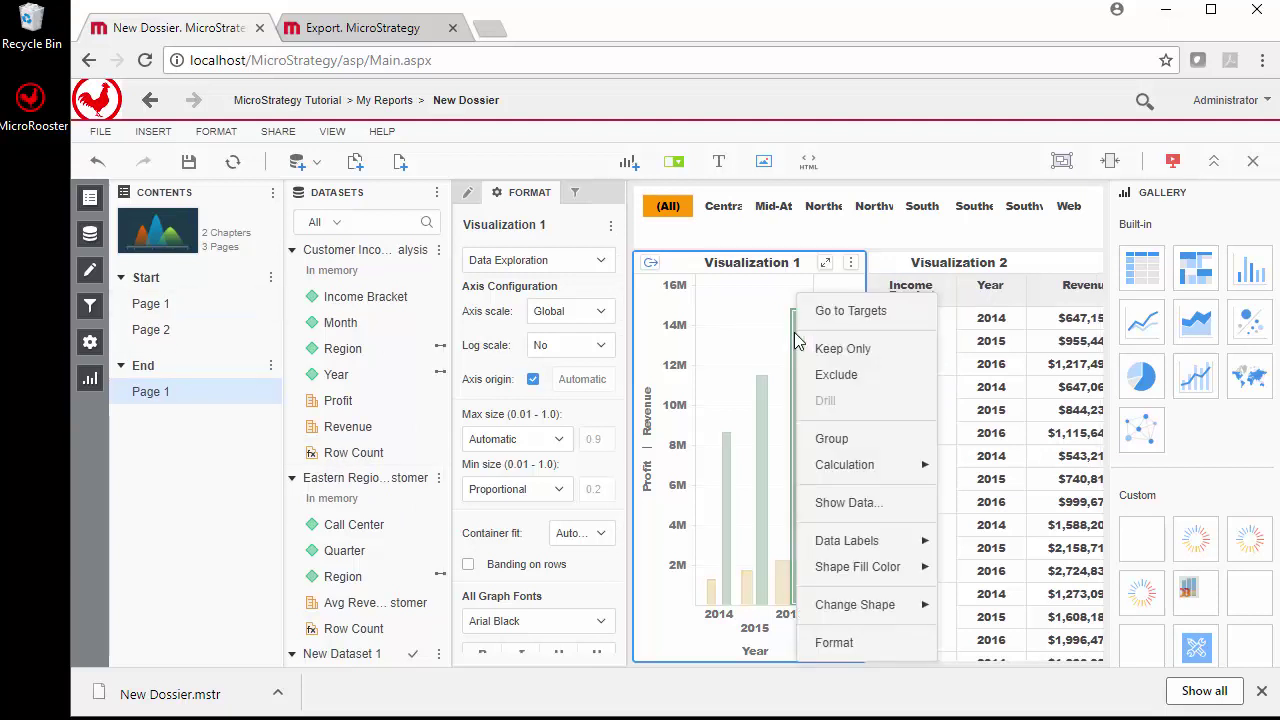